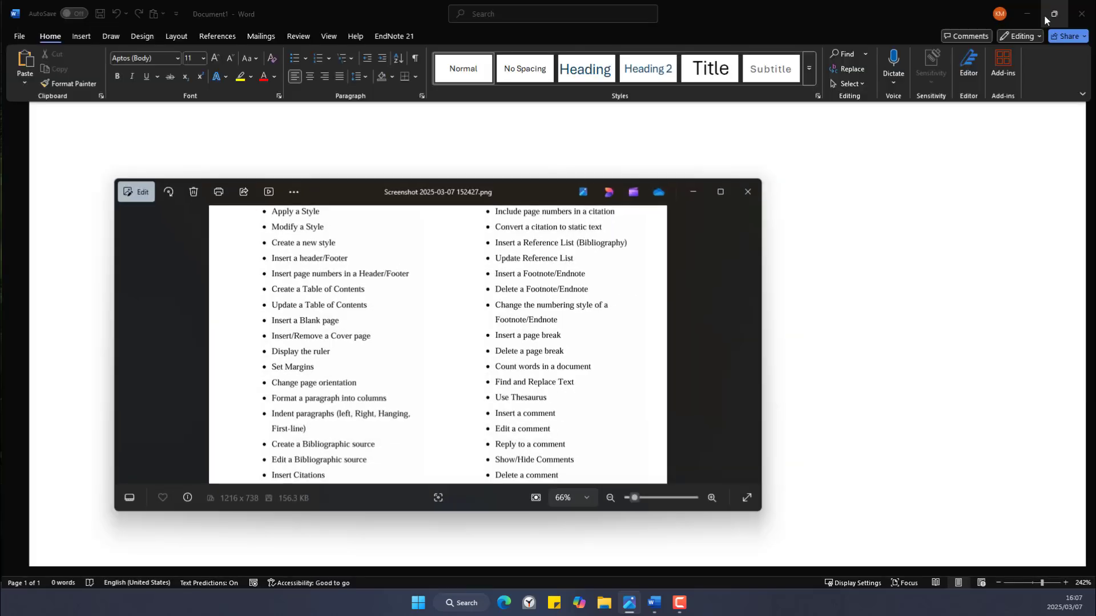
Drag the task-list screenshot viewer aside to reveal the blank Document1.
drag(525, 195, 84, 615)
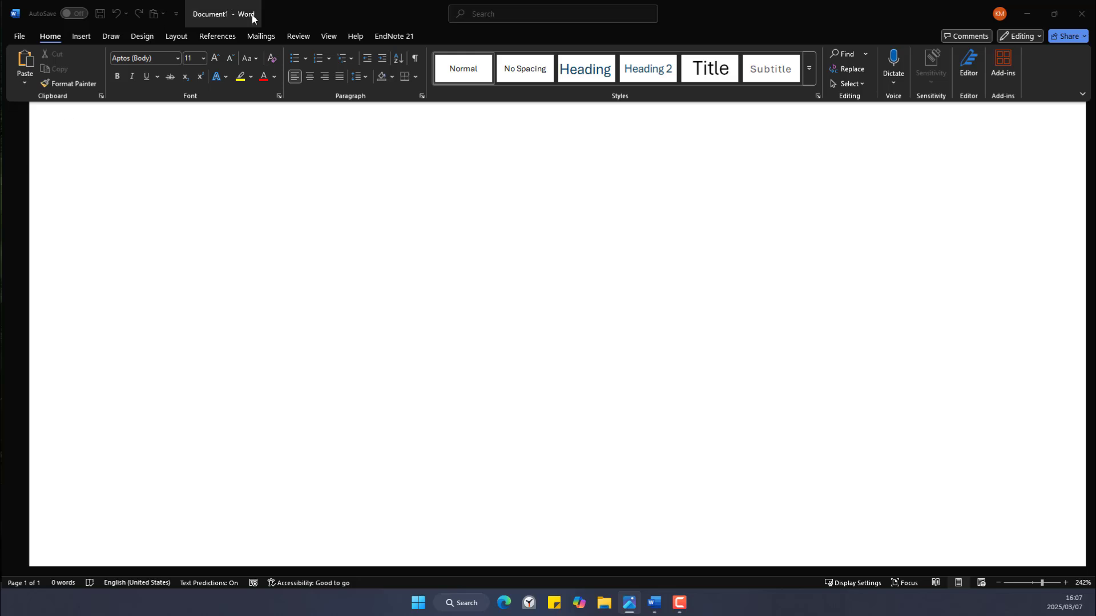
Generate sample paragraphs in the blank document with =rand().
click(118, 164)
scroll(266, 162, up, 2)
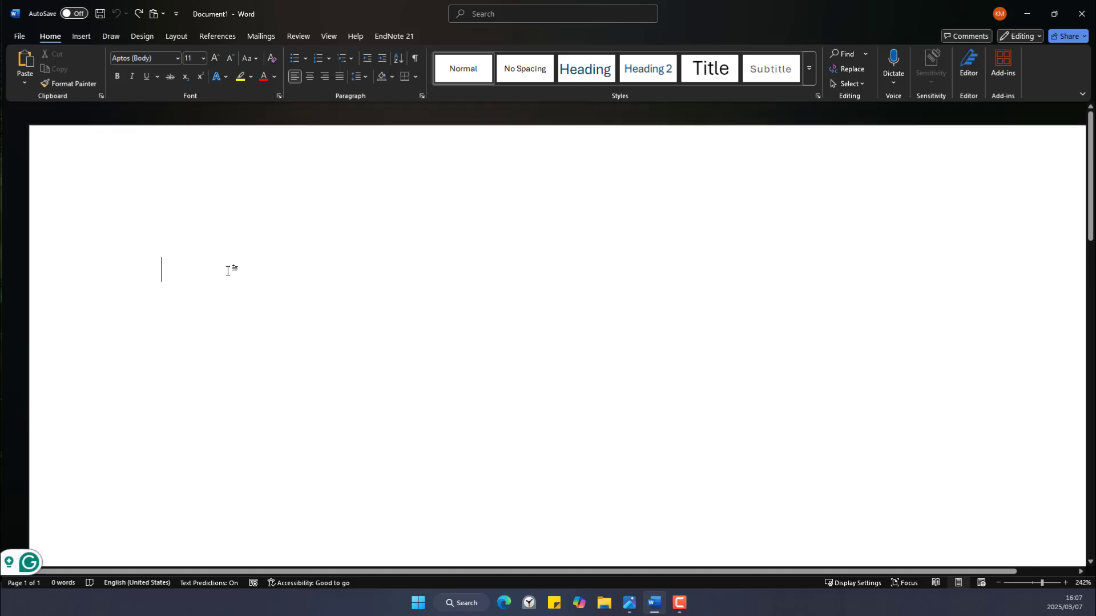
text(=)
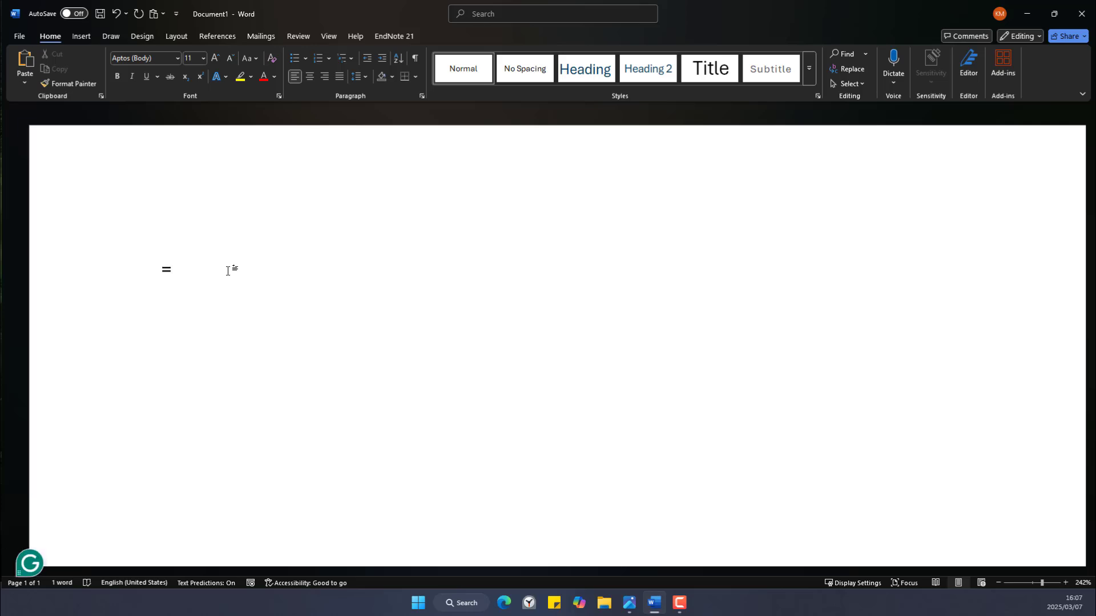
text(rand())
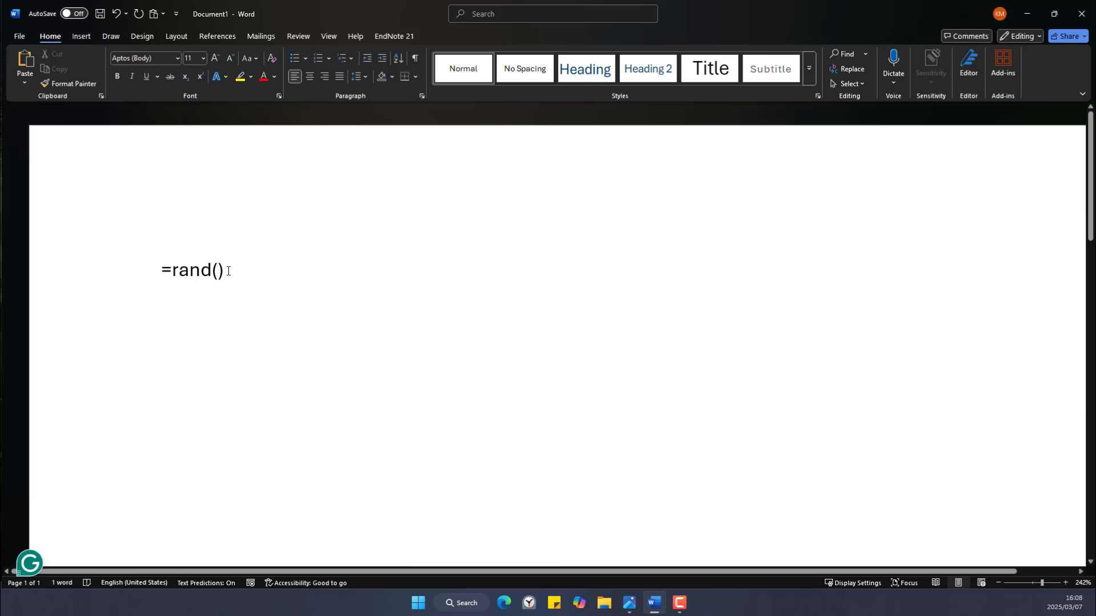
key(Return)
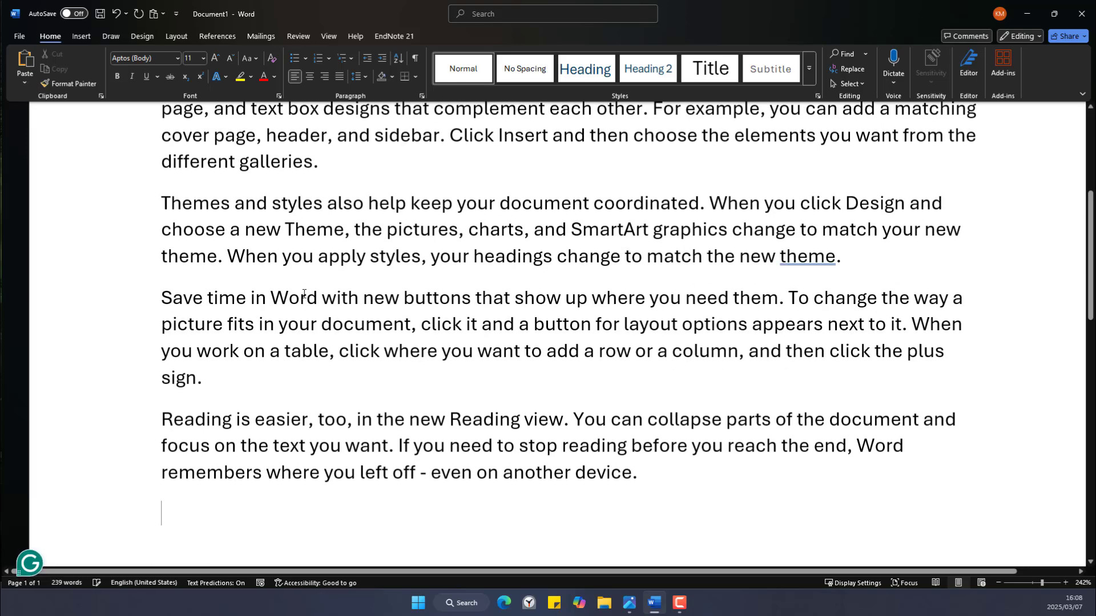
Add a 'Word Example' title line above the first paragraph.
scroll(541, 410, up, 5)
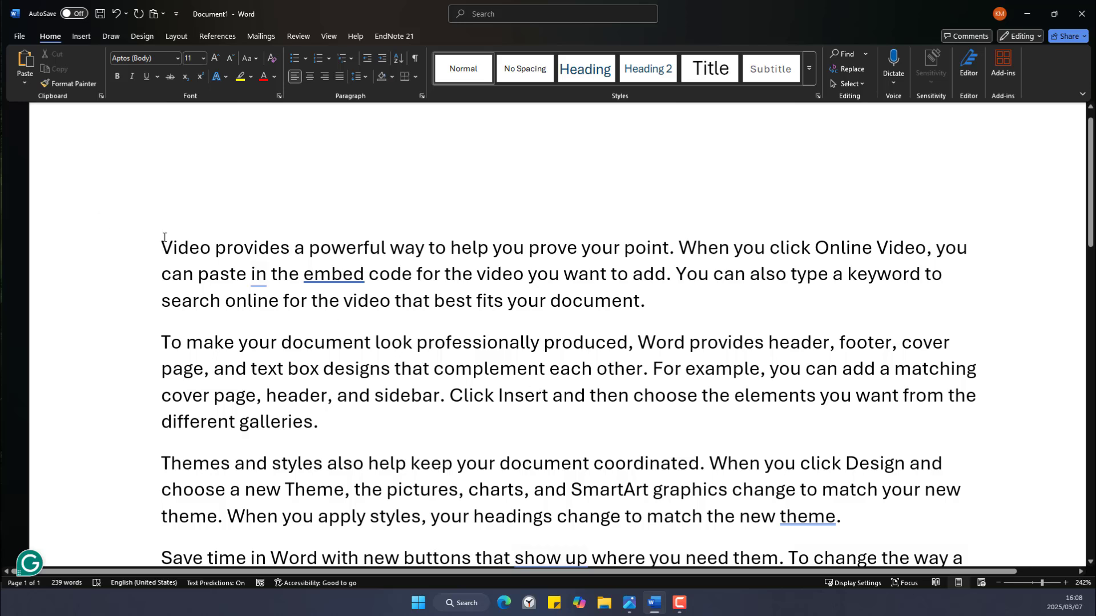
double_click(317, 263)
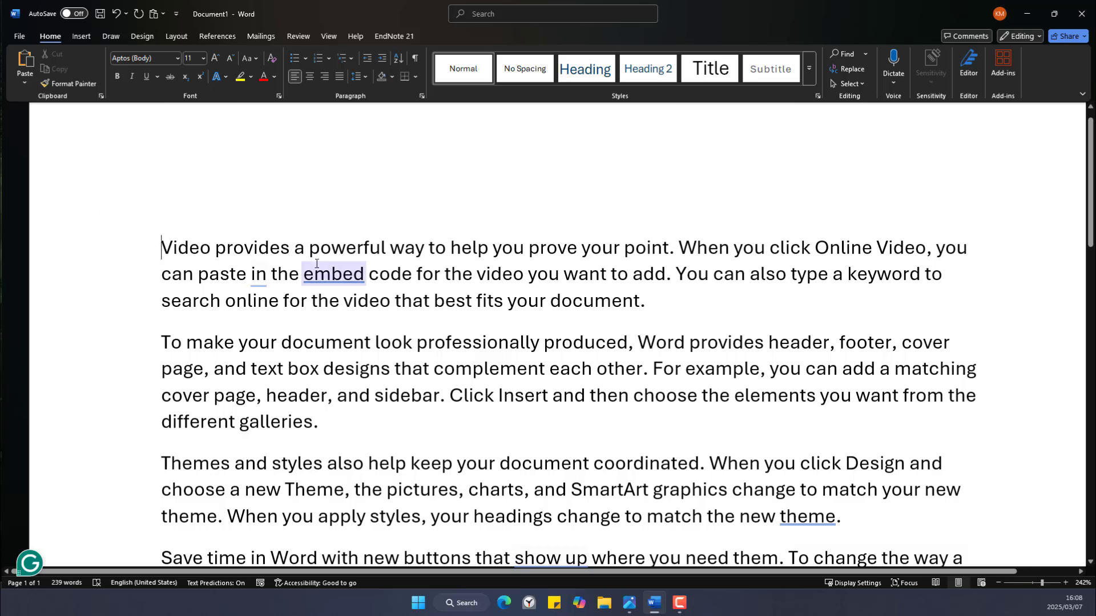
key(Return)
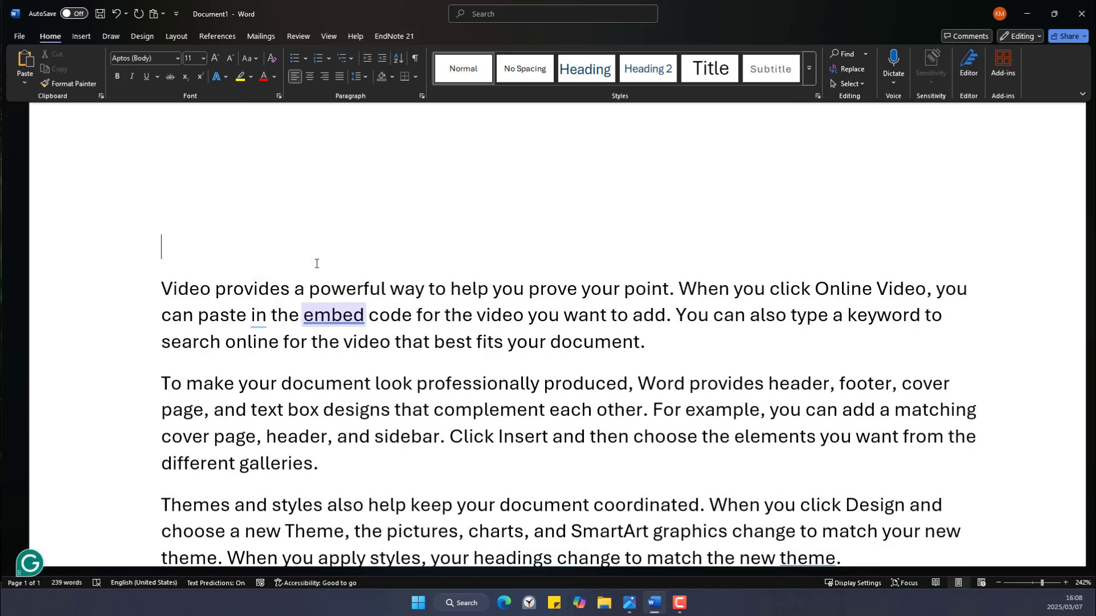
text(Word )
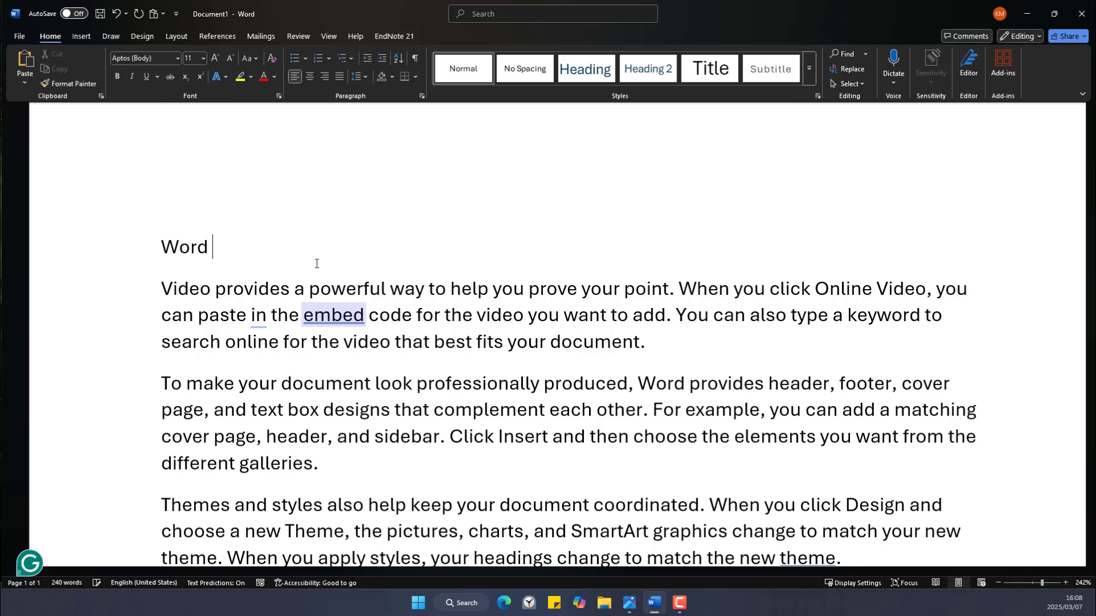
text(Exampl)
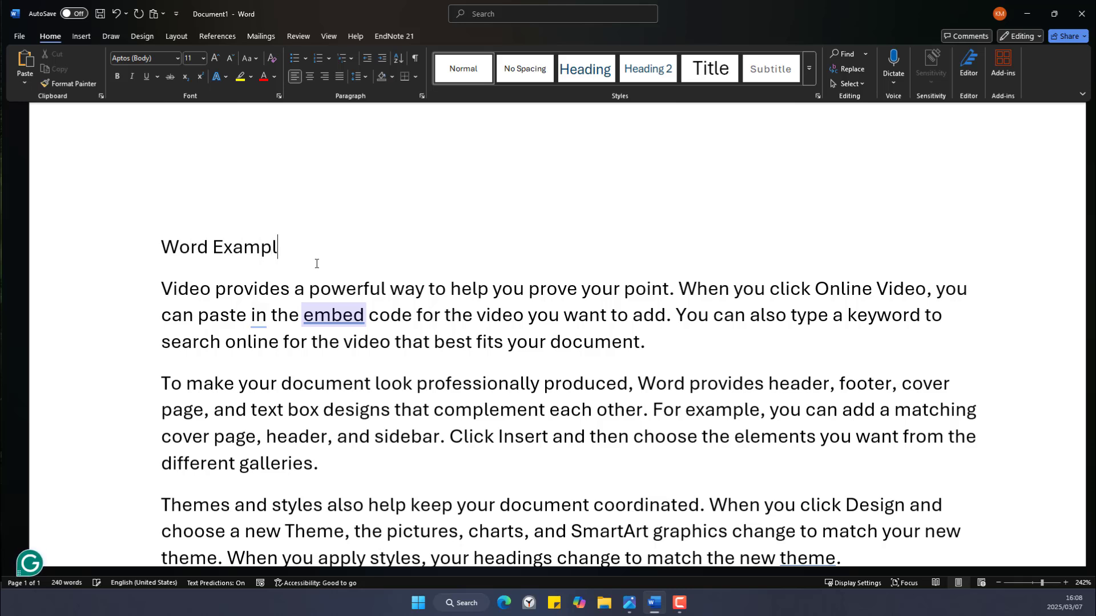
text(e)
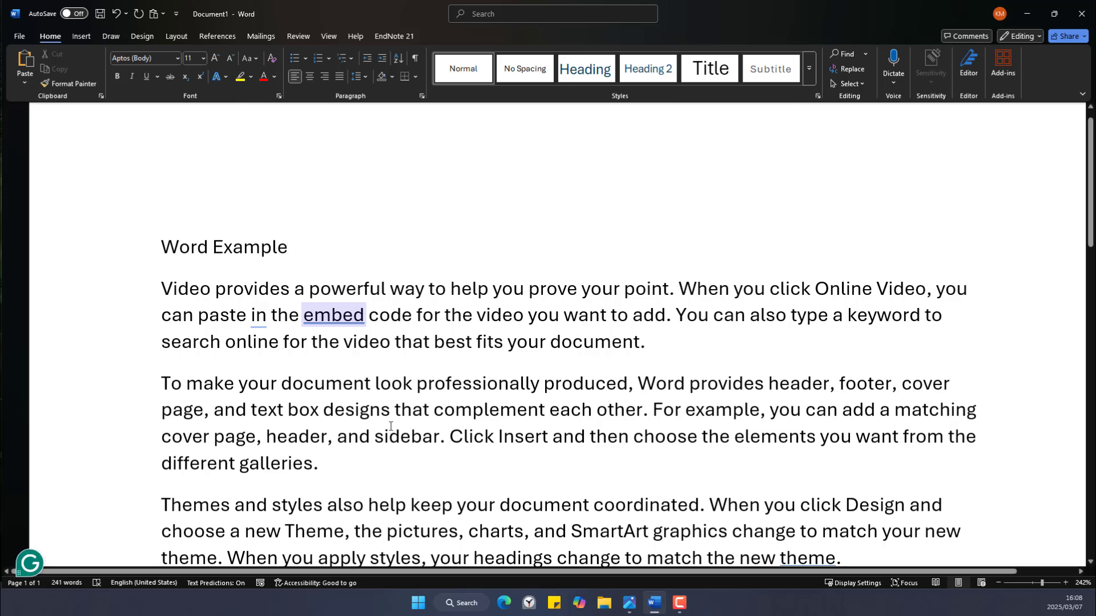
Insert a 'Body' line after the paragraph ending in 'different galleries.'.
scroll(329, 414, down, 3)
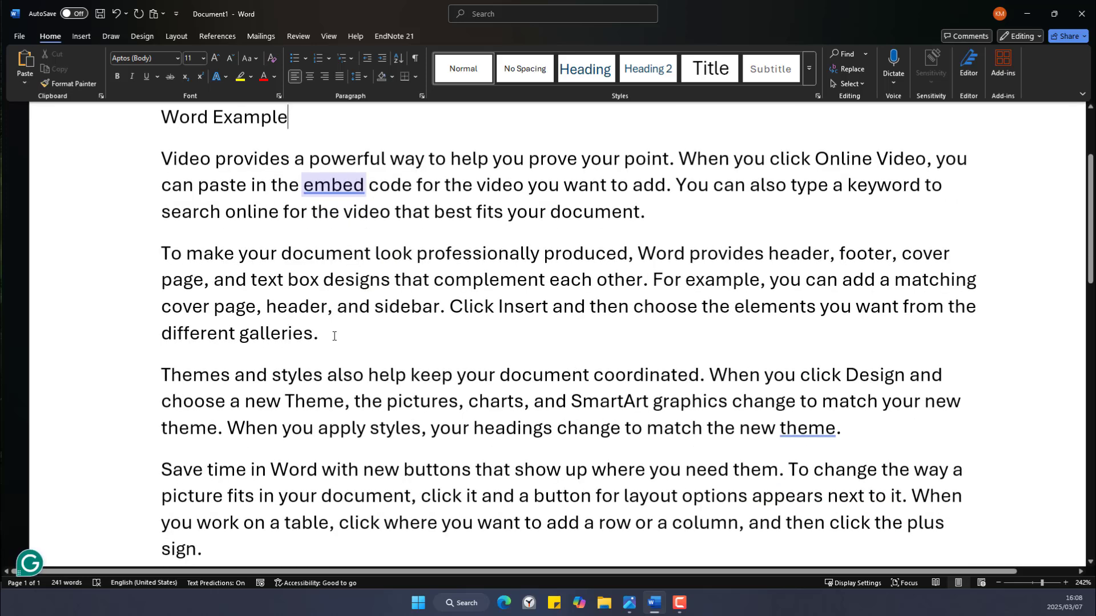
click(335, 335)
key(Return)
text(D)
key(BackSpace)
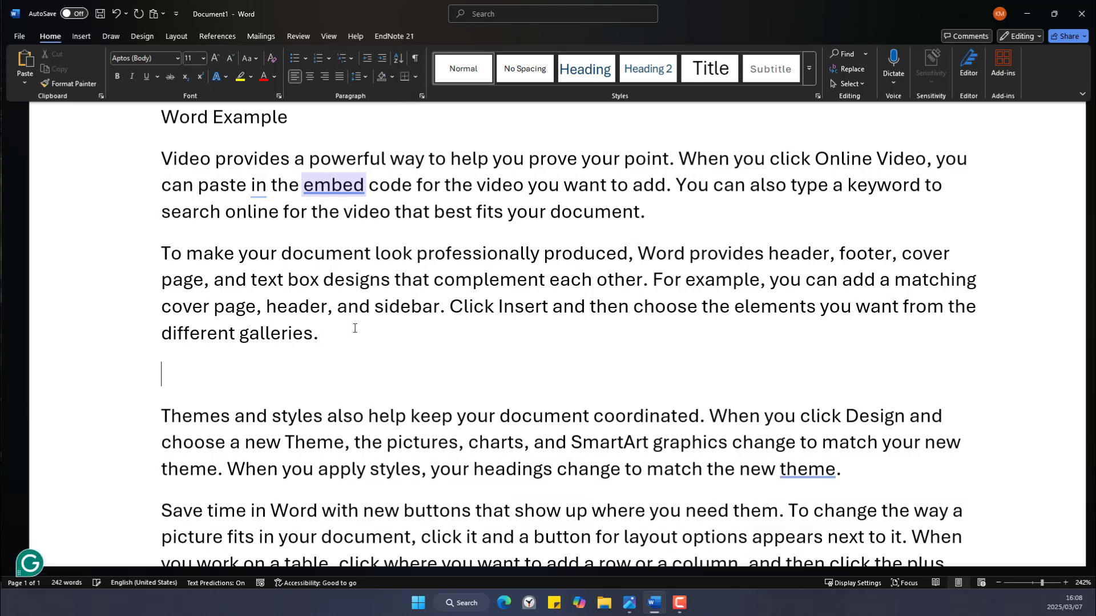
text(Body)
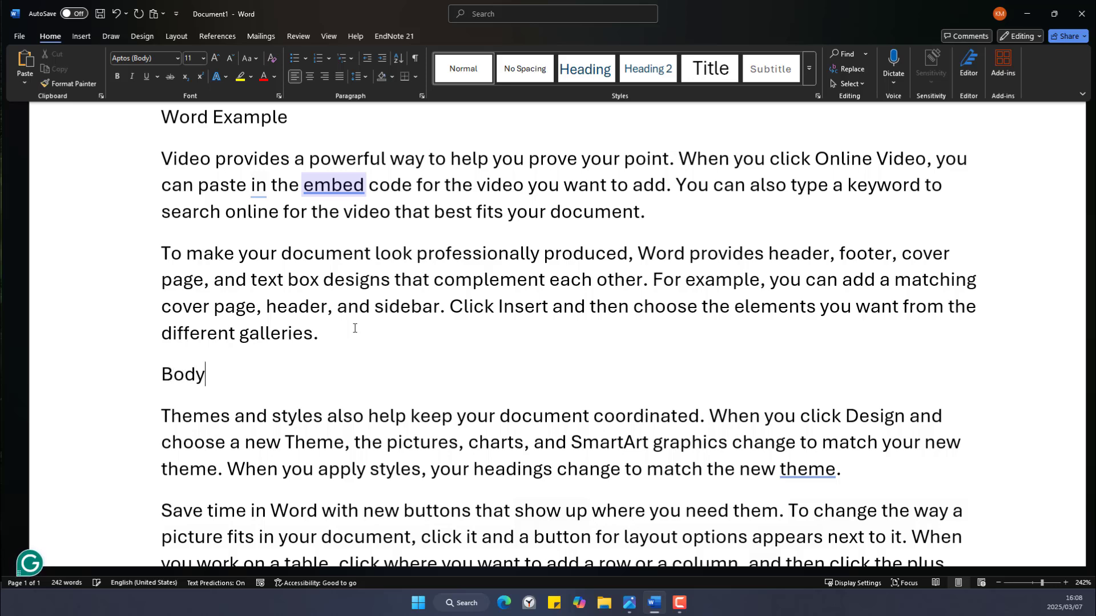
Insert a 'Conclusion' line after the paragraph ending in 'sign.'.
scroll(350, 409, down, 3)
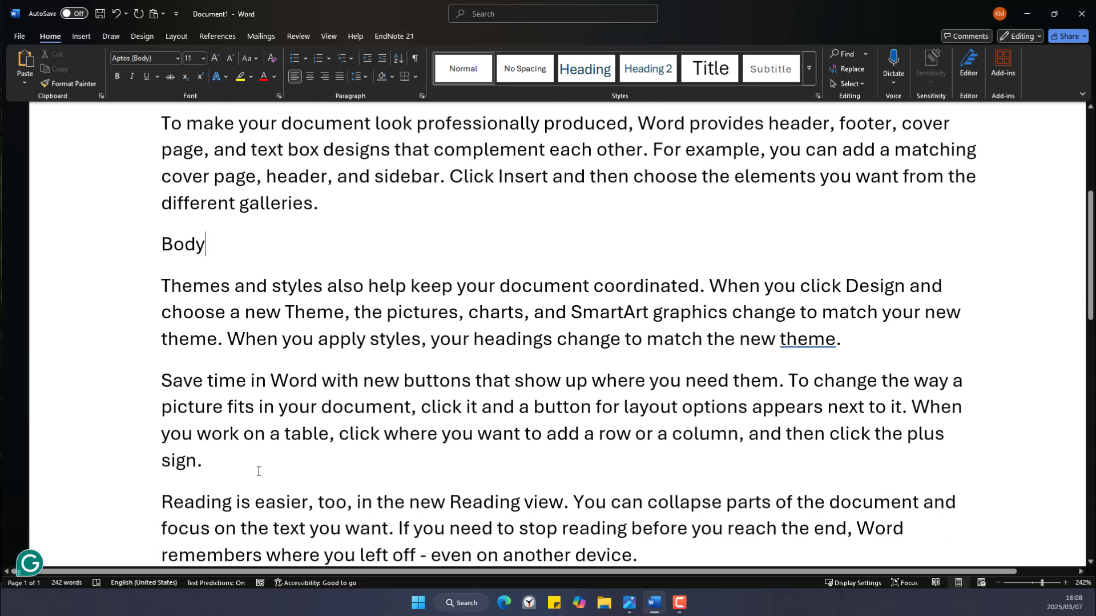
scroll(251, 464, down, 1)
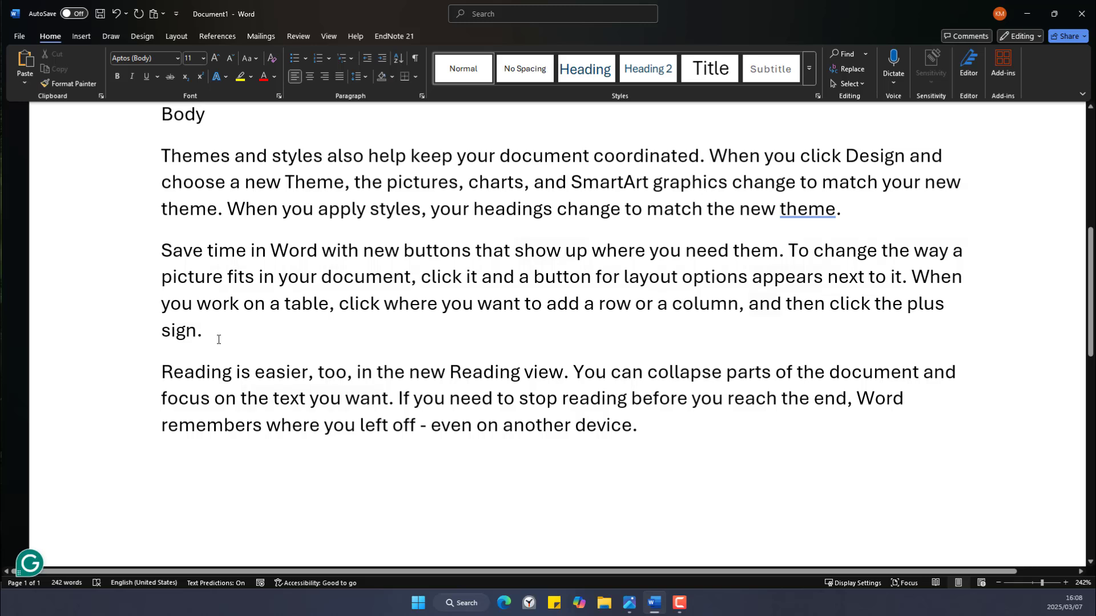
click(218, 339)
key(Return)
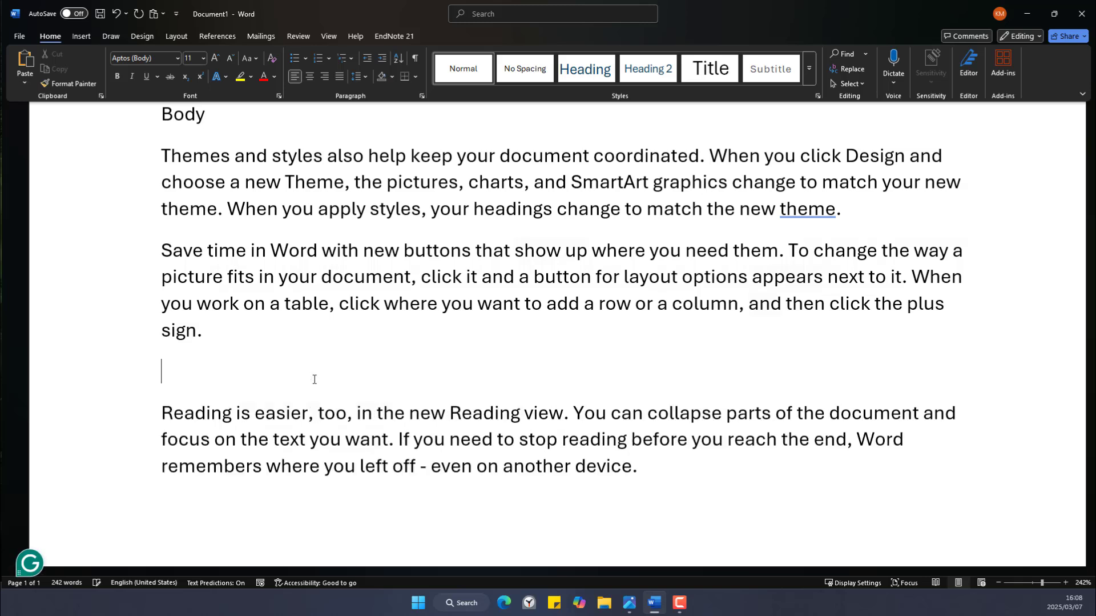
text(Conclusi)
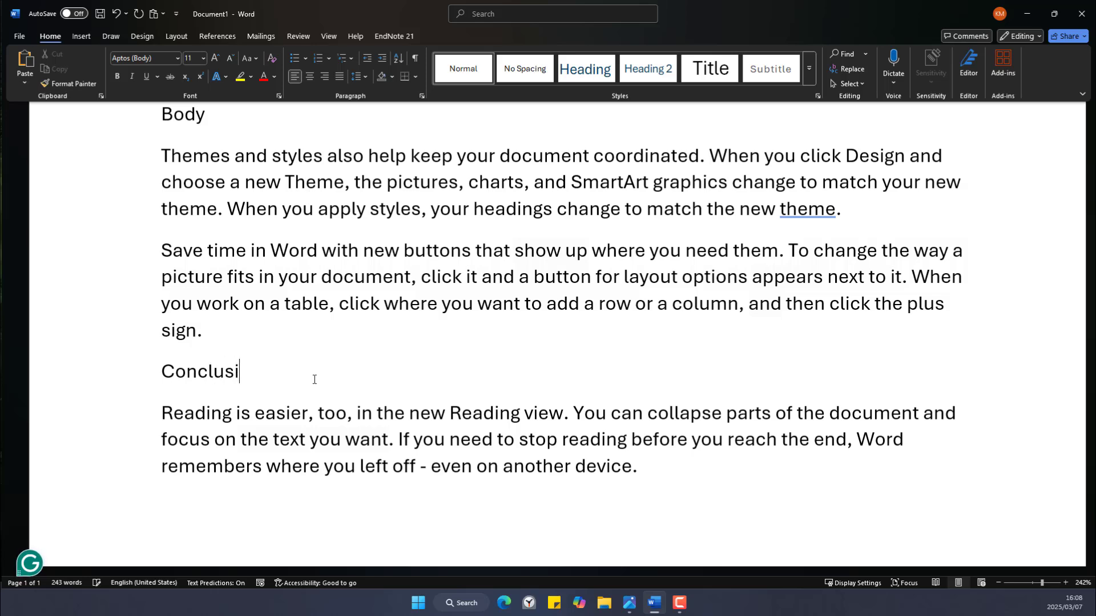
text(on)
scroll(326, 404, up, 2)
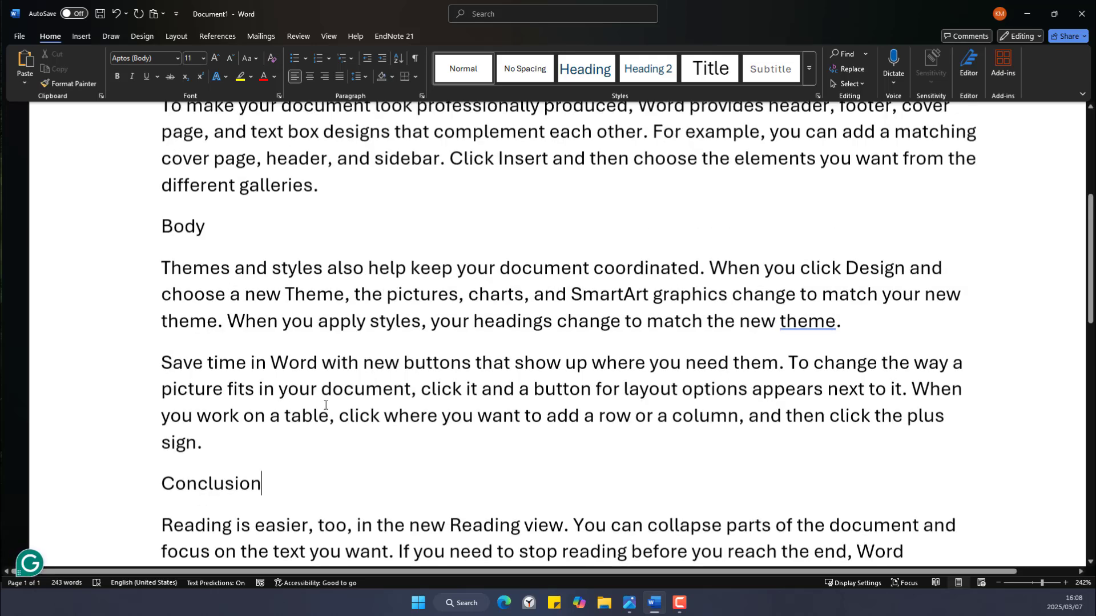
scroll(326, 404, up, 5)
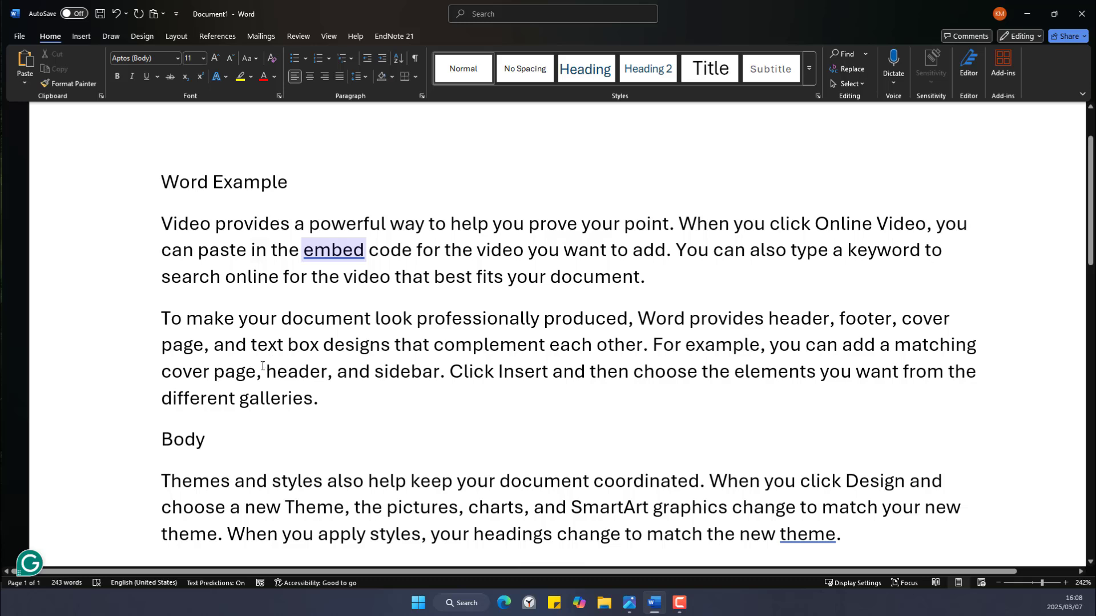
click(338, 224)
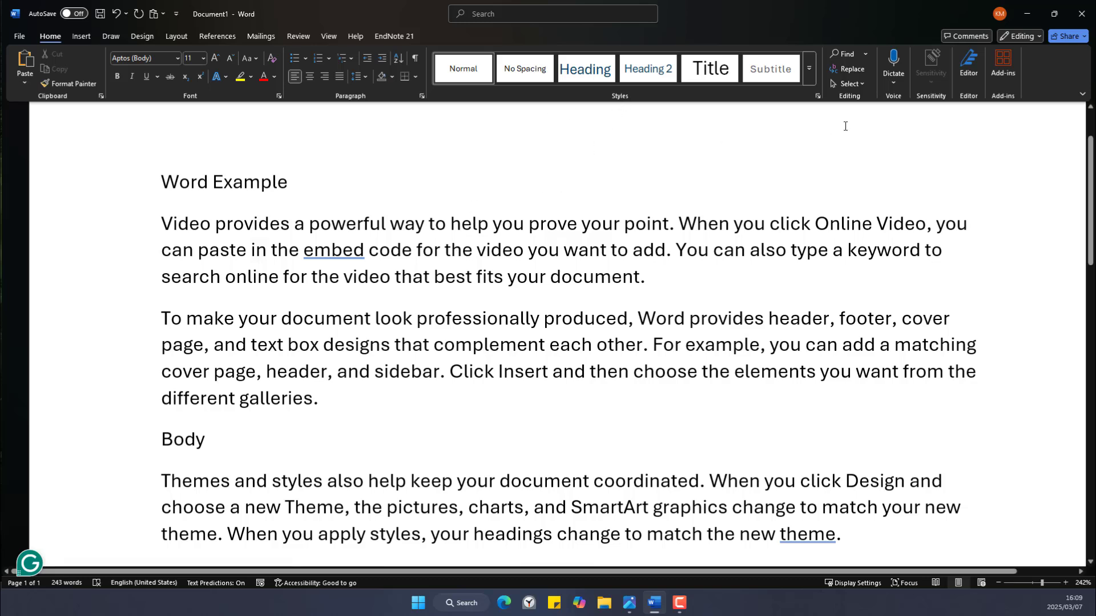
click(811, 78)
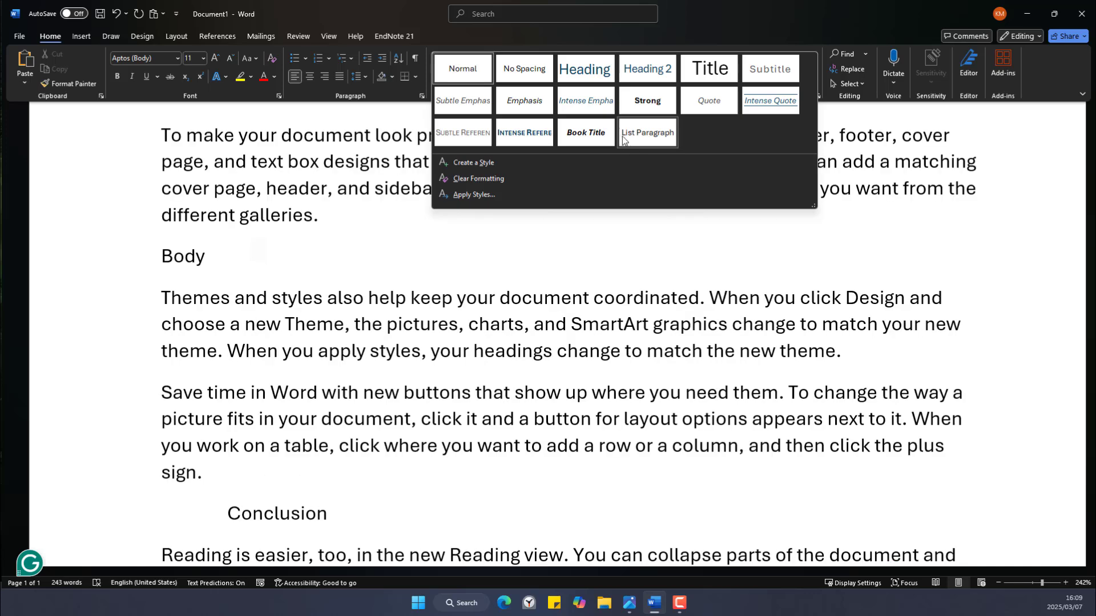
right_click(594, 75)
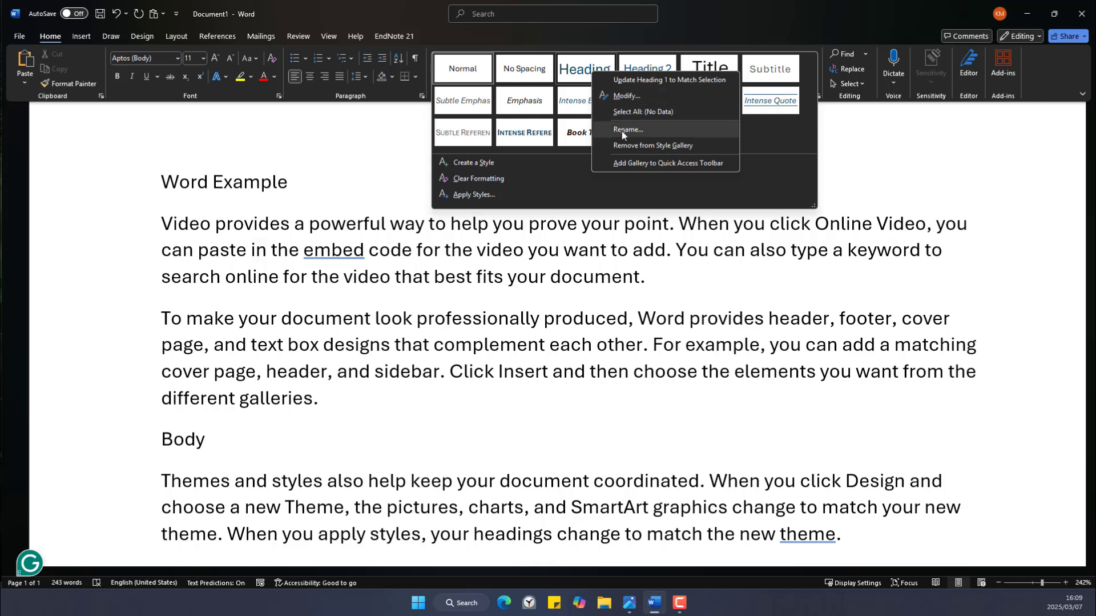
click(568, 219)
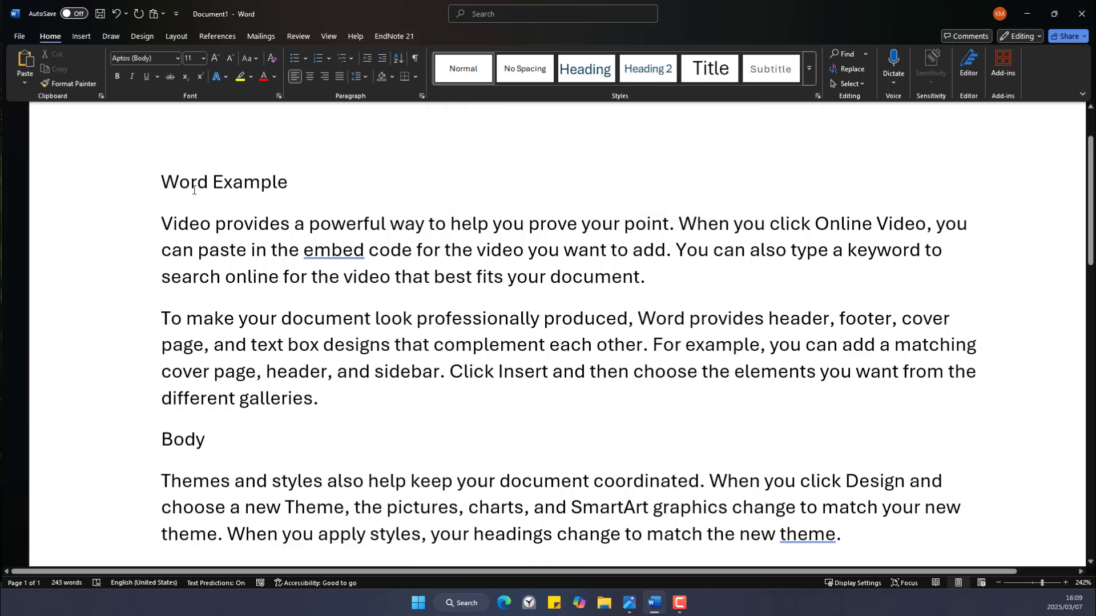
scroll(320, 240, up, 2)
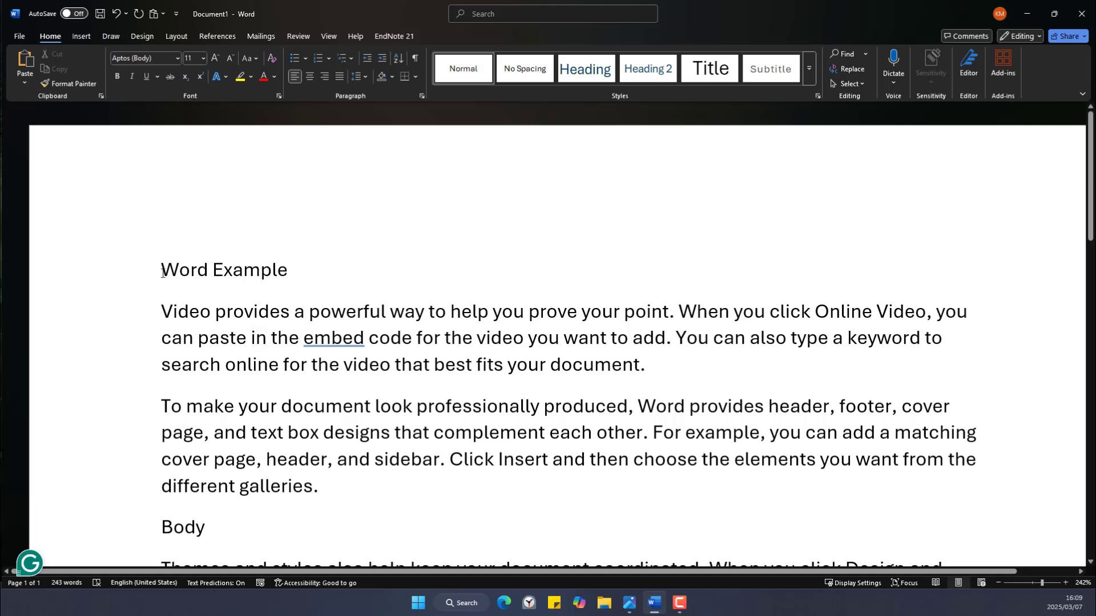
Apply the Title style to the 'Word Example' heading.
drag(163, 273, 294, 289)
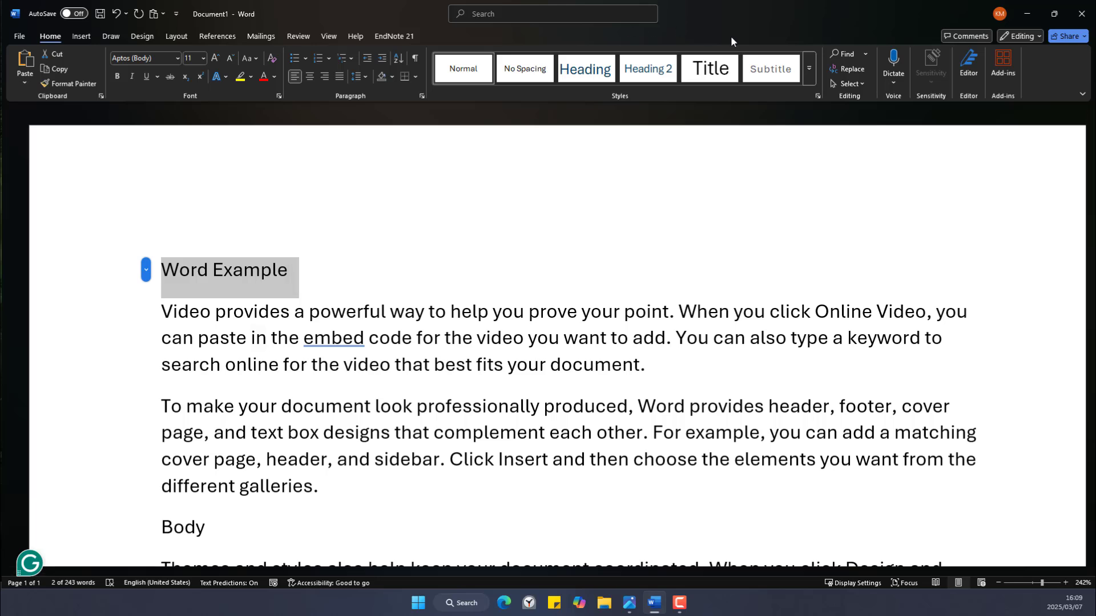
click(701, 83)
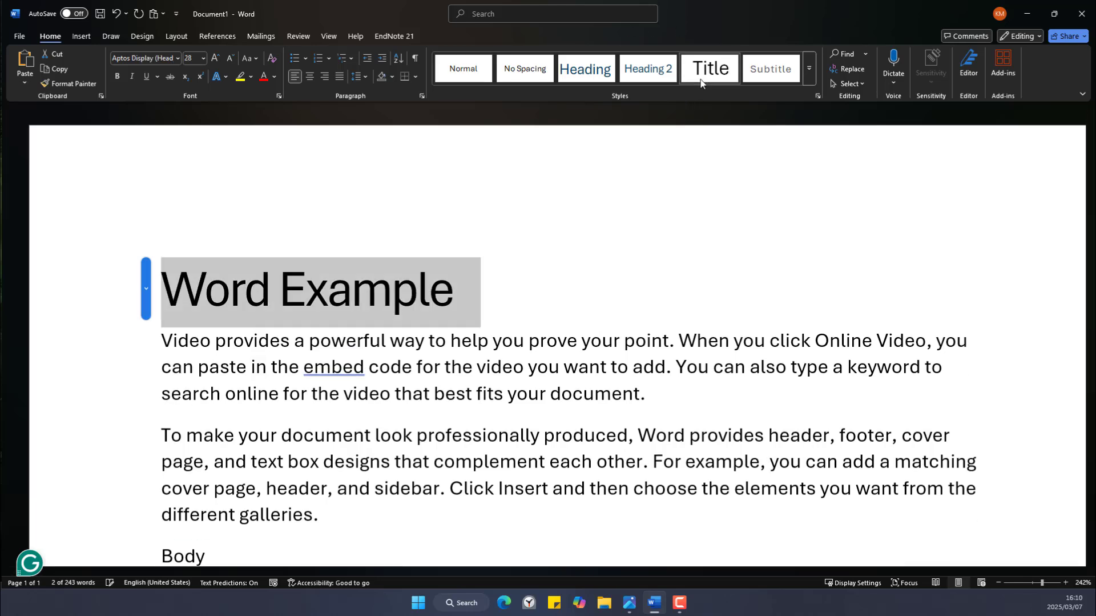
click(528, 259)
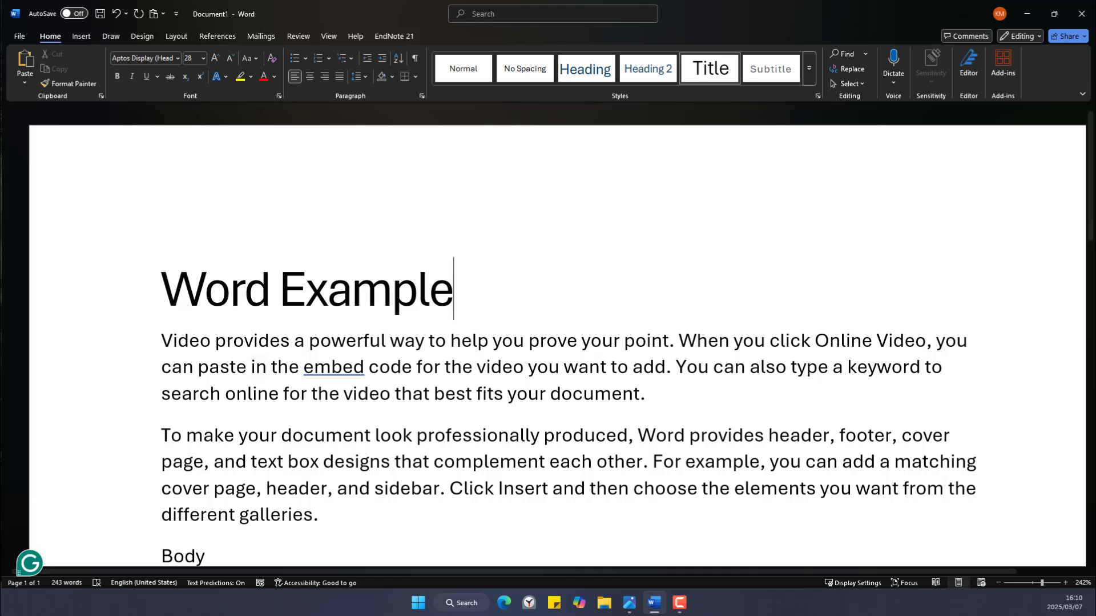
key(alt+Tab)
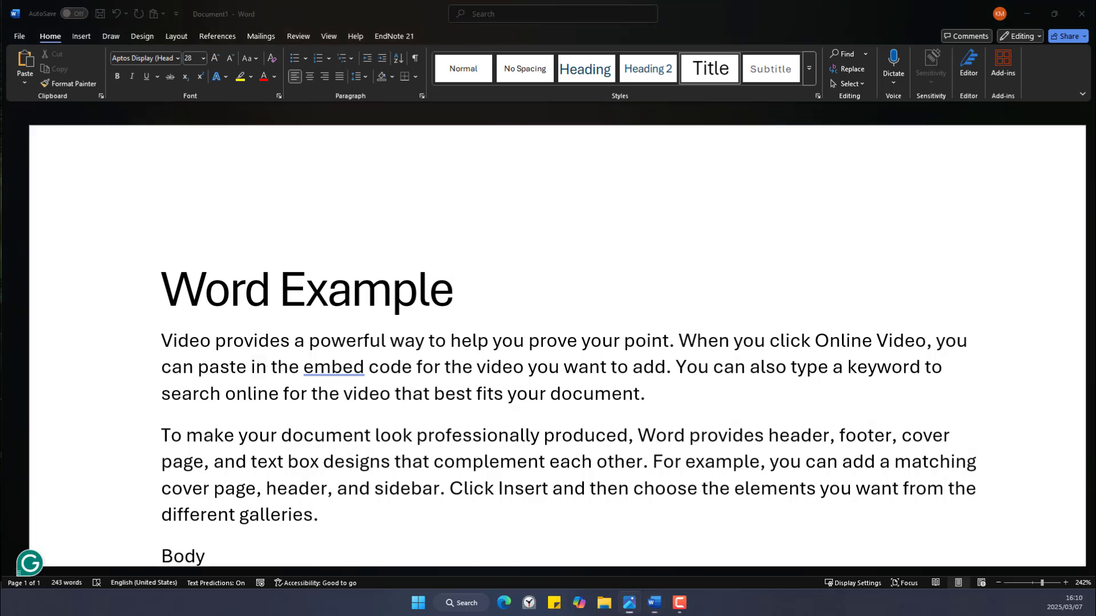
click(700, 75)
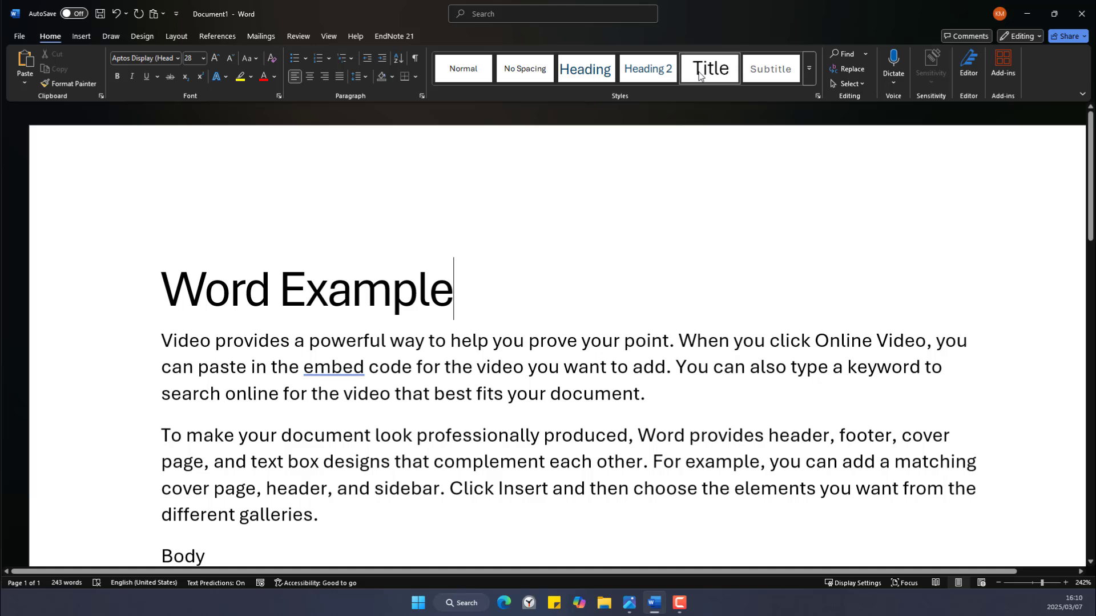
Modify the Title style to italic with the purple Accent 5 font colour.
right_click(700, 74)
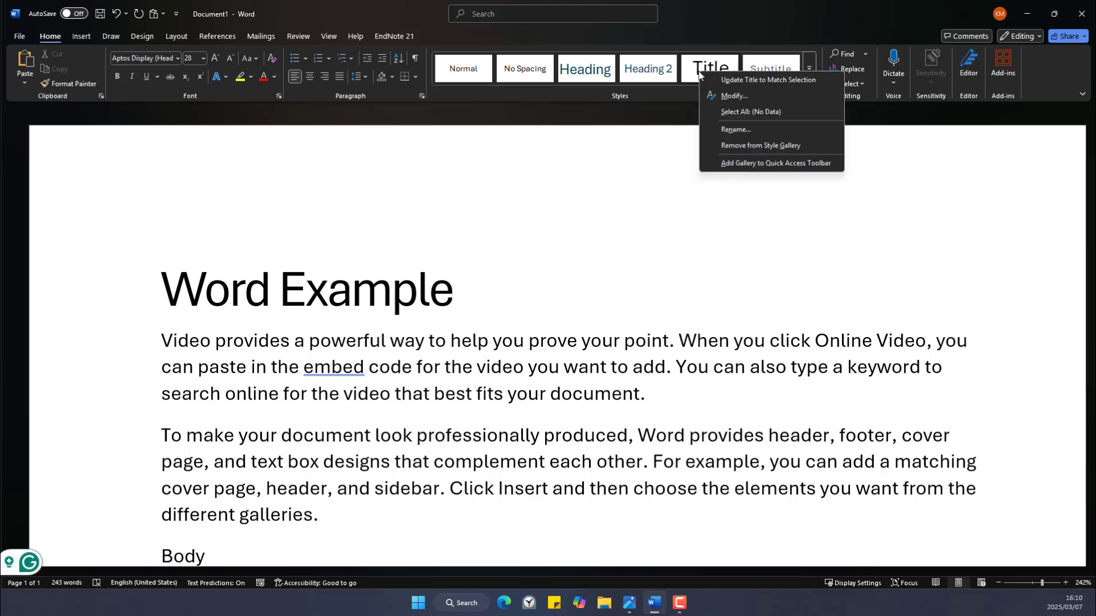
click(724, 97)
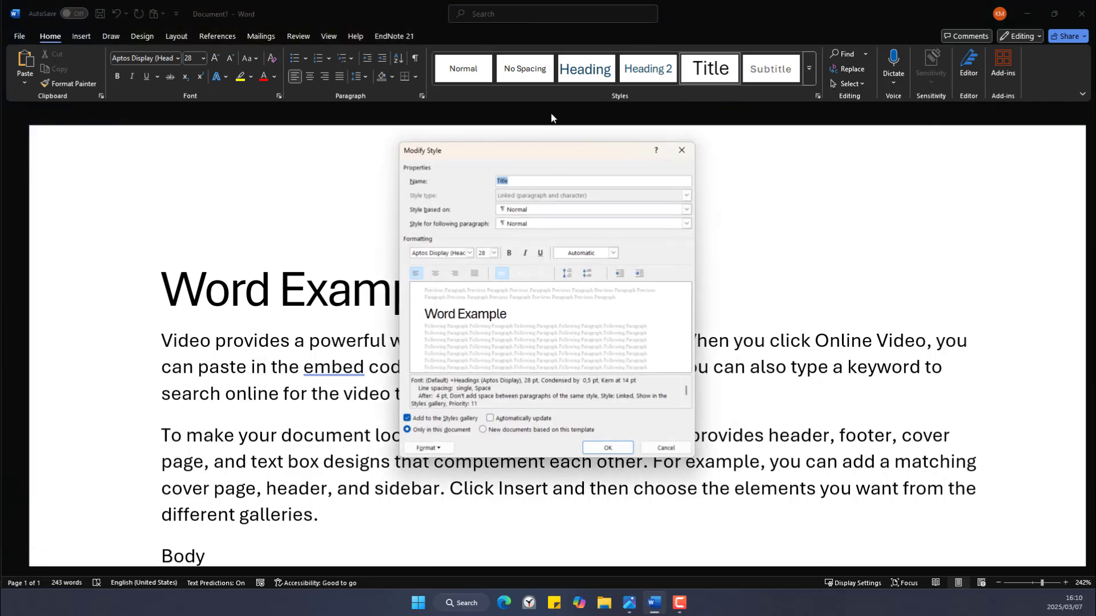
click(469, 252)
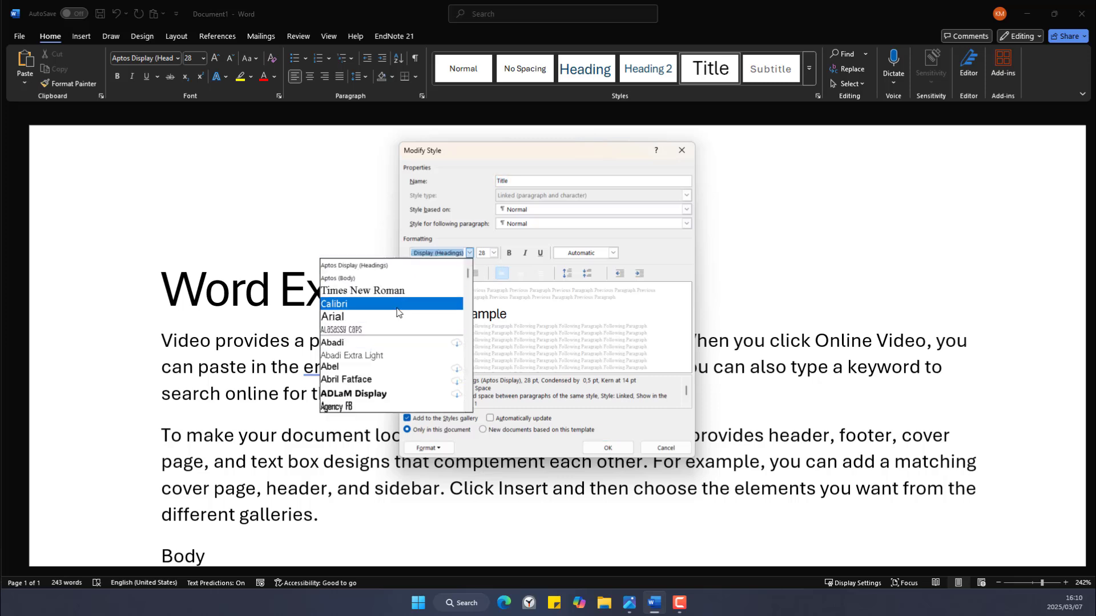
click(473, 256)
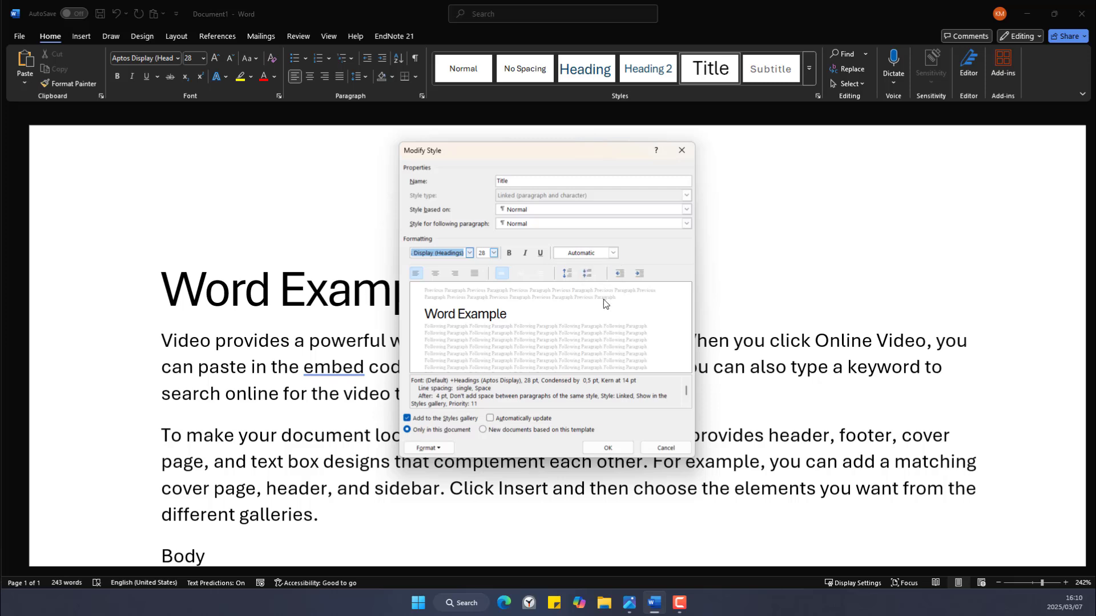
click(526, 253)
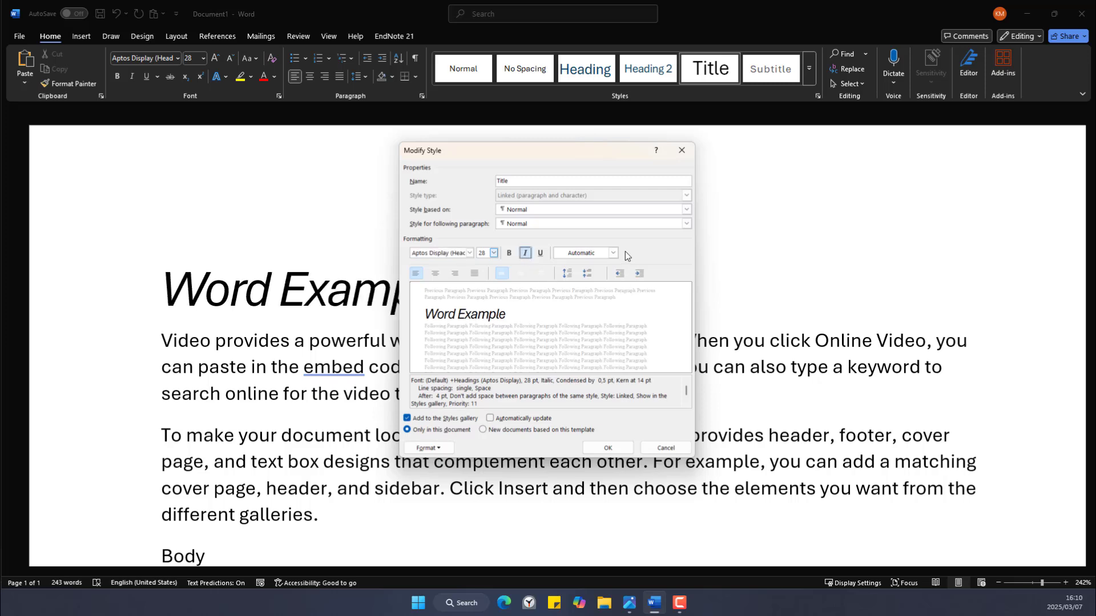
click(613, 253)
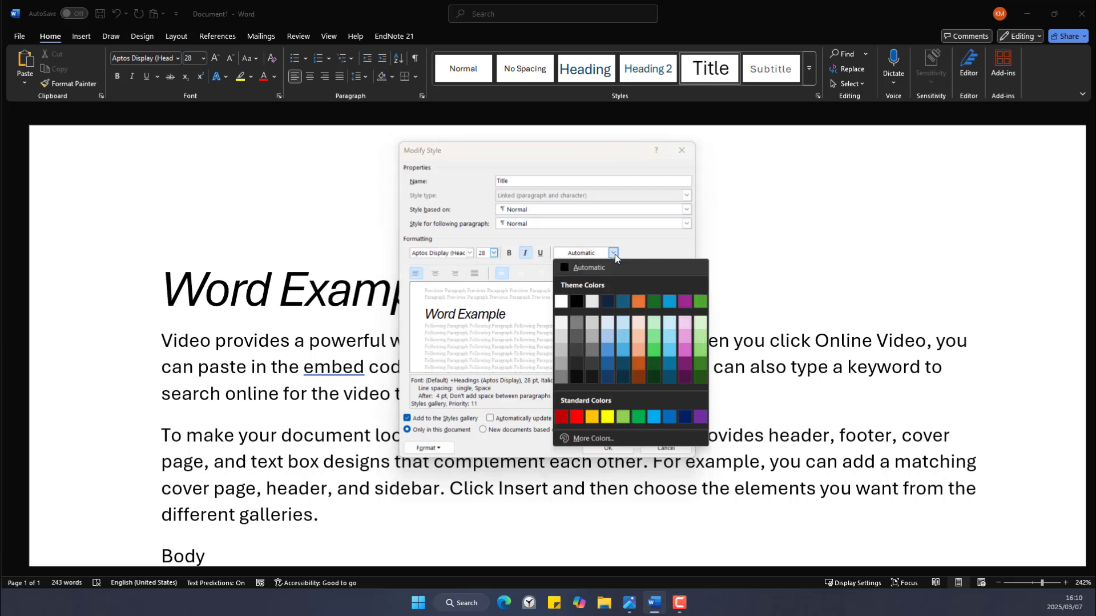
click(683, 304)
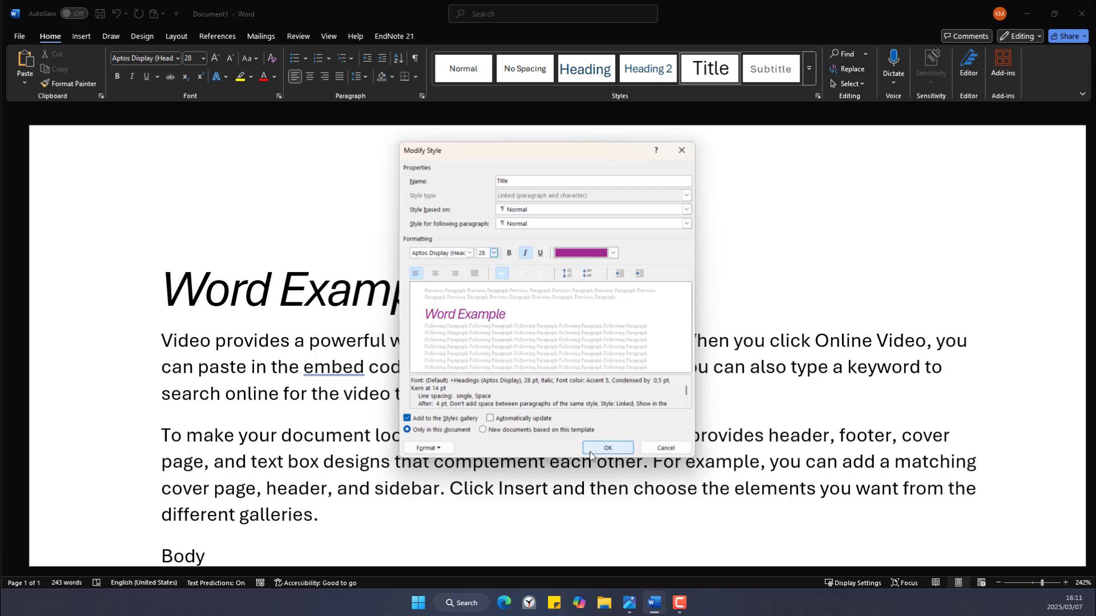
click(608, 448)
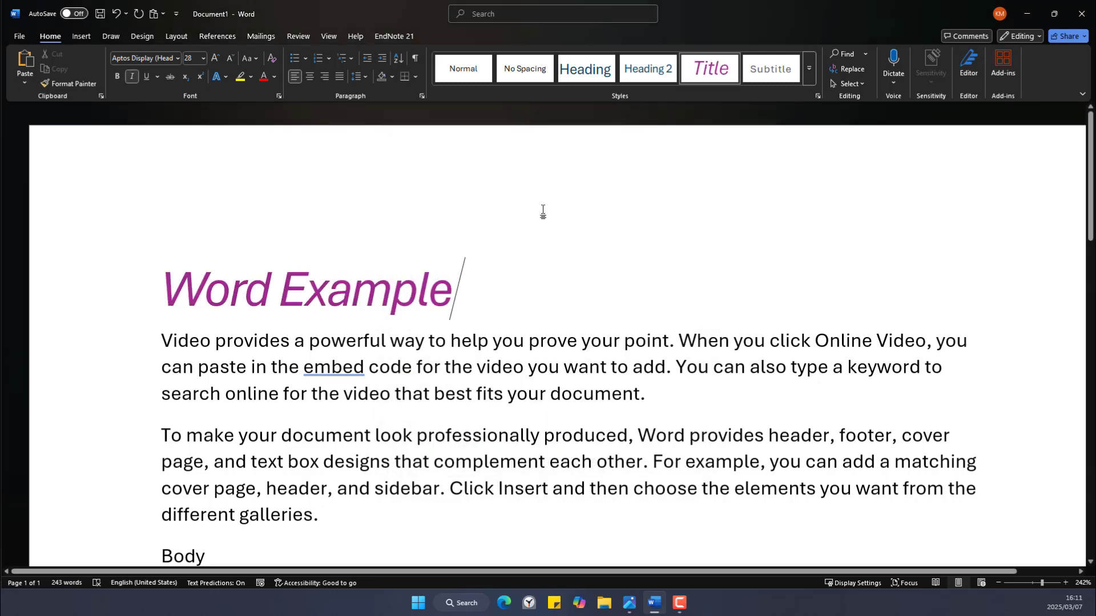
Expand the Styles gallery to show all available styles.
click(810, 69)
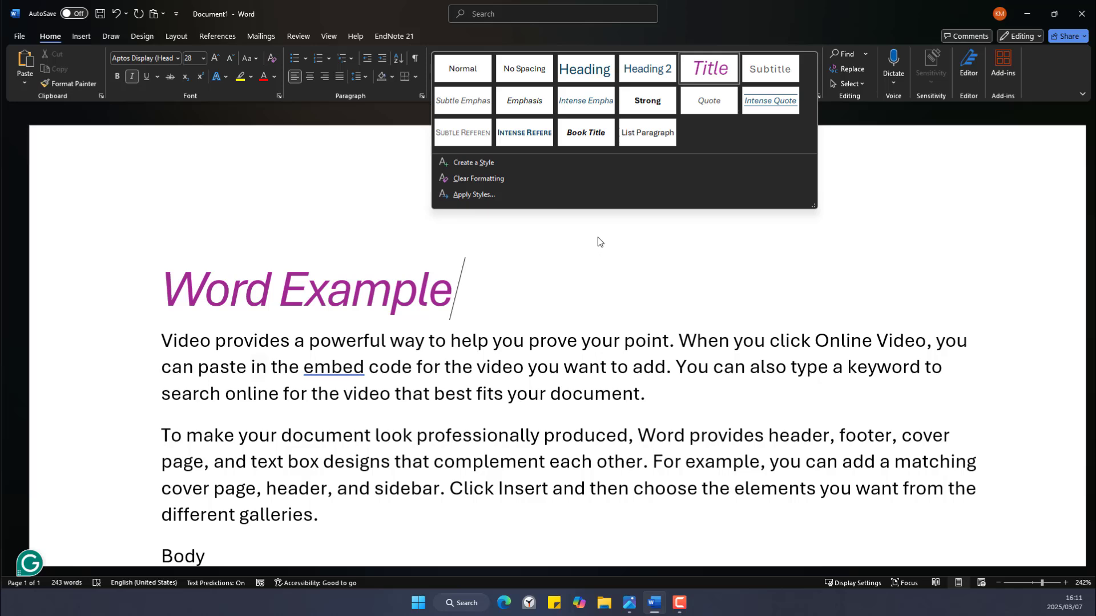
Create an 'Information Systems' style: 16 pt, non-italic, underlined, dark navy Text 2.
click(495, 163)
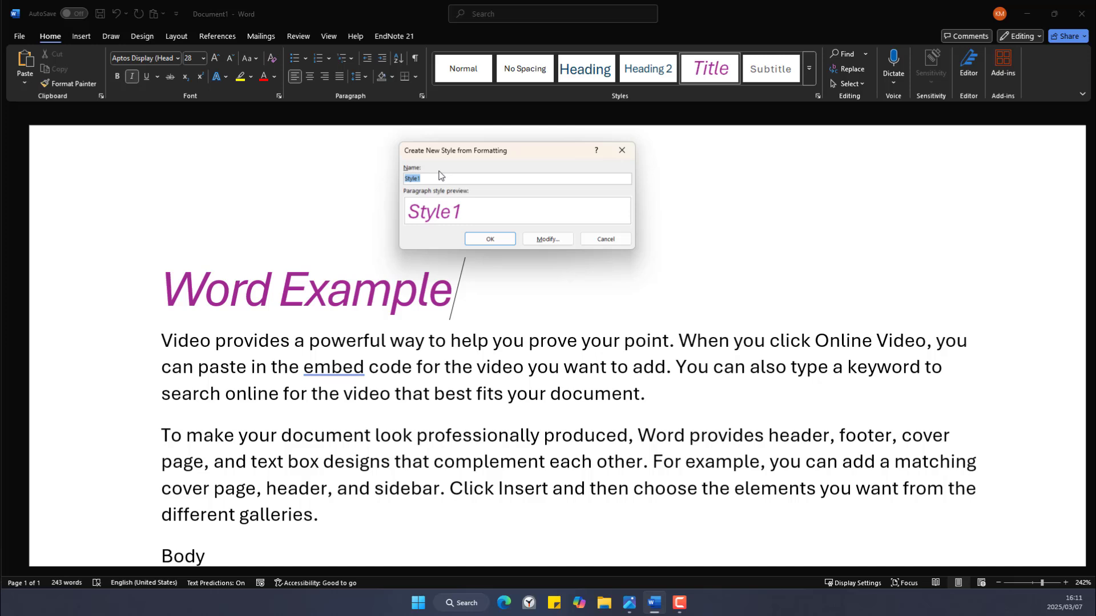
key(BackSpace)
click(543, 239)
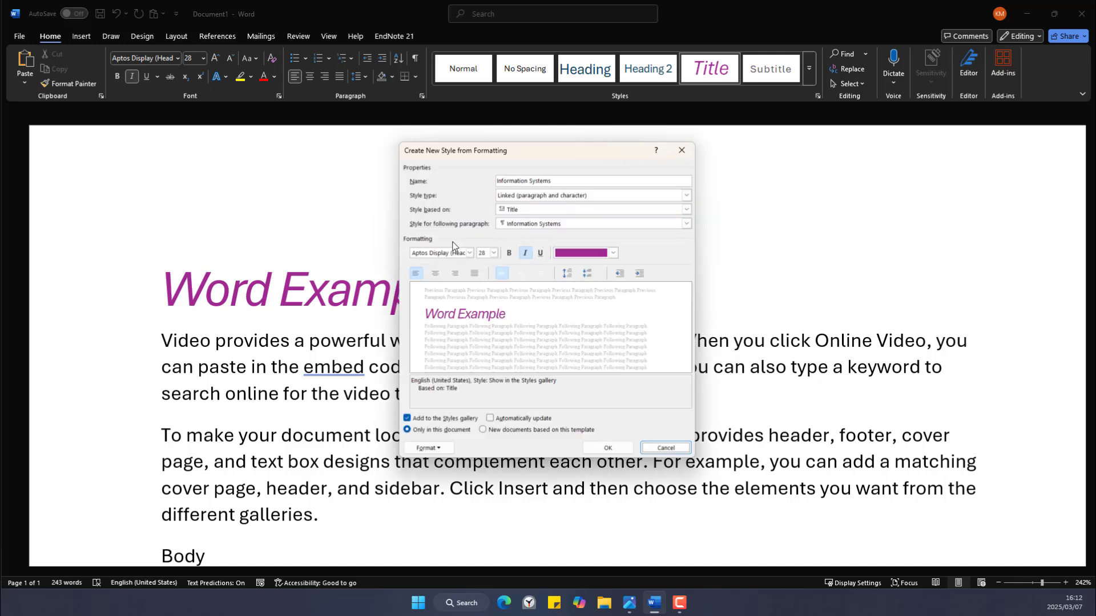
click(495, 253)
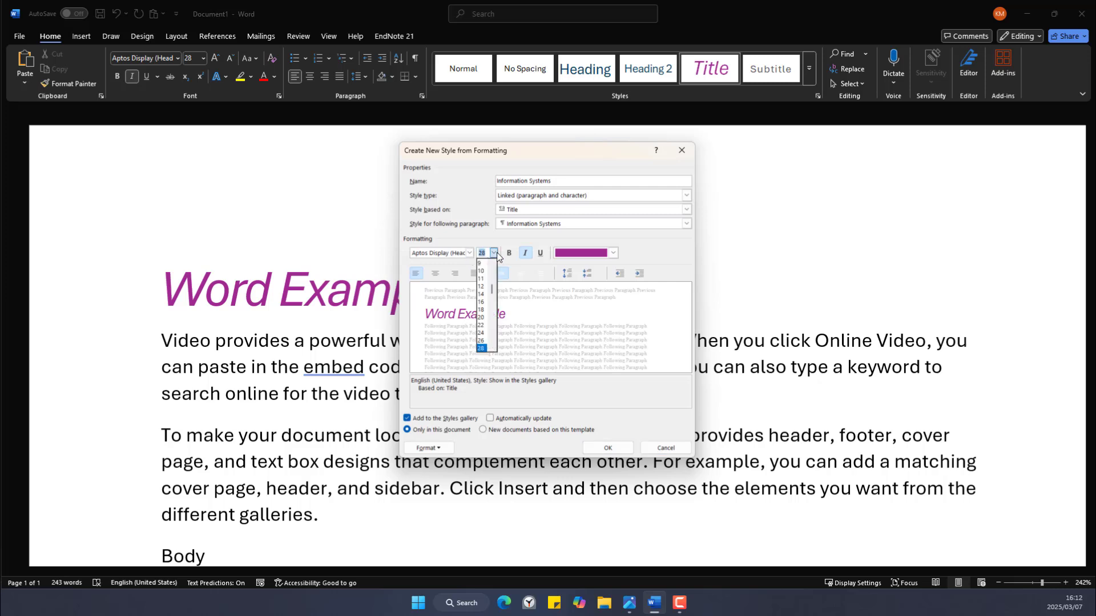
click(481, 301)
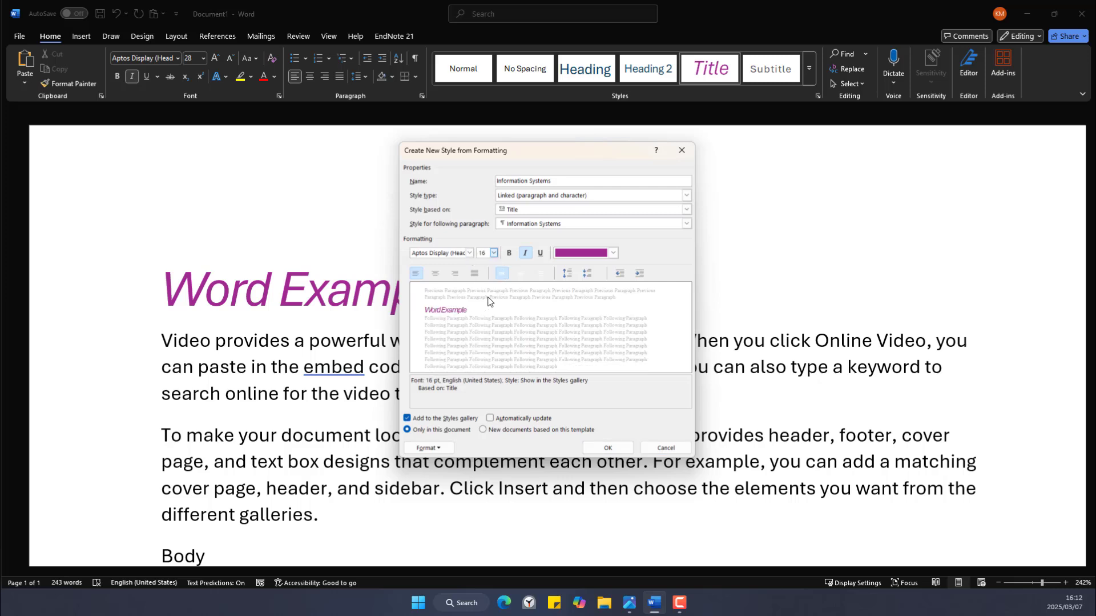
click(526, 253)
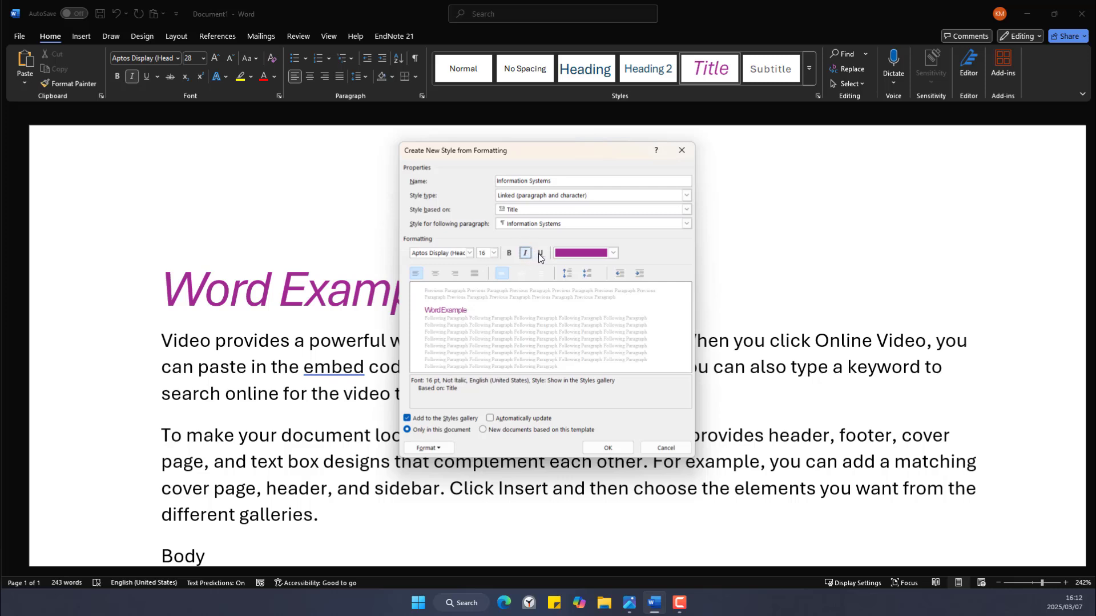
click(541, 253)
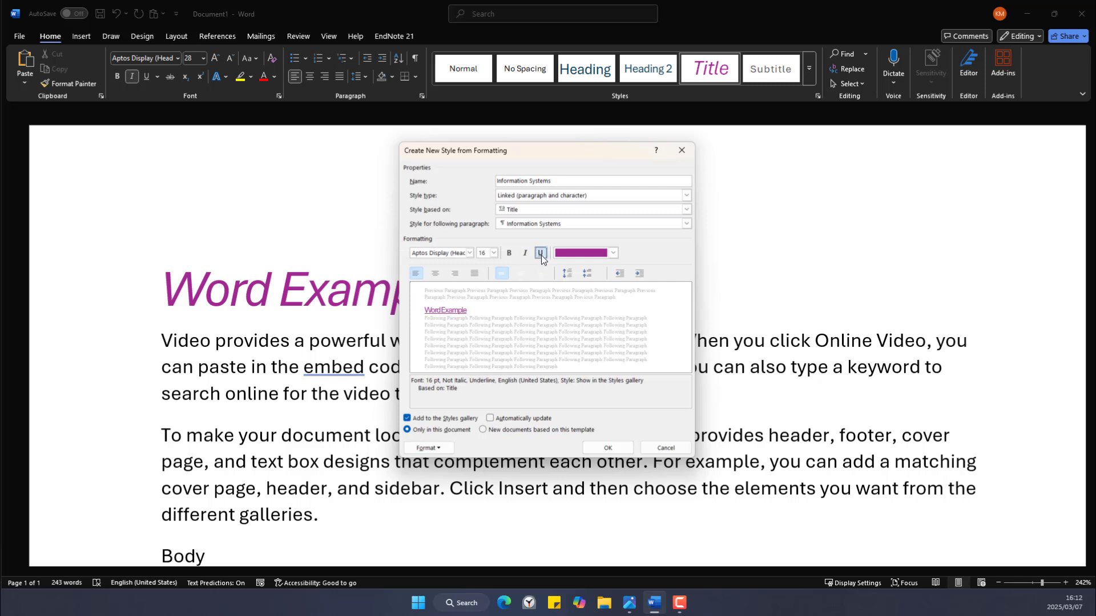
click(617, 254)
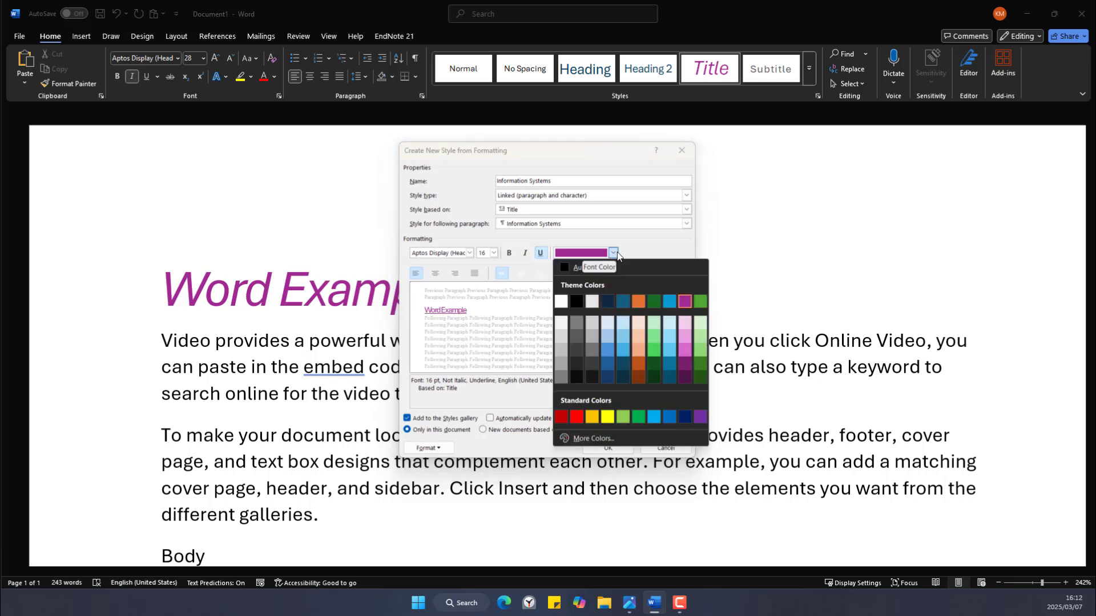
click(608, 301)
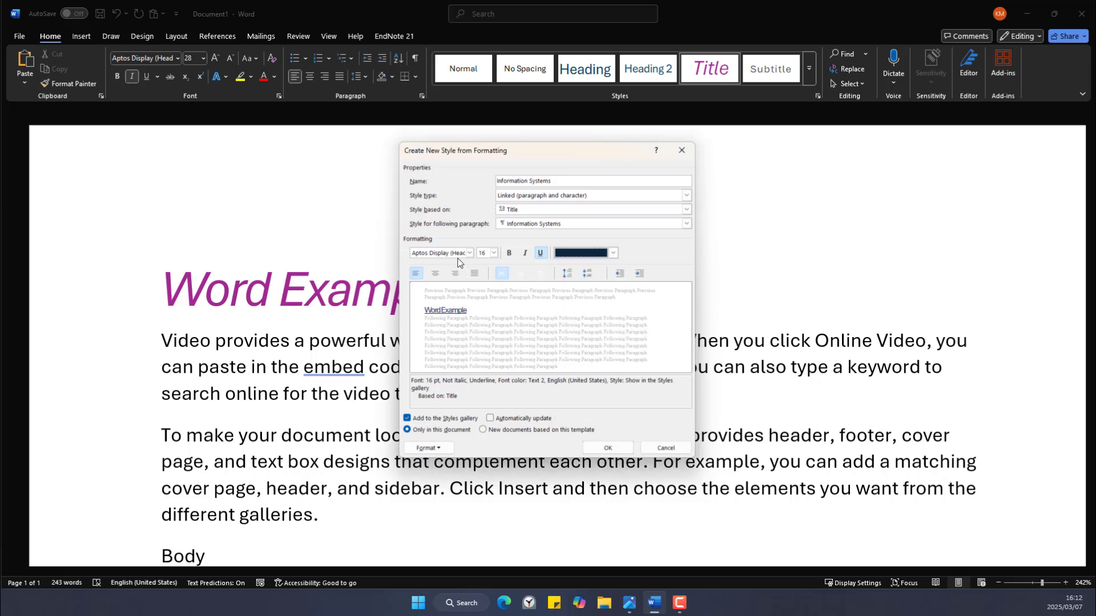
click(619, 446)
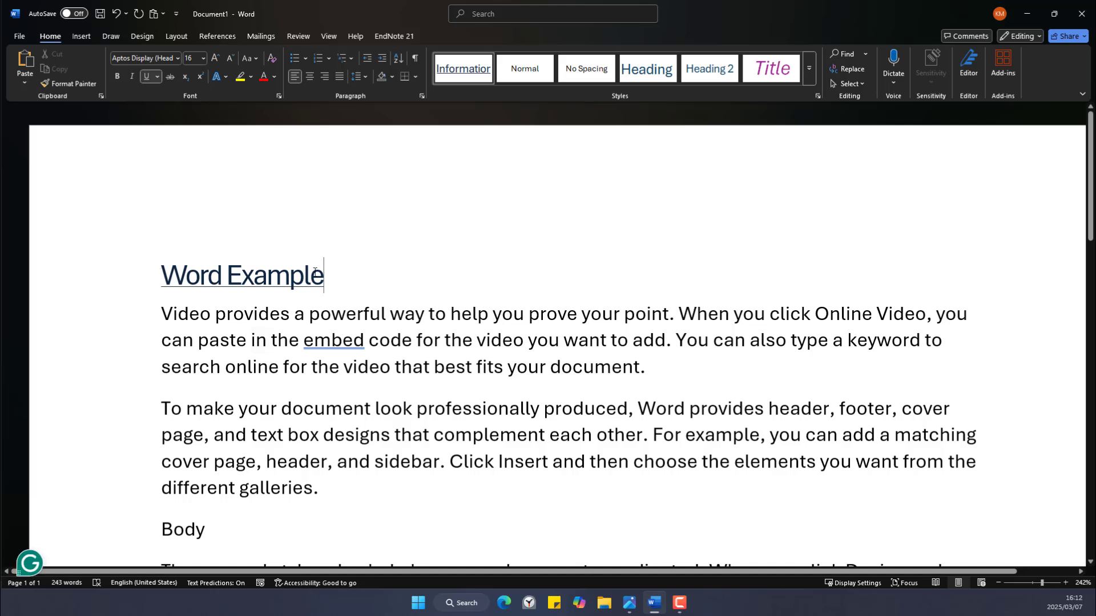
Reapply the Title style to the 'Word Example' heading.
click(811, 73)
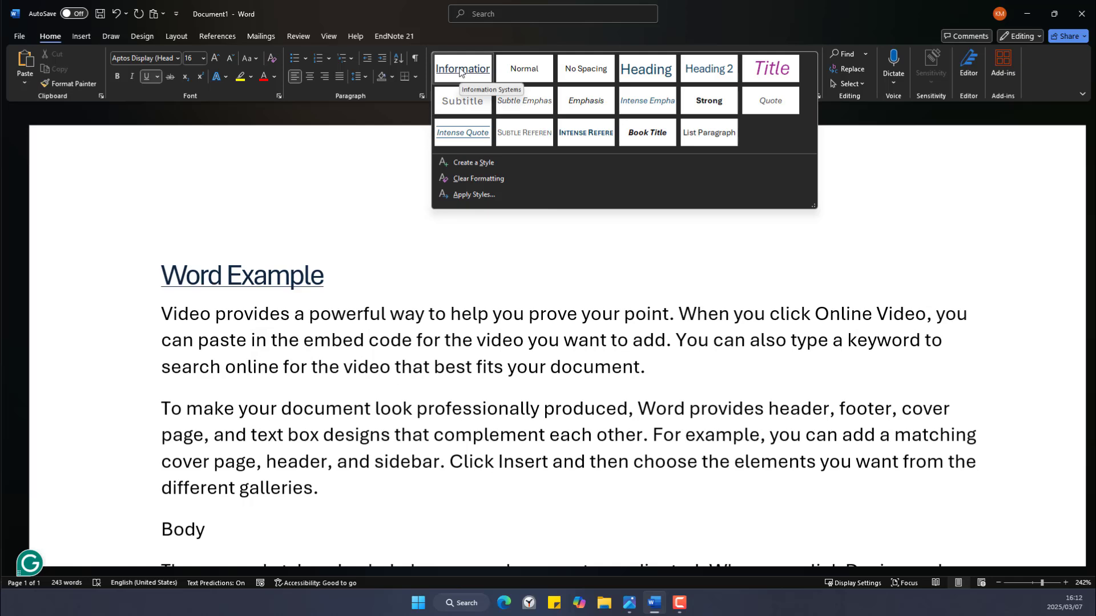
click(337, 280)
drag(336, 279, 162, 274)
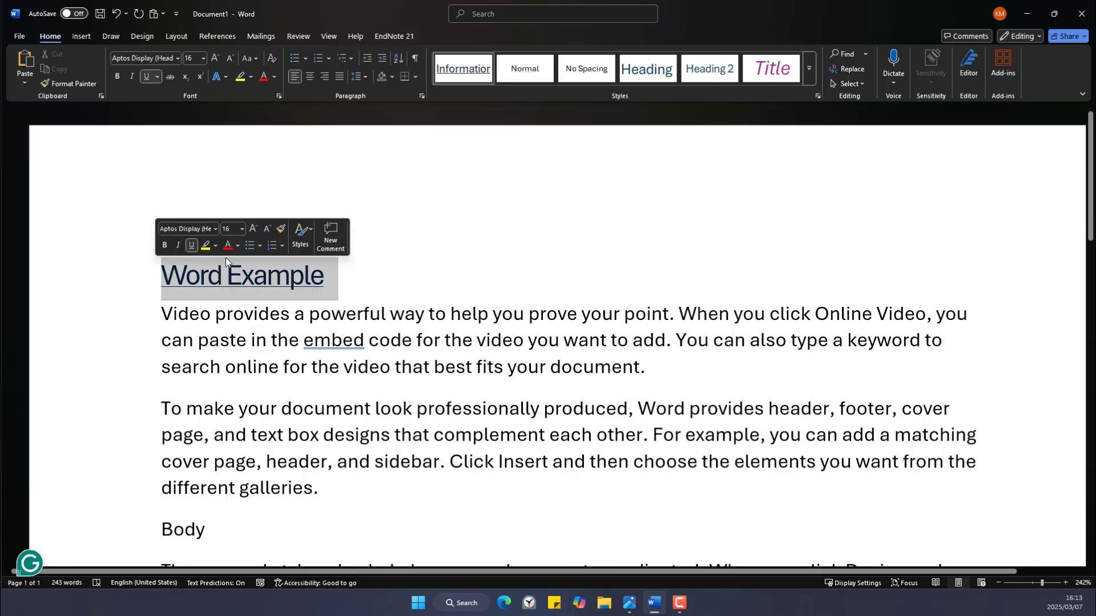
click(772, 68)
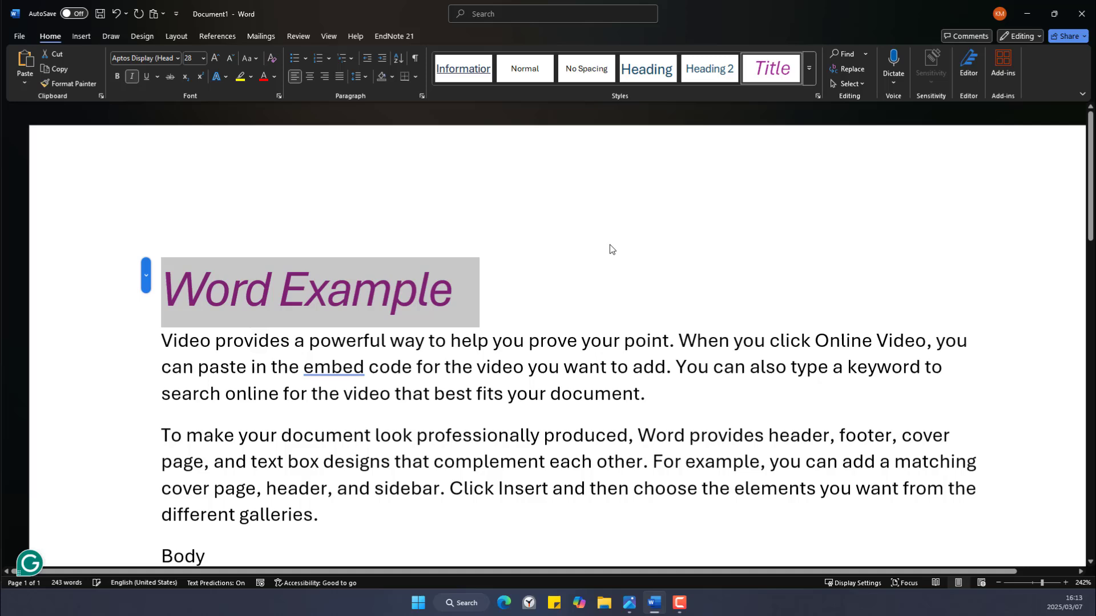
click(511, 283)
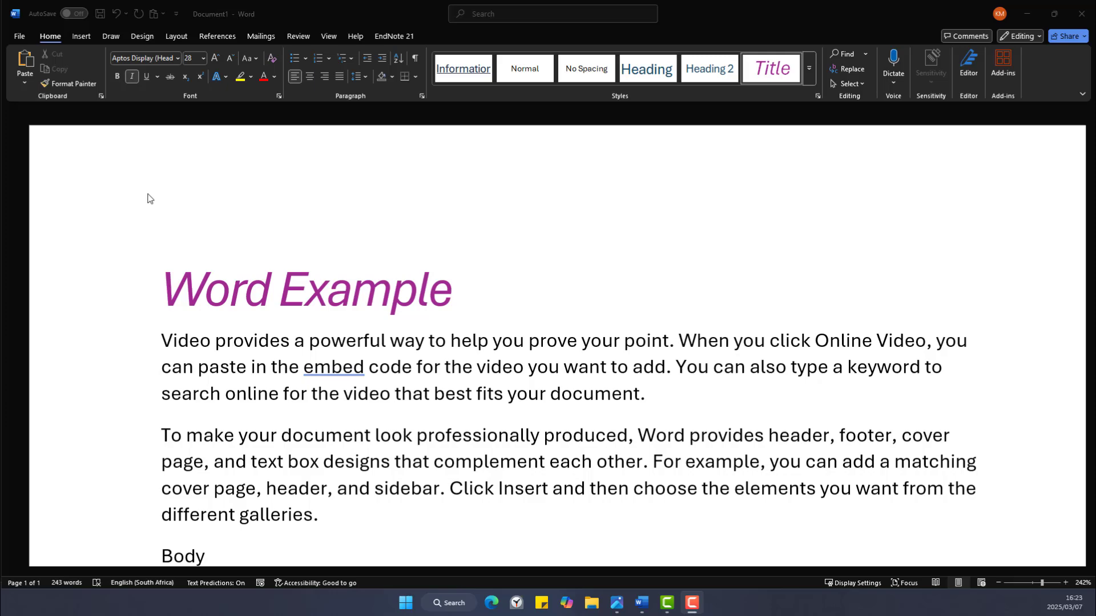
Scroll back to the title and select the 'Body' line.
scroll(304, 234, down, 2)
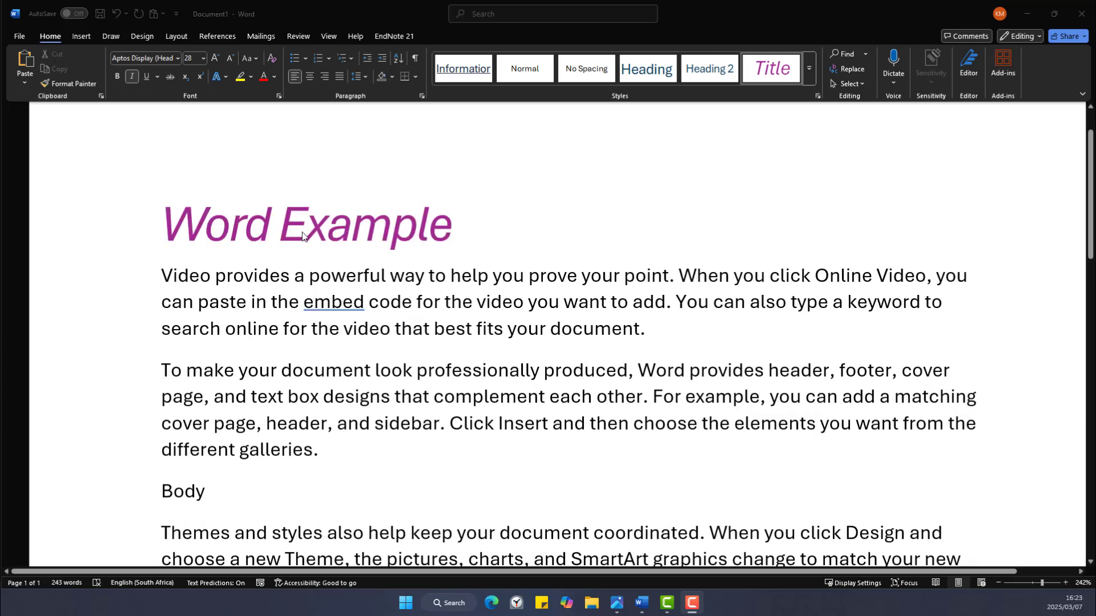
scroll(303, 236, down, 12)
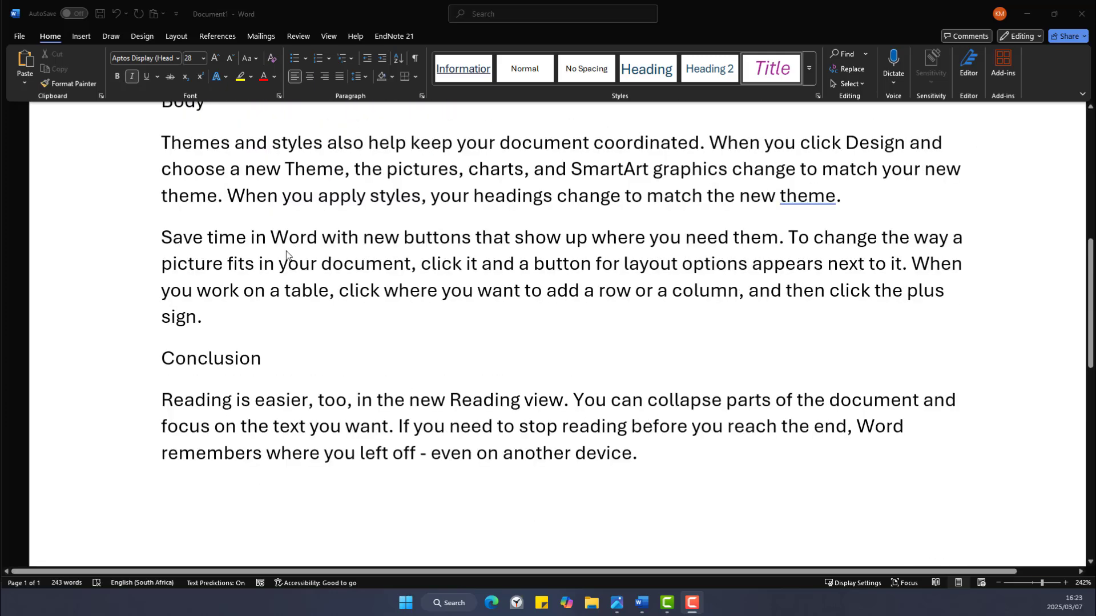
scroll(286, 255, up, 8)
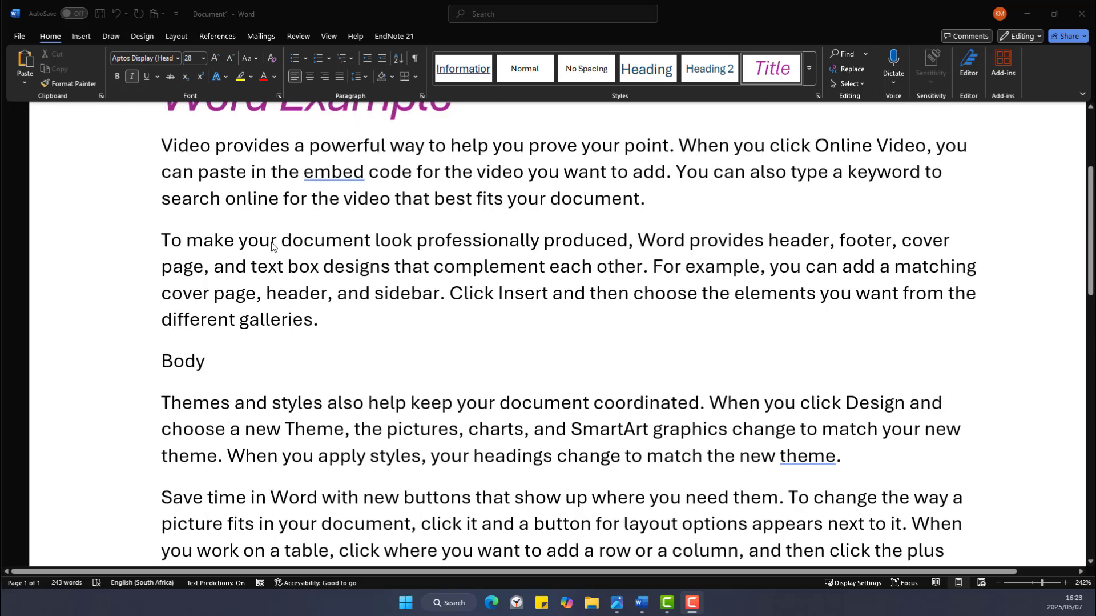
scroll(271, 246, up, 4)
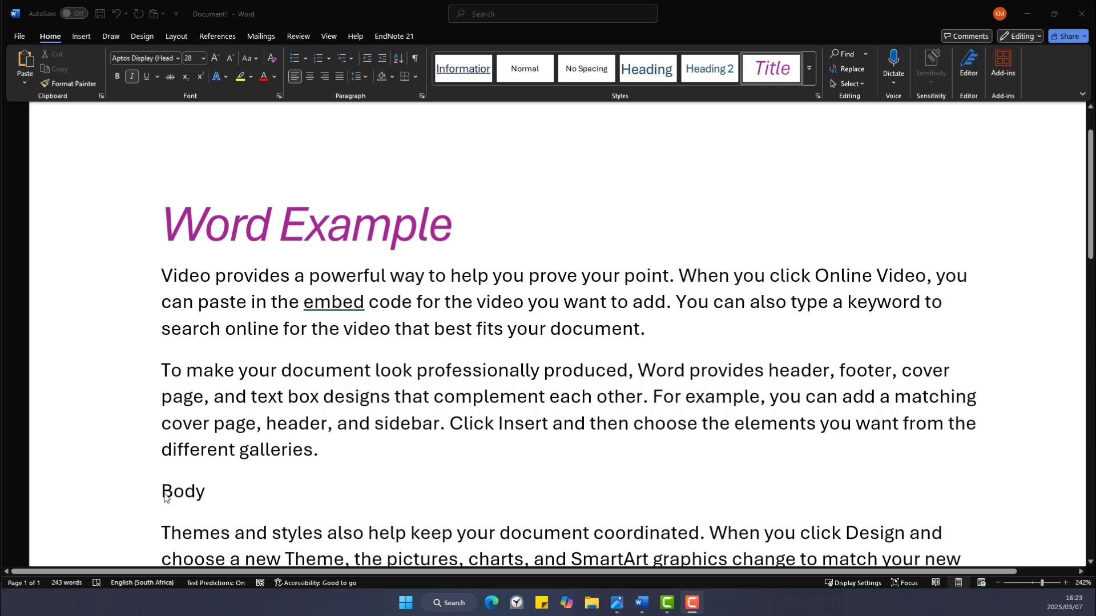
drag(165, 497, 207, 503)
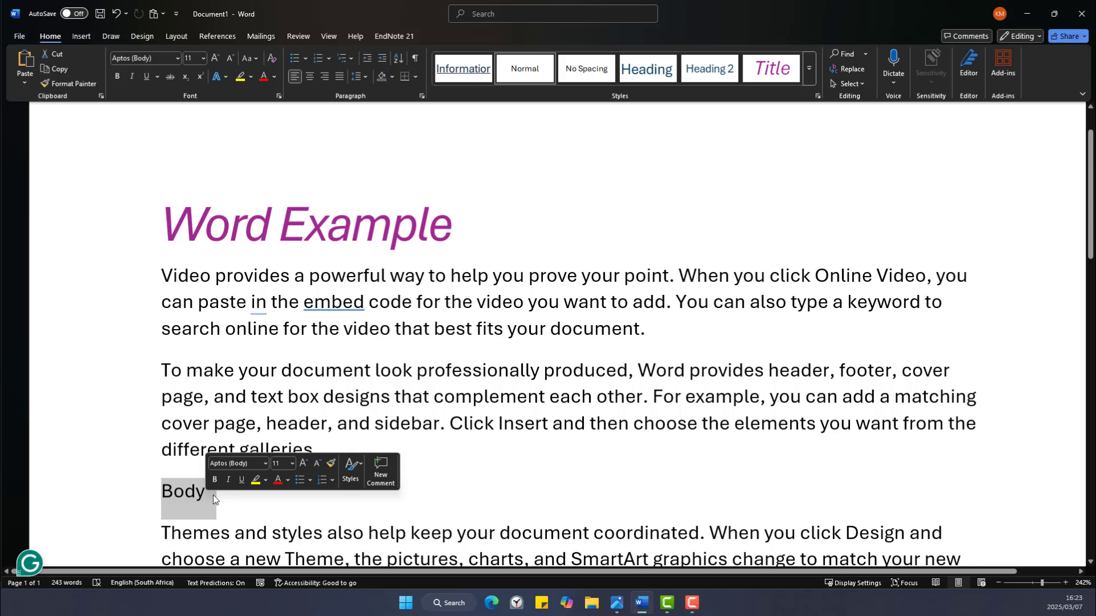
Apply the blue 20-pt Heading style to both 'Body' and 'Conclusion' lines.
scroll(181, 398, down, 2)
scroll(181, 398, down, 1)
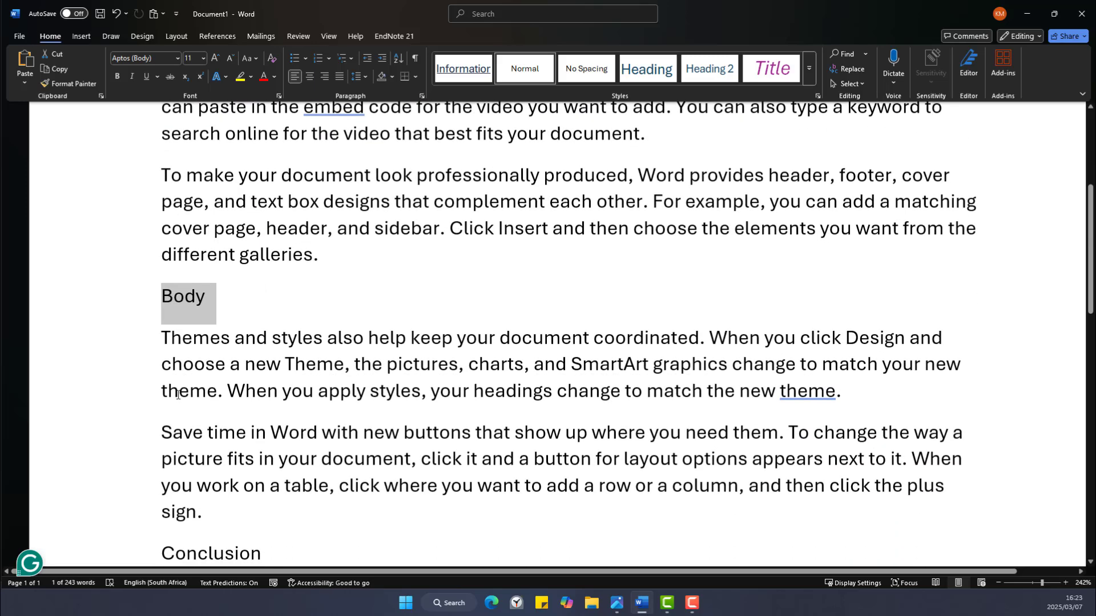
click(647, 68)
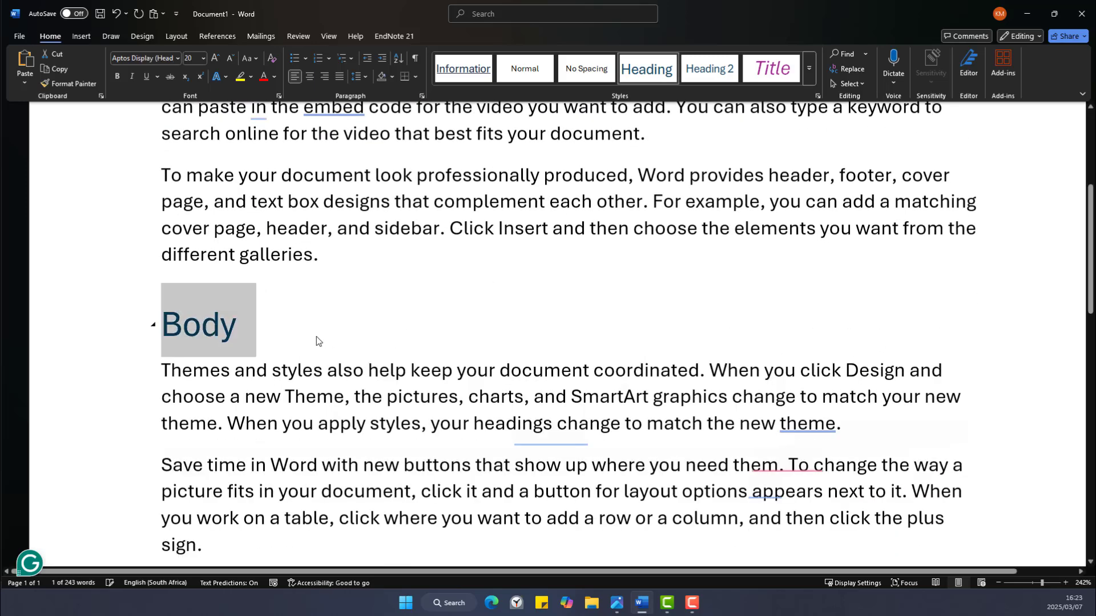
scroll(217, 407, down, 3)
click(162, 398)
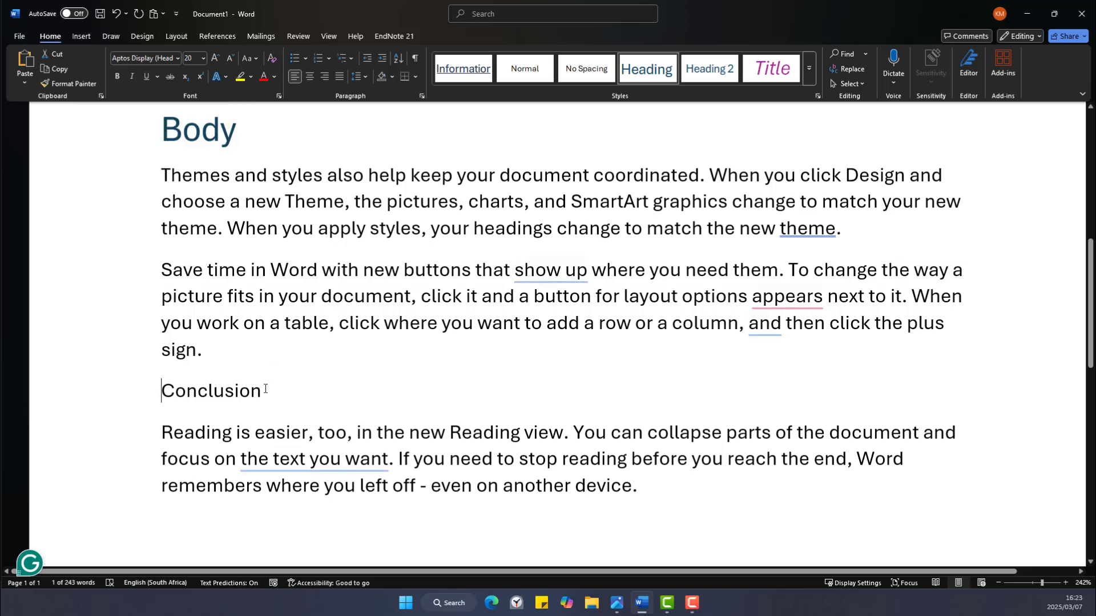
triple_click(266, 389)
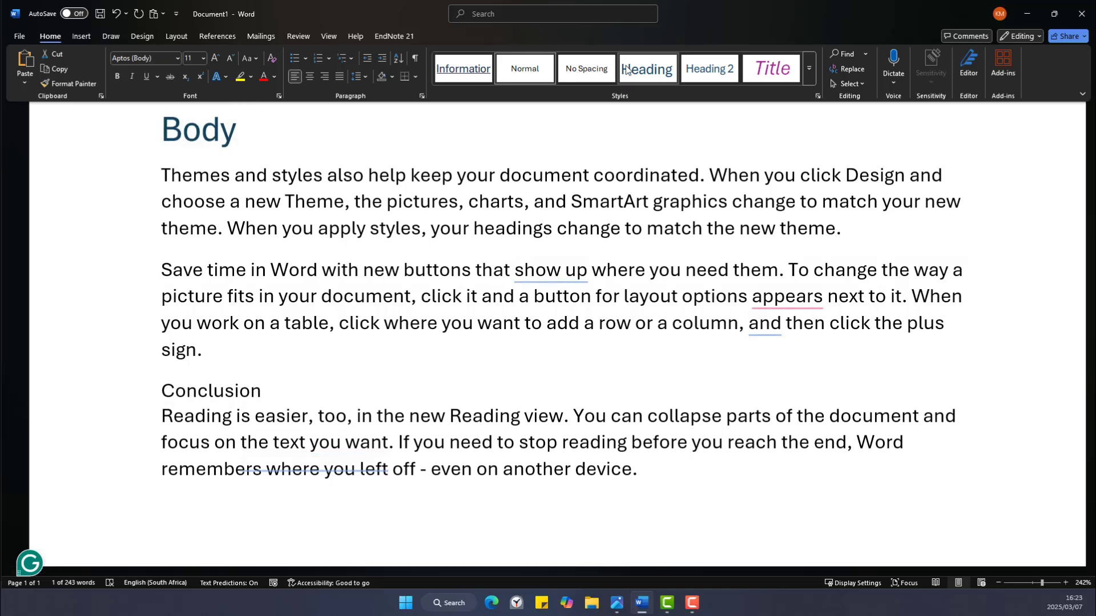
click(646, 69)
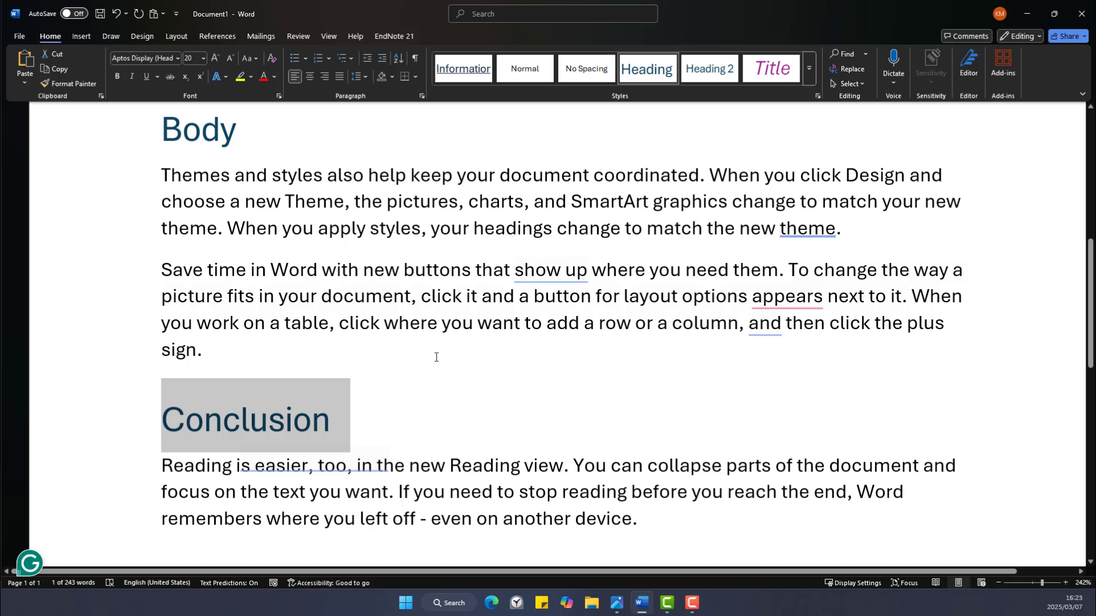
scroll(436, 357, up, 3)
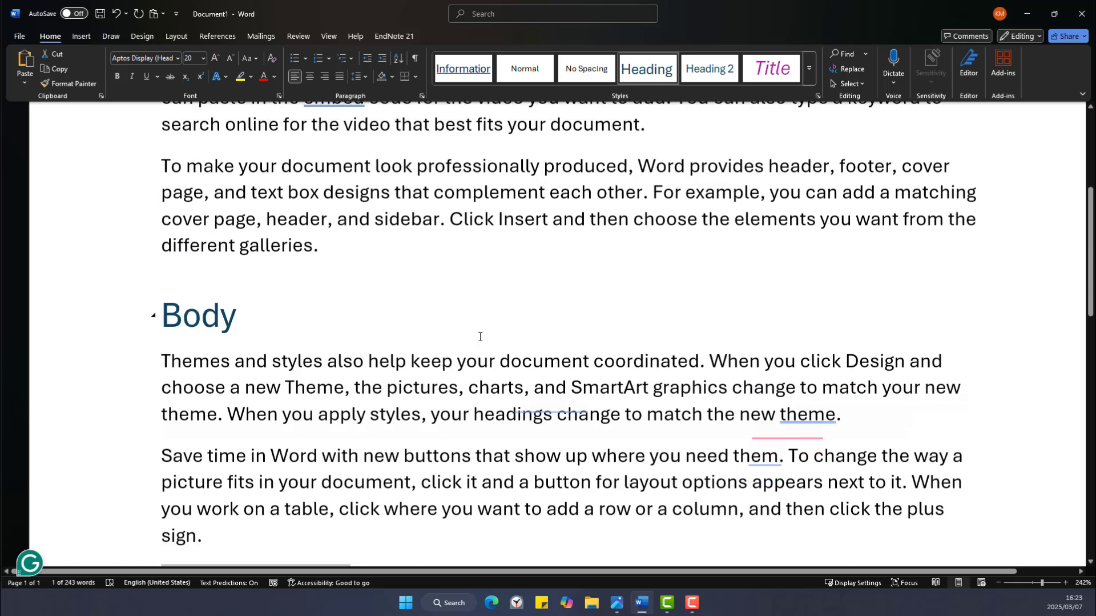
scroll(480, 336, up, 2)
scroll(478, 337, up, 2)
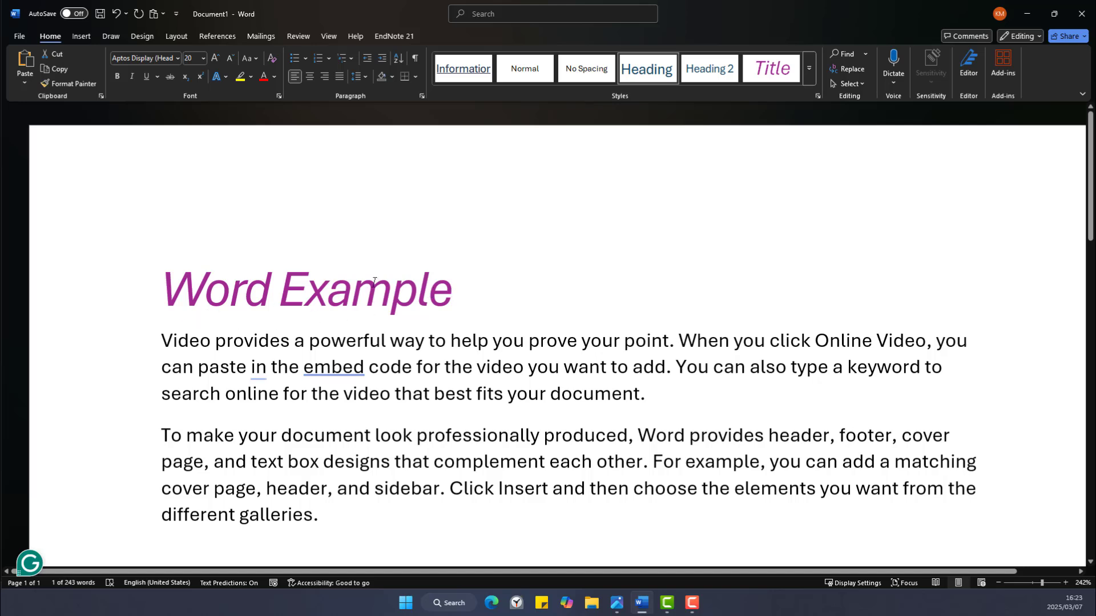
Insert an Automatic Table 2 table of contents on a new line above the first paragraph.
click(157, 336)
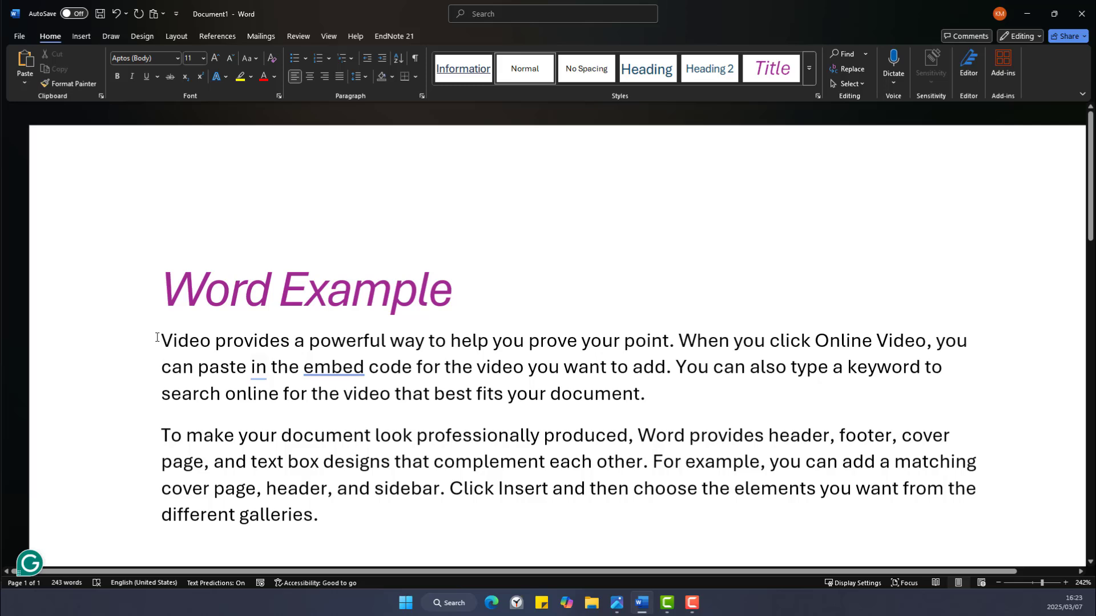
key(Return)
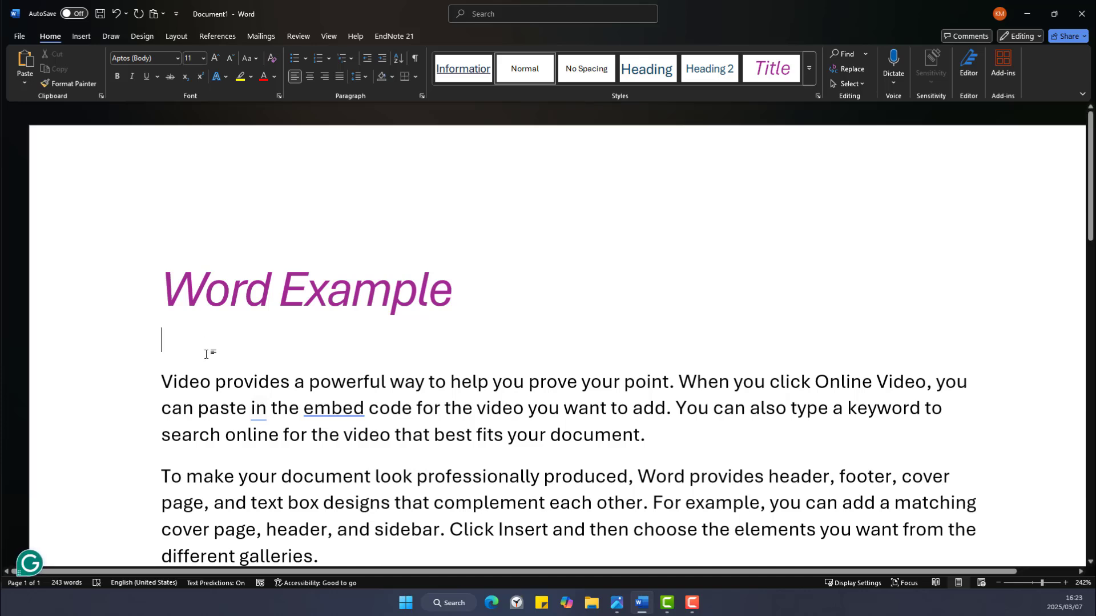
click(212, 37)
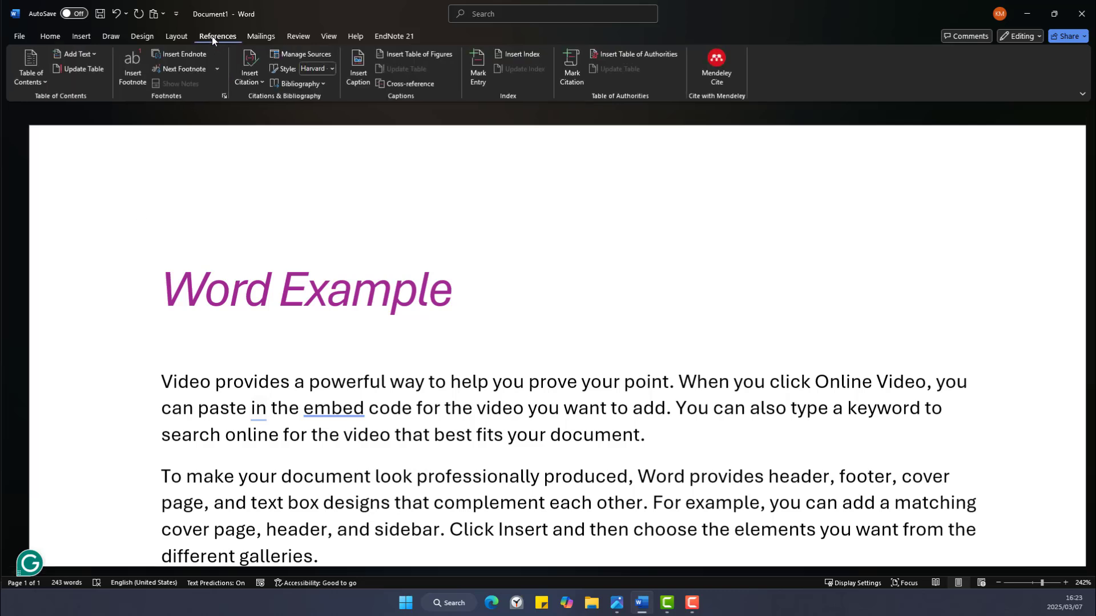
click(44, 85)
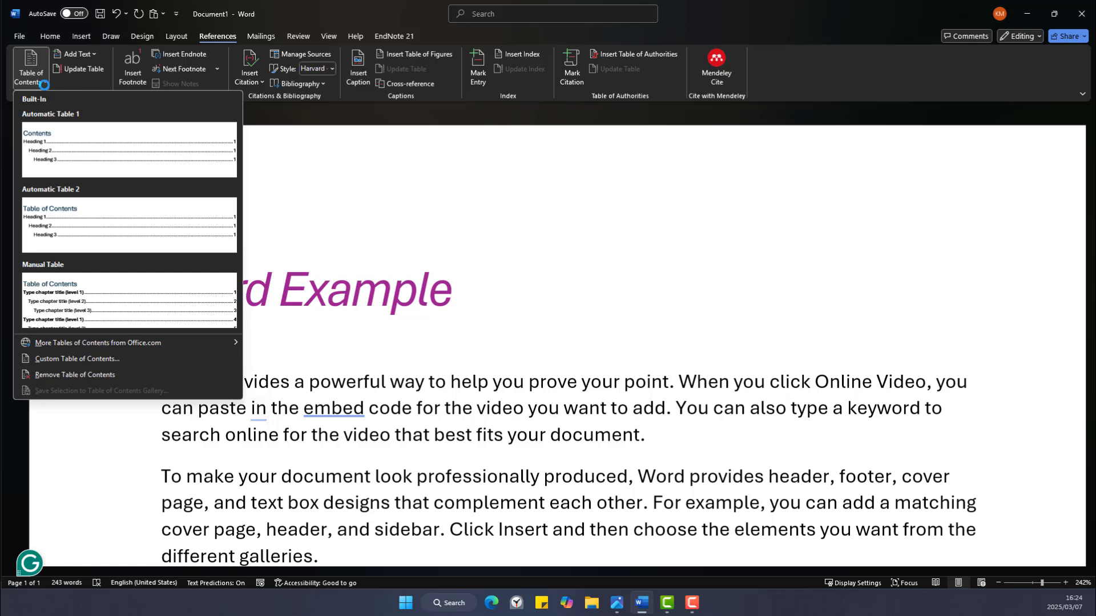
click(73, 219)
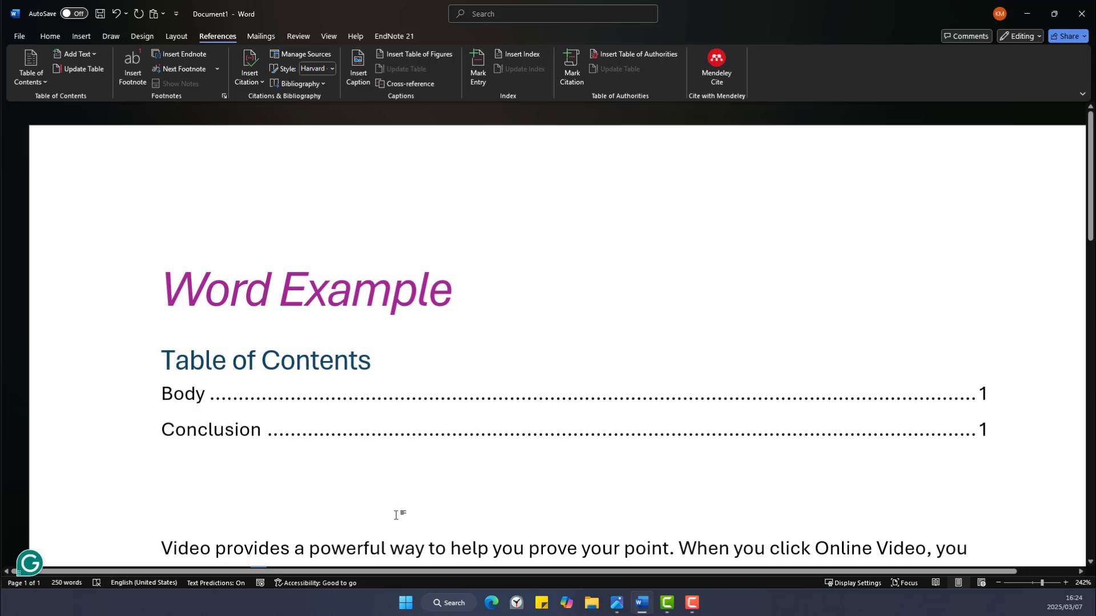
Type 'Introduction' on the empty line below the contents and apply the Heading style.
scroll(395, 514, down, 3)
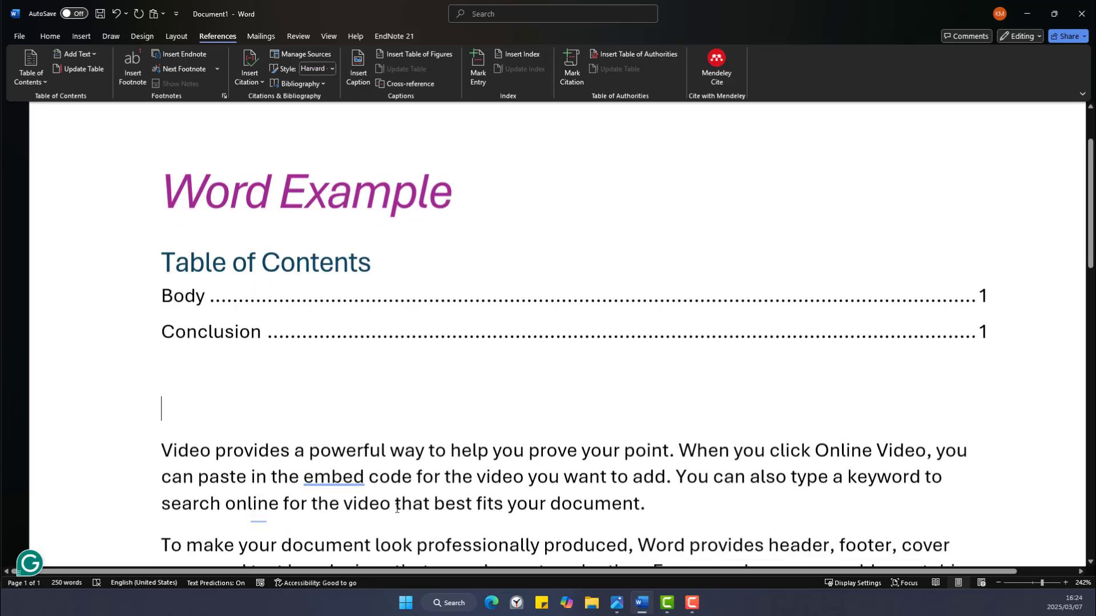
scroll(397, 507, down, 1)
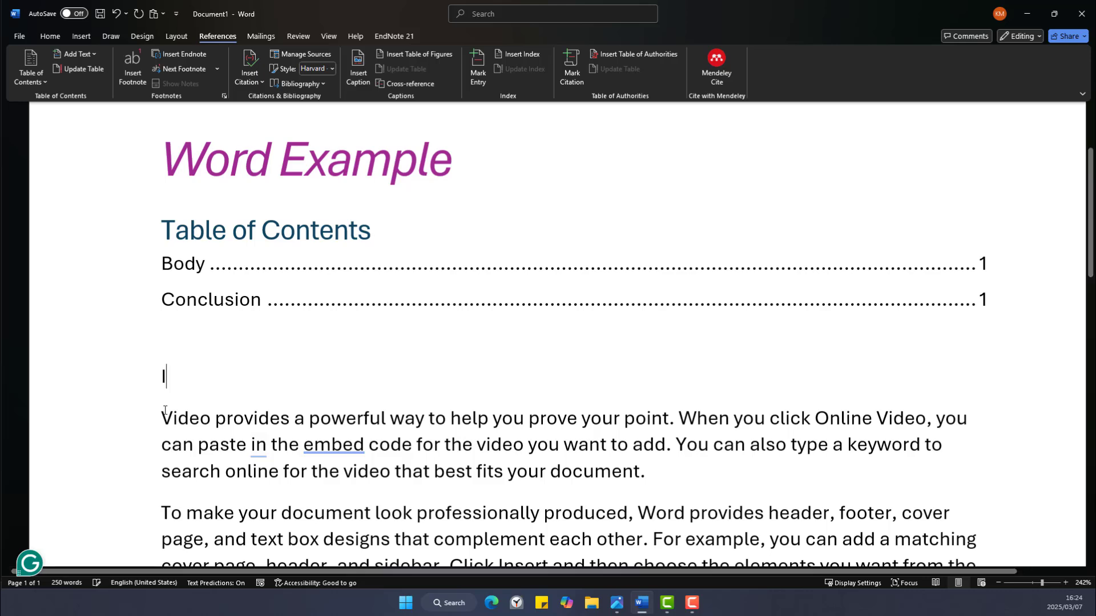
text(Intro)
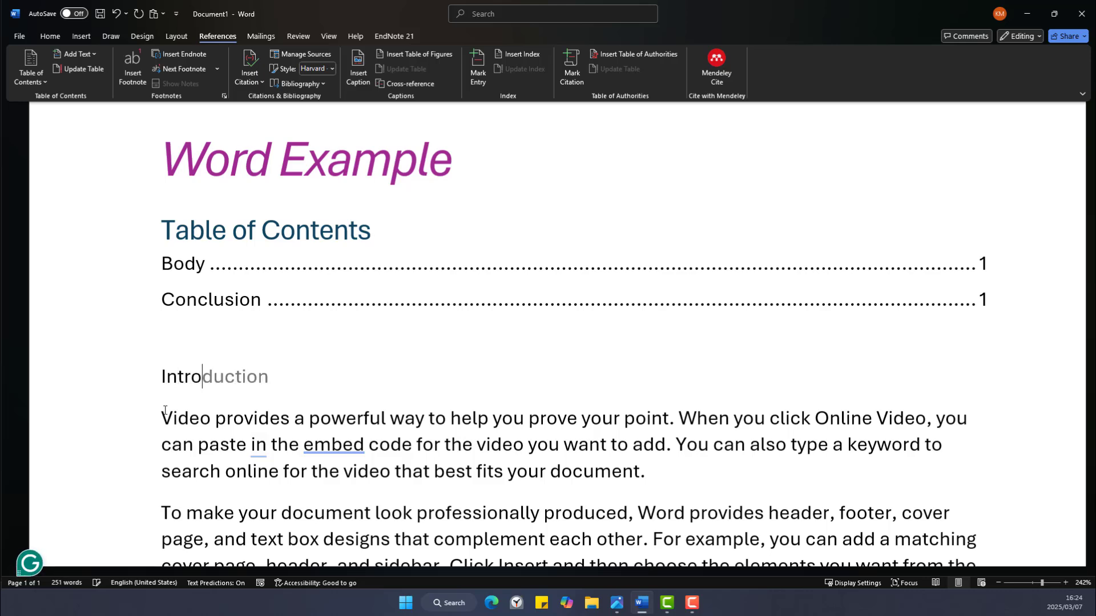
text(duction)
click(50, 36)
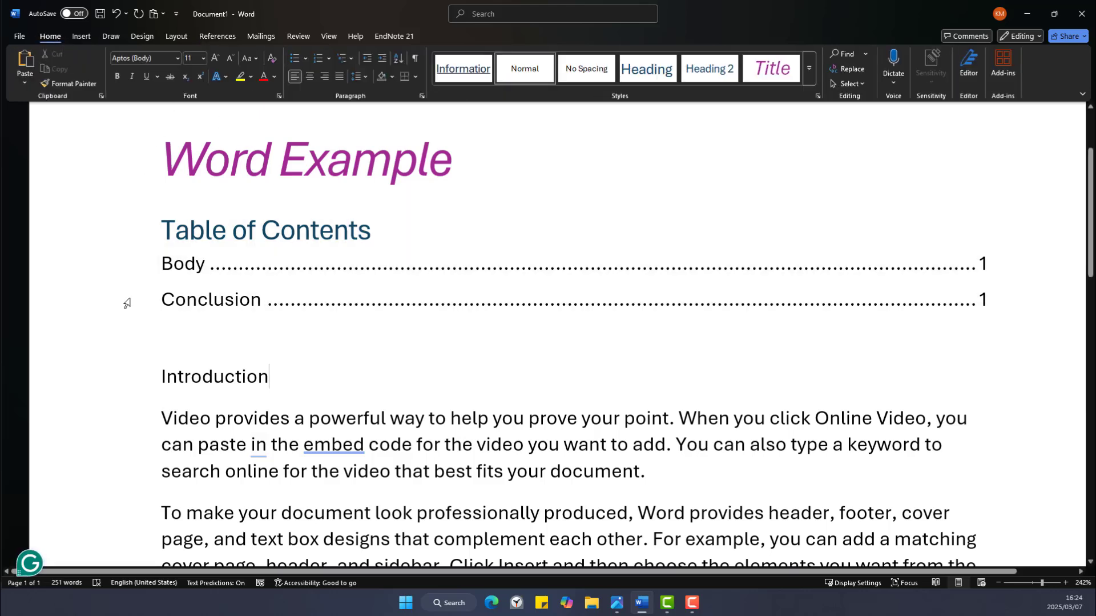
drag(162, 375, 279, 378)
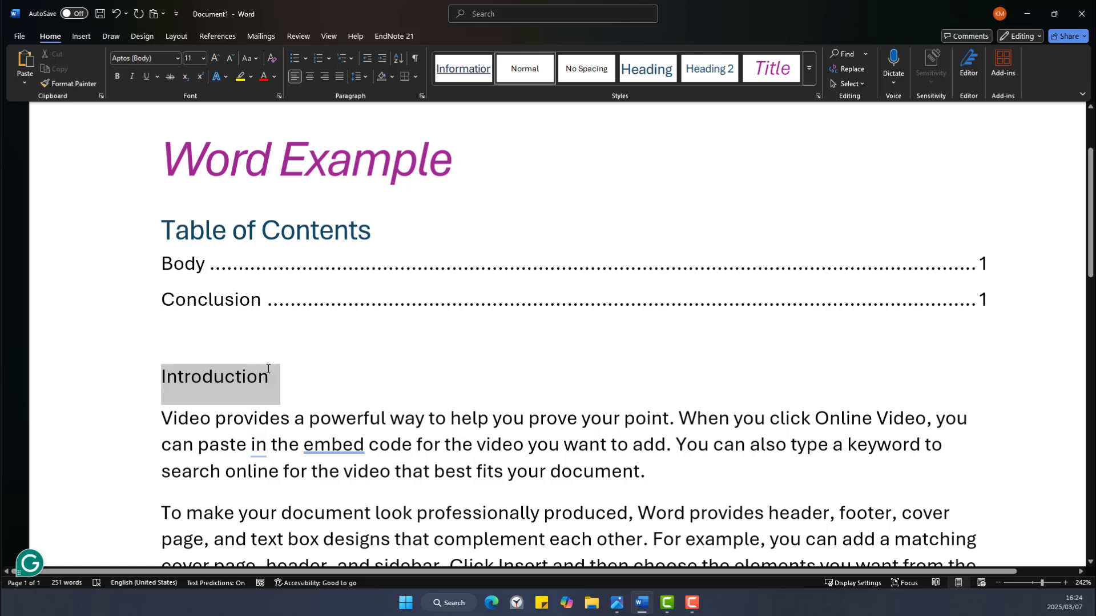
click(647, 69)
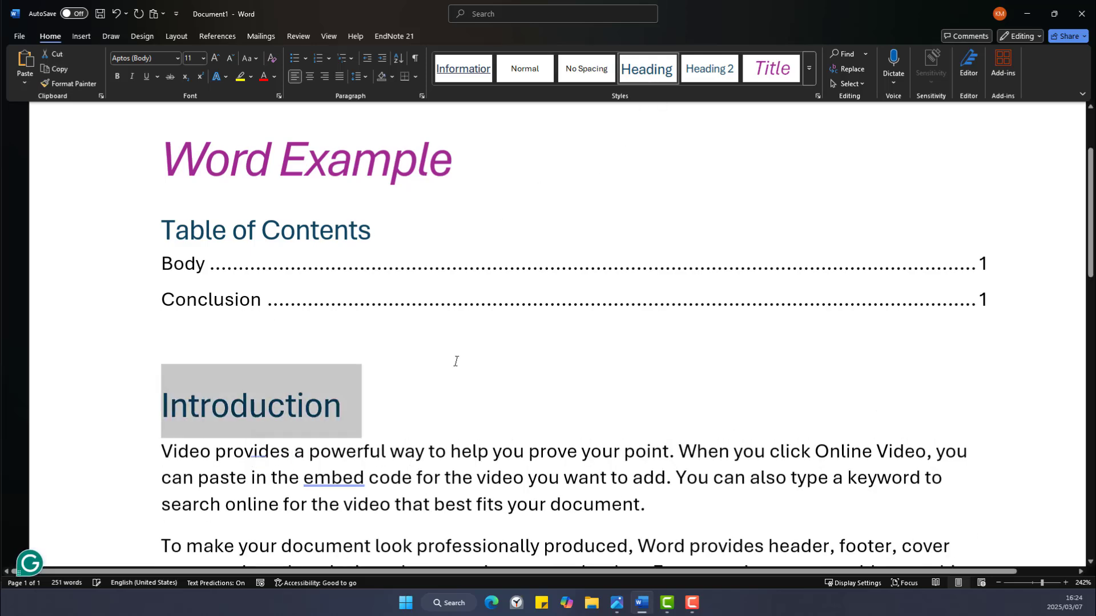
click(479, 379)
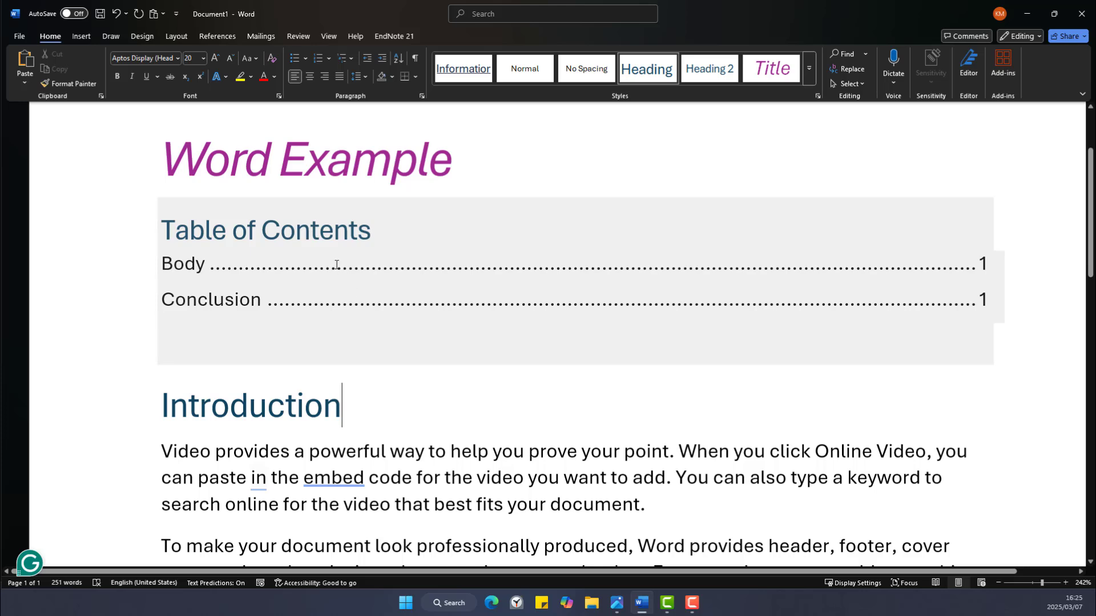
Update the entire table of contents to add the Introduction entry.
click(337, 264)
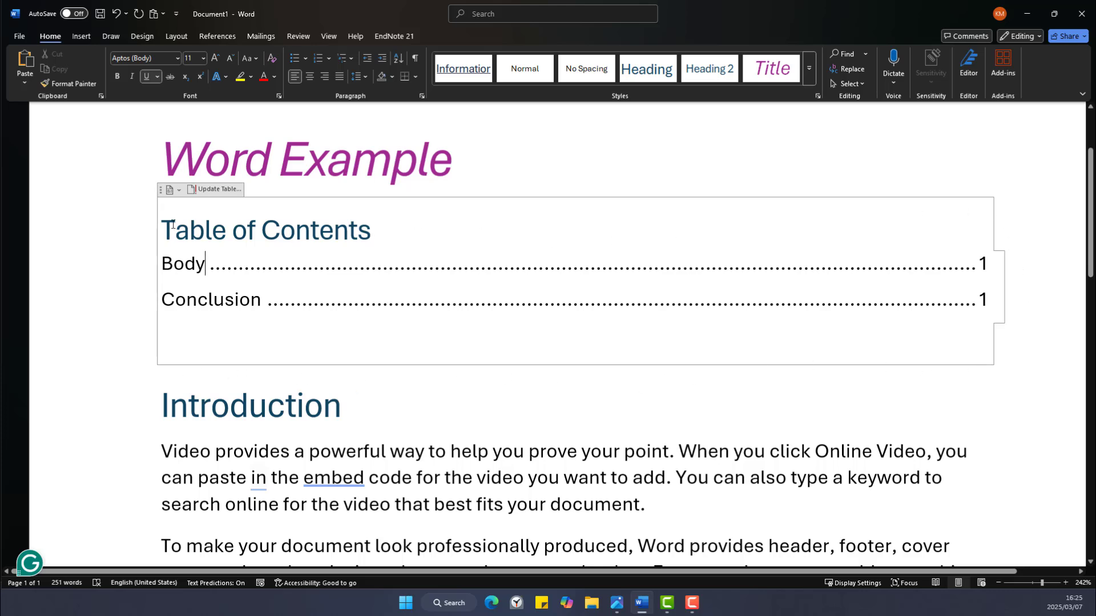
click(199, 191)
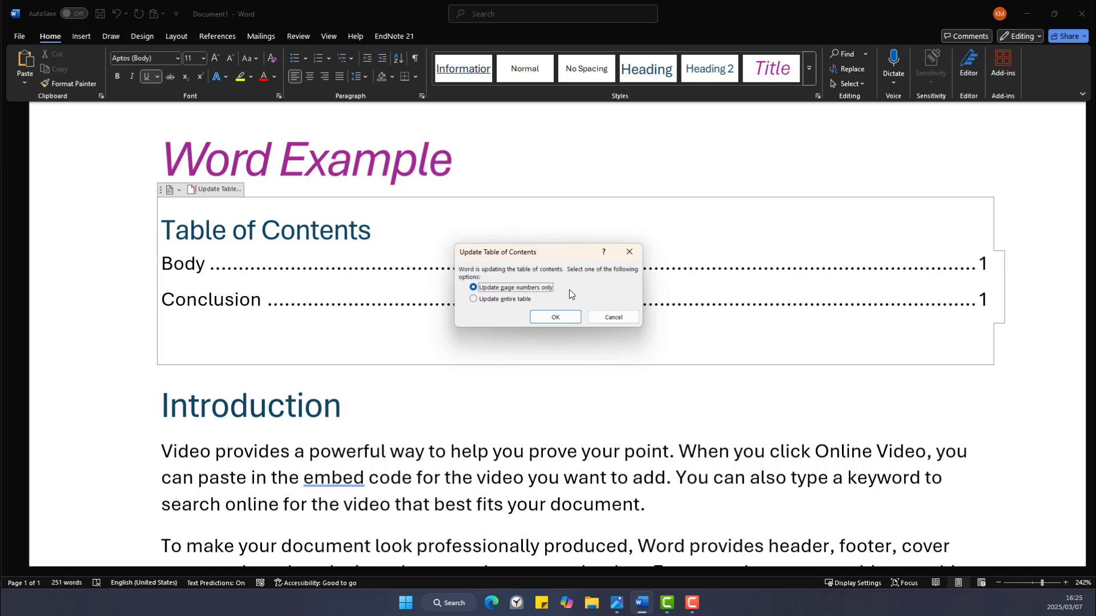
click(473, 299)
click(572, 318)
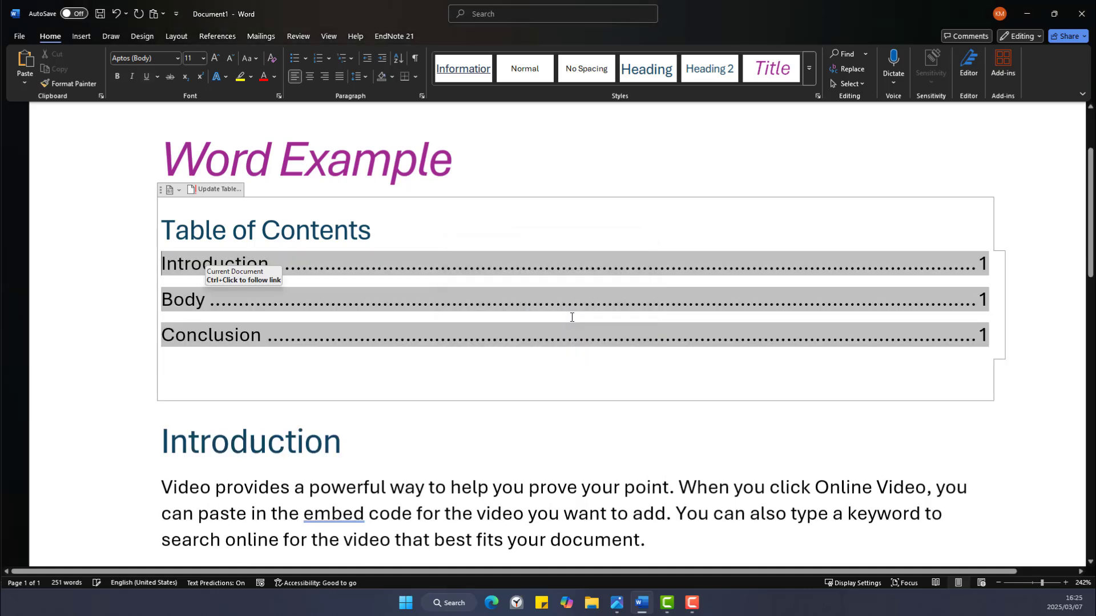
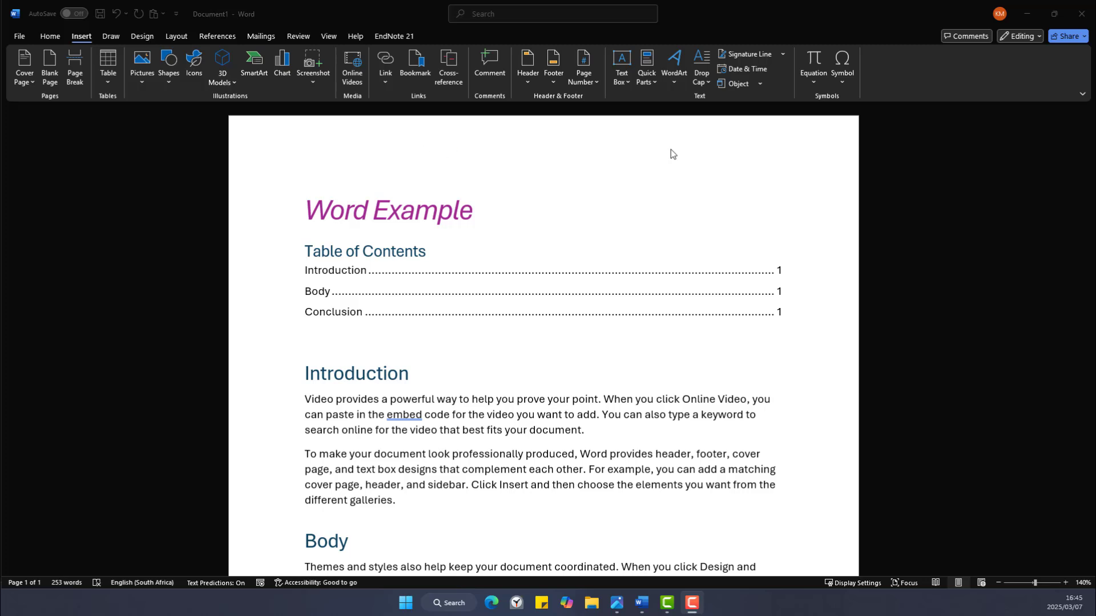
Enter header editing and scroll to view the header and footer areas.
double_click(465, 131)
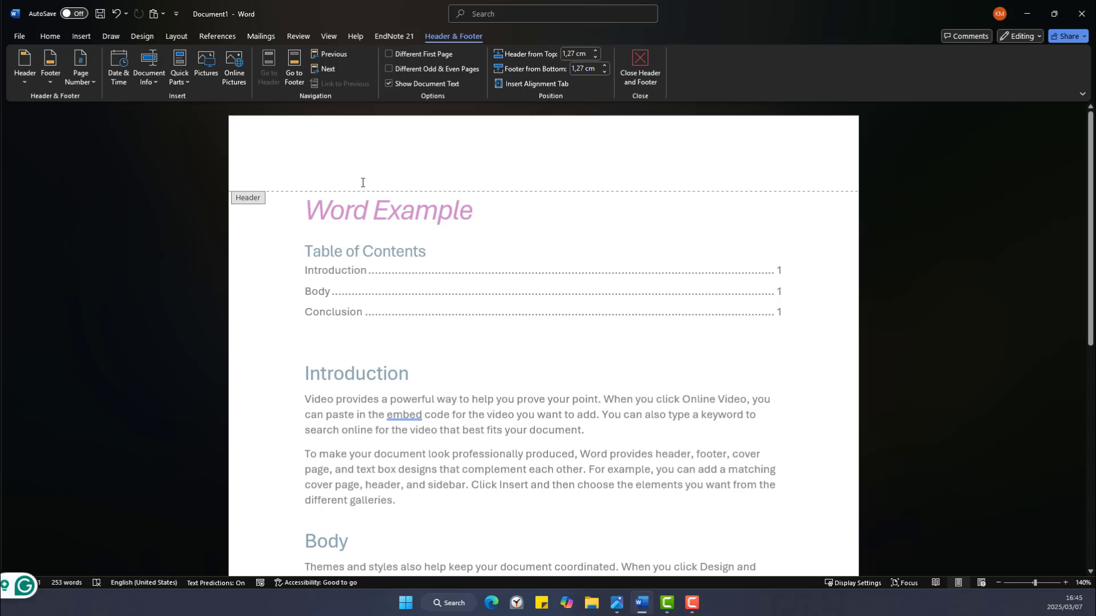
scroll(558, 249, down, 7)
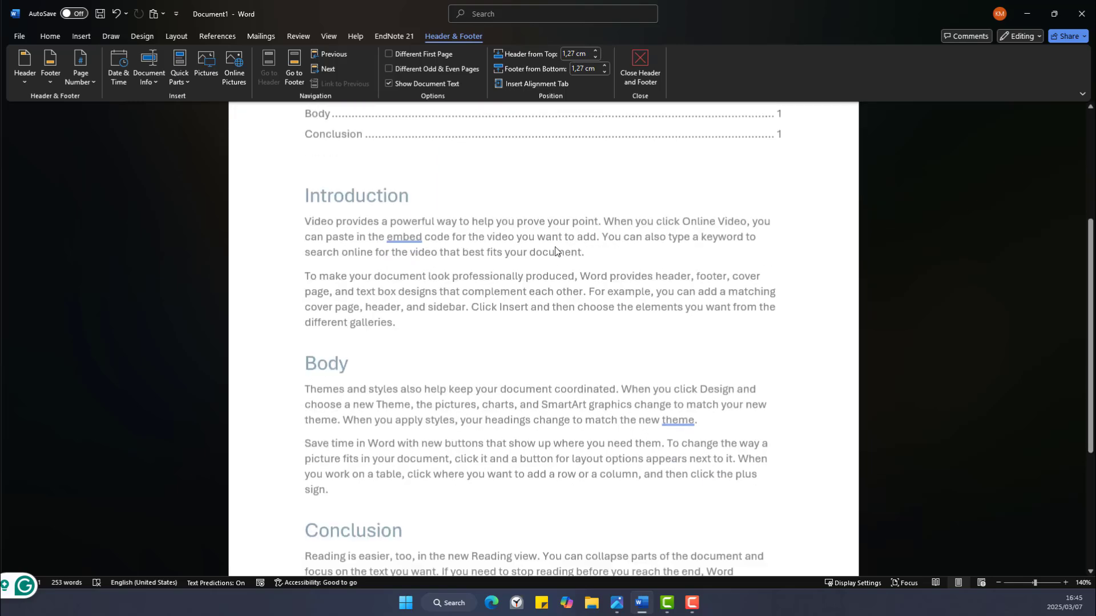
scroll(360, 504, up, 2)
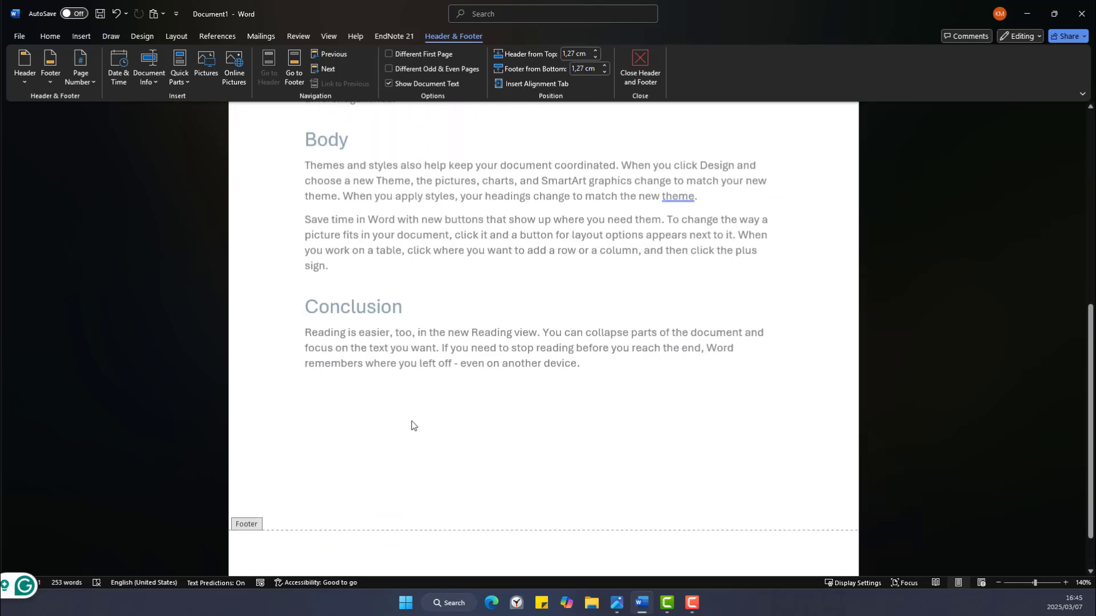
scroll(315, 512, down, 1)
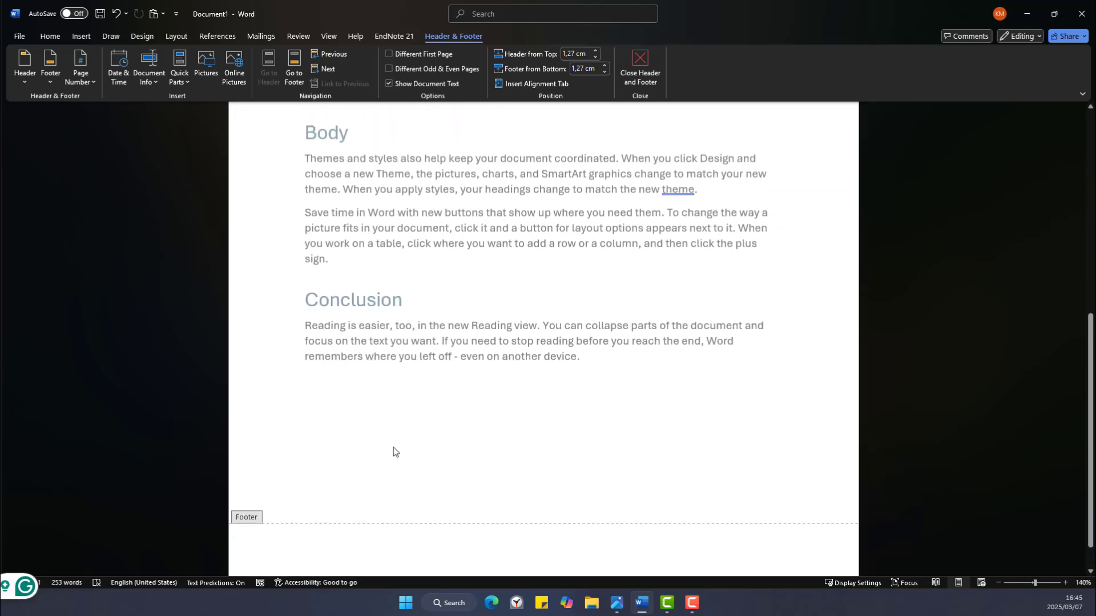
scroll(393, 448, up, 6)
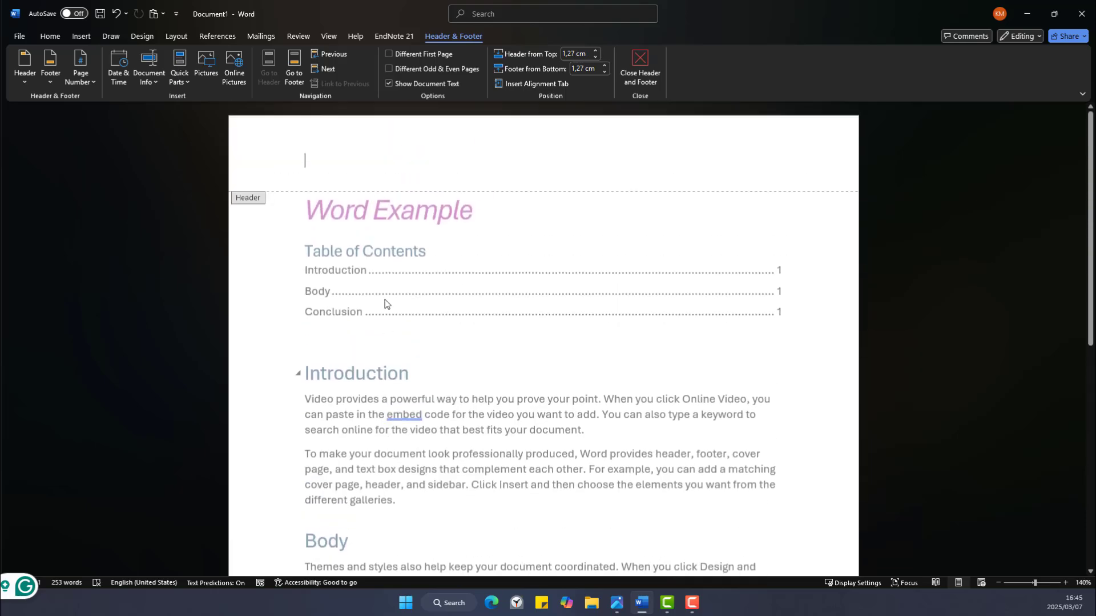
scroll(399, 228, down, 7)
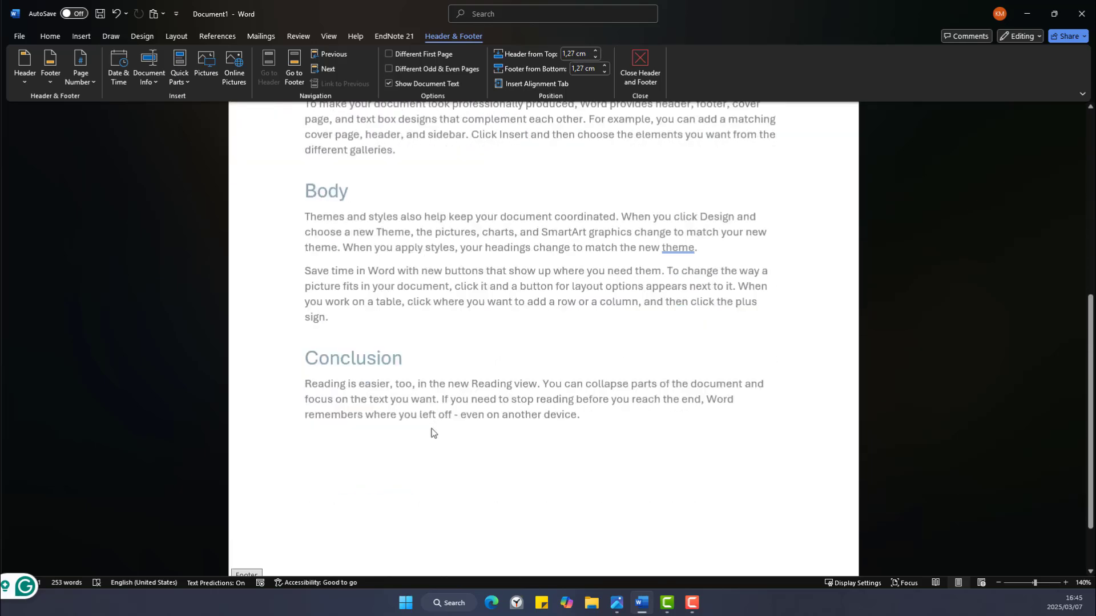
scroll(329, 380, up, 7)
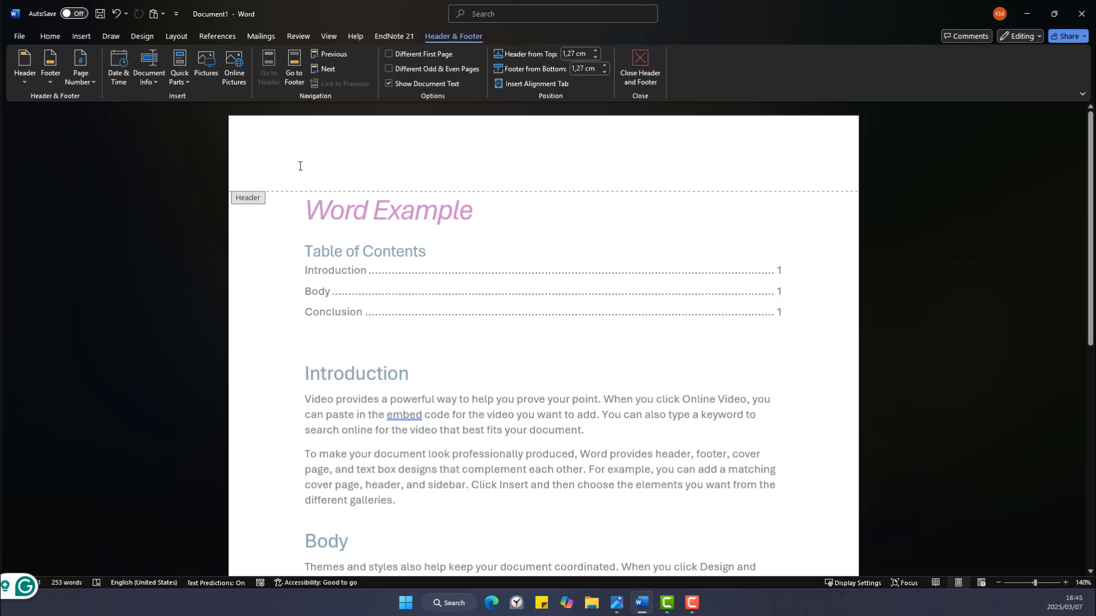
scroll(365, 165, down, 8)
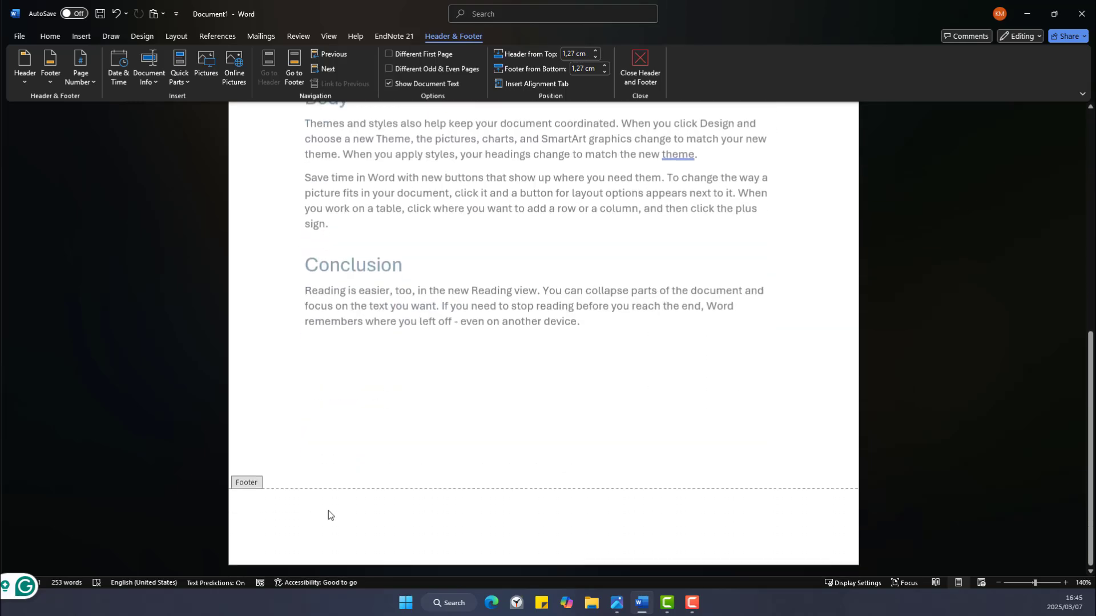
Check the footer and the empty header line, leave header editing, then reopen the header.
click(319, 520)
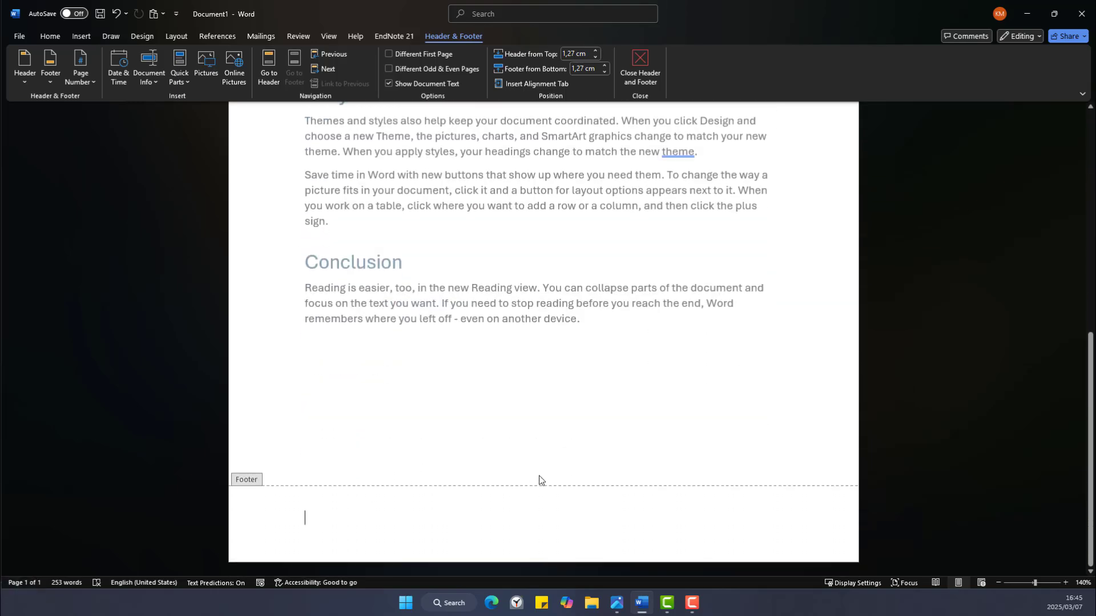
scroll(538, 479, up, 8)
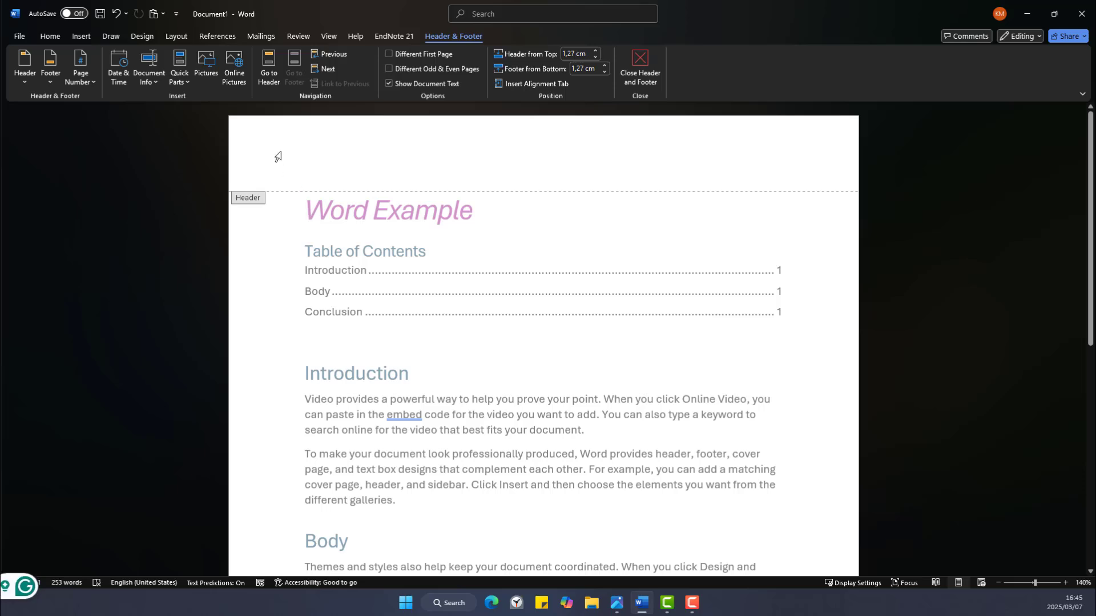
click(378, 159)
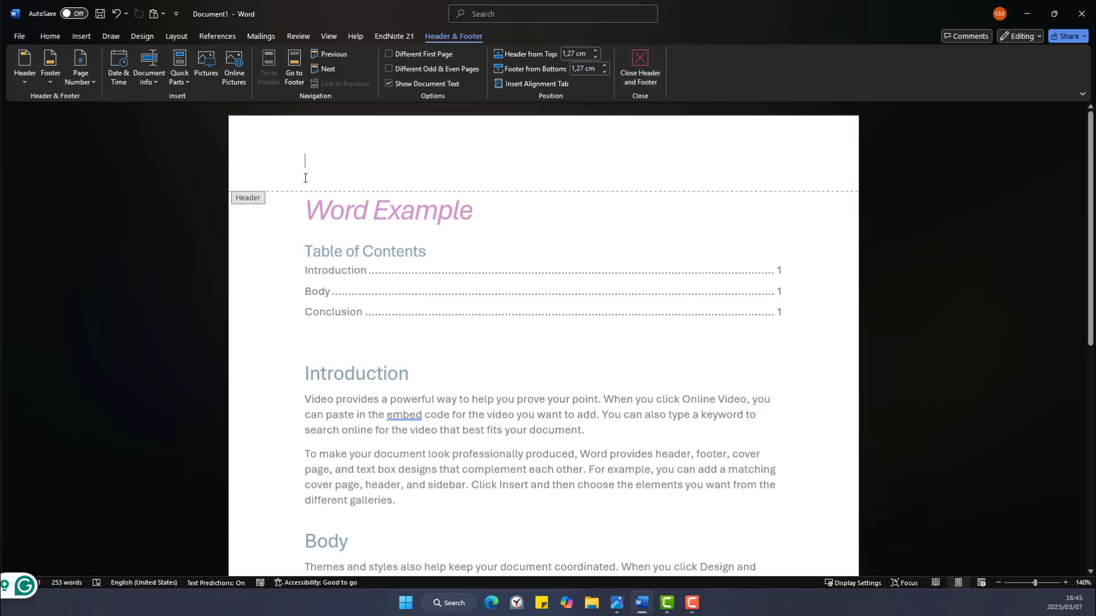
double_click(511, 233)
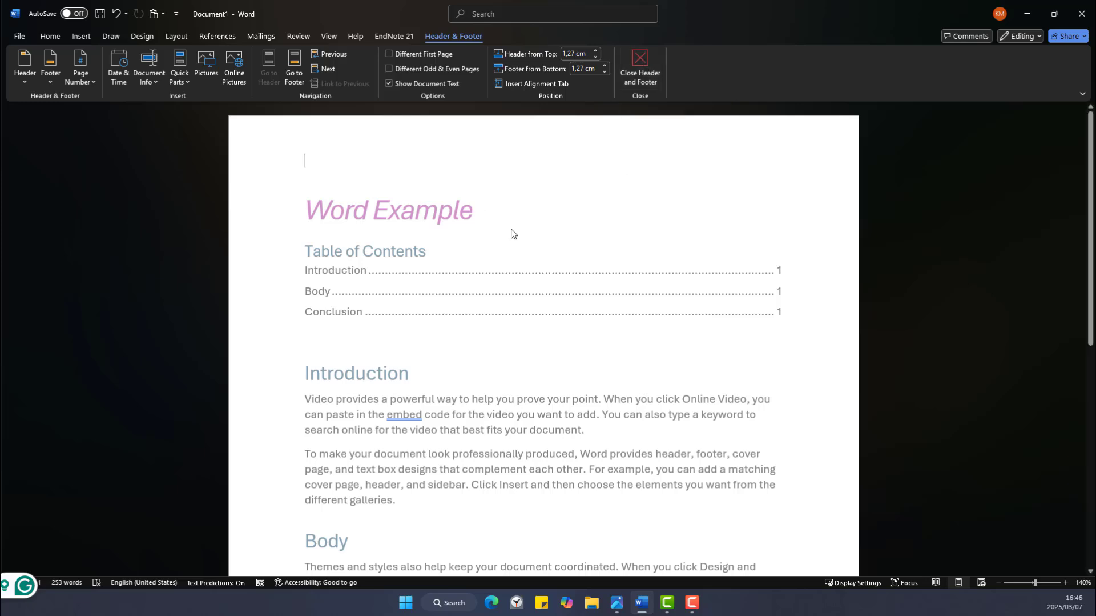
double_click(331, 143)
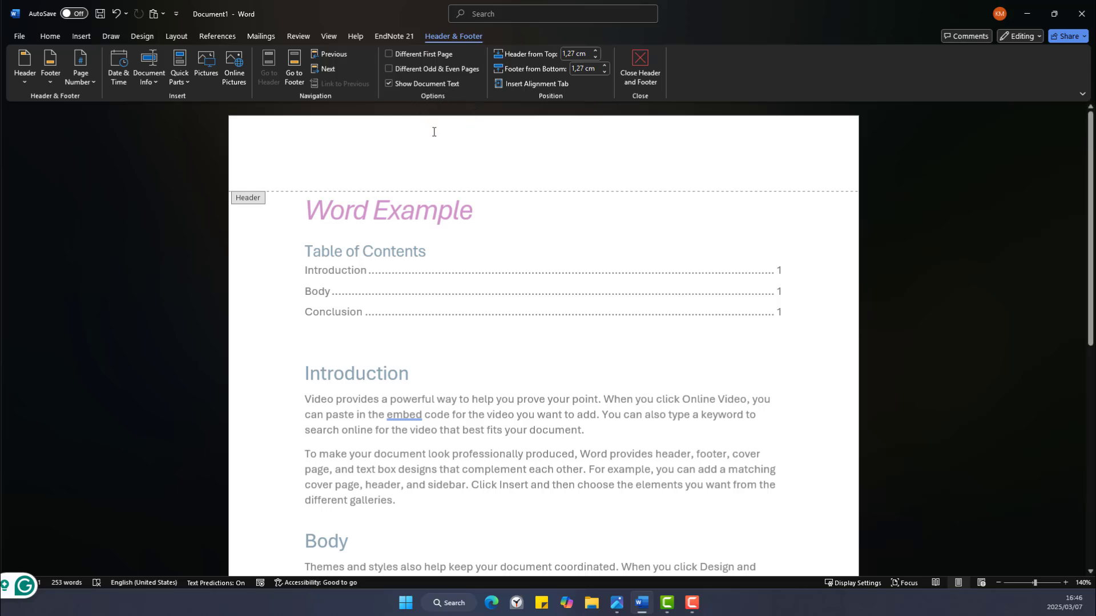
Add a Top of Page 'Plain Number 1' page number to the header, then close header editing.
click(86, 87)
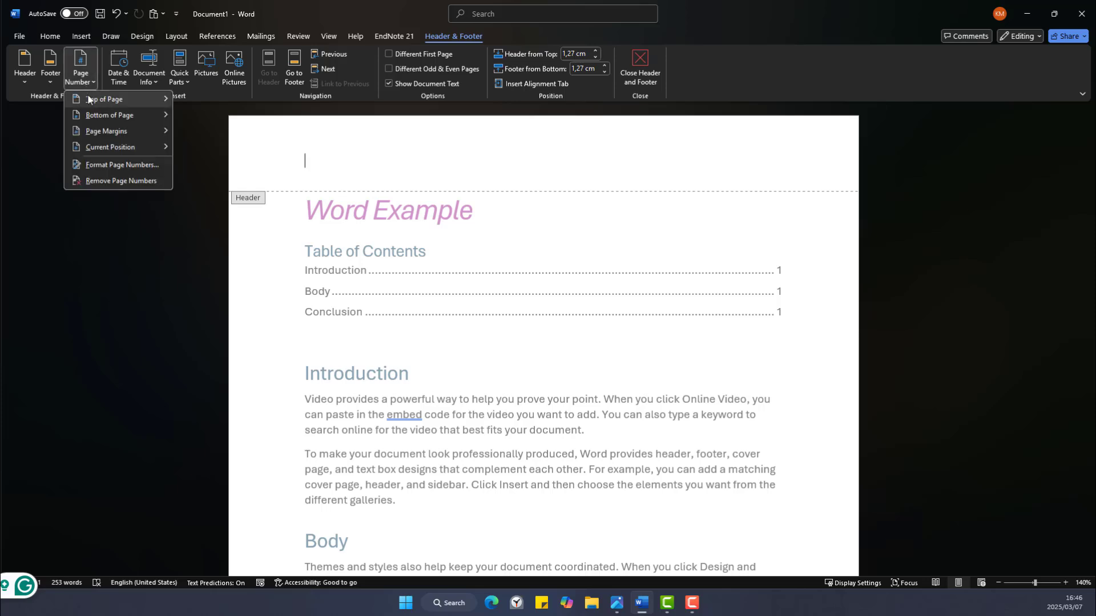
mouse_move(89, 100)
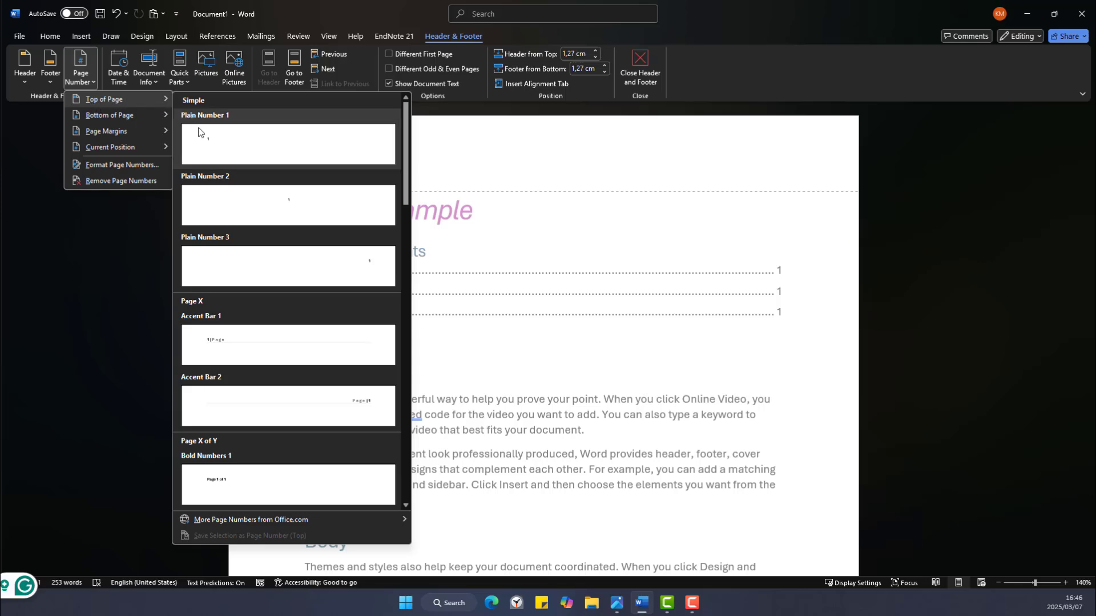
click(232, 137)
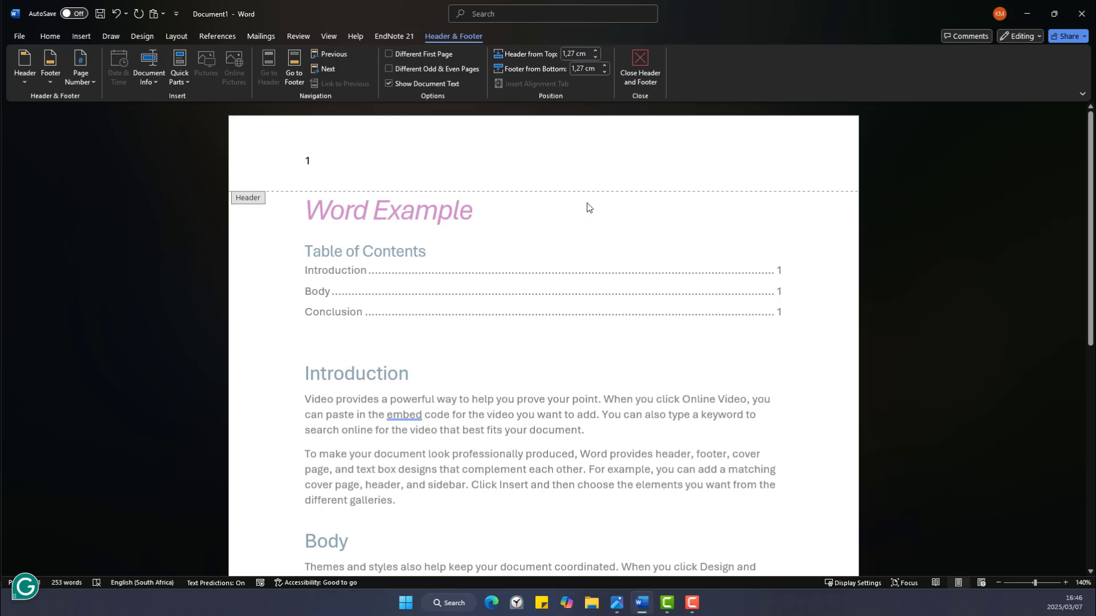
click(634, 63)
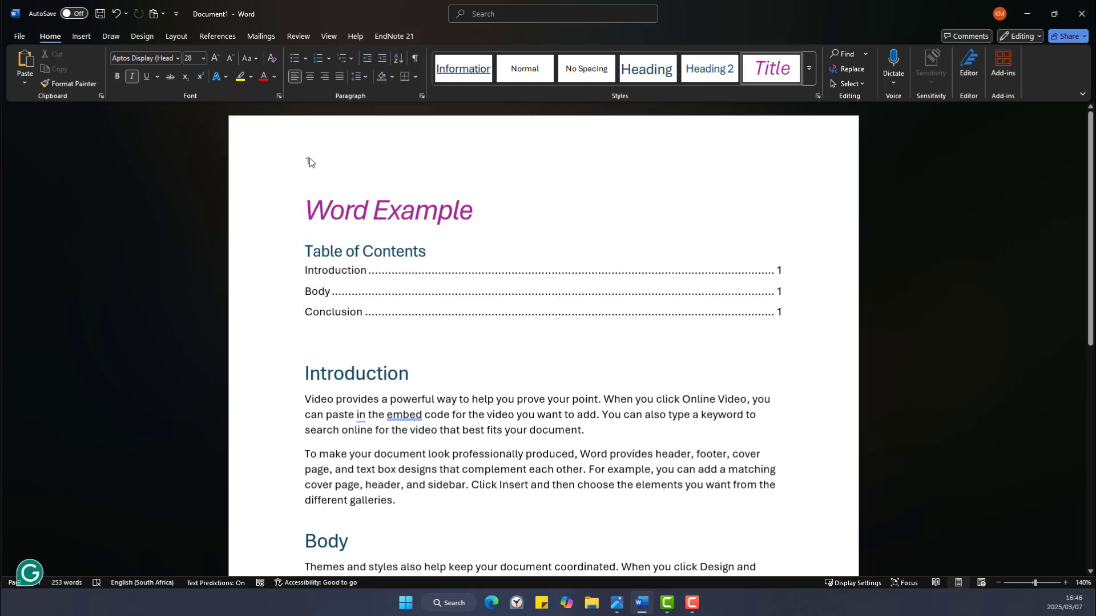
Place the caret in the contents and Introduction, then inspect the header page number and close the header.
click(326, 291)
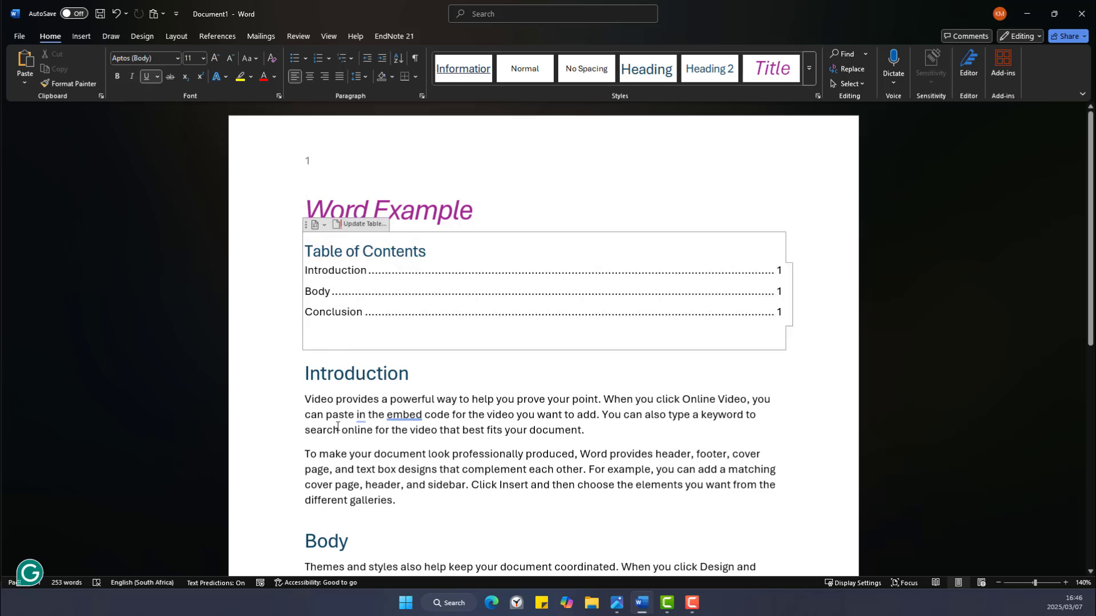
click(338, 427)
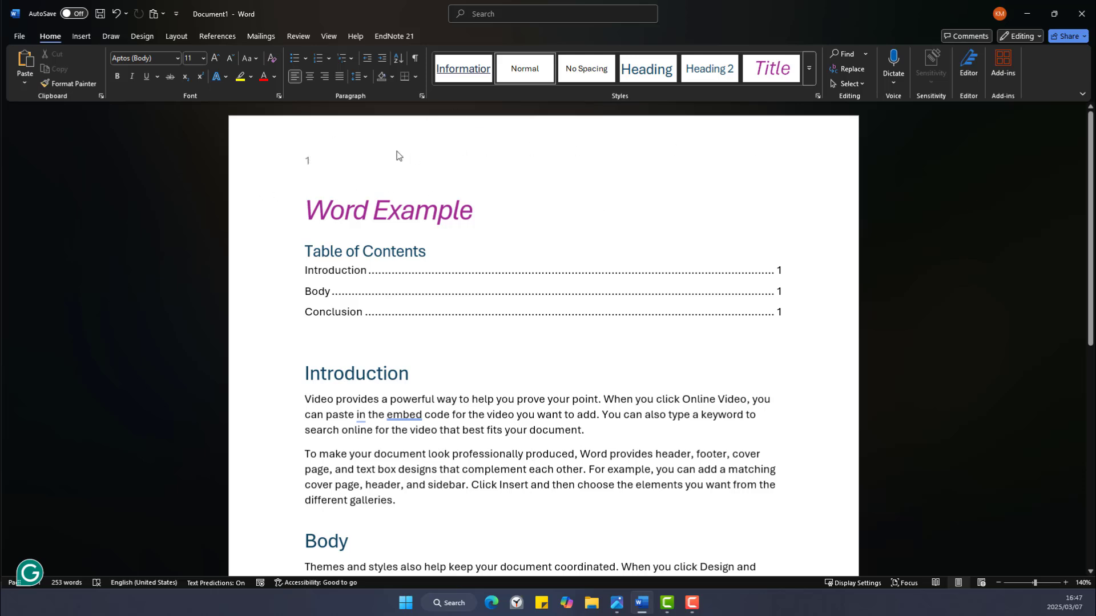
double_click(308, 160)
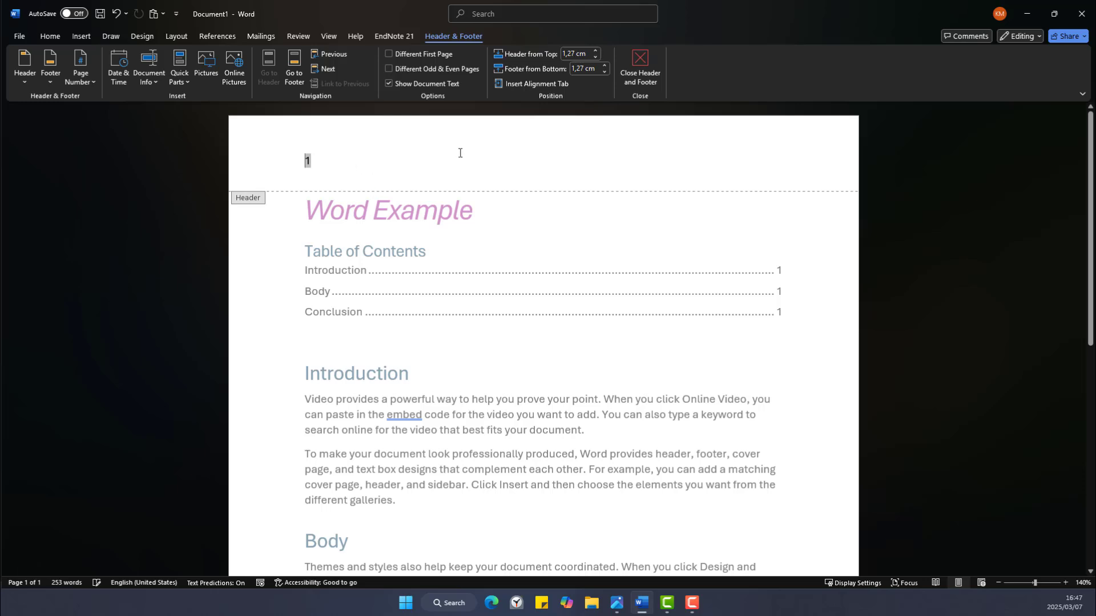
click(641, 74)
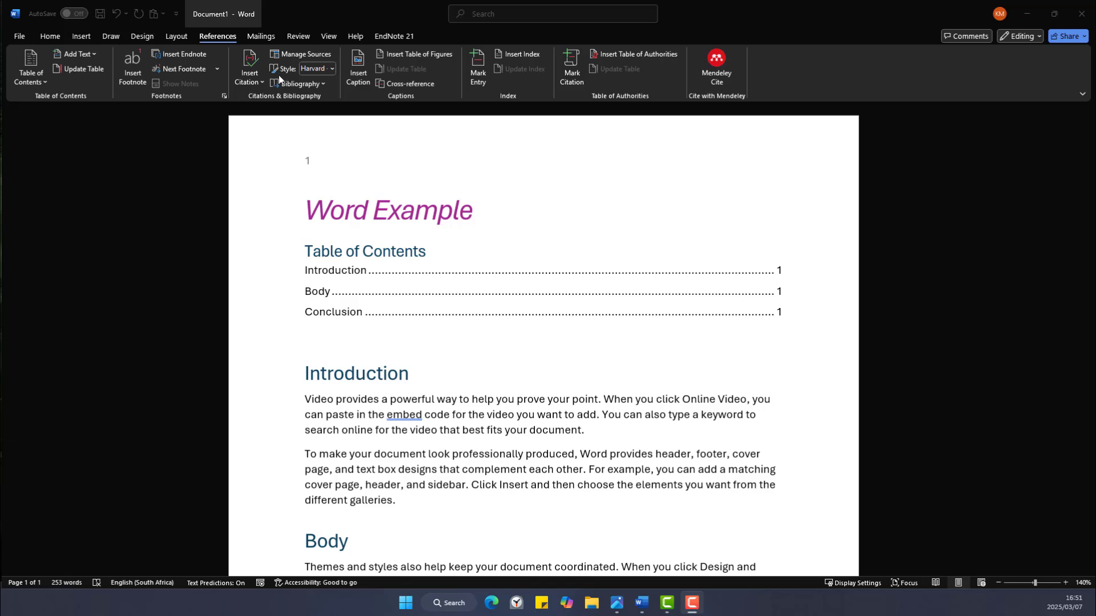
Switch the citation style to Harvard - Anglia and open Manage Sources.
click(333, 71)
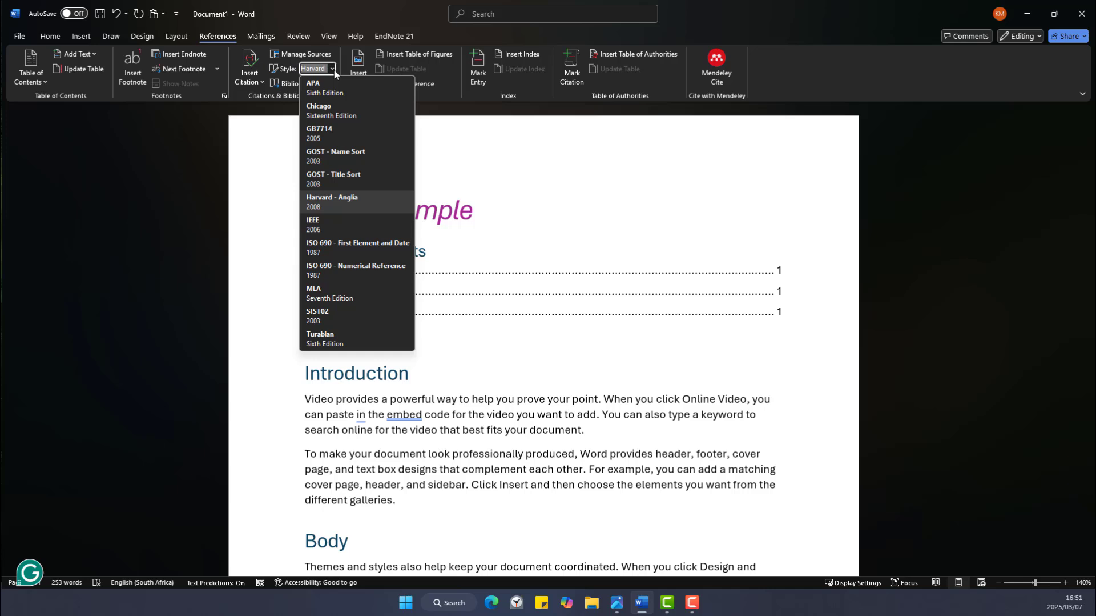
click(318, 204)
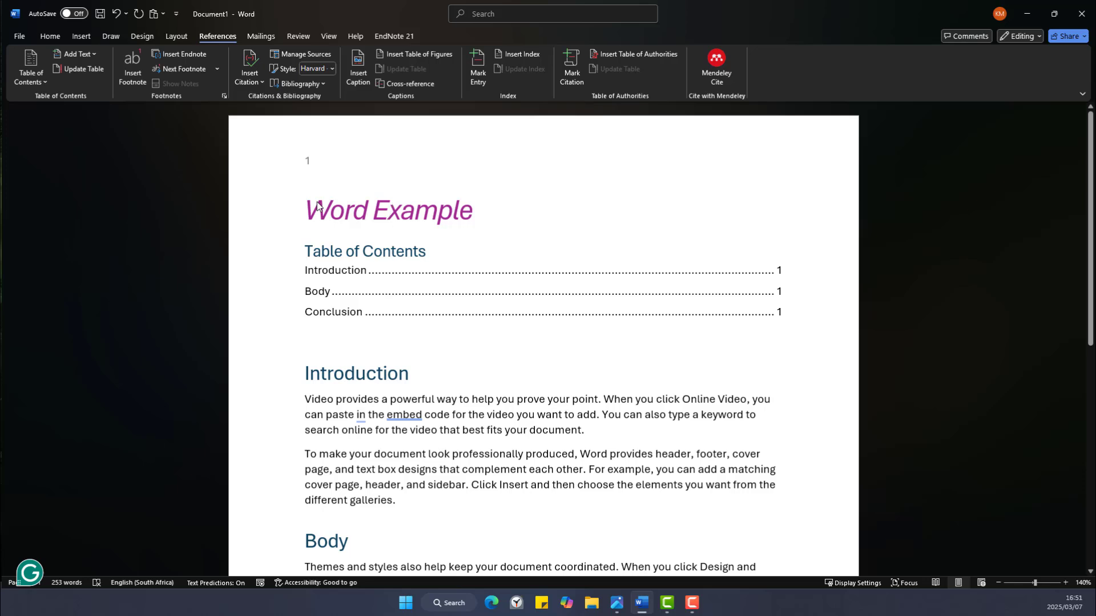
click(320, 55)
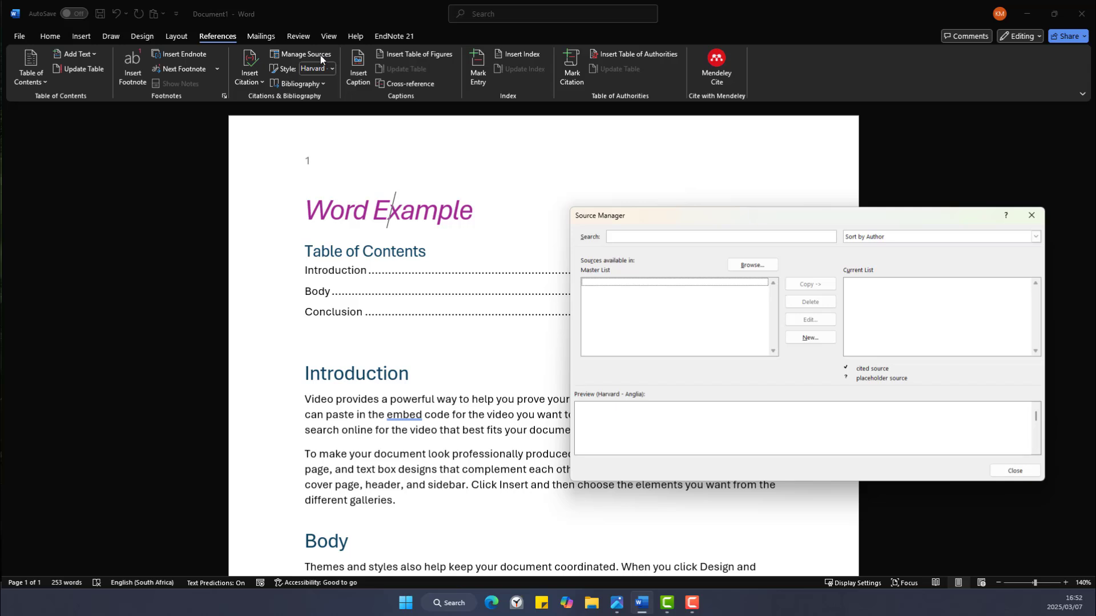
Start a new bibliography source and set its type to Journal Article.
click(811, 338)
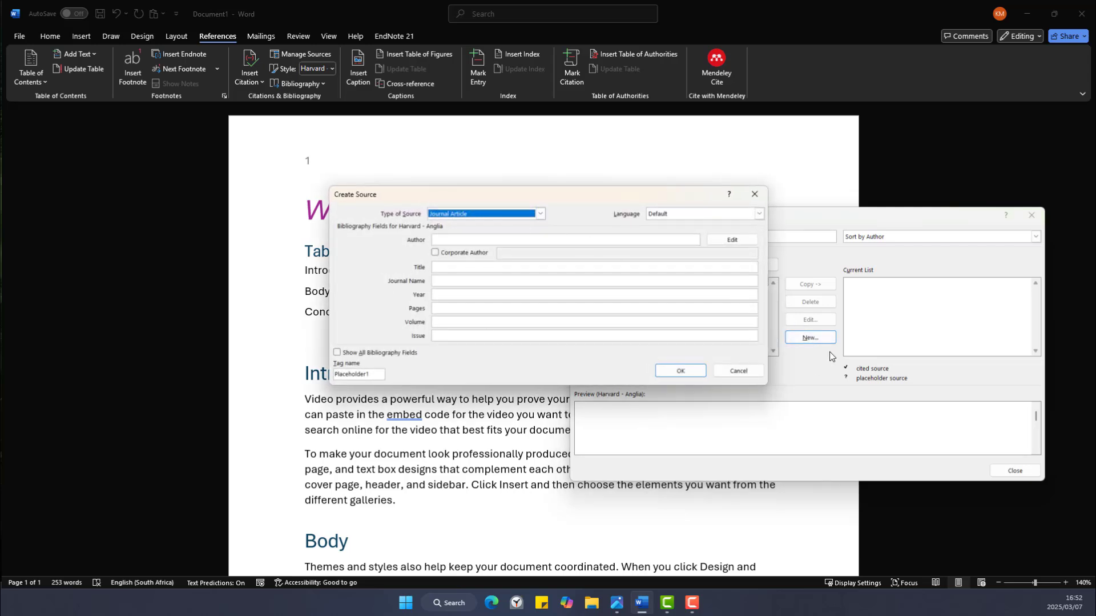
click(539, 214)
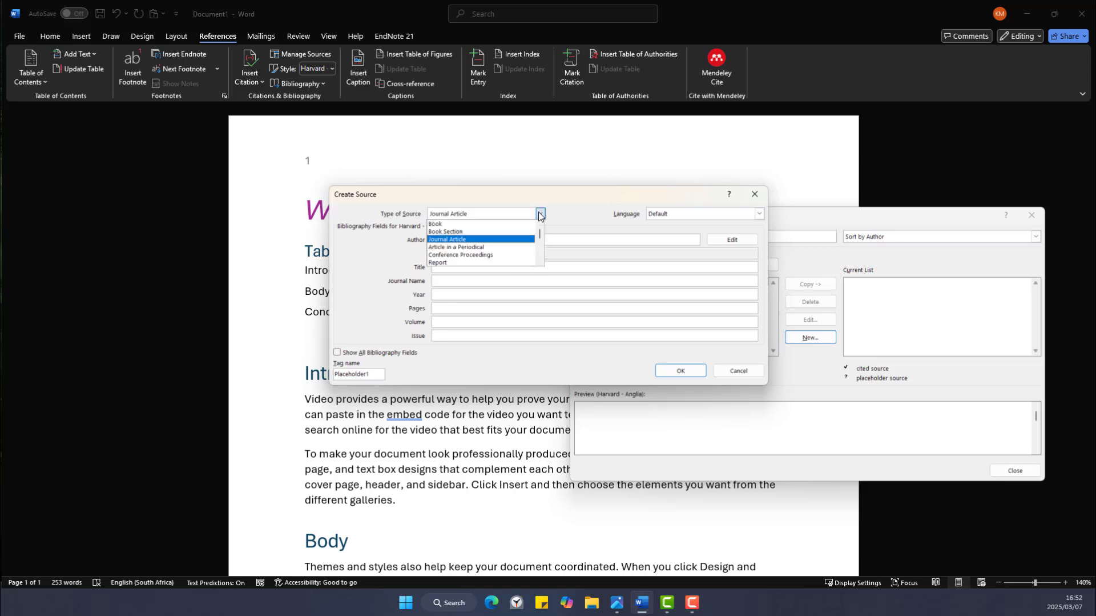
scroll(540, 231, up, 2)
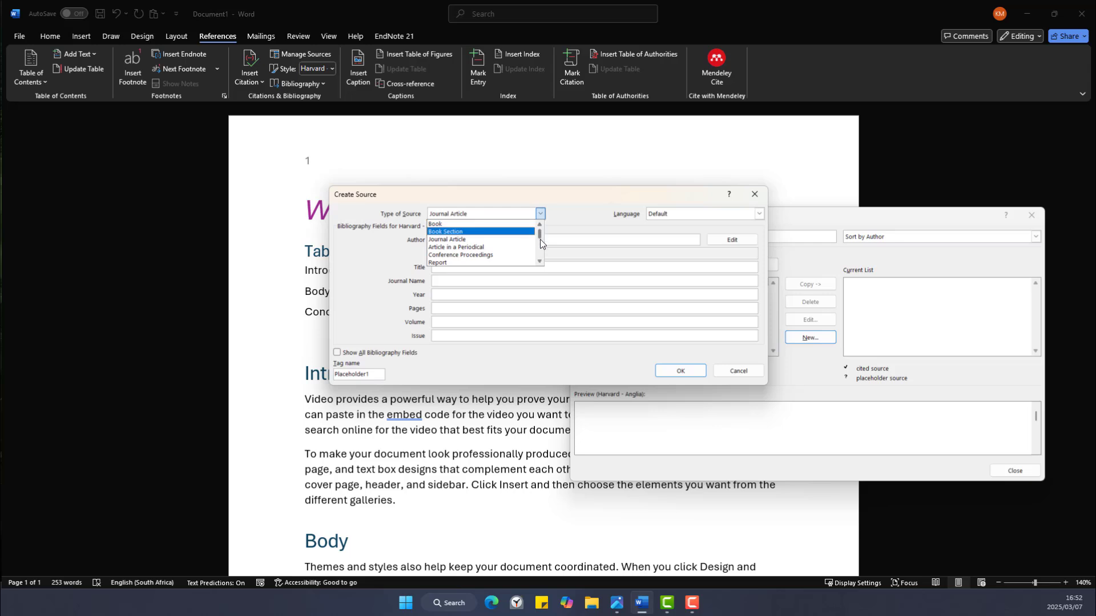
drag(540, 240, 545, 258)
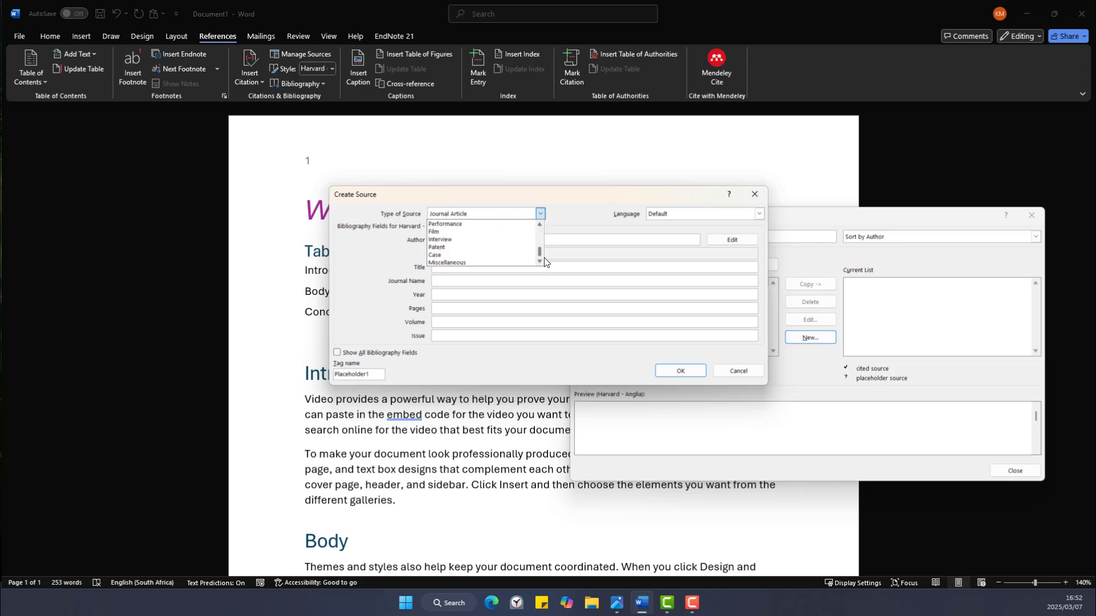
scroll(555, 241, up, 1)
scroll(542, 246, up, 3)
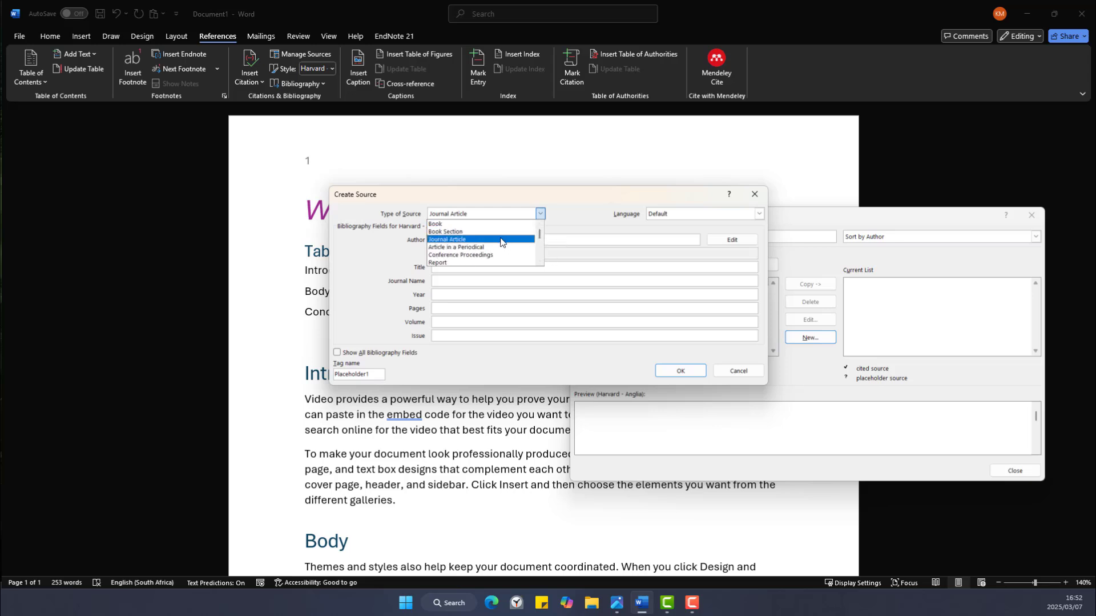
click(501, 242)
Step through the Author, Title and Journal Name entries, ending back on Author.
click(502, 239)
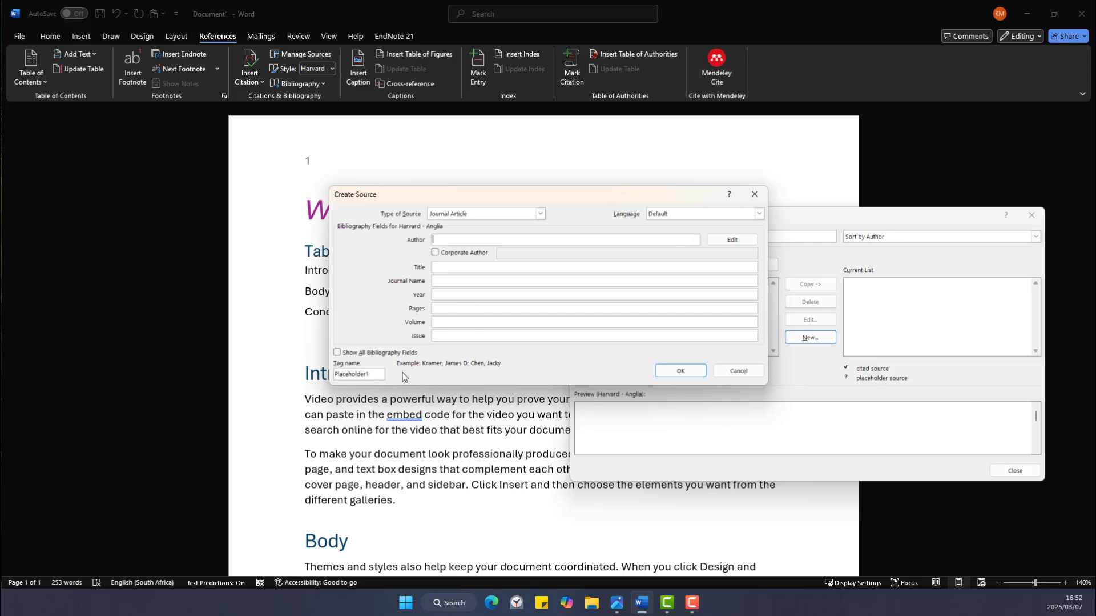
click(444, 267)
click(450, 282)
click(472, 240)
In the Edit Name dialog, add the first author's last and first names.
click(734, 241)
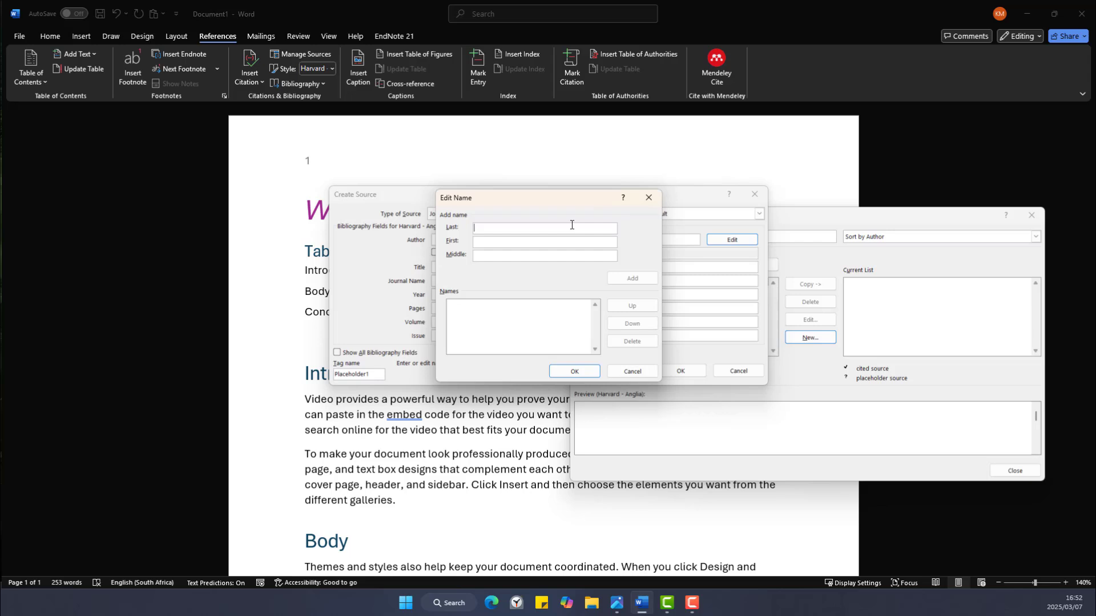
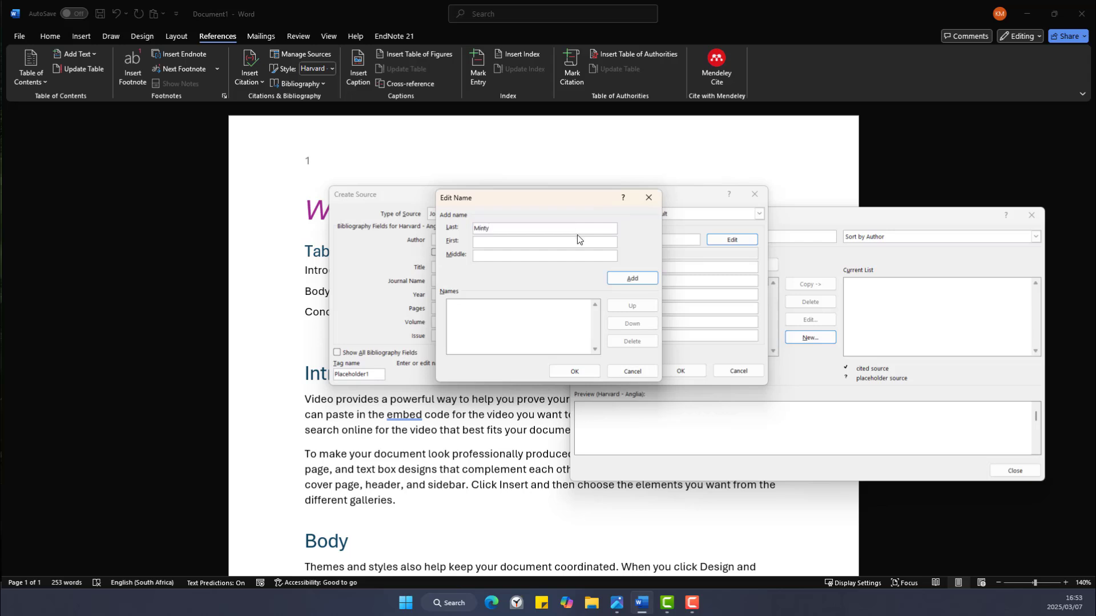
click(570, 240)
click(632, 277)
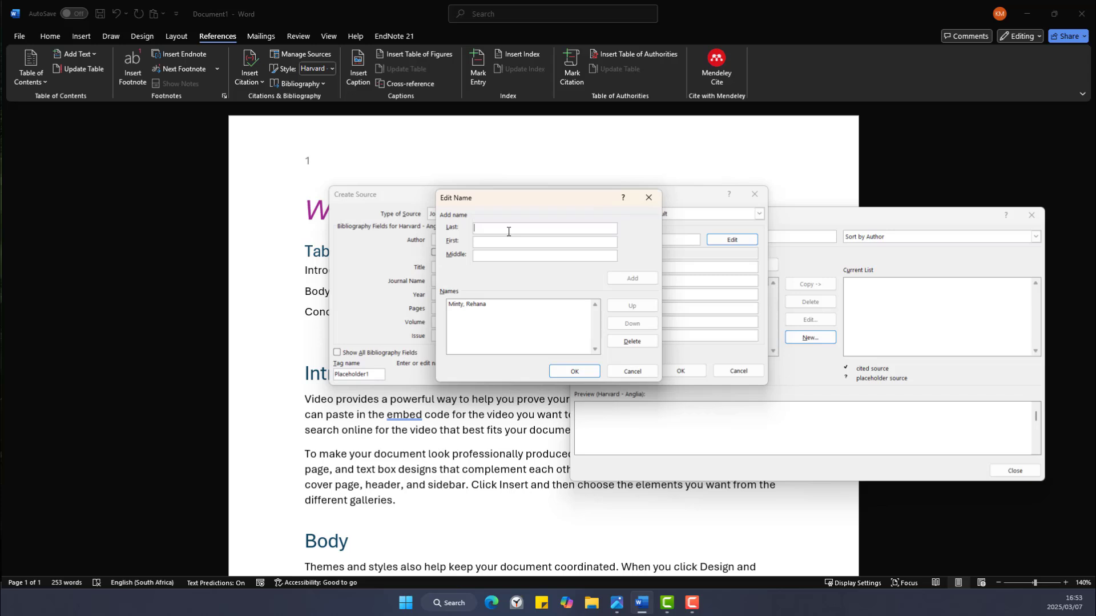
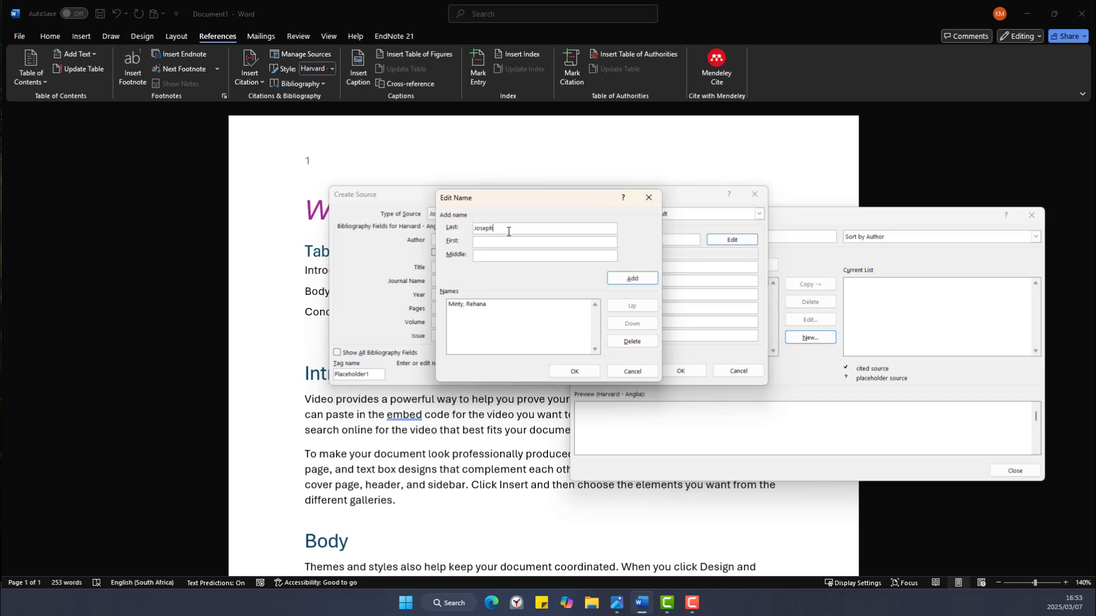
Add the second author's names, confirm both authors, and tick Corporate Author.
click(520, 240)
click(646, 284)
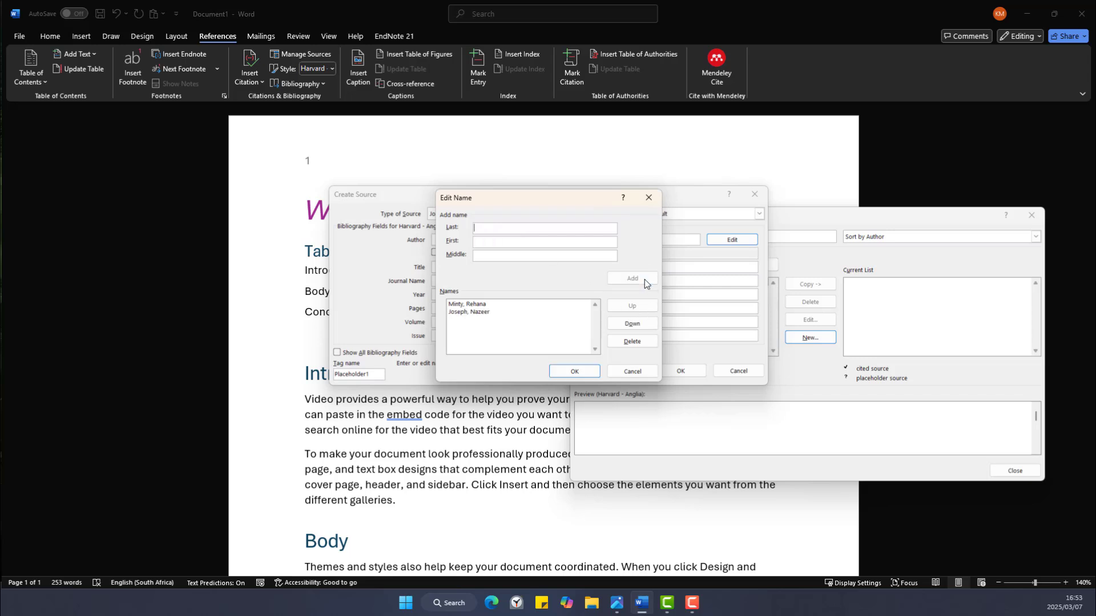
click(572, 374)
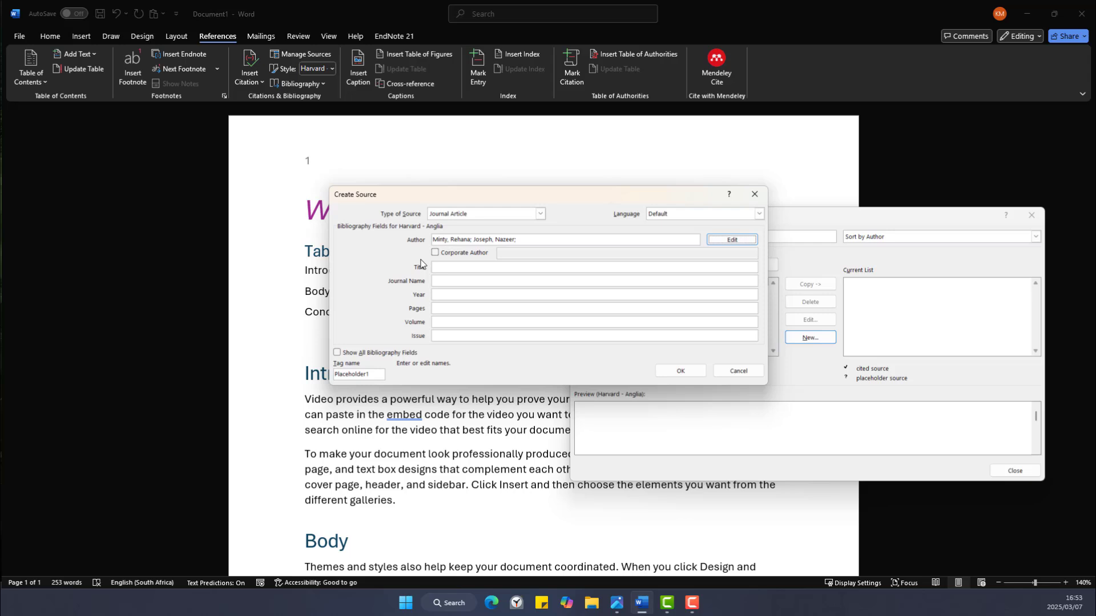
click(435, 252)
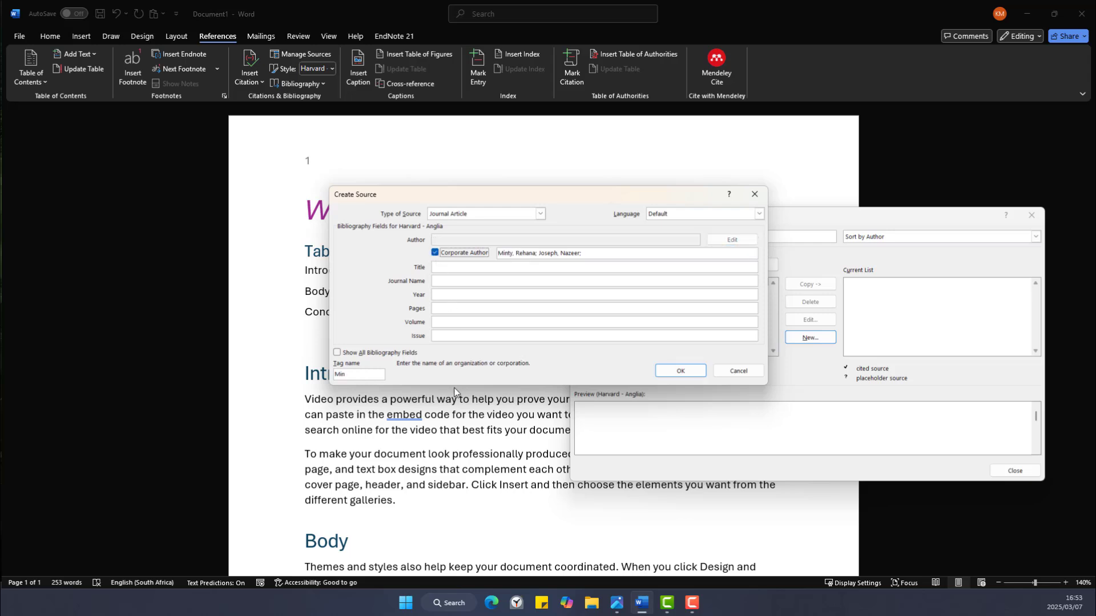
Set corporate author 'United Nations', title 'Sustainable Development Goals', journal 'Information Systems Governance'.
drag(604, 252, 464, 258)
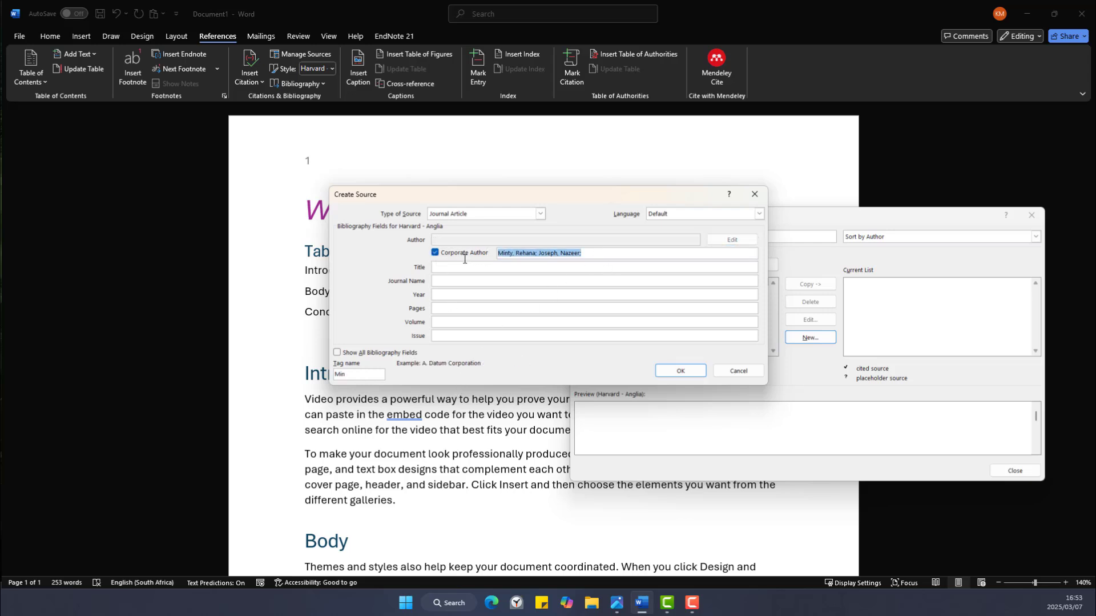
key(BackSpace)
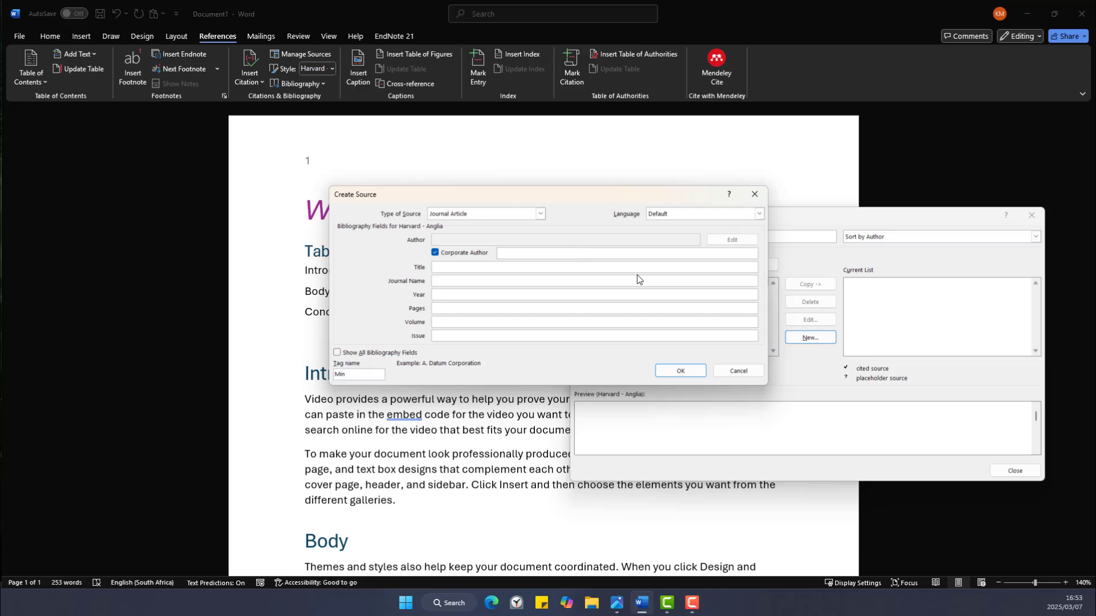
text(United Nations)
click(615, 267)
text(Sustainab)
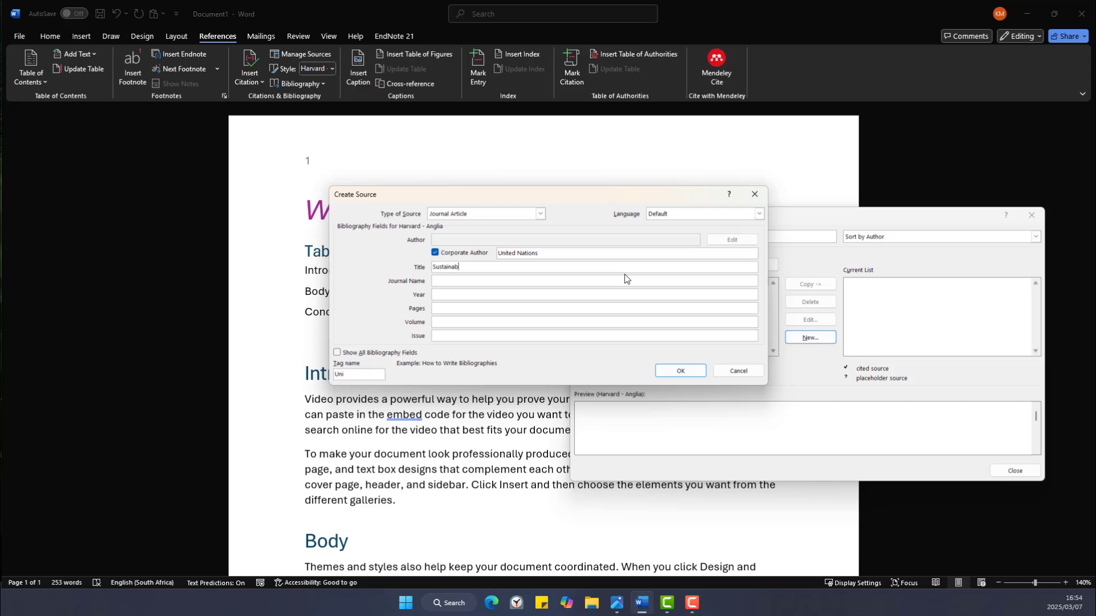
text(le Development Goals)
click(588, 281)
text(Informati)
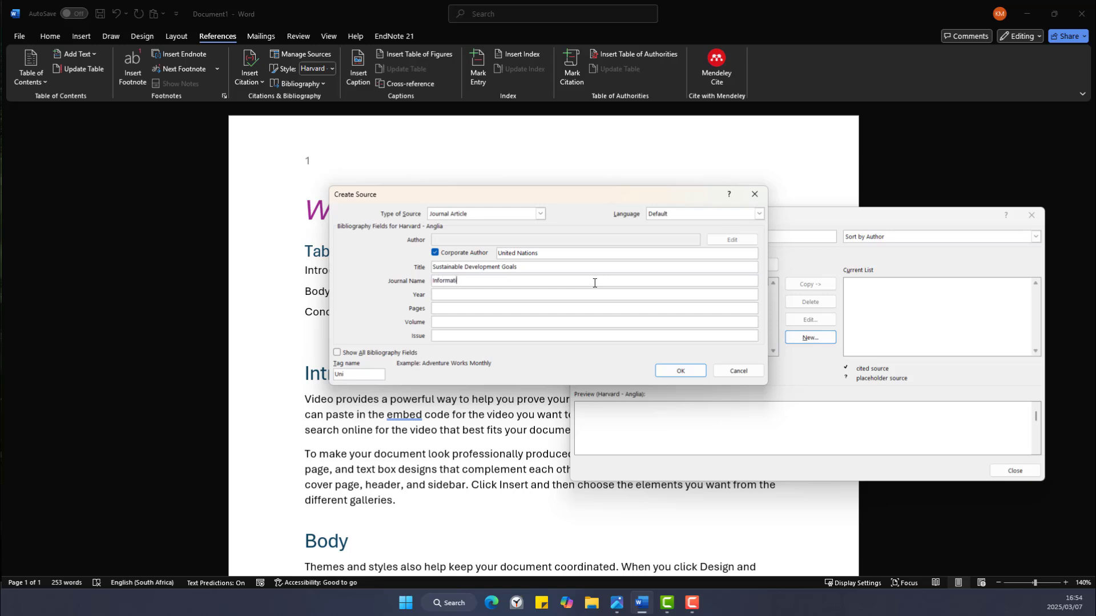
text(on Systems Governance)
Enter year 2024, pages 90-100, volume 6 and issue 2, then save the source.
click(540, 293)
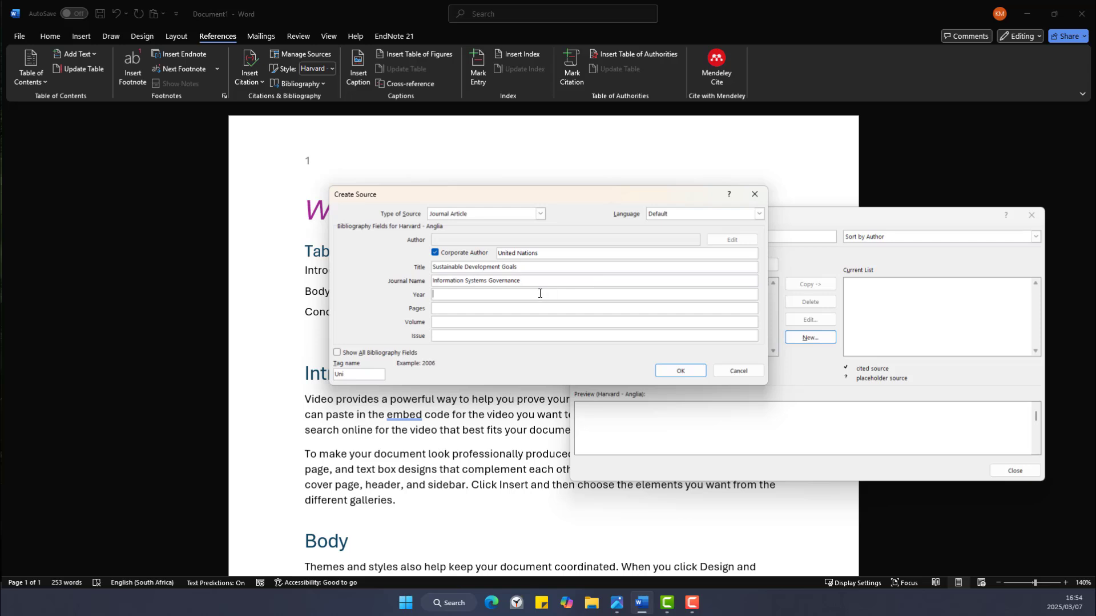
text(2024)
click(537, 307)
text(90-100)
click(502, 321)
text(6)
click(447, 334)
text(2)
click(675, 373)
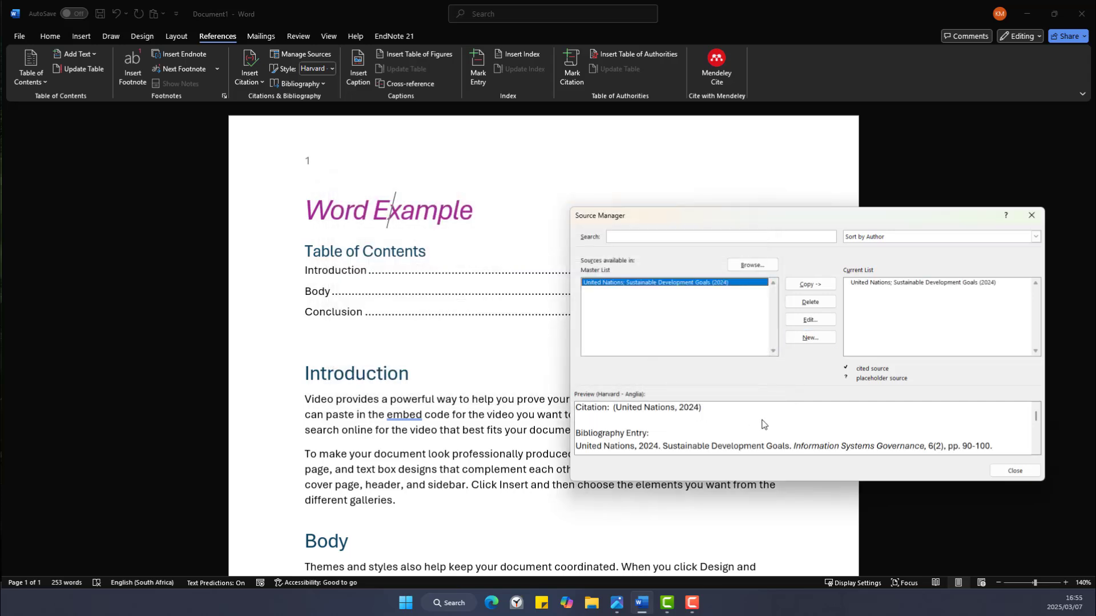
Edit the United Nations source's year from 2024 to 2023, update both lists, and close Source Manager.
drag(898, 216, 663, 169)
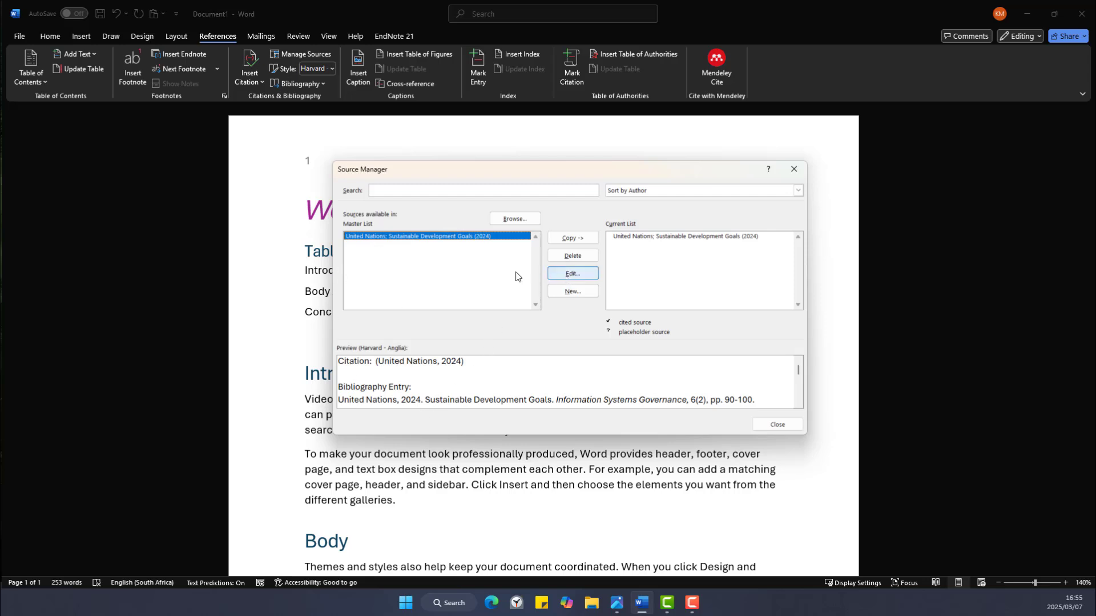
click(573, 273)
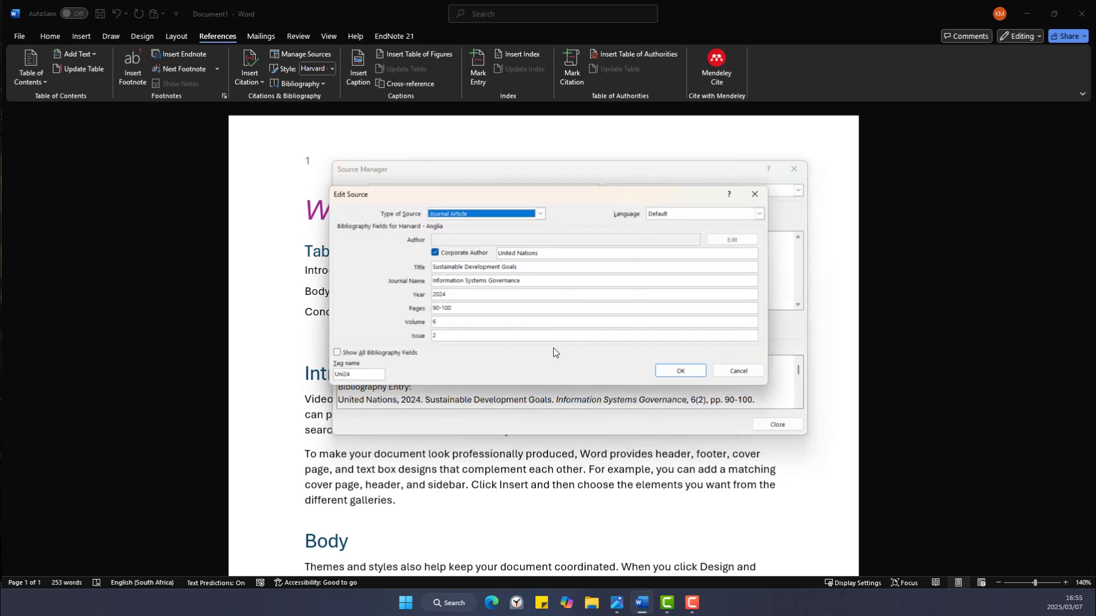
click(447, 294)
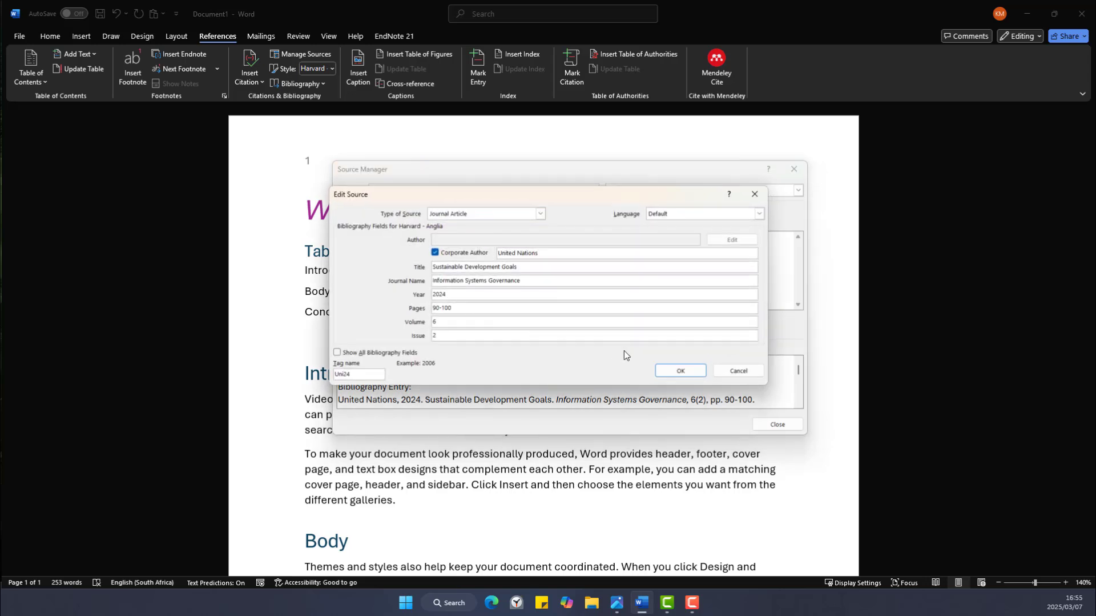
text(3)
click(659, 371)
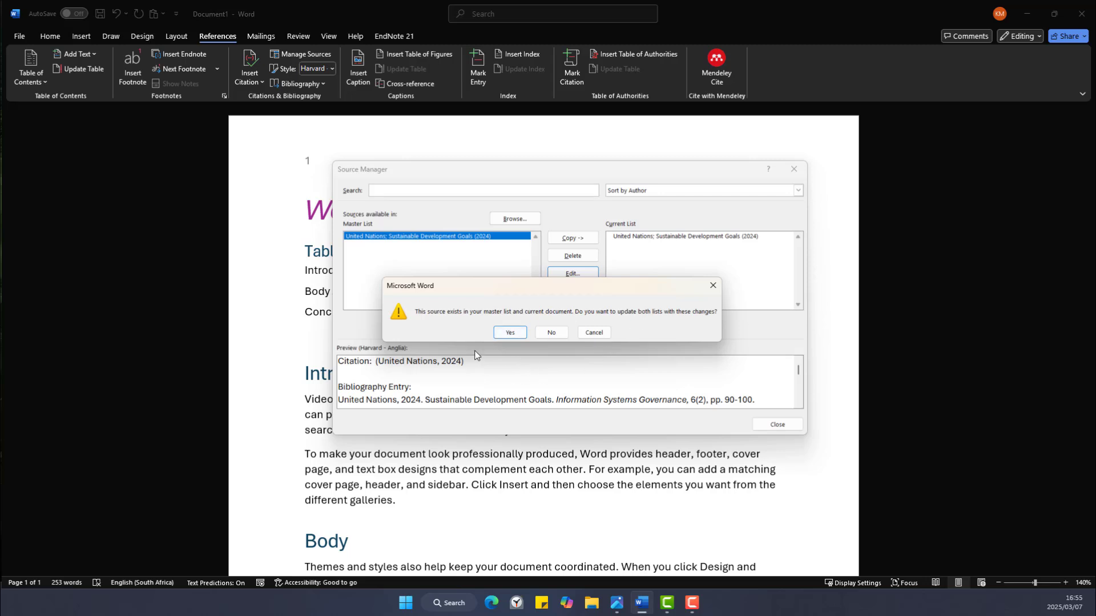
click(511, 334)
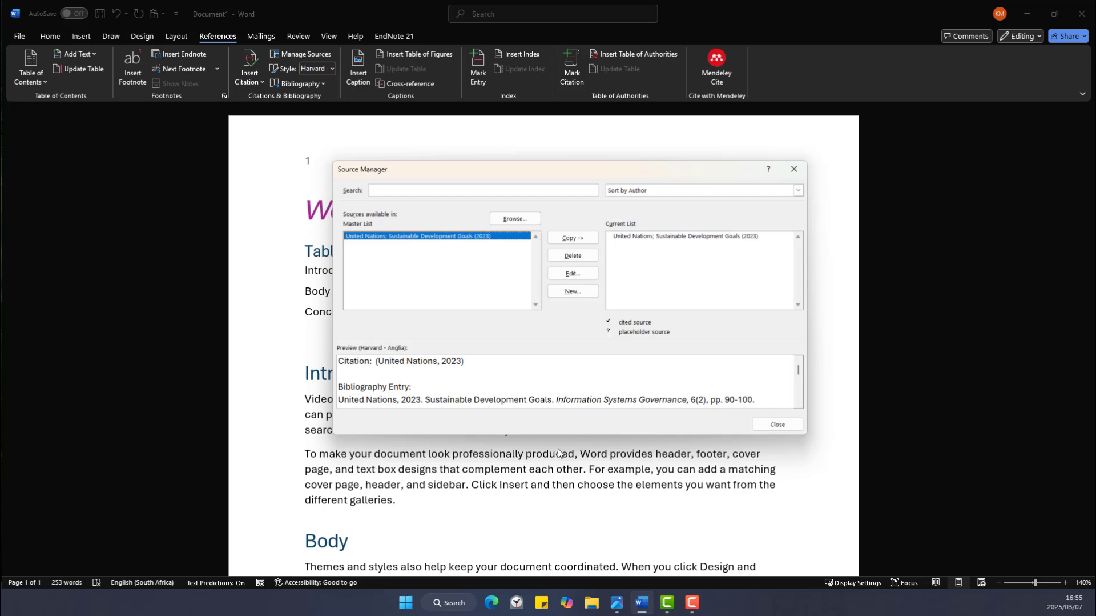
click(771, 423)
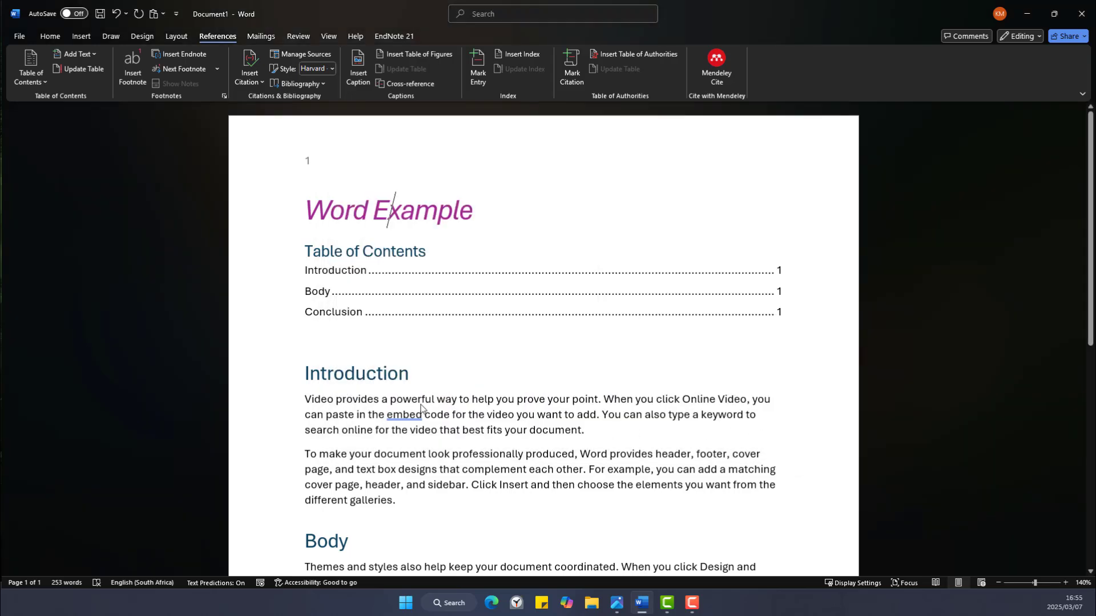
Insert a United Nations citation after 'different galleries' in the Introduction and select it.
scroll(421, 406, down, 3)
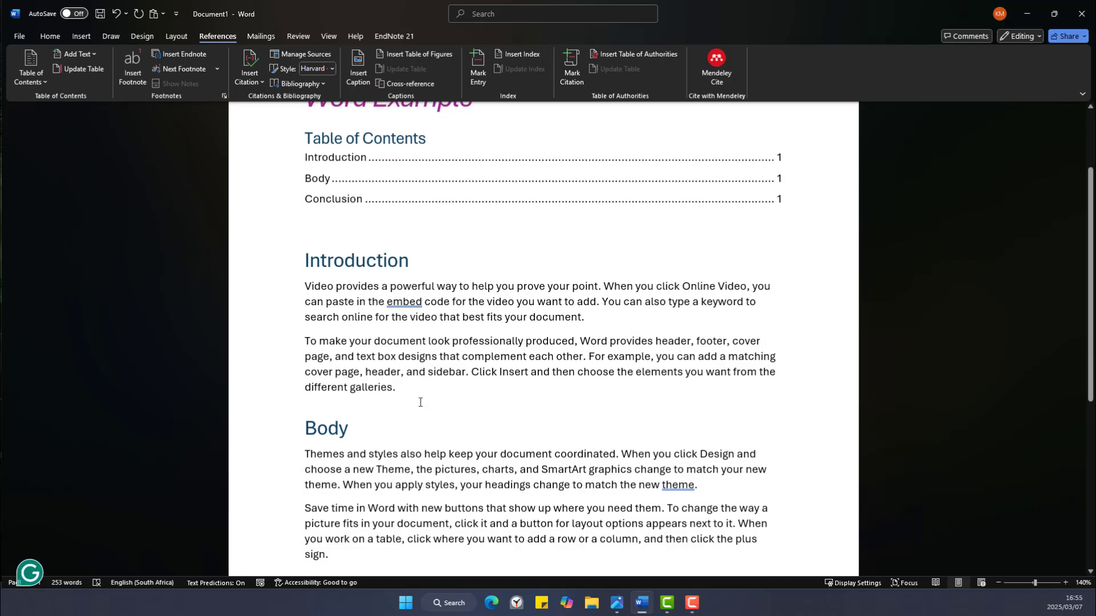
scroll(420, 402, down, 4)
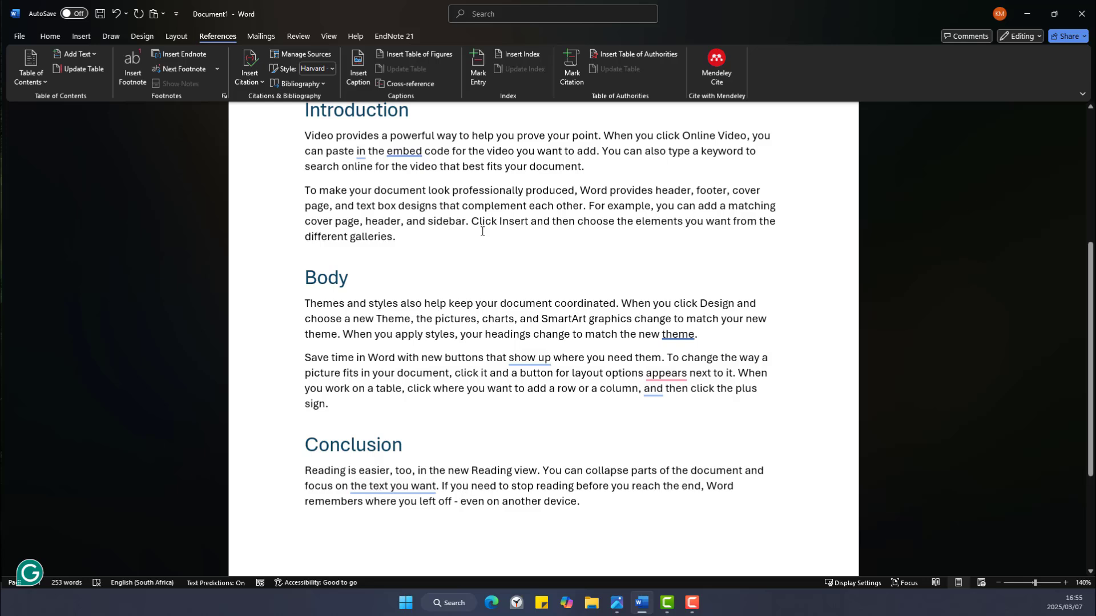
click(394, 236)
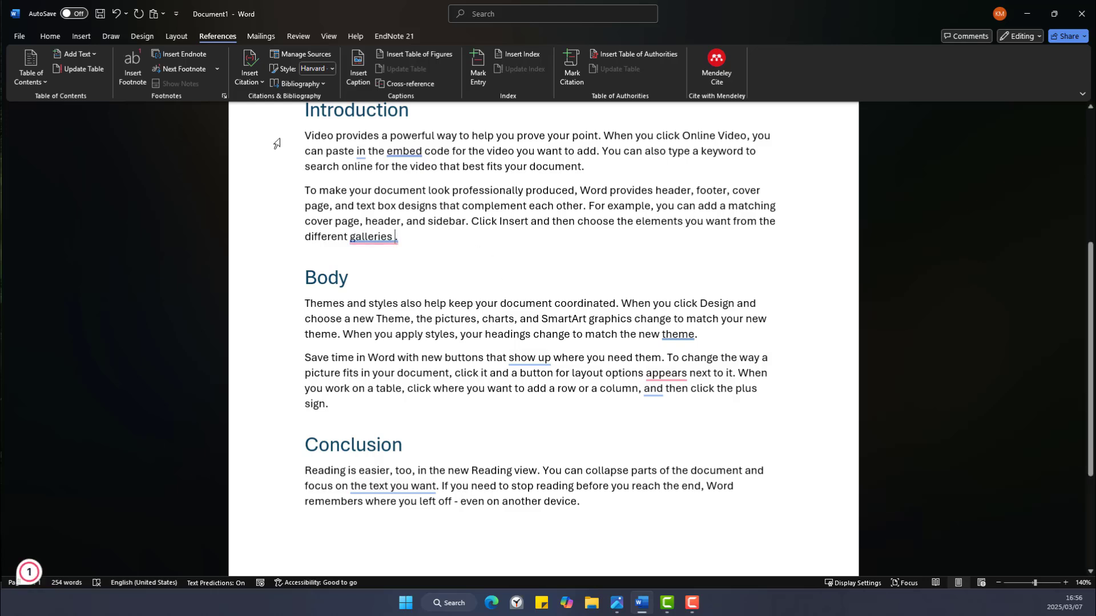
click(255, 84)
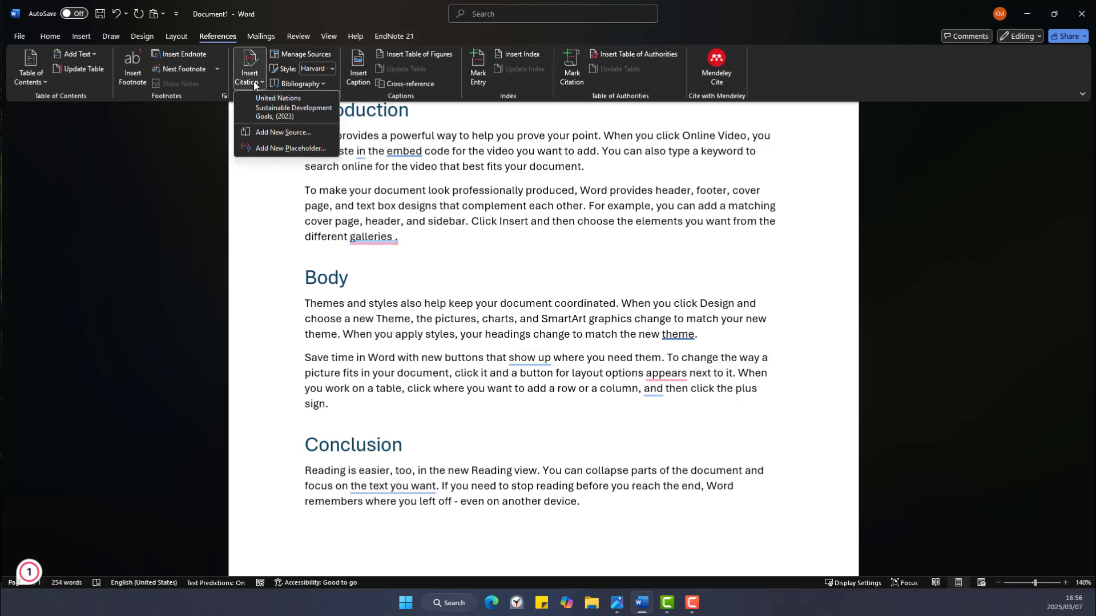
click(270, 121)
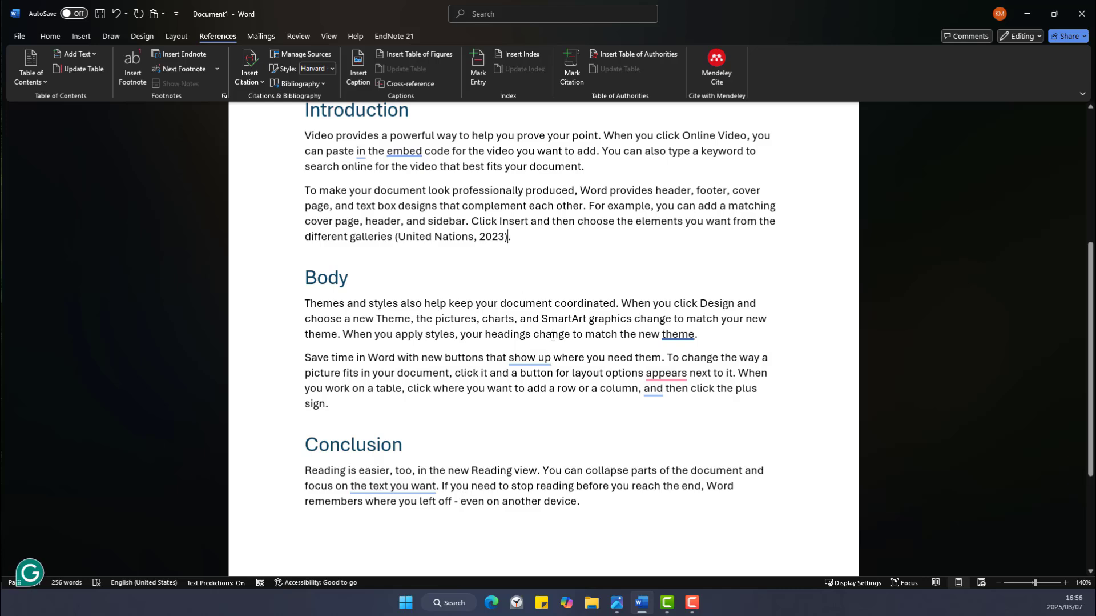
click(409, 249)
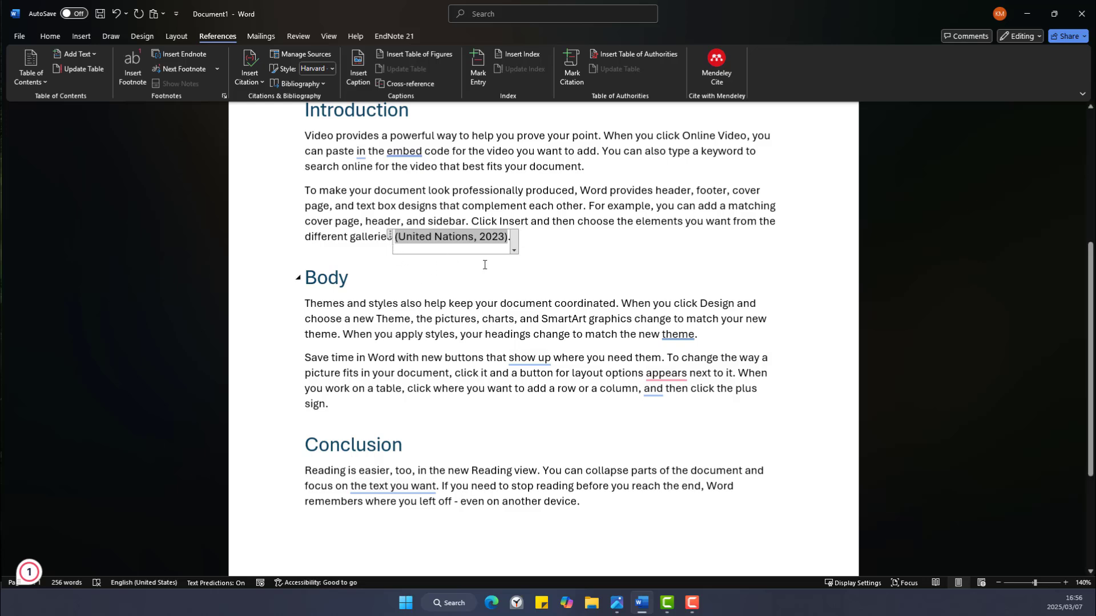
Edit the United Nations citation to suppress the author.
click(516, 250)
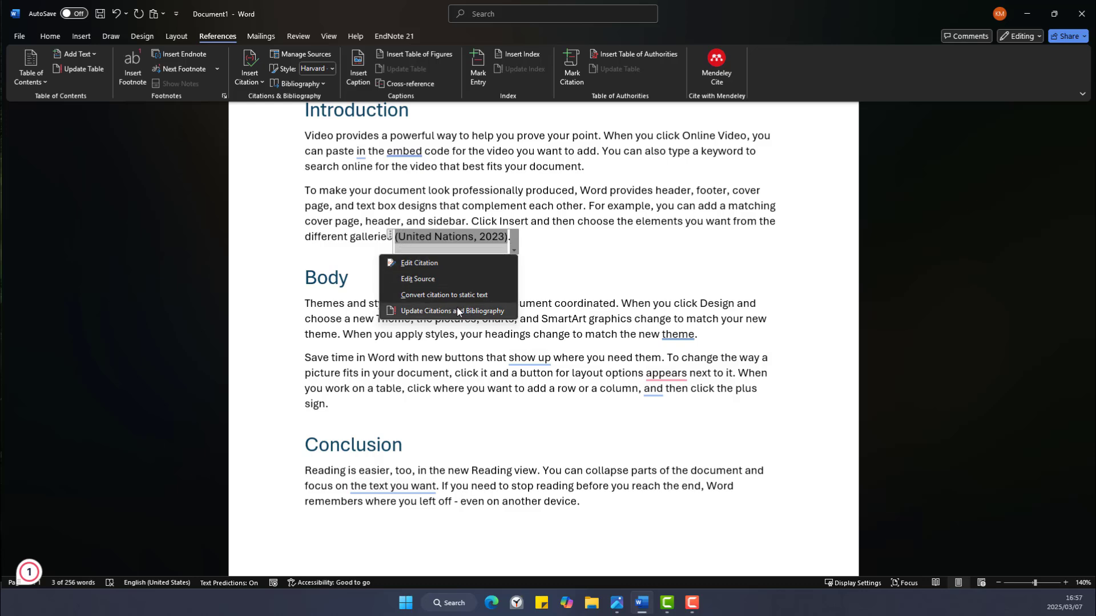
click(433, 265)
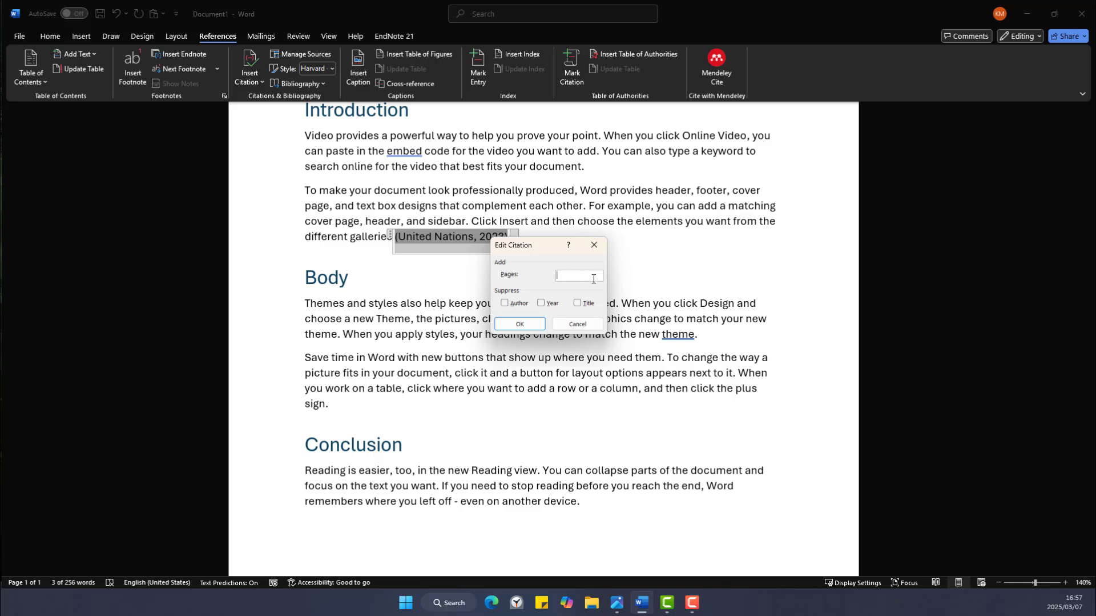
click(505, 305)
click(527, 323)
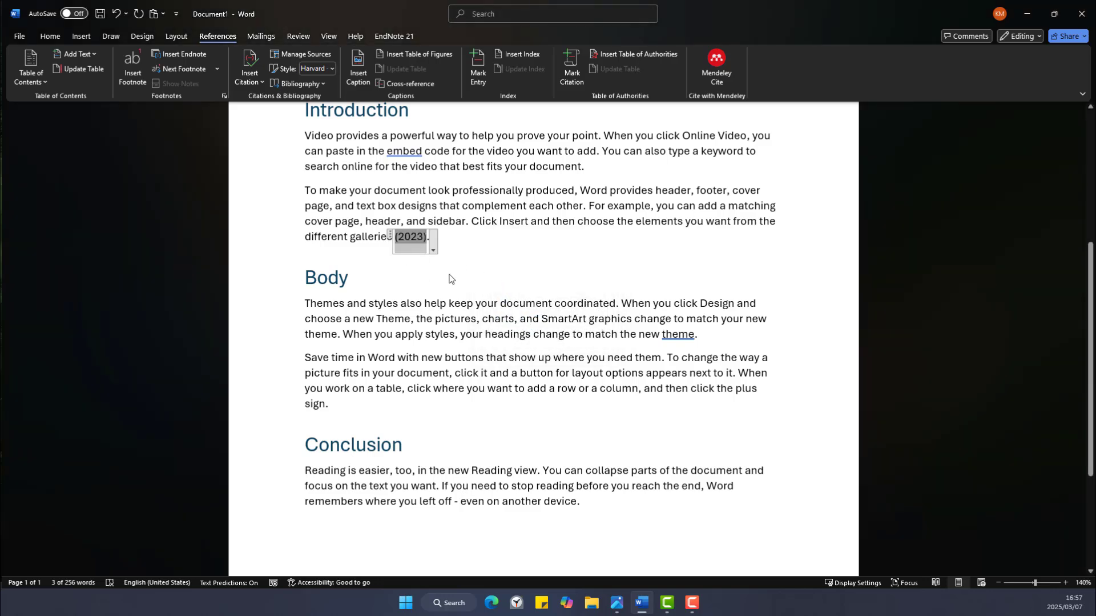
Re-edit the citation to show the author again and add page 90.
click(434, 250)
click(421, 261)
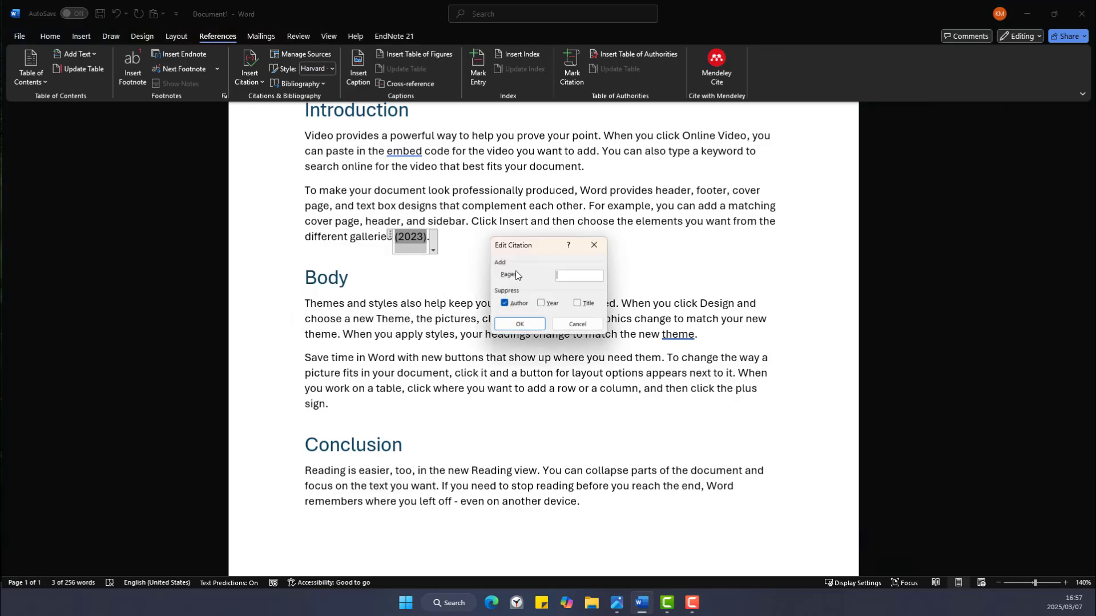
click(505, 303)
click(576, 276)
click(513, 324)
Reselect the citation and the word 'galleries' to check the updated citation.
click(457, 283)
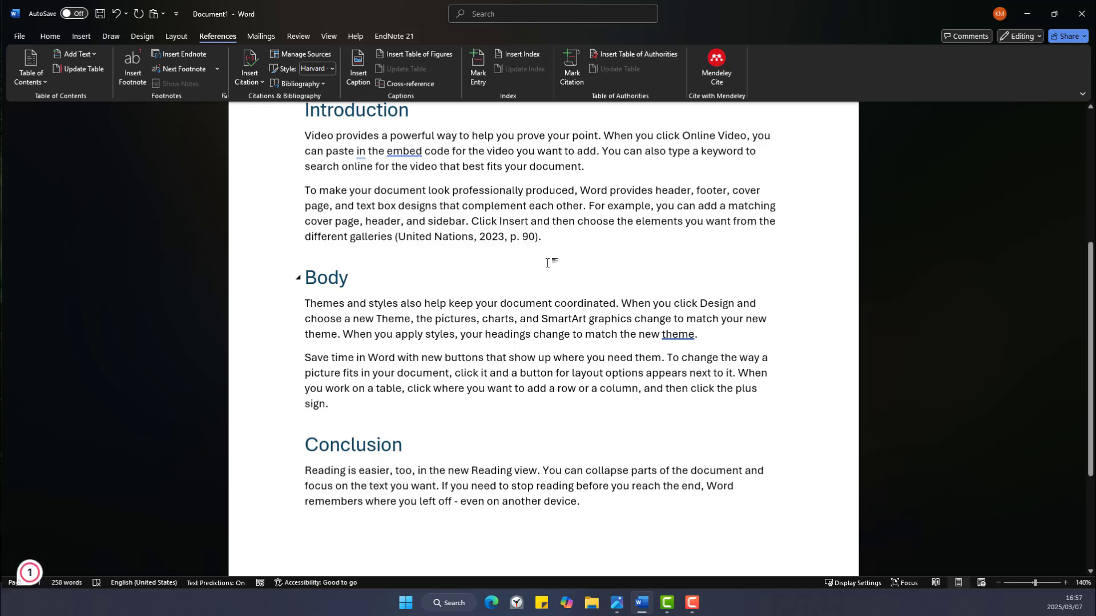
click(500, 240)
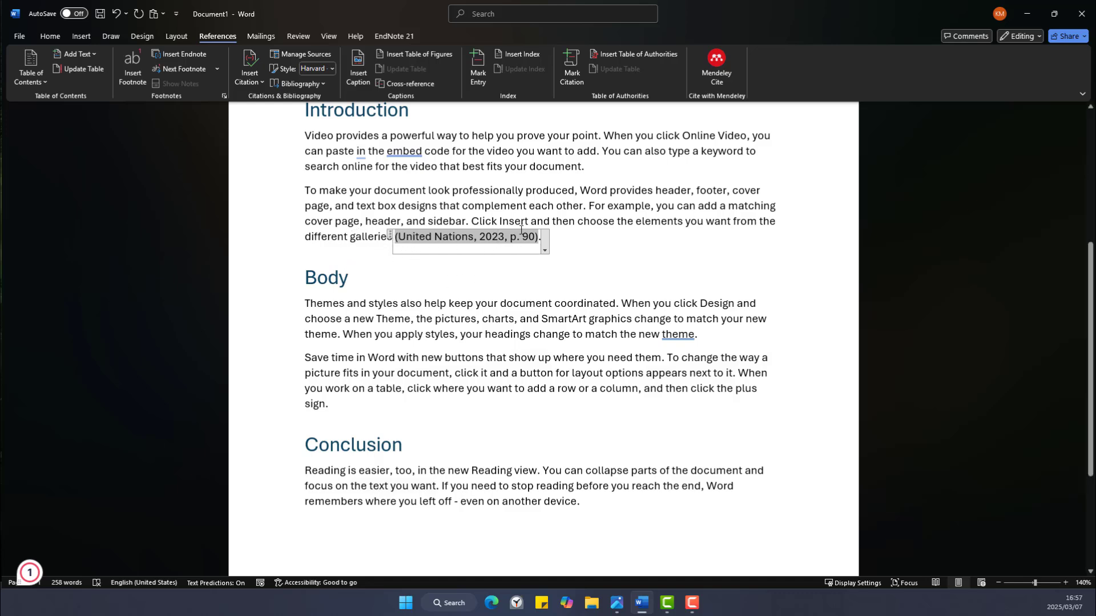
click(333, 234)
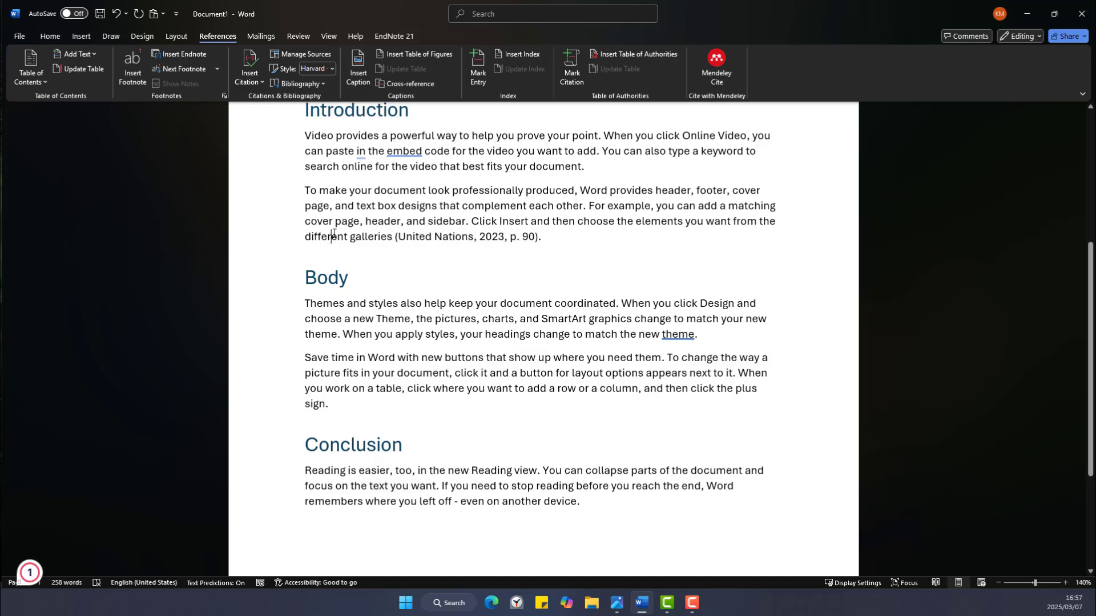
drag(351, 236, 392, 236)
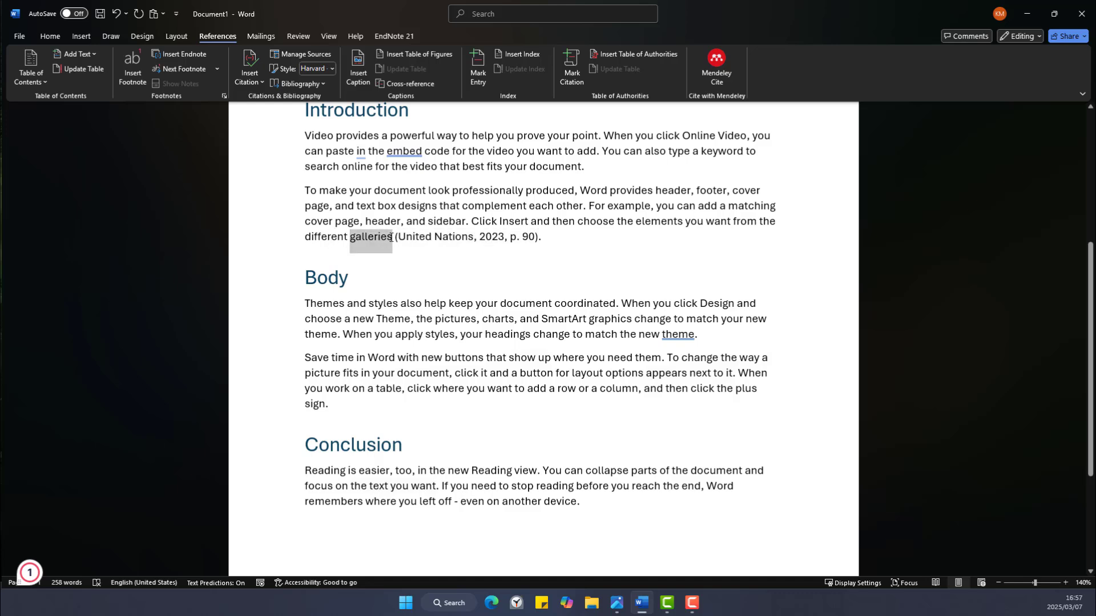
click(368, 240)
Convert the (United Nations, 2023, p. 90) citation into plain static text.
click(477, 243)
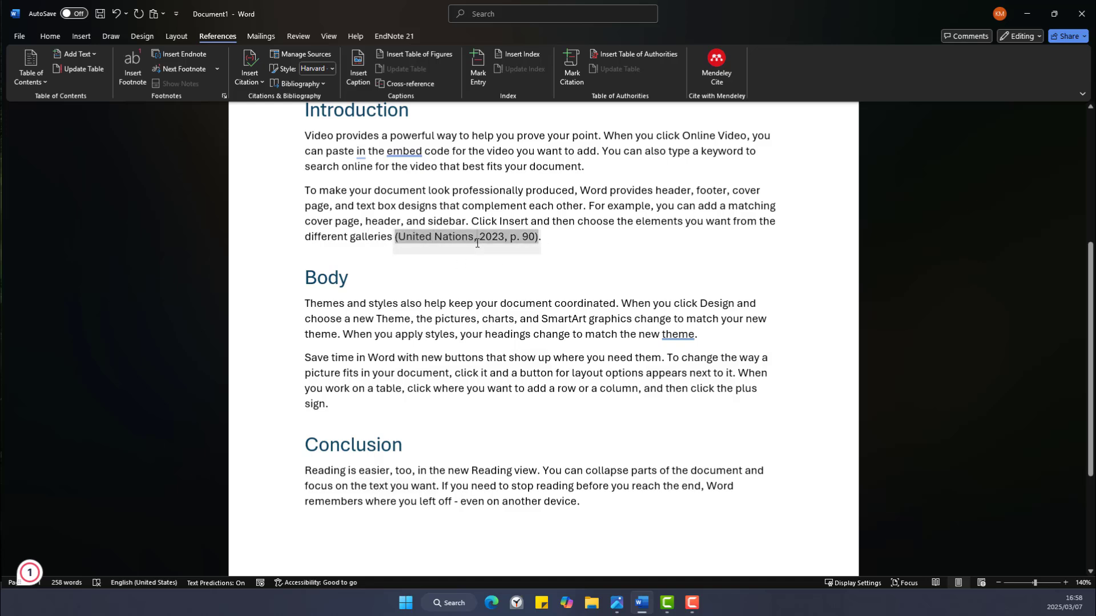
click(544, 250)
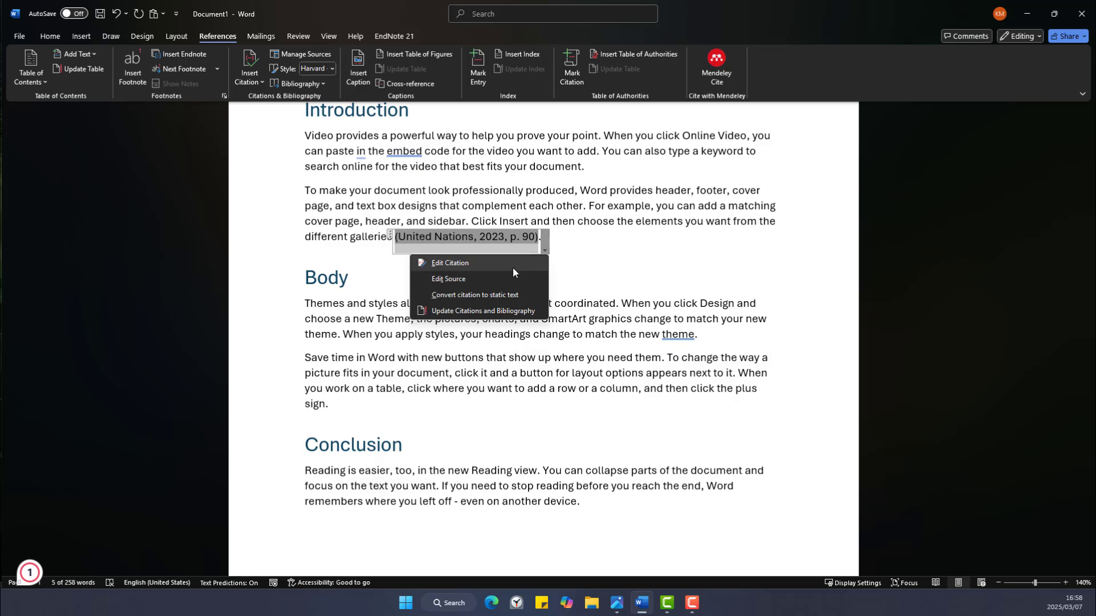
click(479, 296)
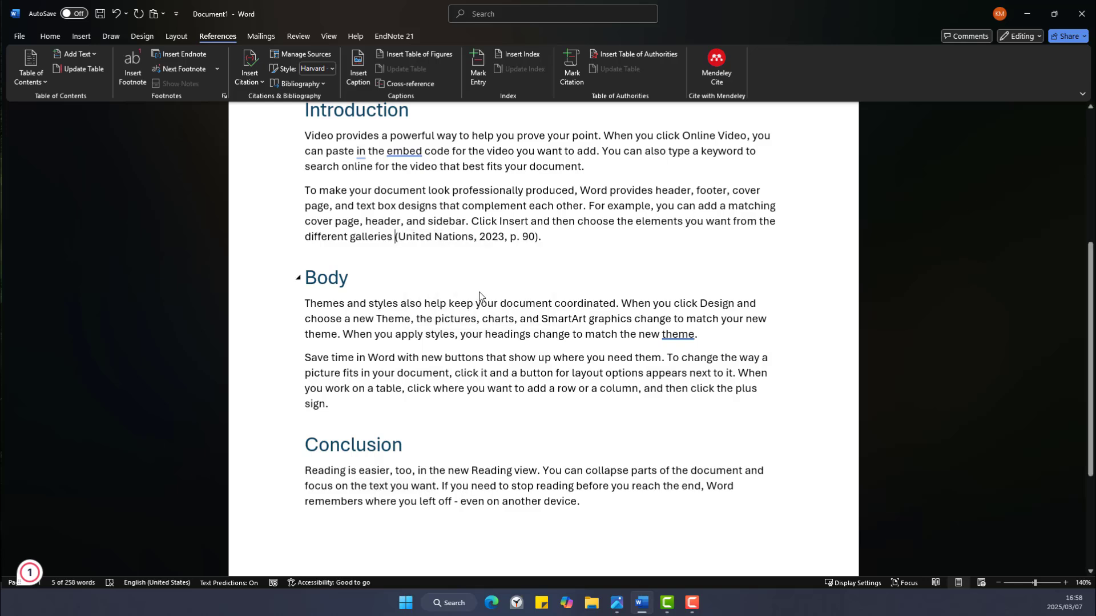
click(419, 235)
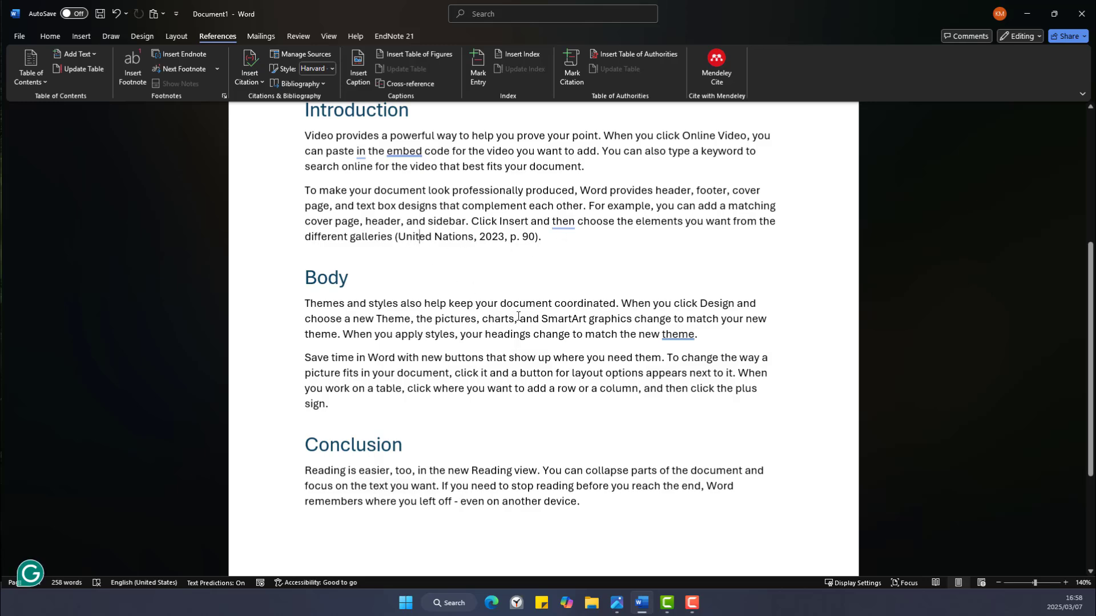
scroll(517, 319, down, 3)
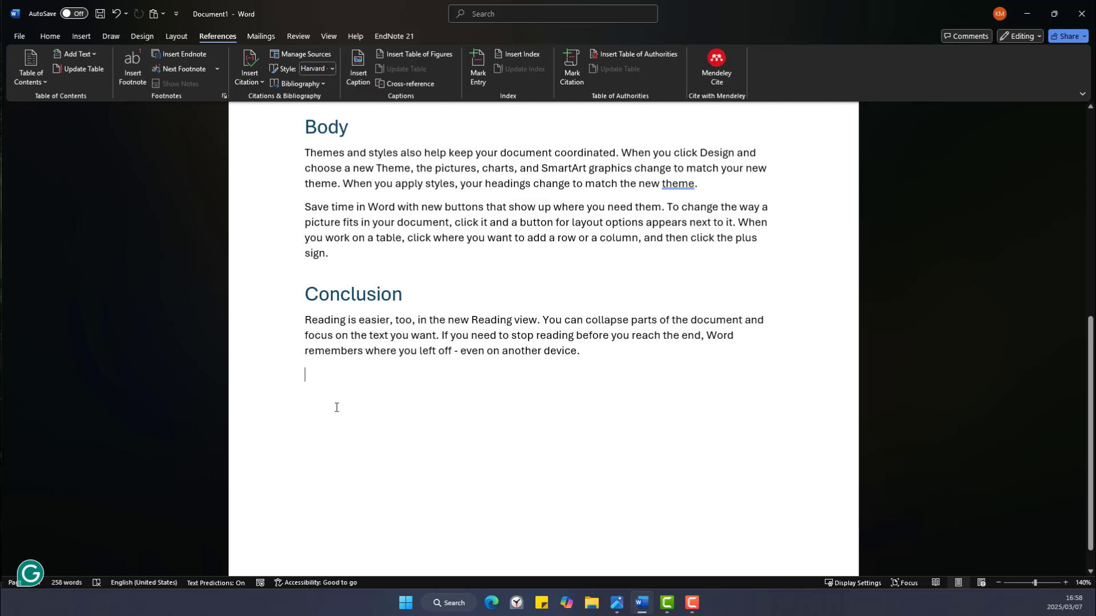
Insert the built-in Bibliography at the document end, listing the United Nations 2023 source.
scroll(336, 407, down, 1)
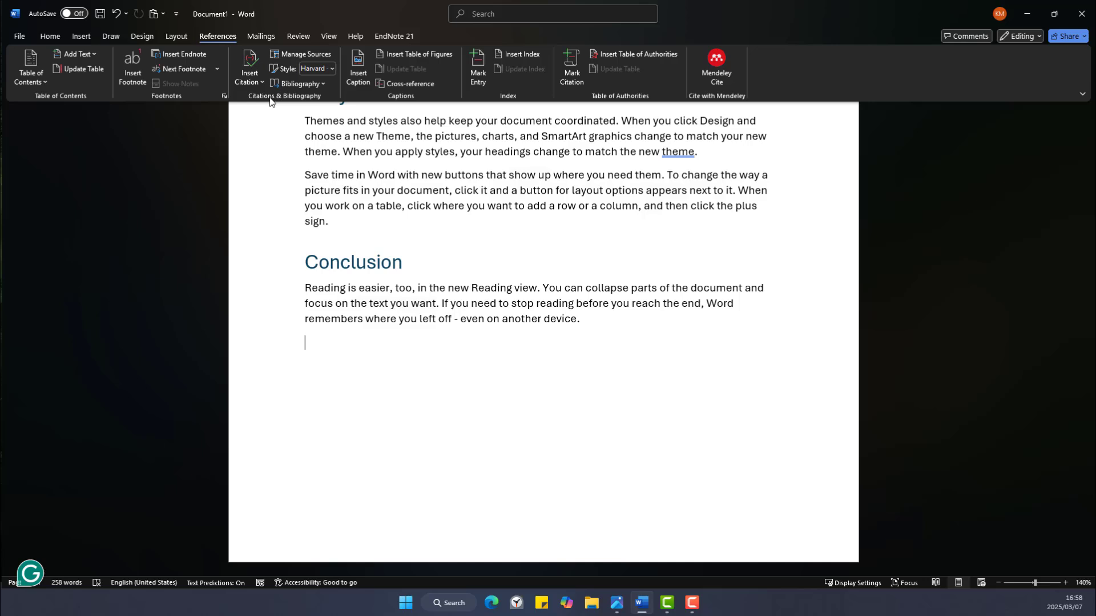
click(307, 85)
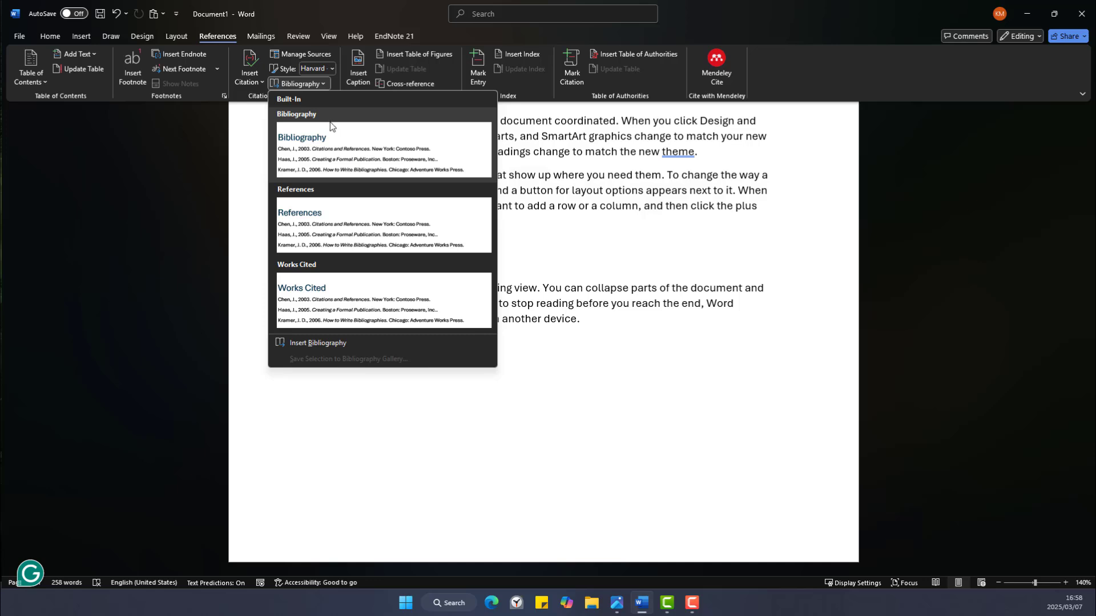
click(311, 150)
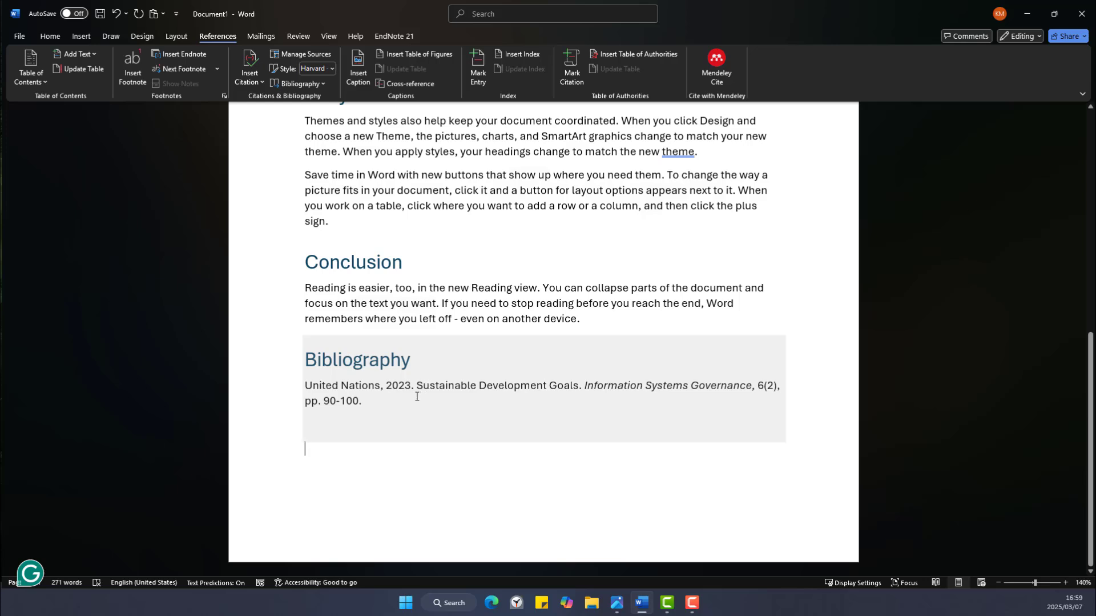
scroll(415, 397, up, 1)
scroll(415, 397, up, 3)
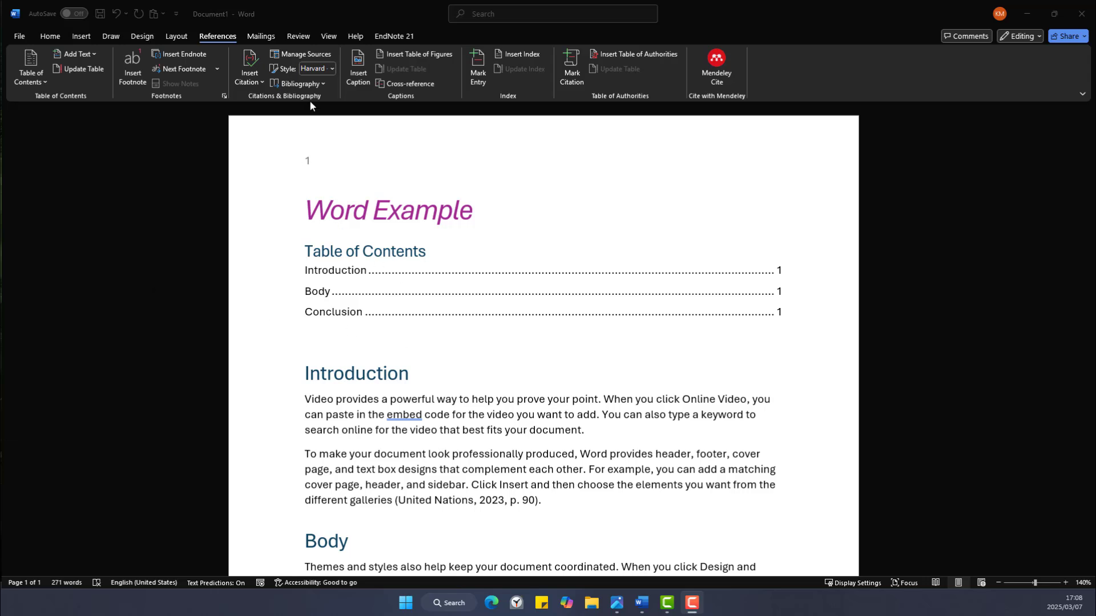
Create a new Book source in Source Manager and enter its author's last and first name.
click(309, 56)
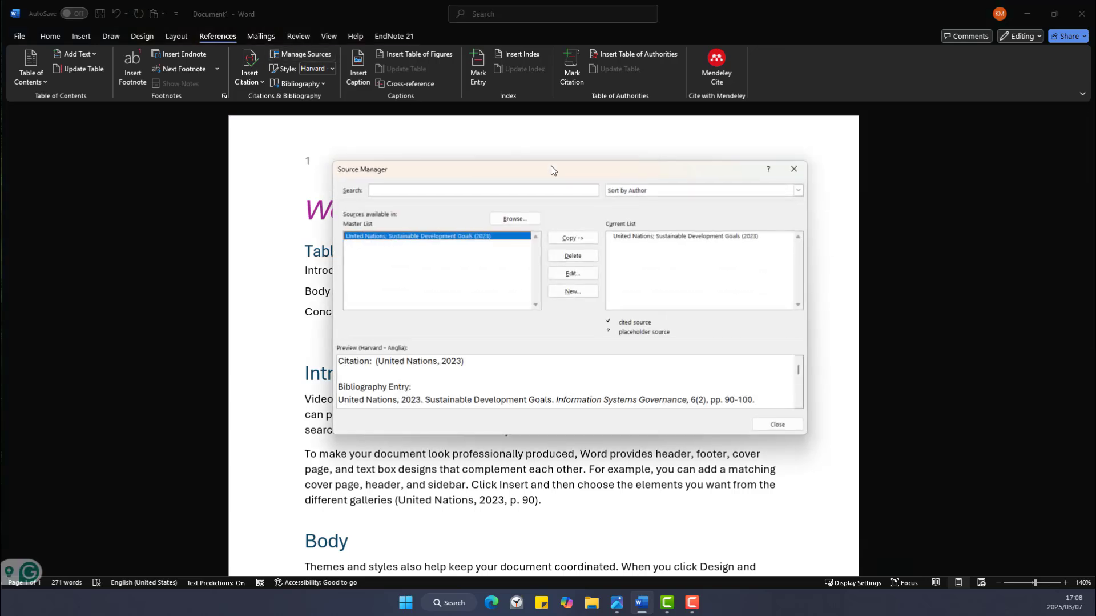
click(560, 296)
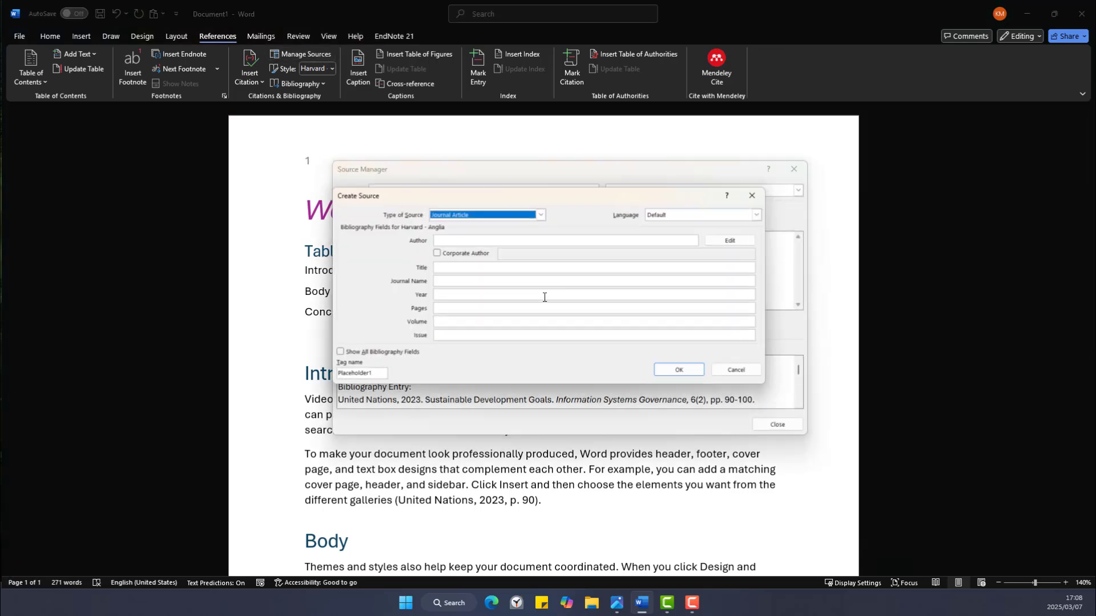
click(540, 213)
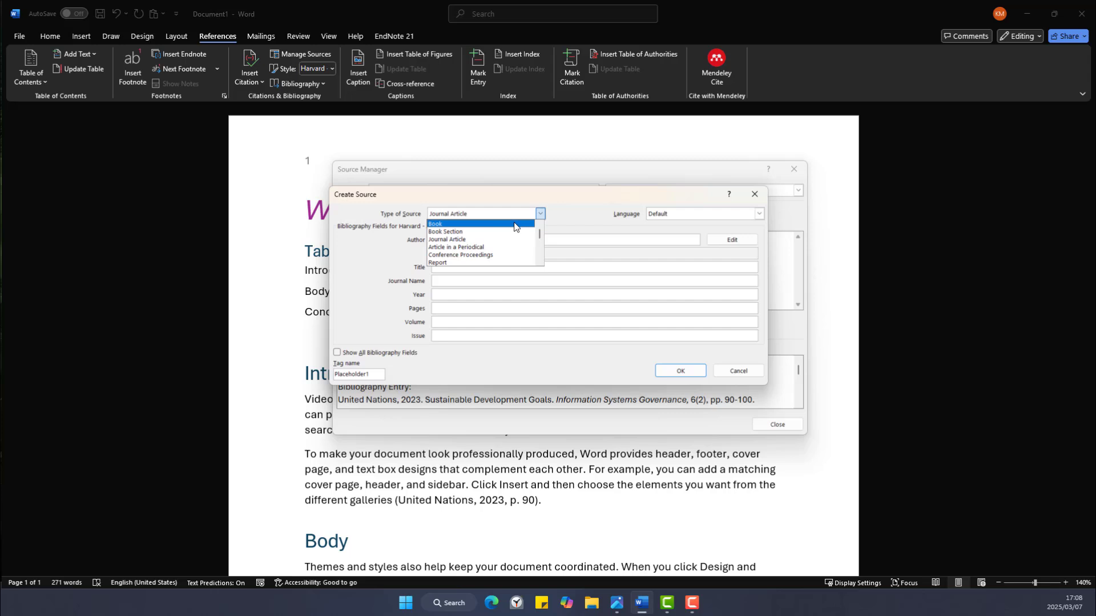
click(515, 224)
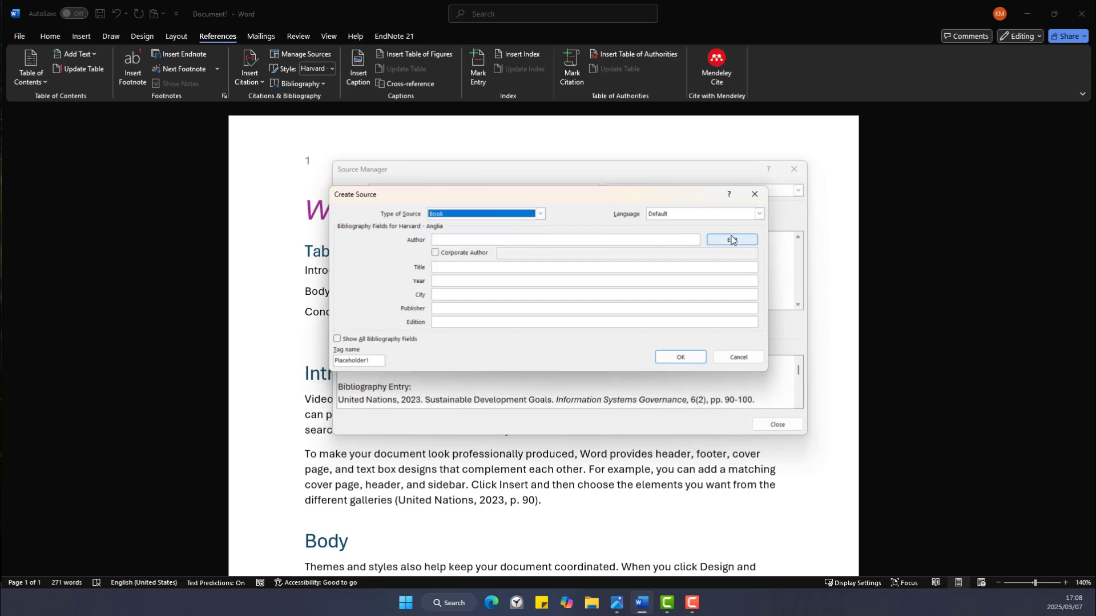
click(732, 239)
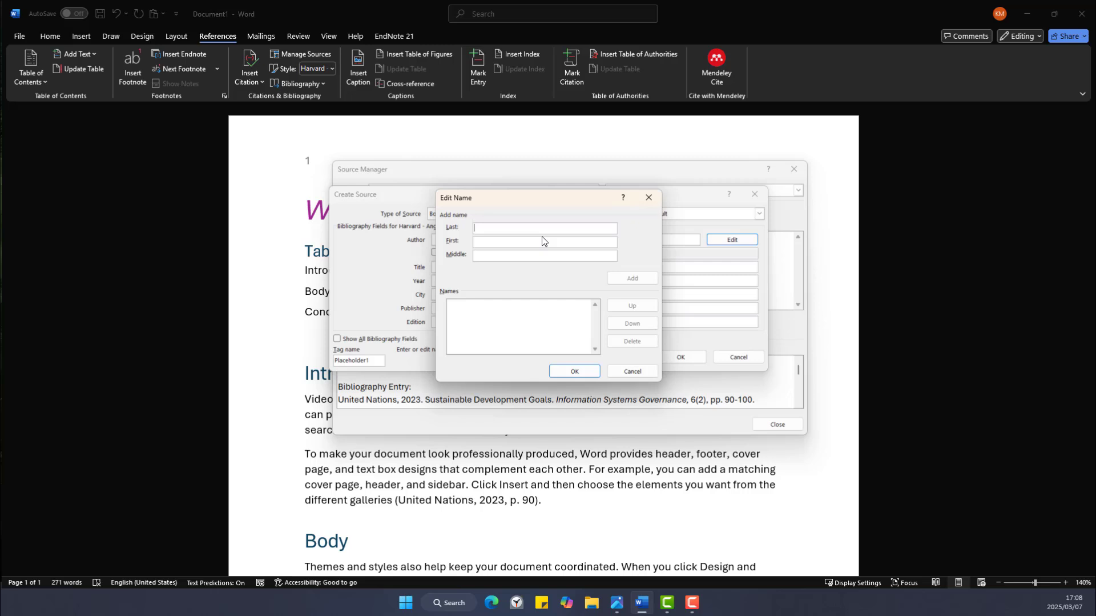
text(Smith)
click(503, 241)
text(Jane)
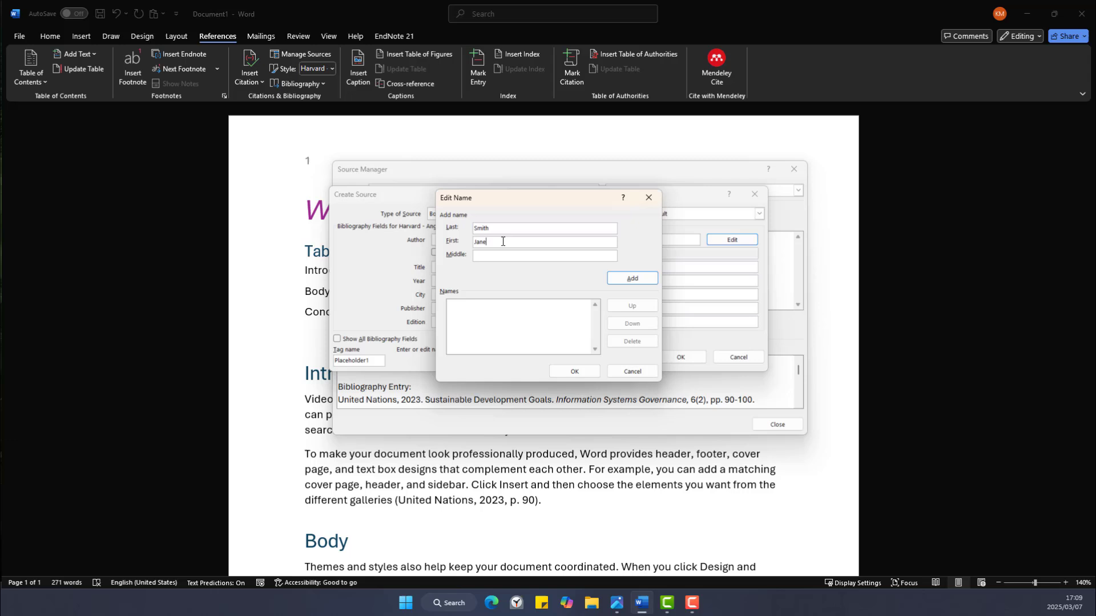
click(644, 282)
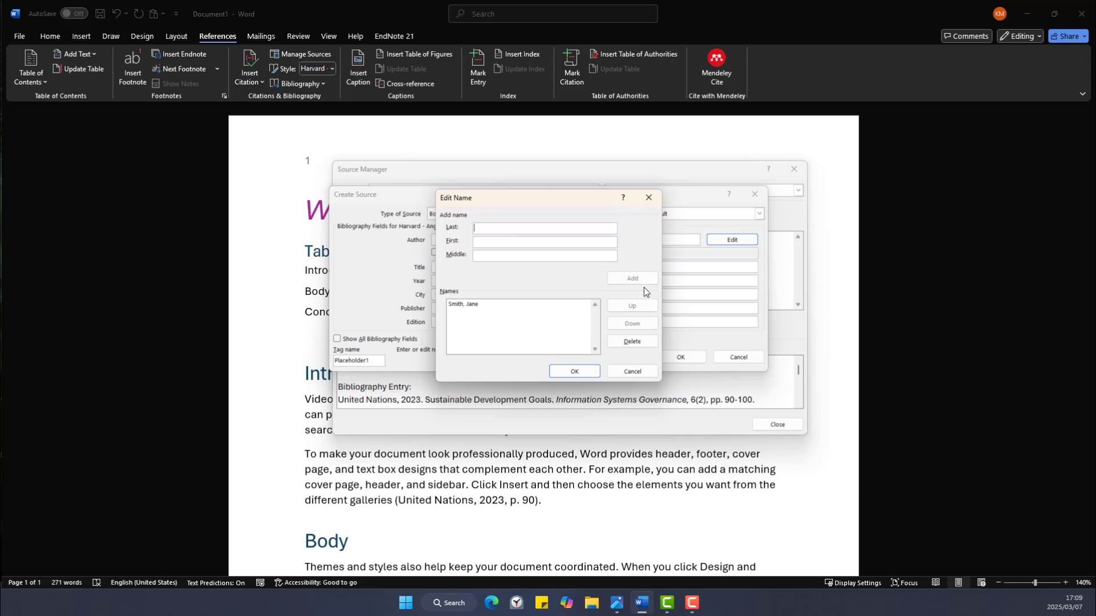
click(575, 371)
Fill in title 'The Importance of Word', year 1999, New York, Penguin, 2nd edition, and save.
click(454, 266)
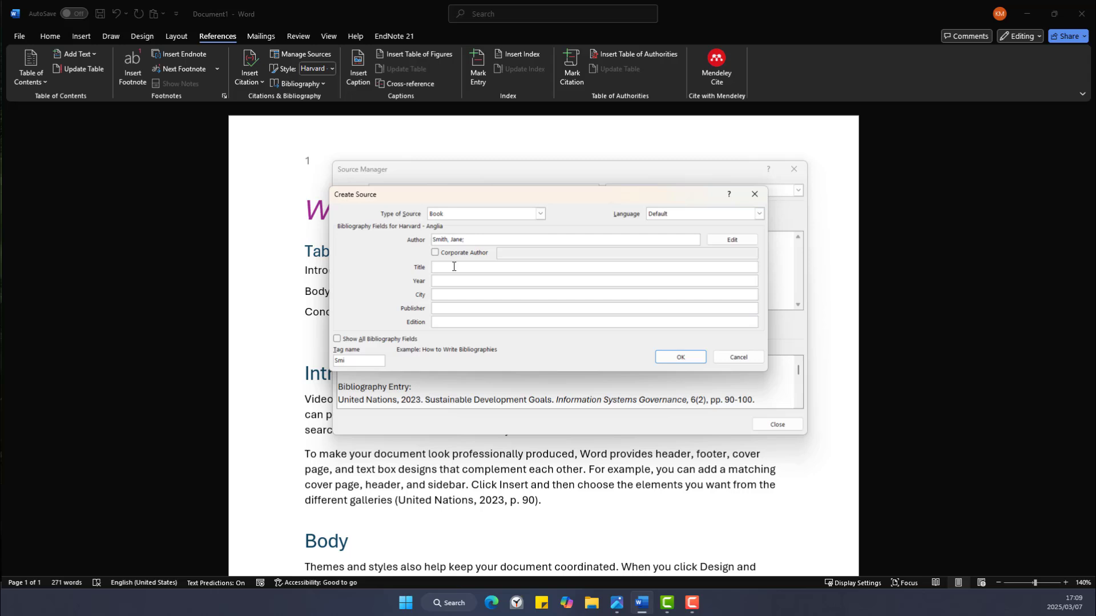
text(The Importance of Word)
click(449, 279)
click(456, 293)
text(New York)
click(452, 306)
text(Penguin)
click(451, 320)
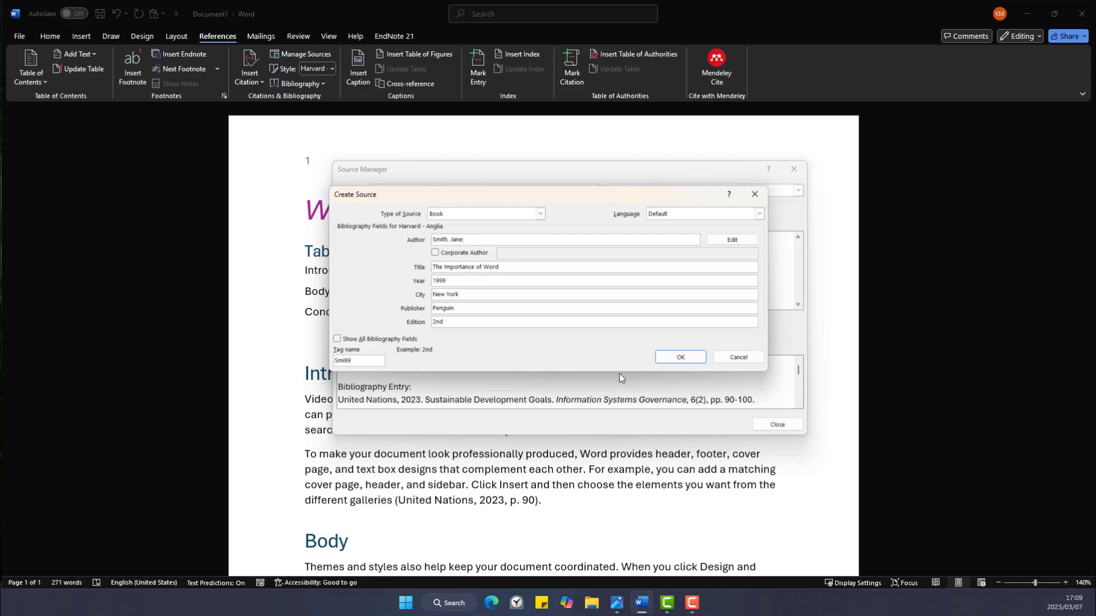
click(680, 357)
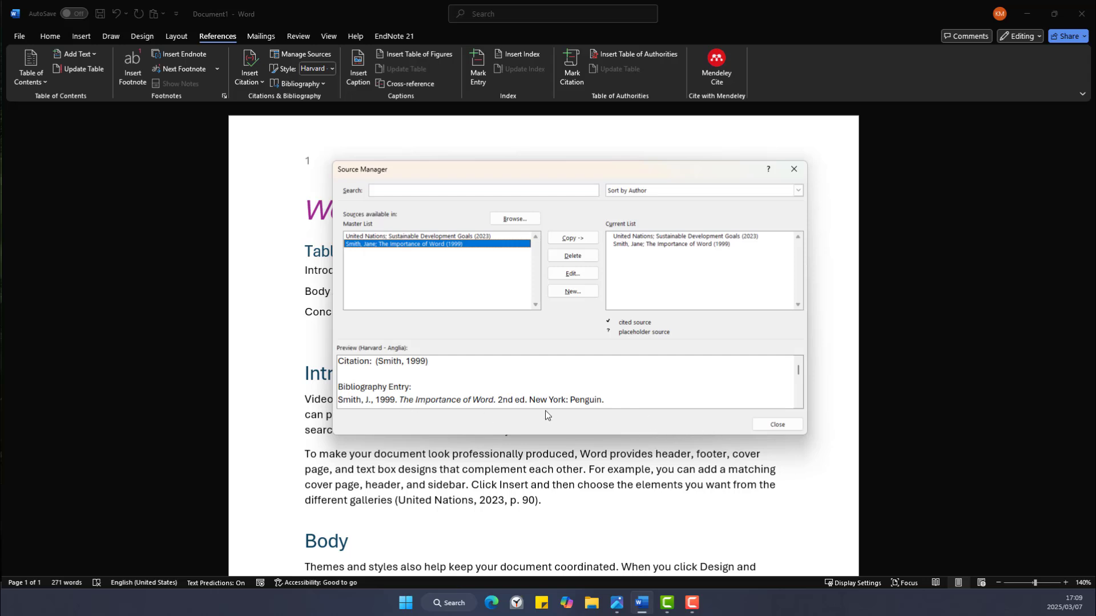
click(777, 424)
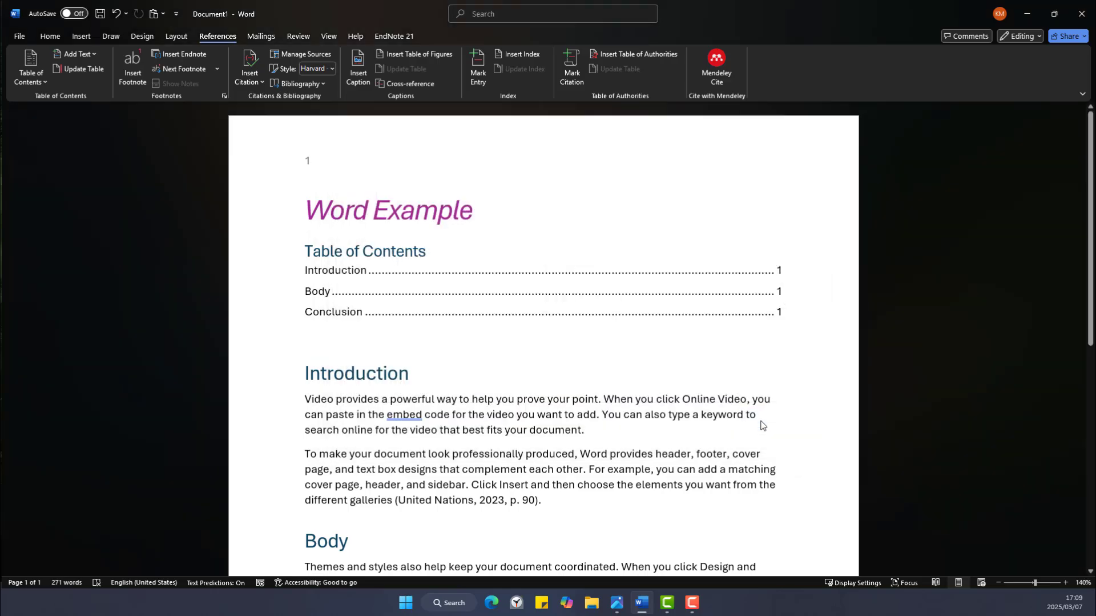
scroll(458, 357, down, 2)
scroll(458, 357, down, 2)
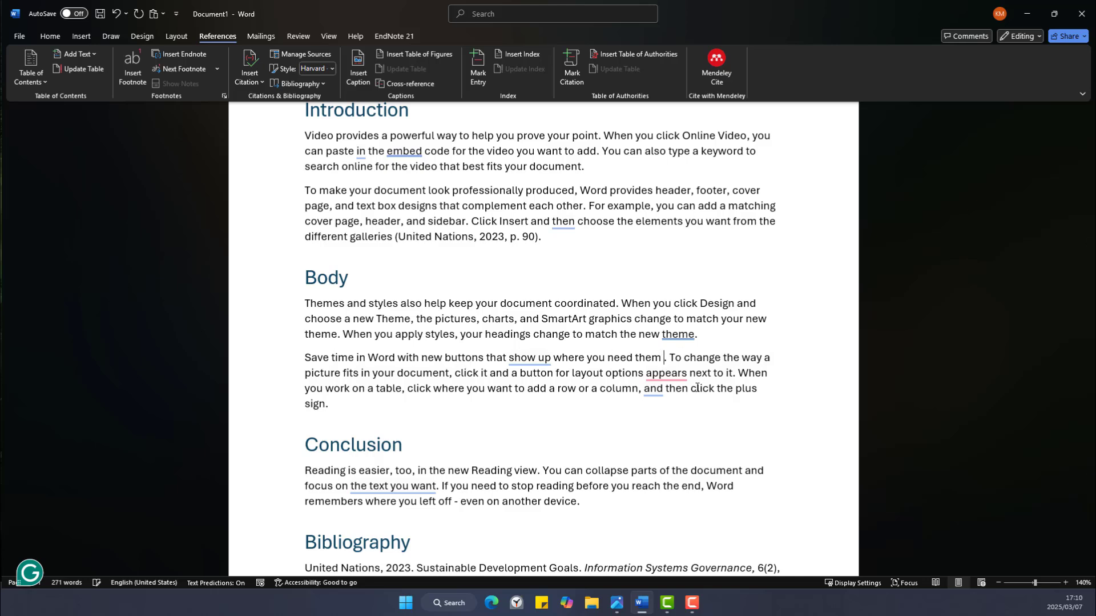
click(250, 84)
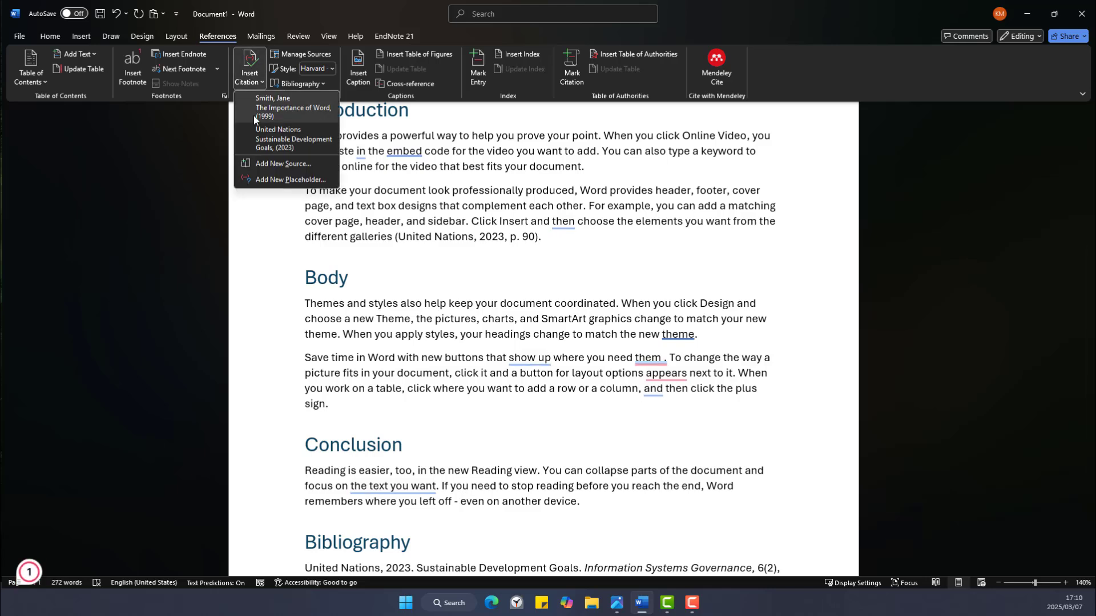
click(264, 114)
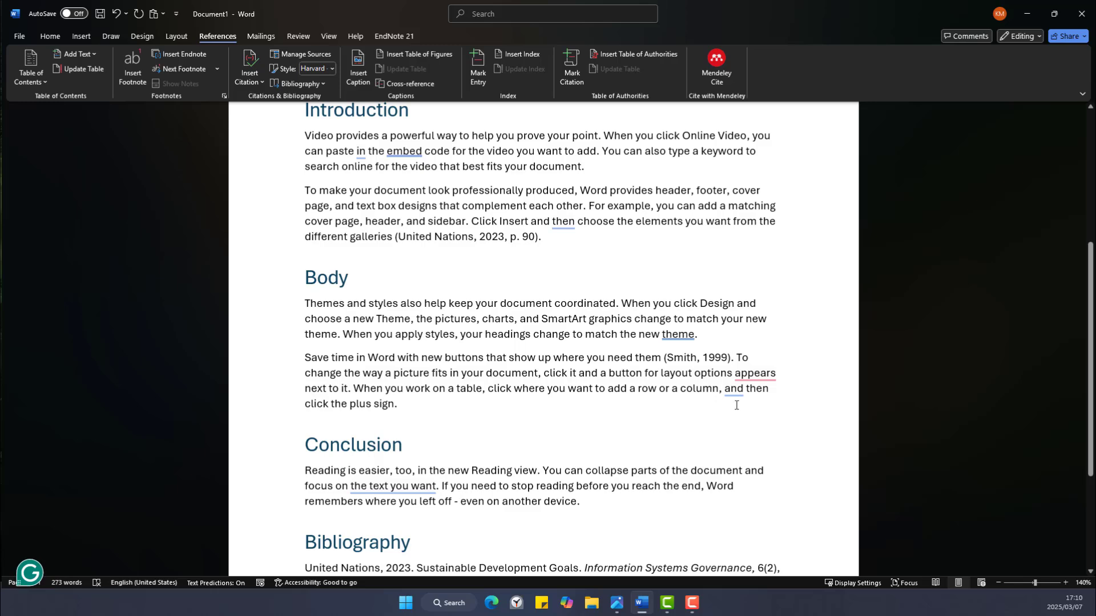
scroll(571, 343, down, 3)
scroll(570, 344, down, 1)
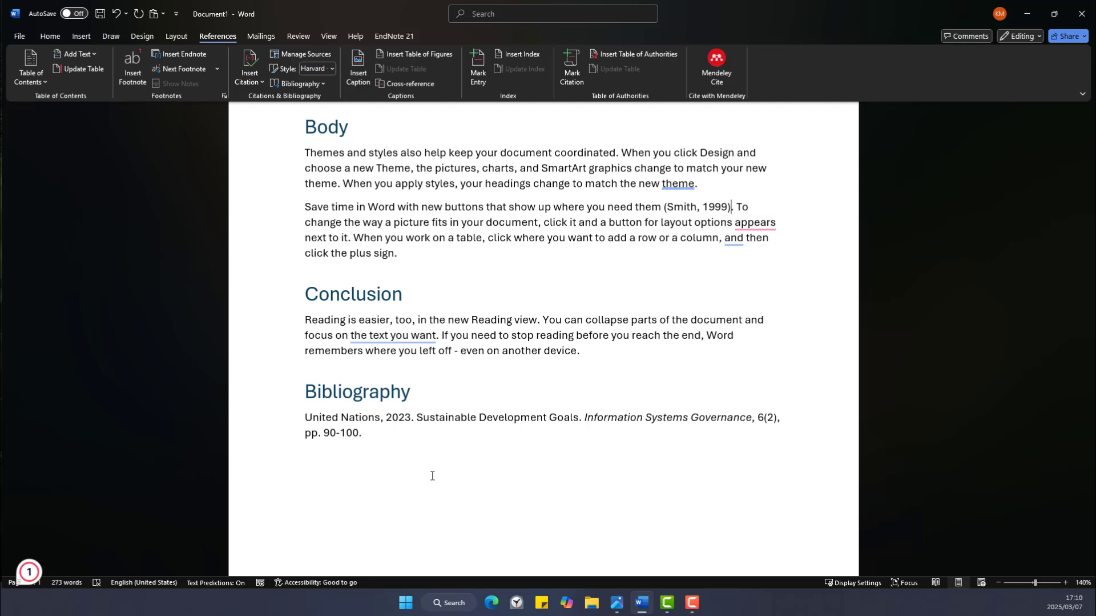
Update the Bibliography to list both the 1999 book and the United Nations 2023 source.
click(406, 430)
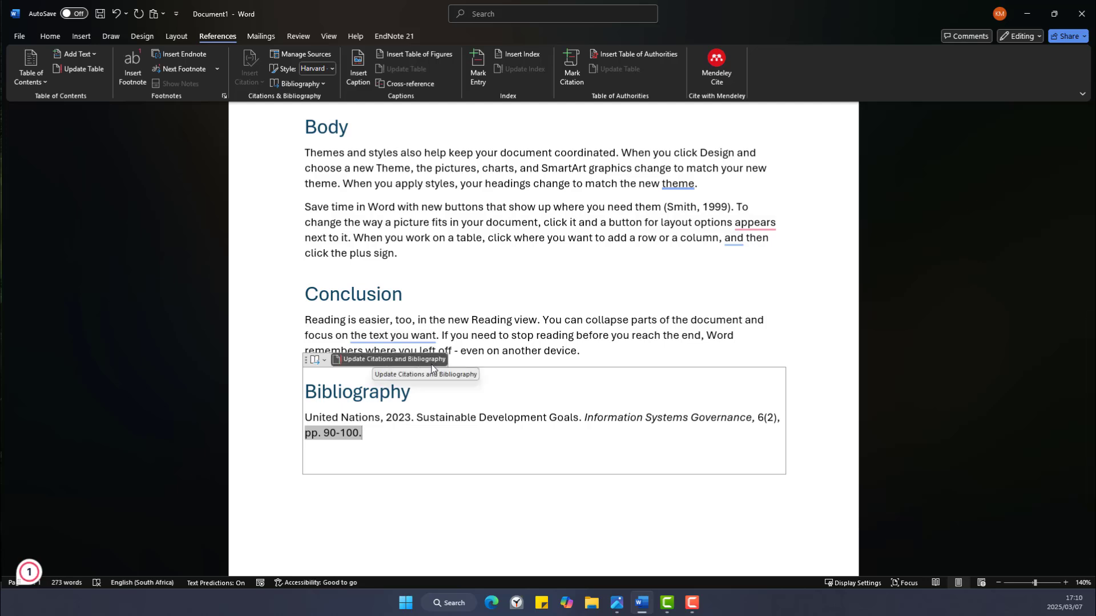
click(384, 360)
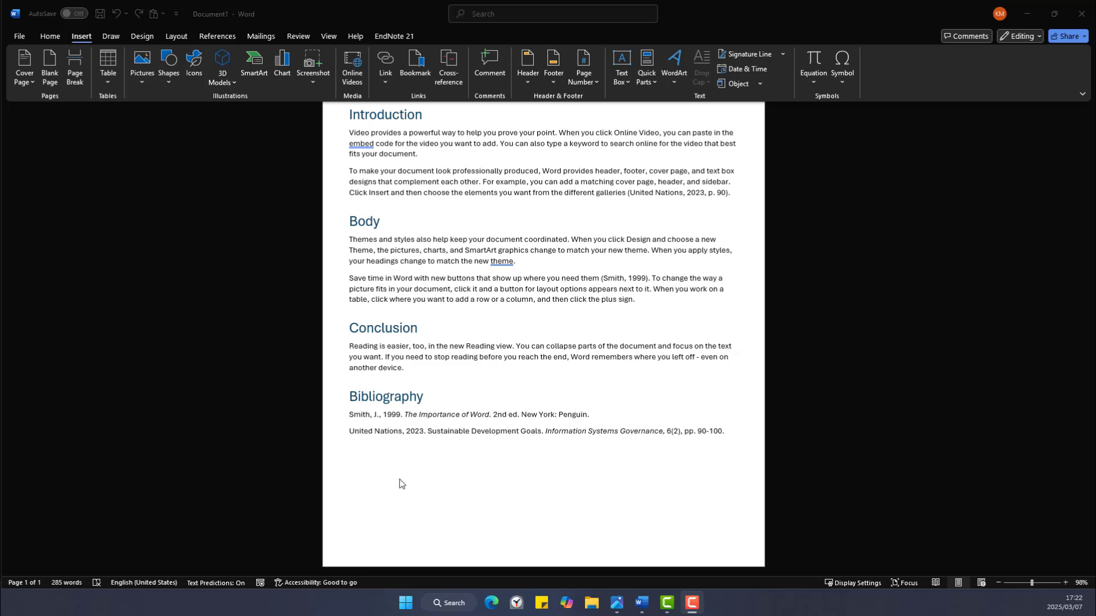
Insert a blank page below the two-entry Bibliography.
click(400, 483)
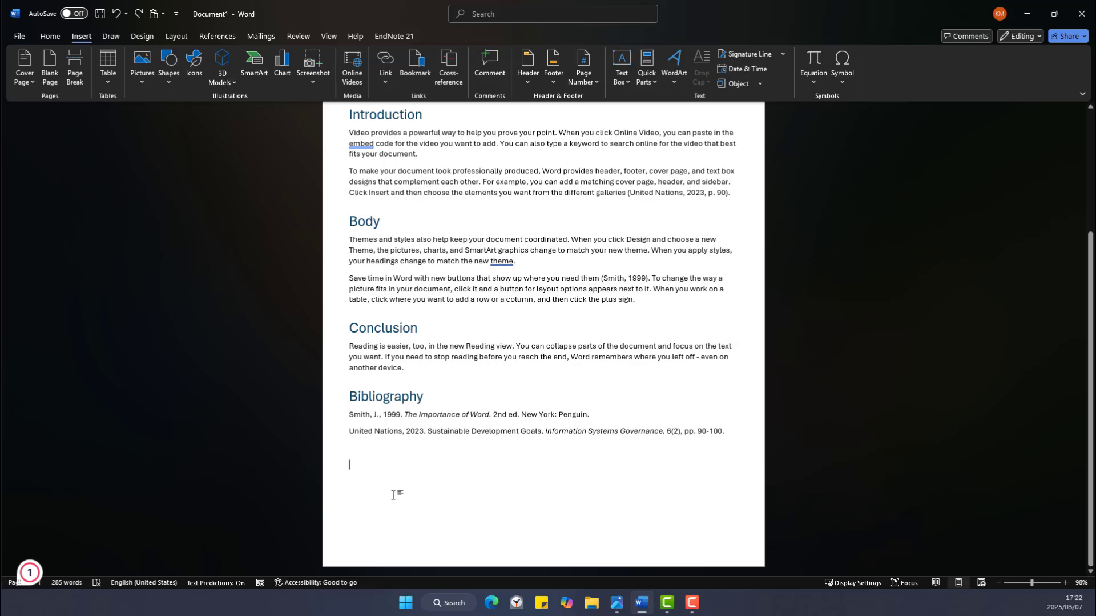
click(49, 67)
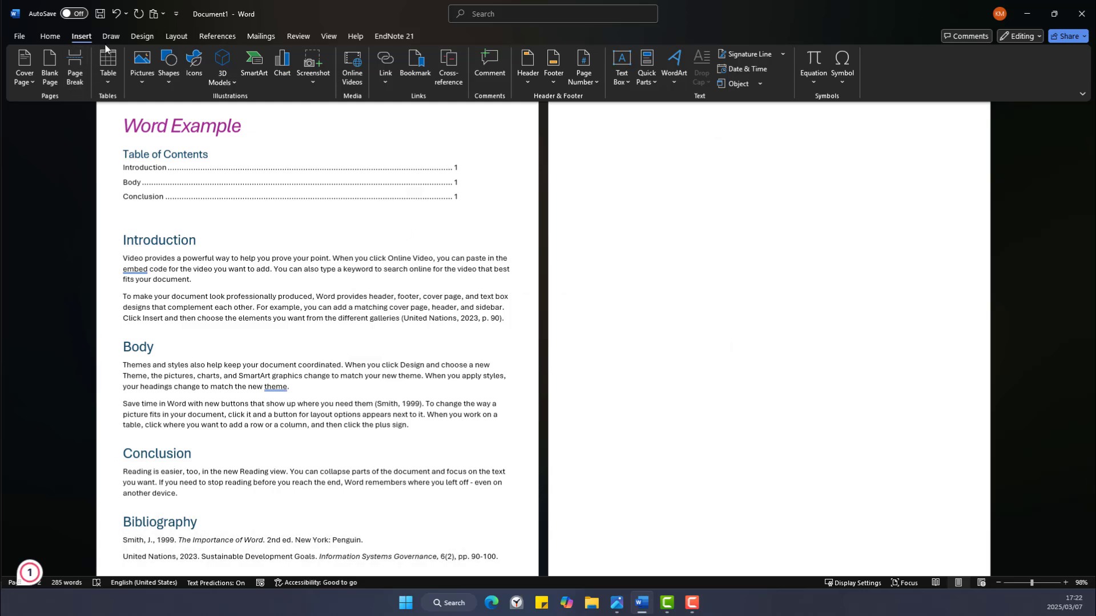
click(174, 36)
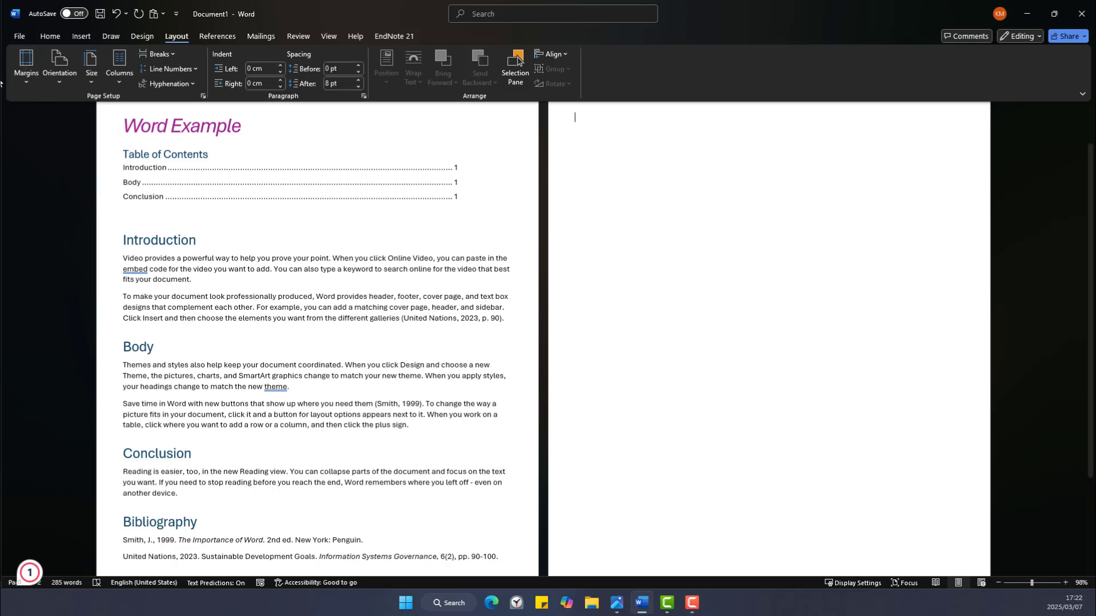
Apply the Normal 2.54 cm margin preset to the document.
click(24, 85)
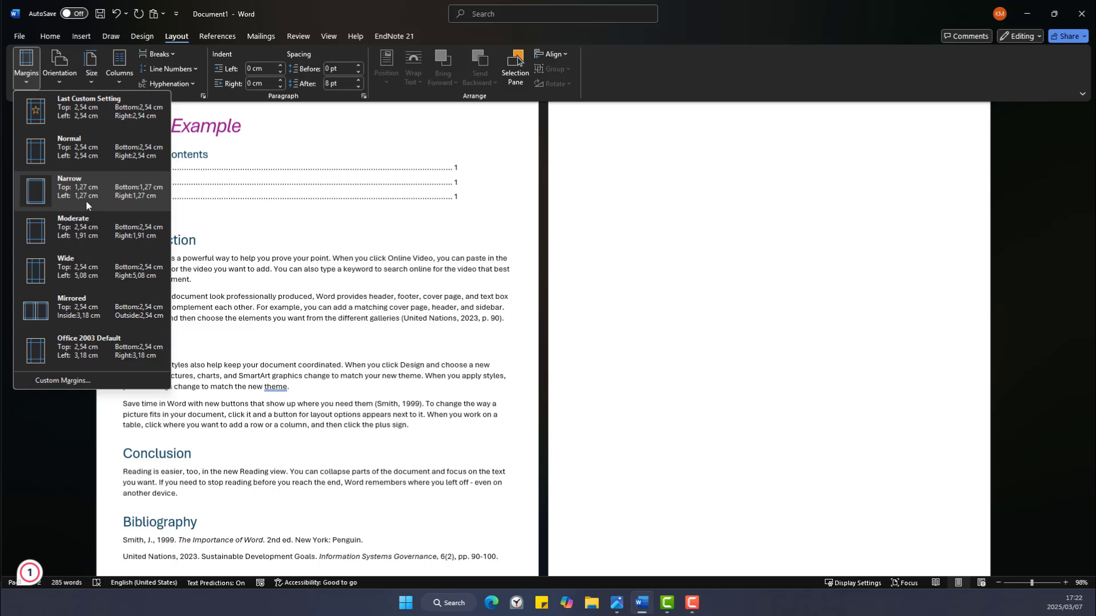
click(63, 160)
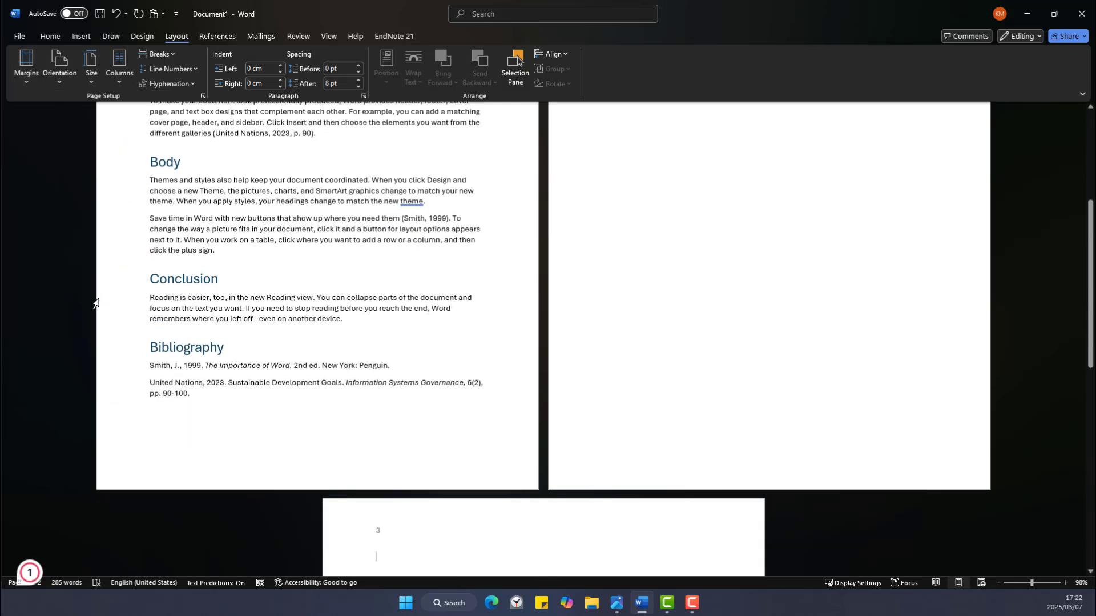
scroll(220, 245, up, 5)
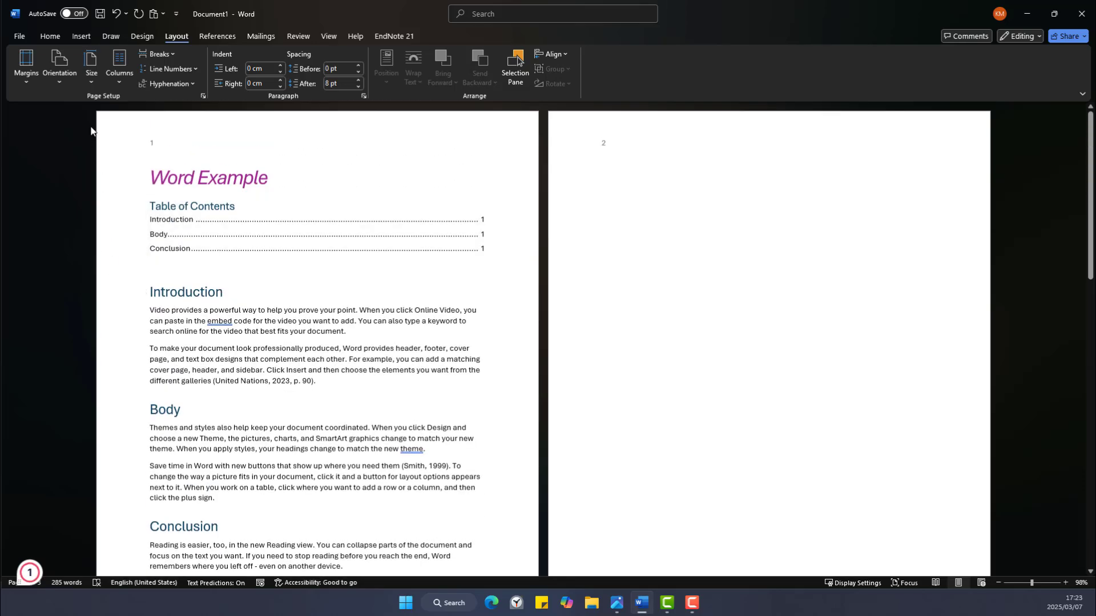
Switch the document pages to landscape orientation.
click(59, 66)
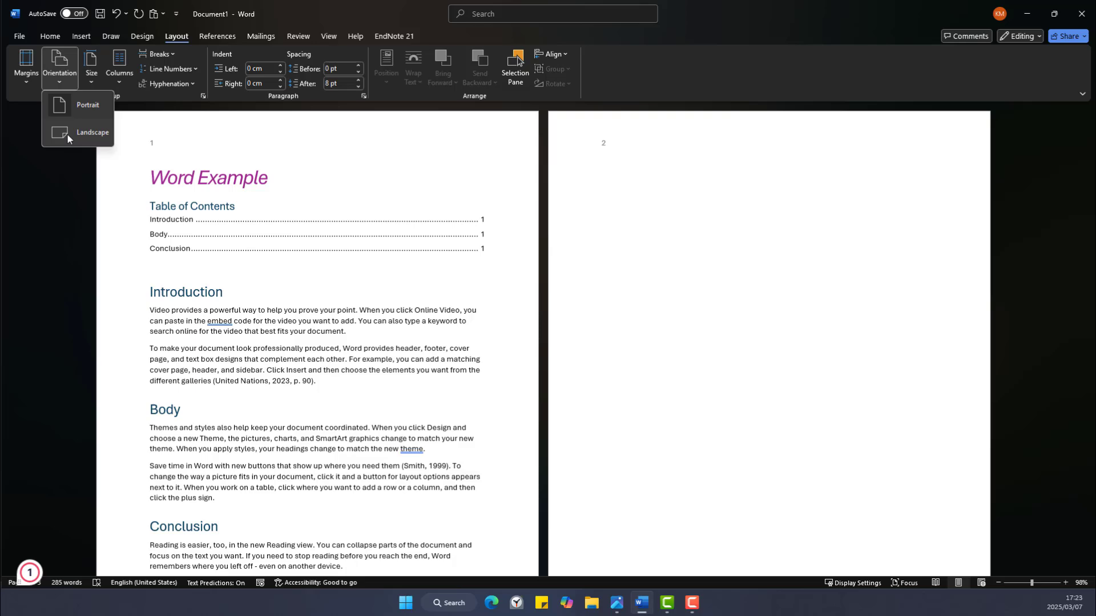
click(68, 135)
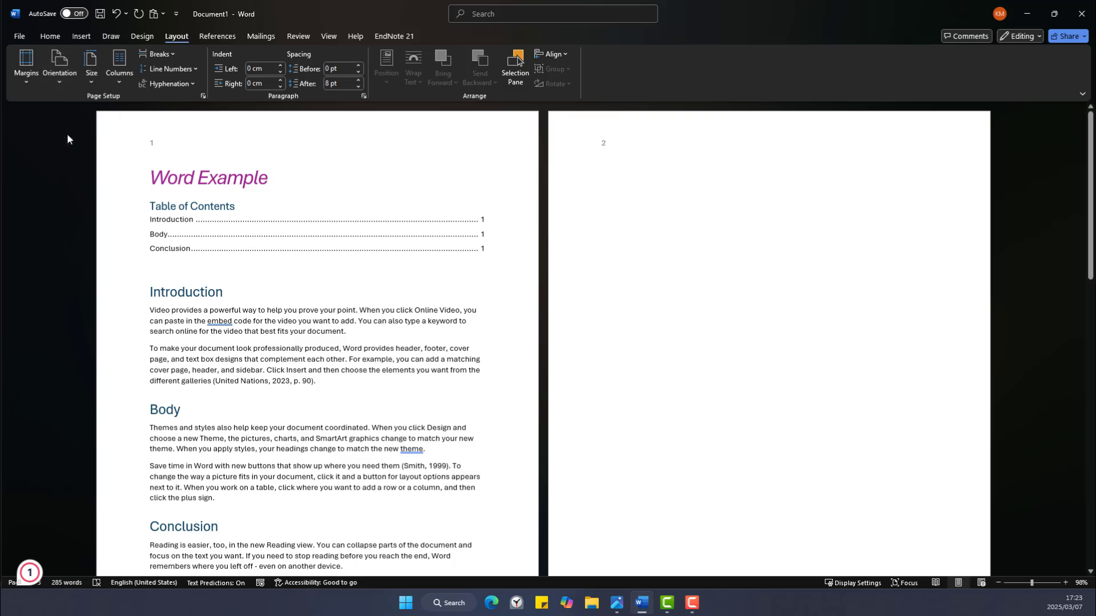
scroll(429, 244, up, 10)
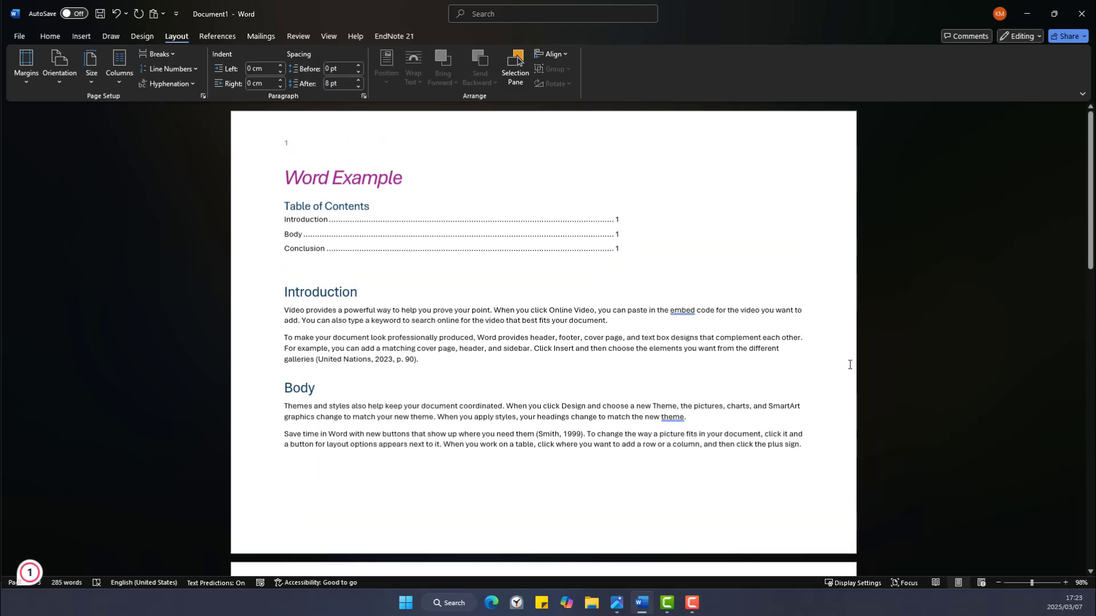
scroll(806, 361, down, 3)
scroll(807, 361, down, 8)
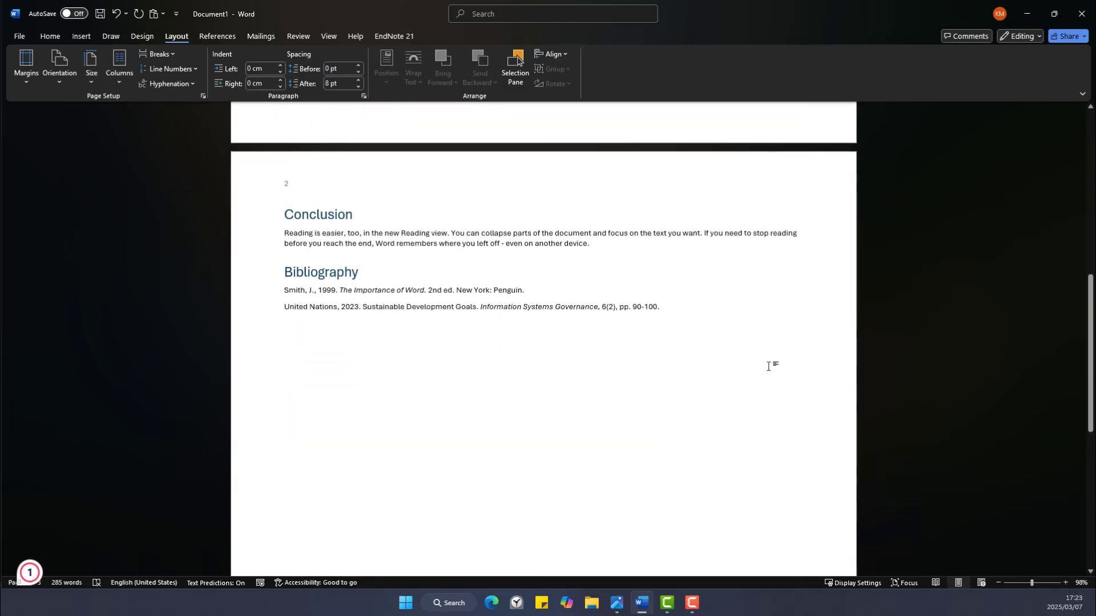
scroll(762, 367, up, 10)
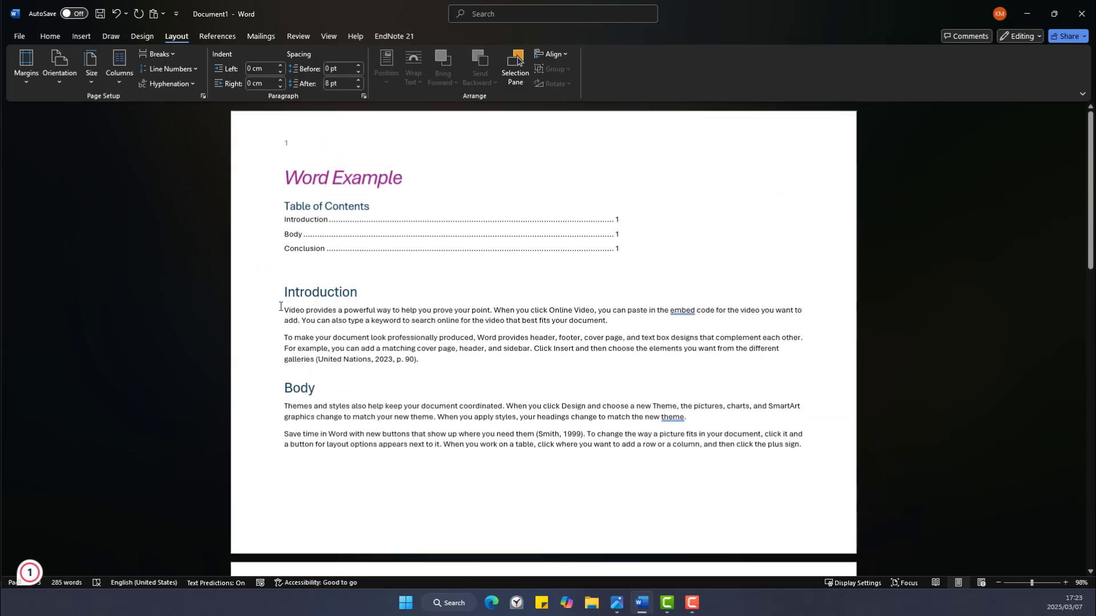
Format both Introduction paragraphs as two columns, one paragraph per column.
drag(280, 306, 419, 360)
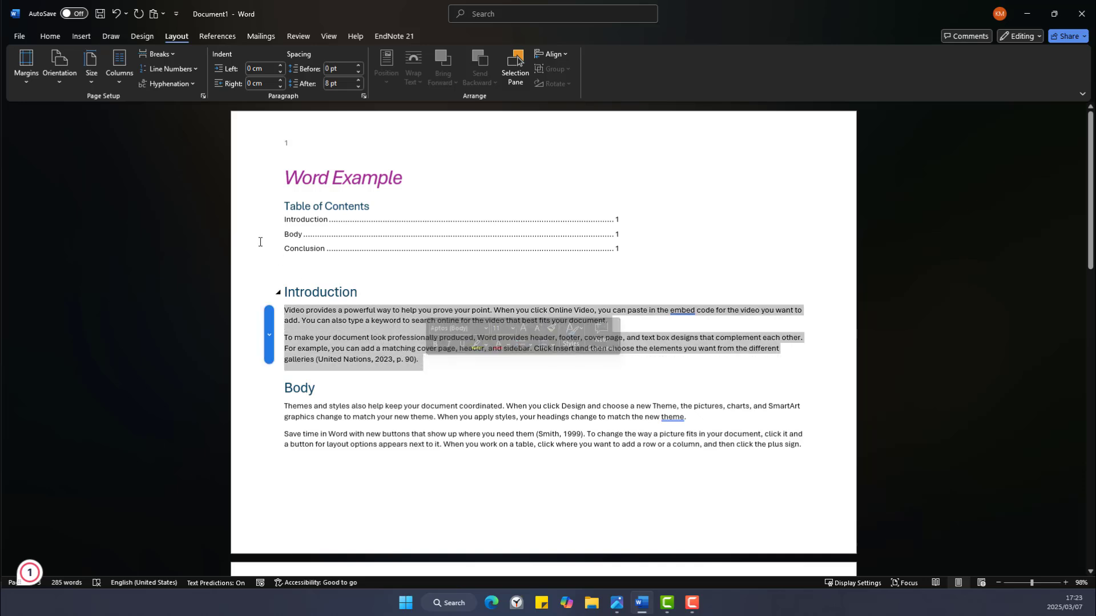
click(122, 85)
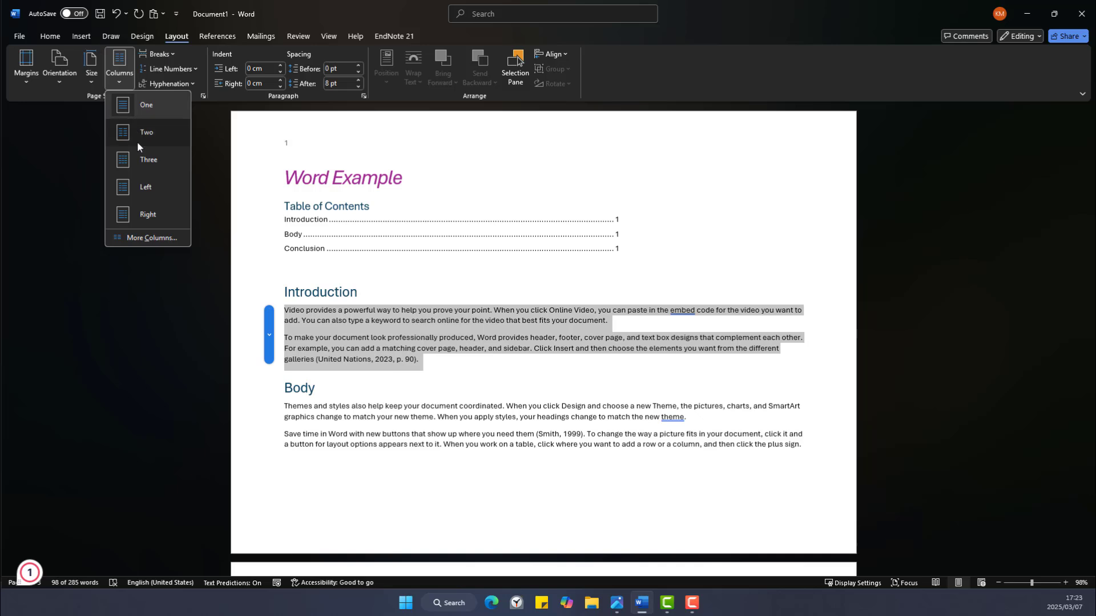
click(138, 142)
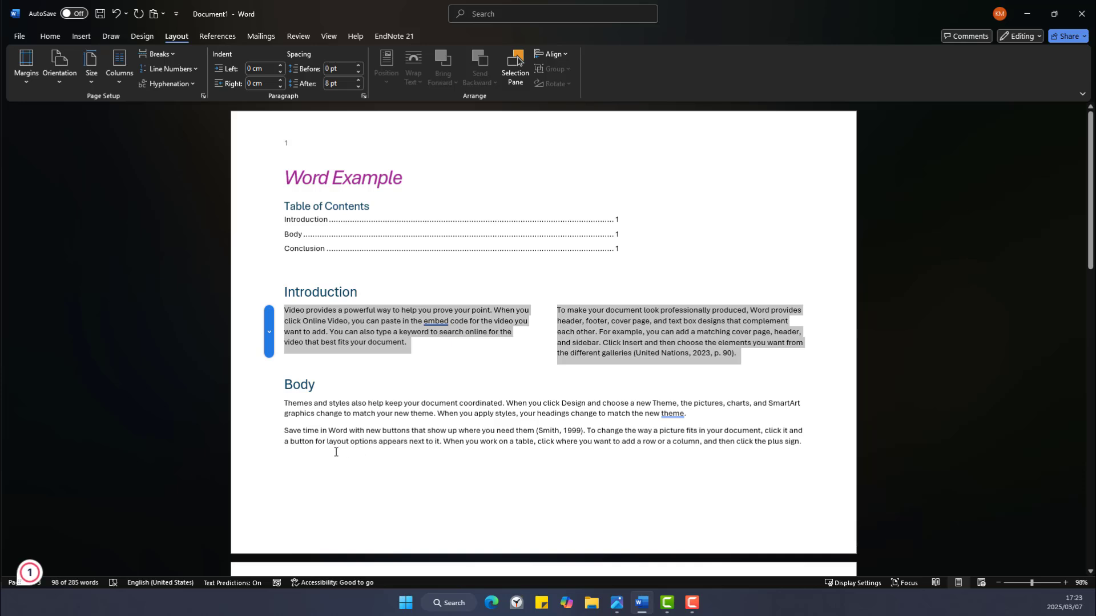
click(361, 477)
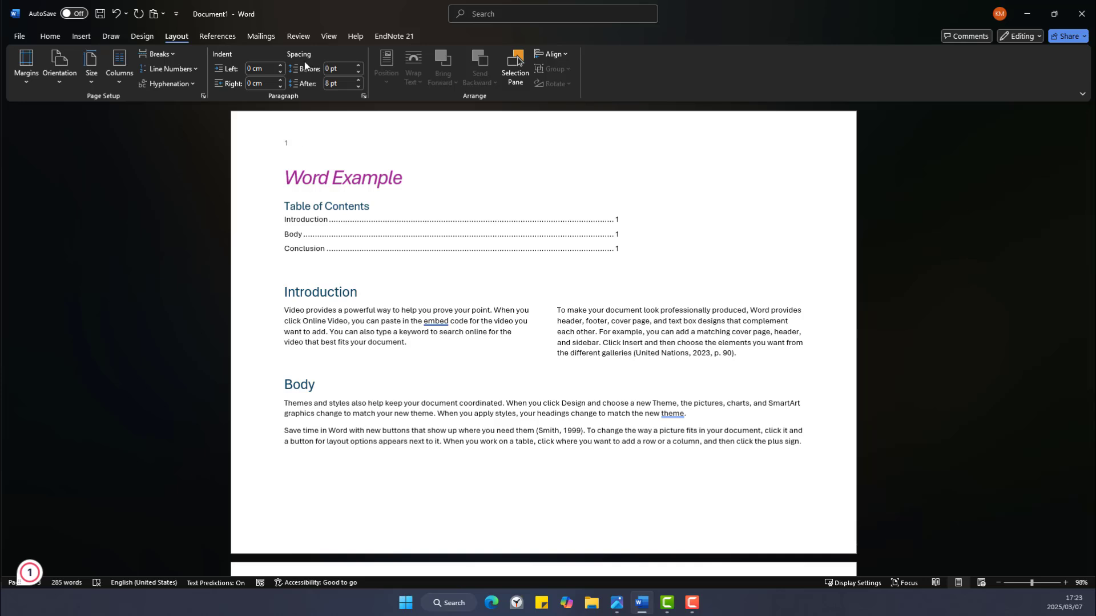
click(329, 37)
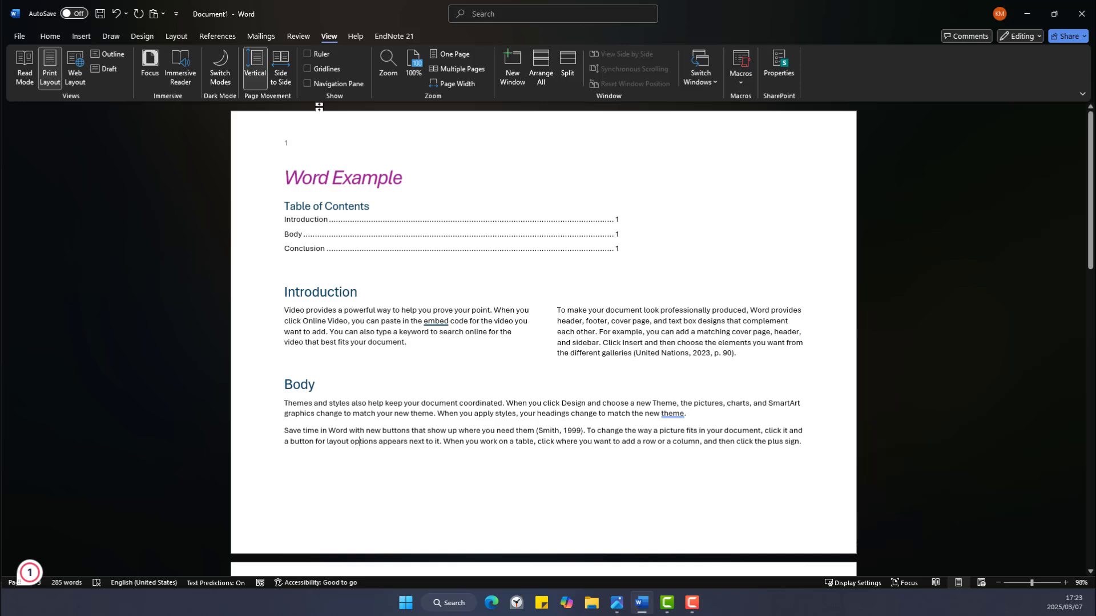
click(306, 54)
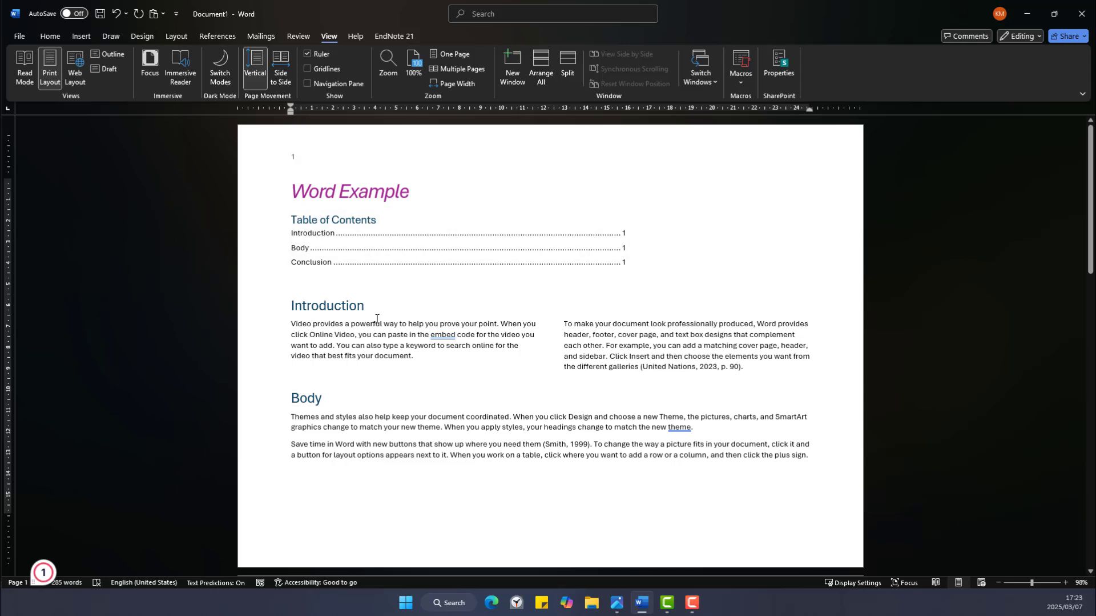
click(309, 54)
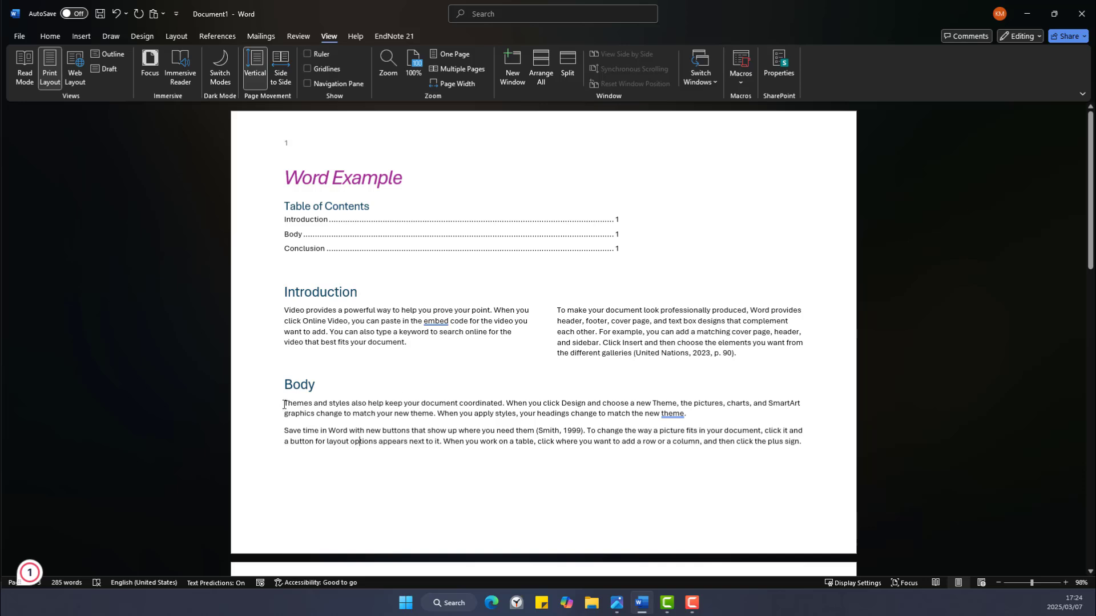
click(51, 37)
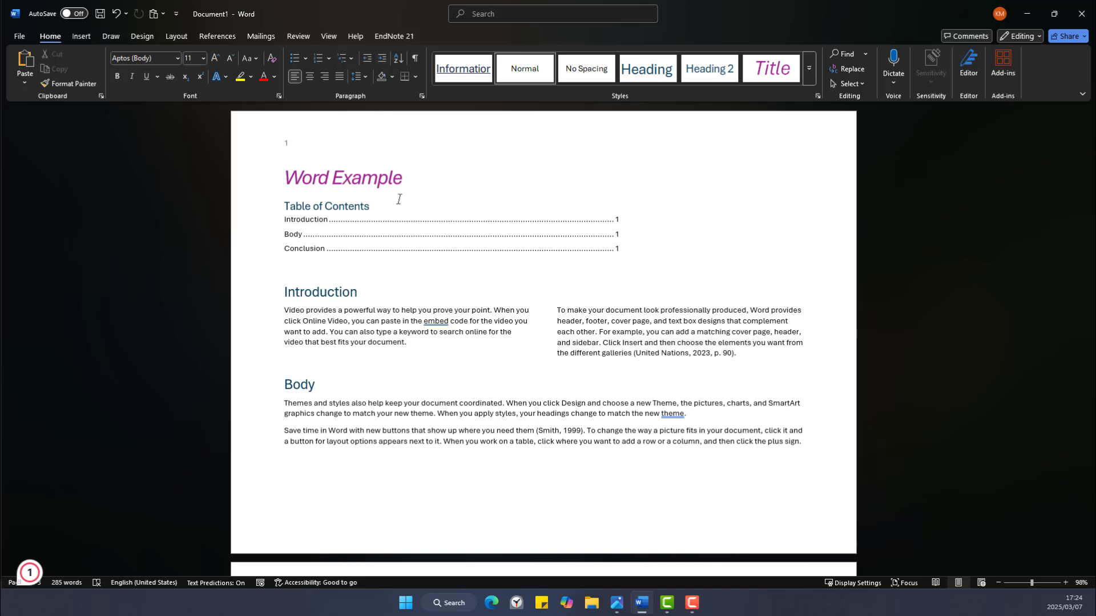
click(177, 39)
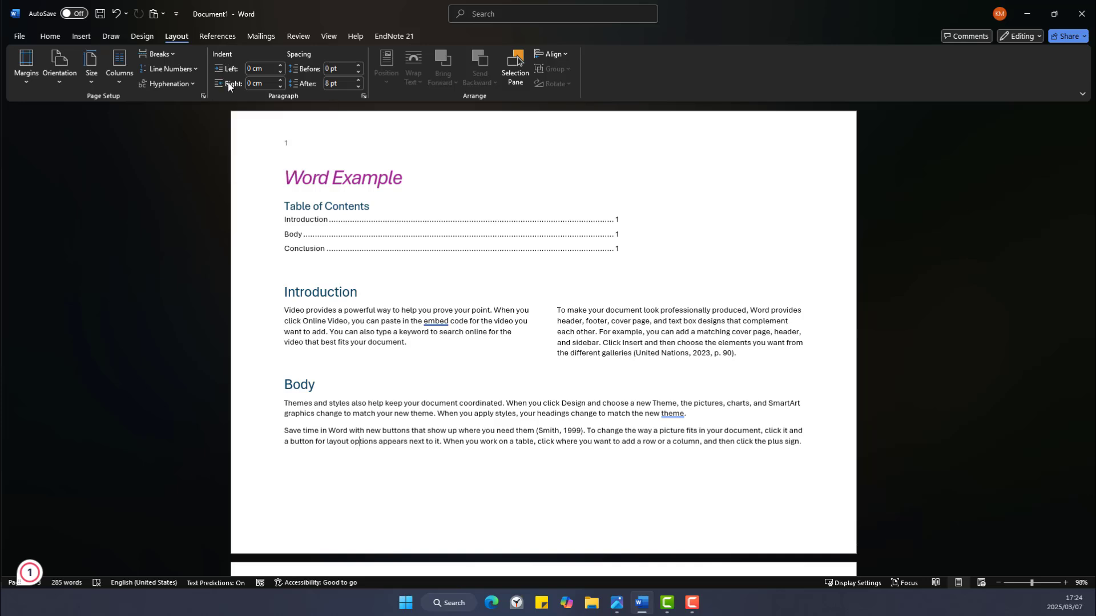
Zoom to about 236% and give the first Body paragraph a 0,1 cm left indent.
click(283, 403)
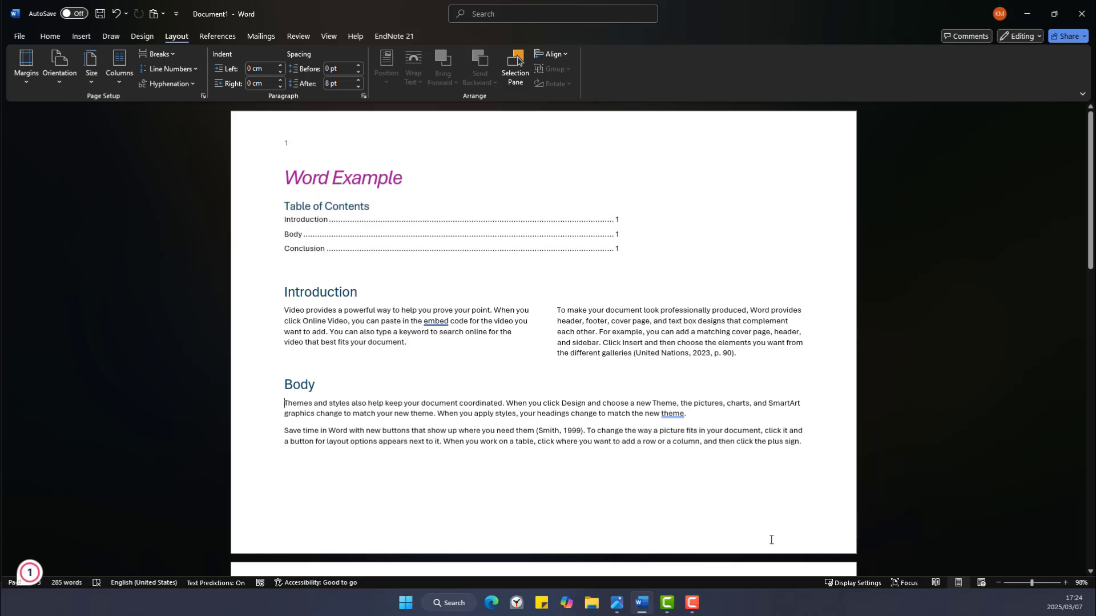
drag(1031, 583, 1043, 581)
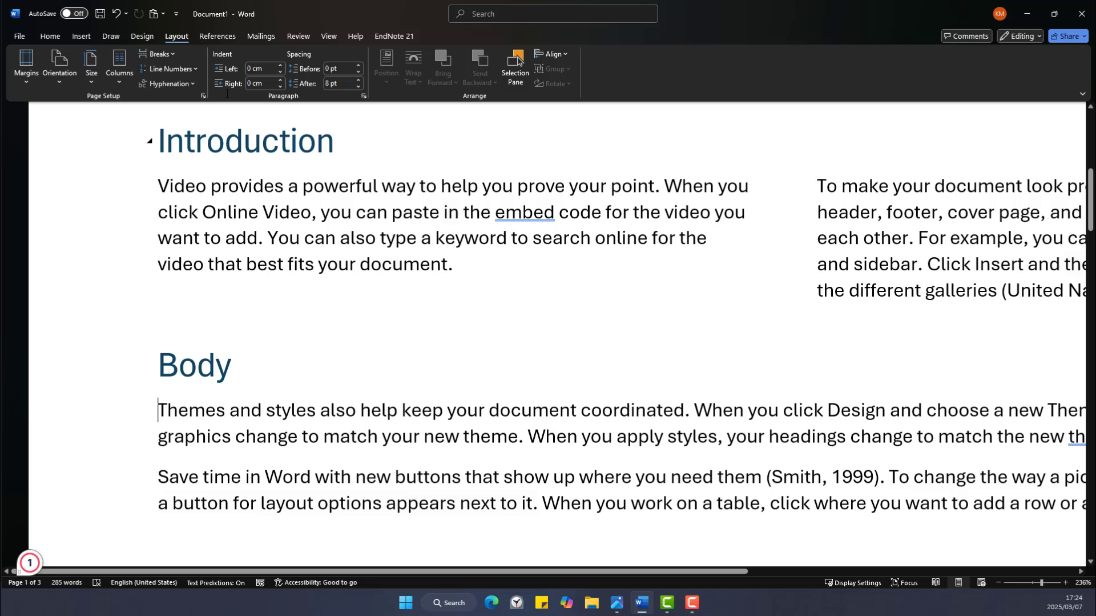
click(279, 66)
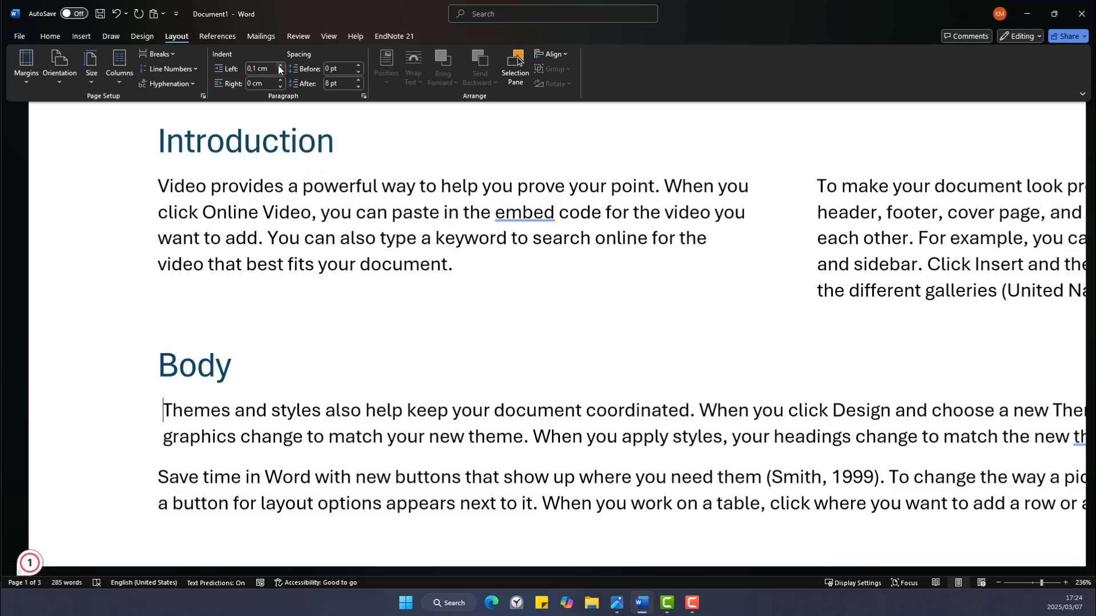
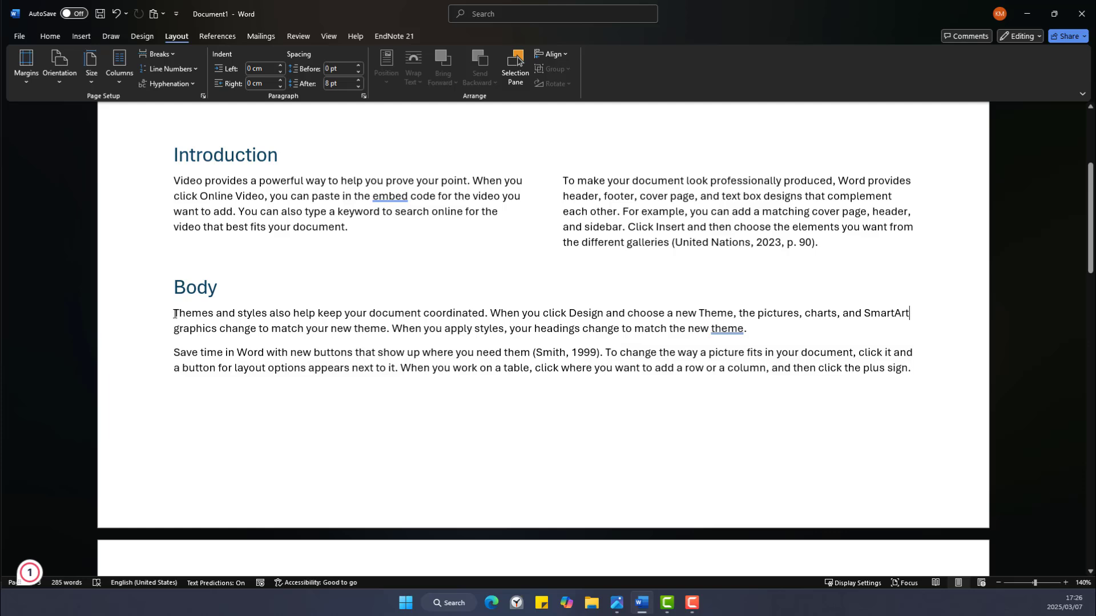
Give the first Body paragraph a hanging indent.
click(174, 313)
click(364, 97)
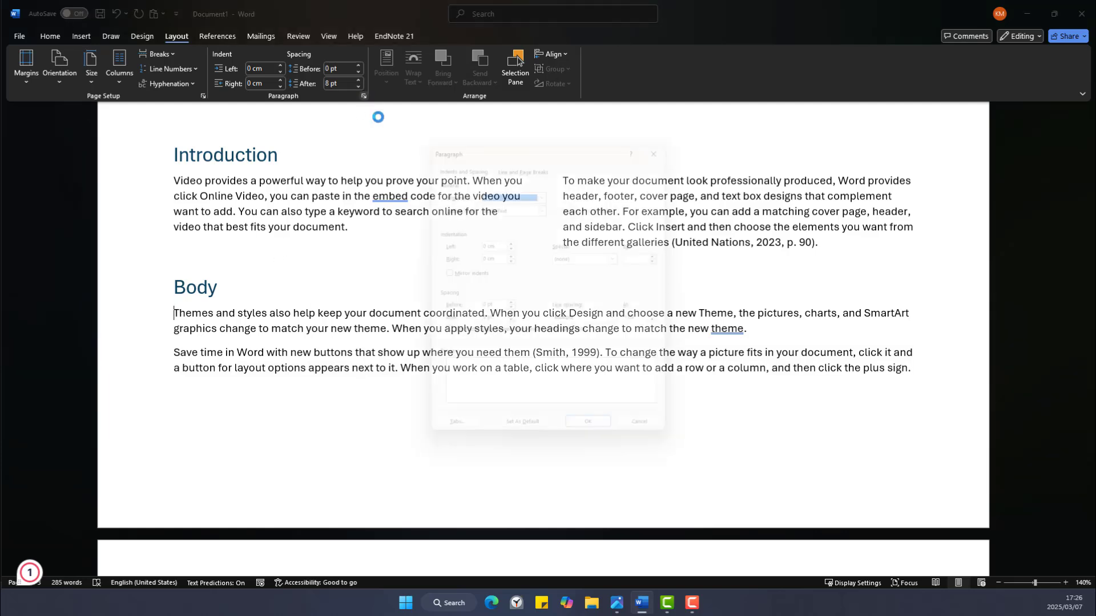
click(622, 252)
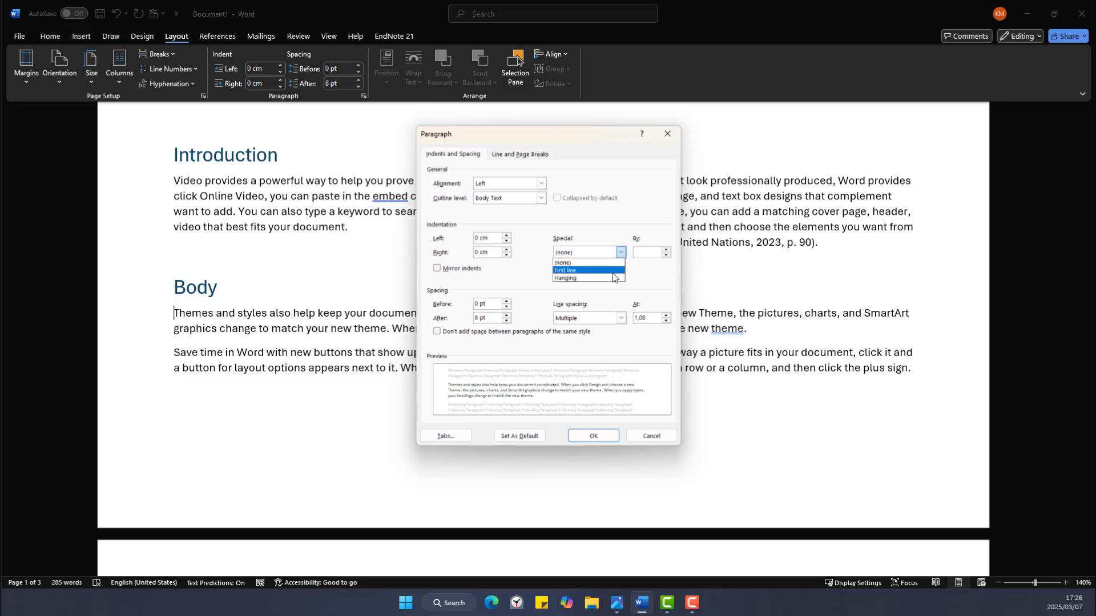
click(614, 278)
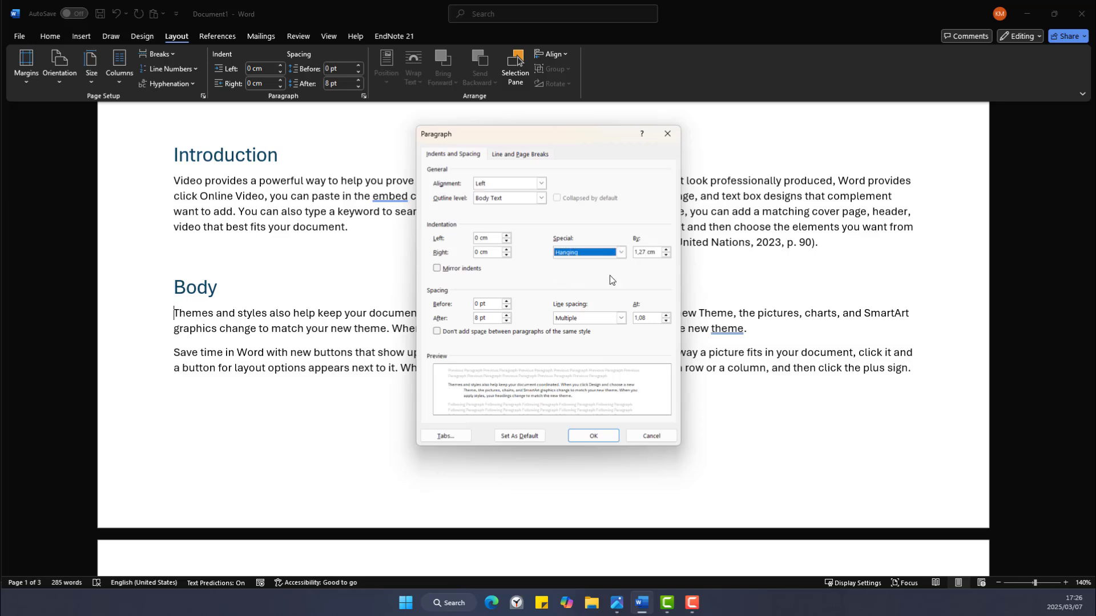
click(594, 435)
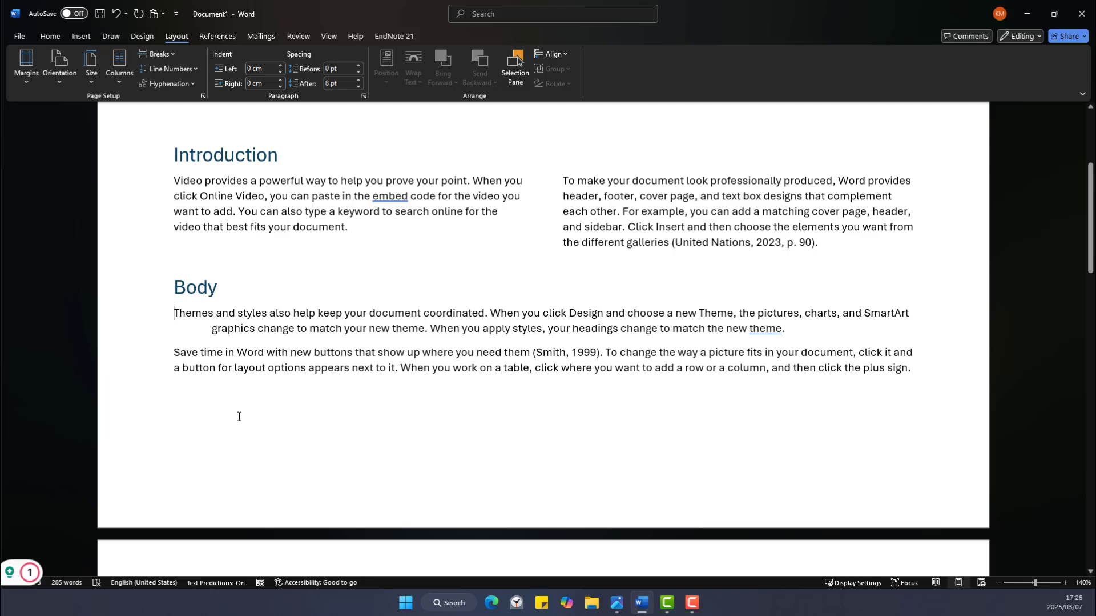
Give the second Body paragraph, 'Save time', a 1,27 cm first-line indent.
click(169, 353)
click(364, 97)
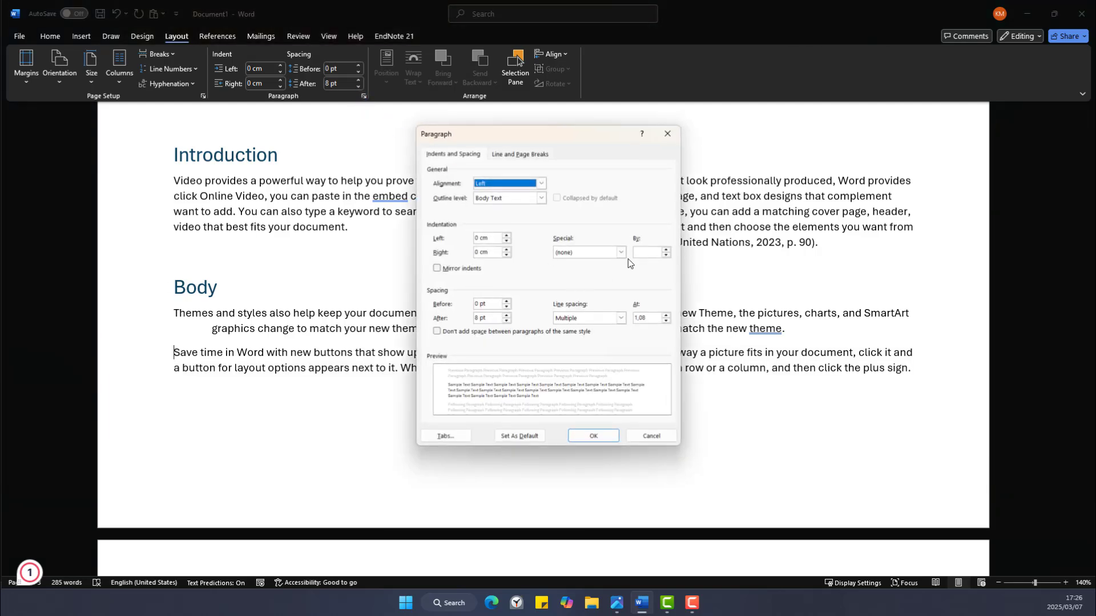
click(622, 253)
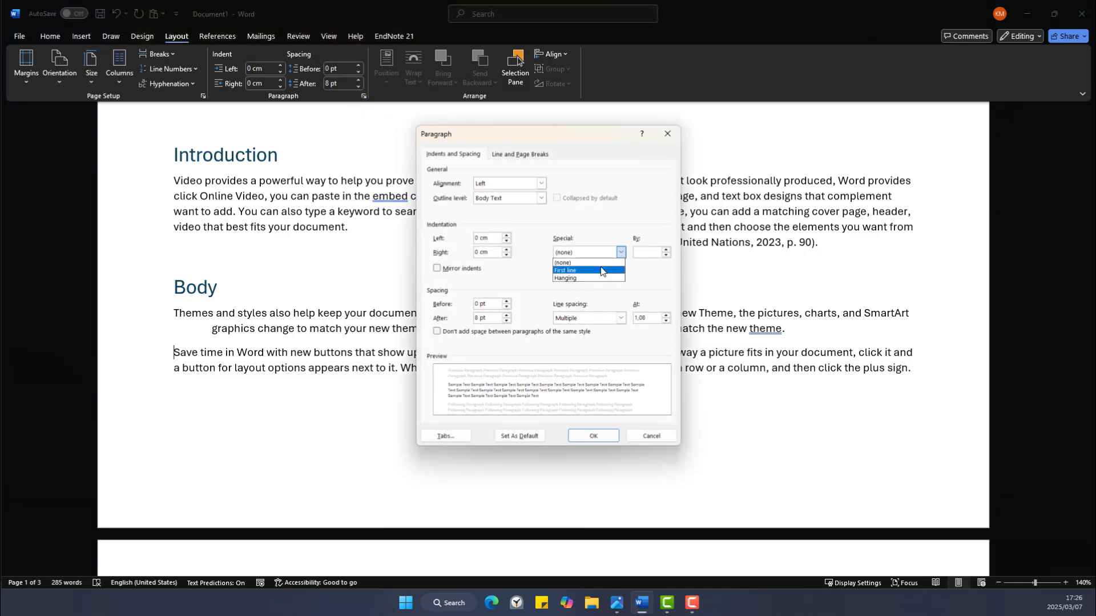
click(601, 270)
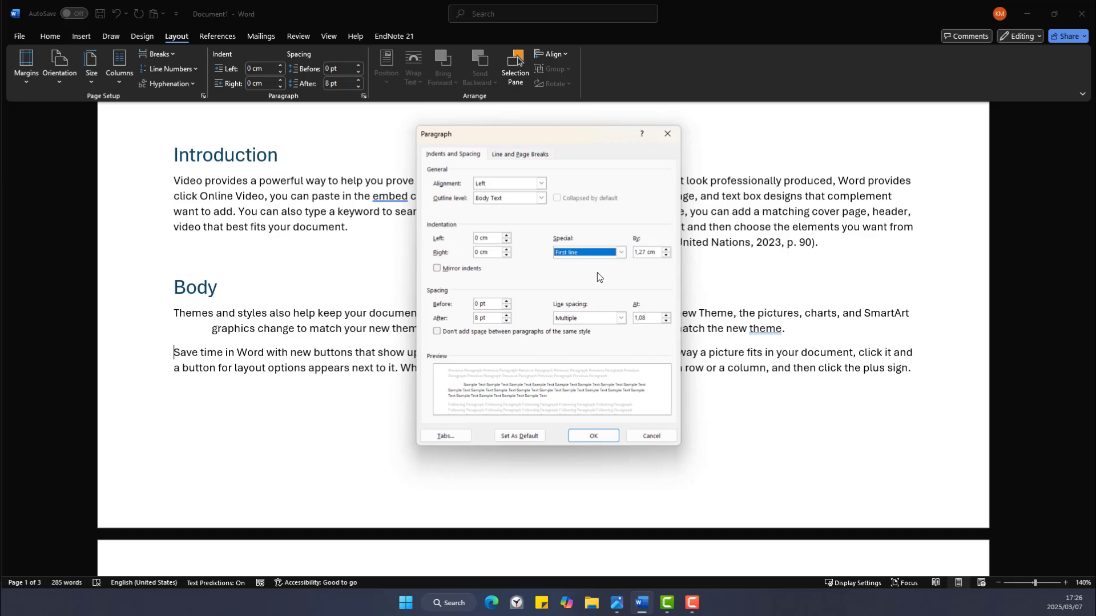
click(592, 436)
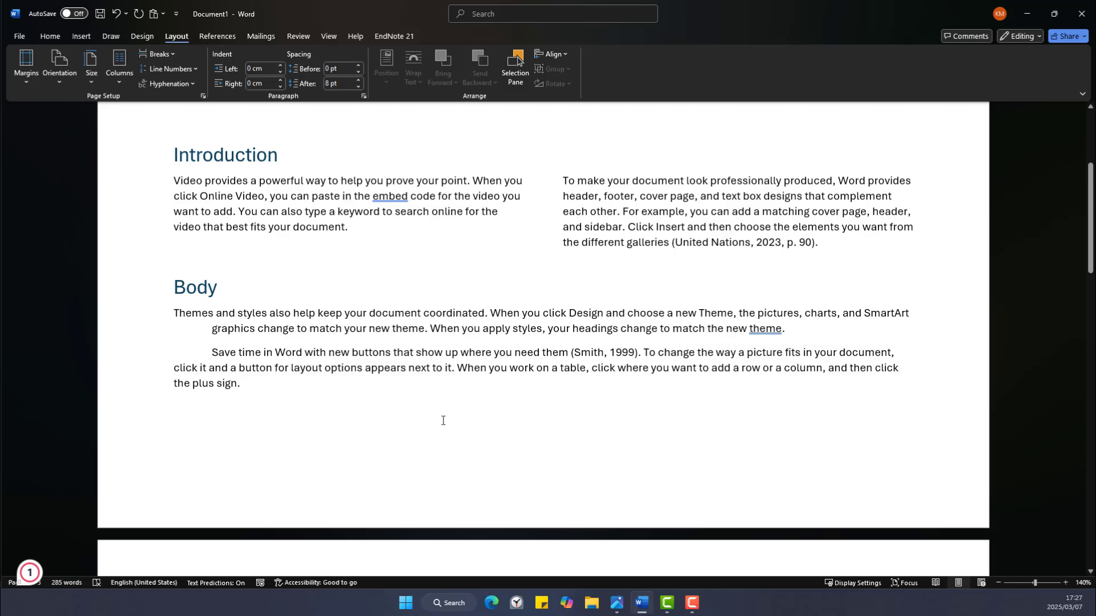
Place the cursor right after 'embed' in the Introduction with the References tools shown.
scroll(443, 420, up, 3)
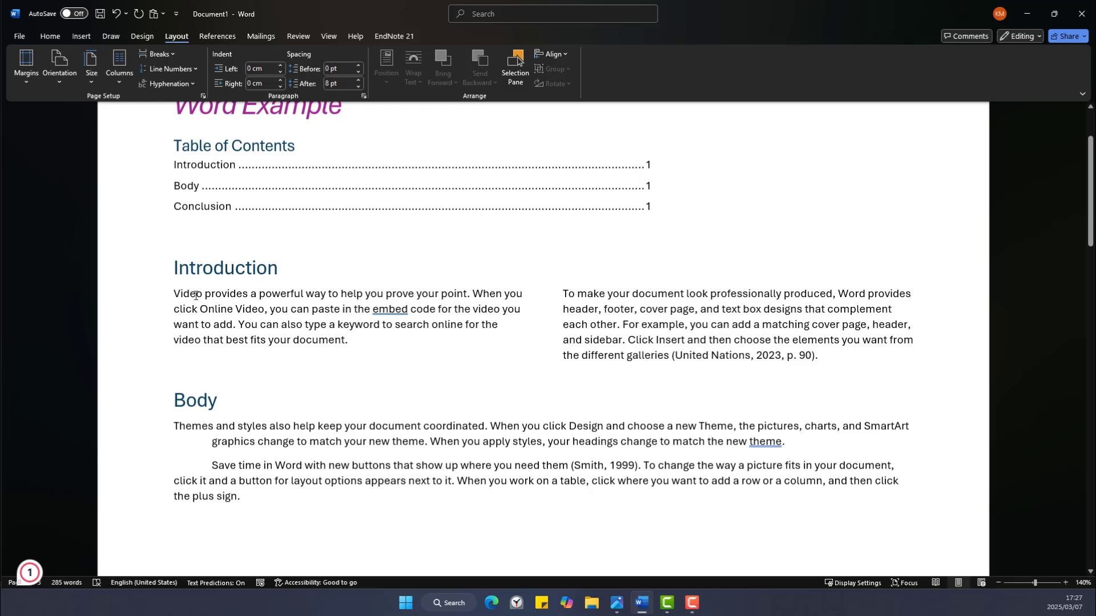
double_click(377, 315)
click(492, 366)
click(203, 39)
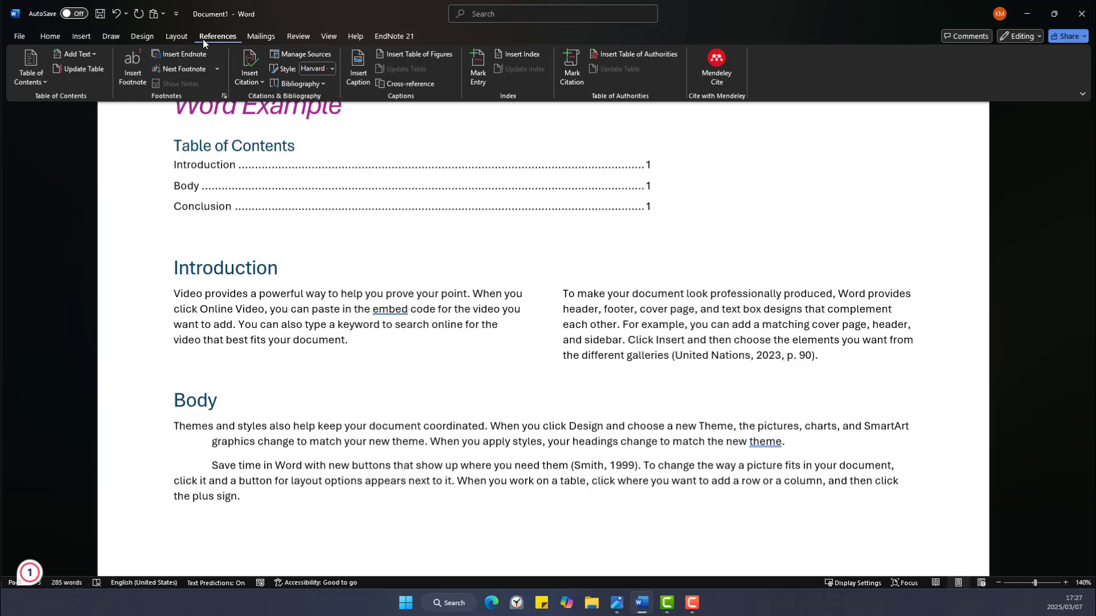
Insert a footnote after 'embed' reading 'Embedding means to include an object in another piece of work'.
click(124, 74)
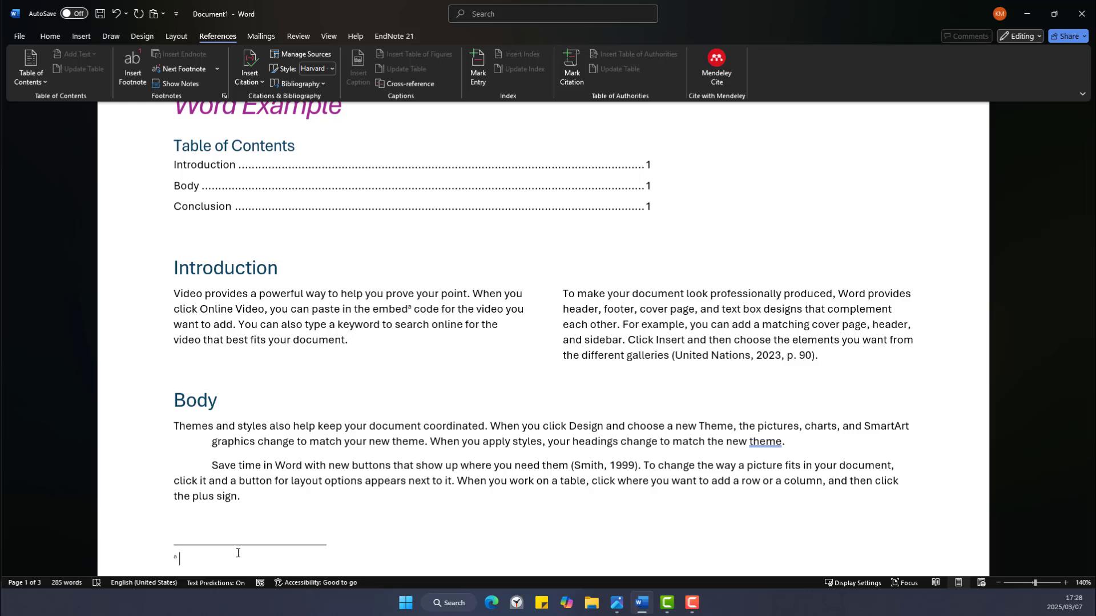
text(Embedding means to include an ob)
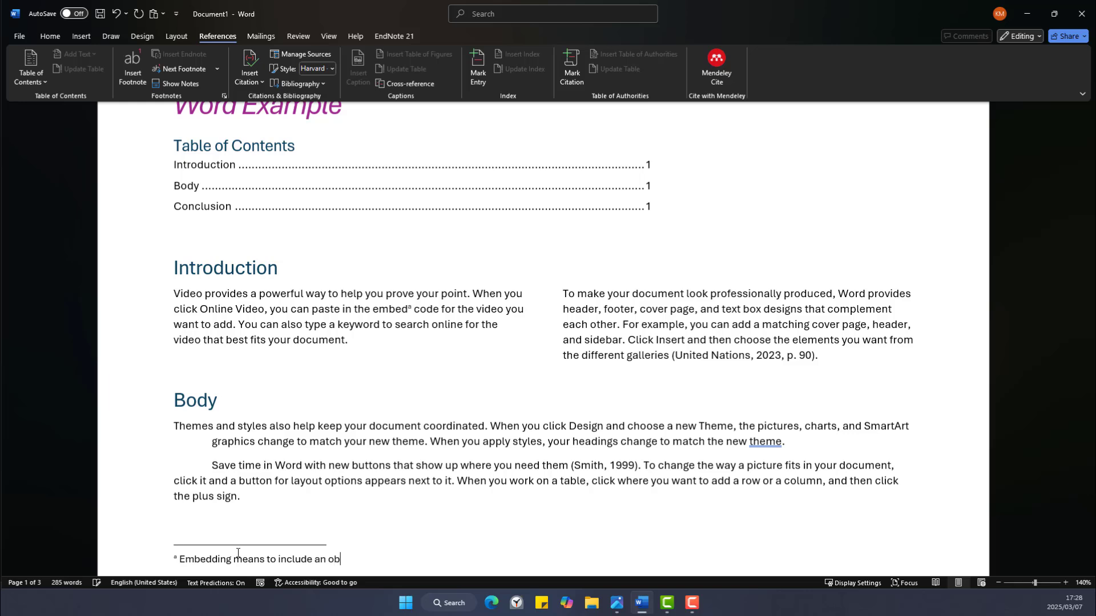
text(ject in another piece of work.)
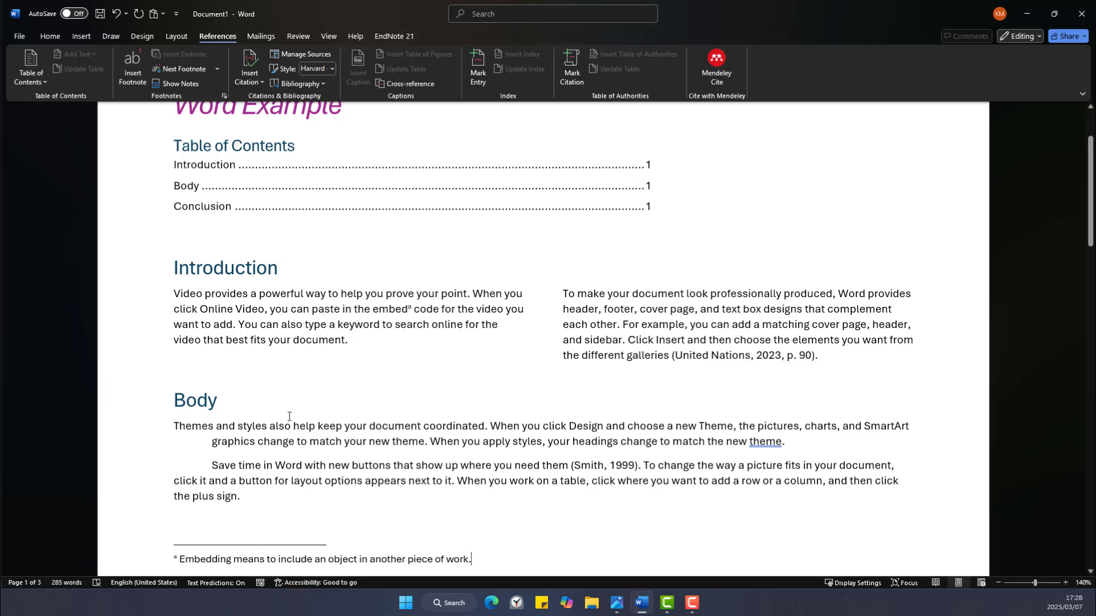
click(411, 308)
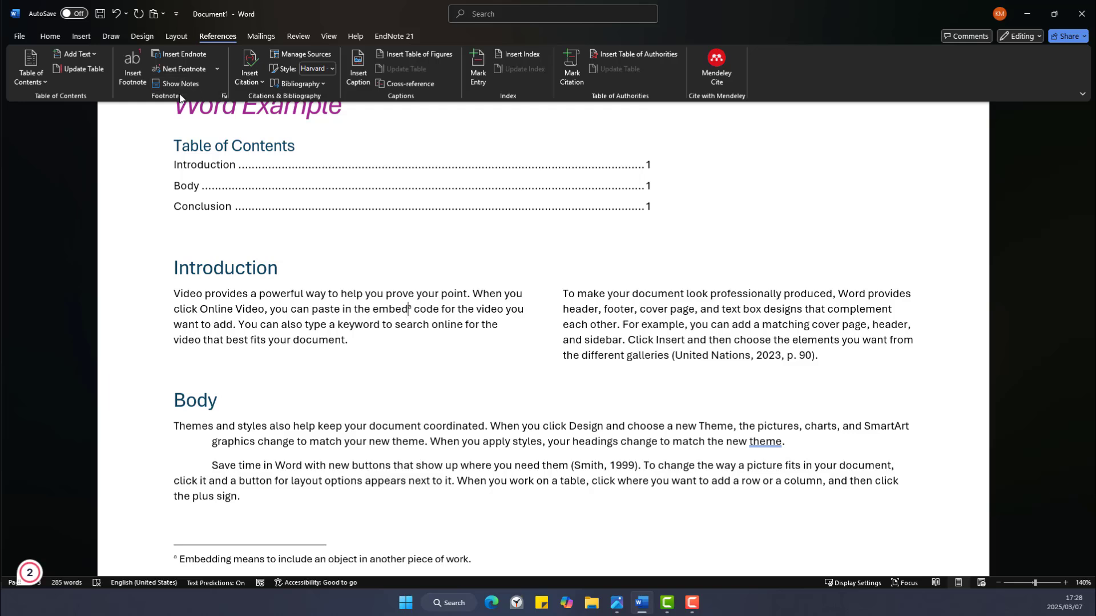
Apply the 1, 2, 3 number format to footnotes so the embed footnote is marked 1.
click(224, 96)
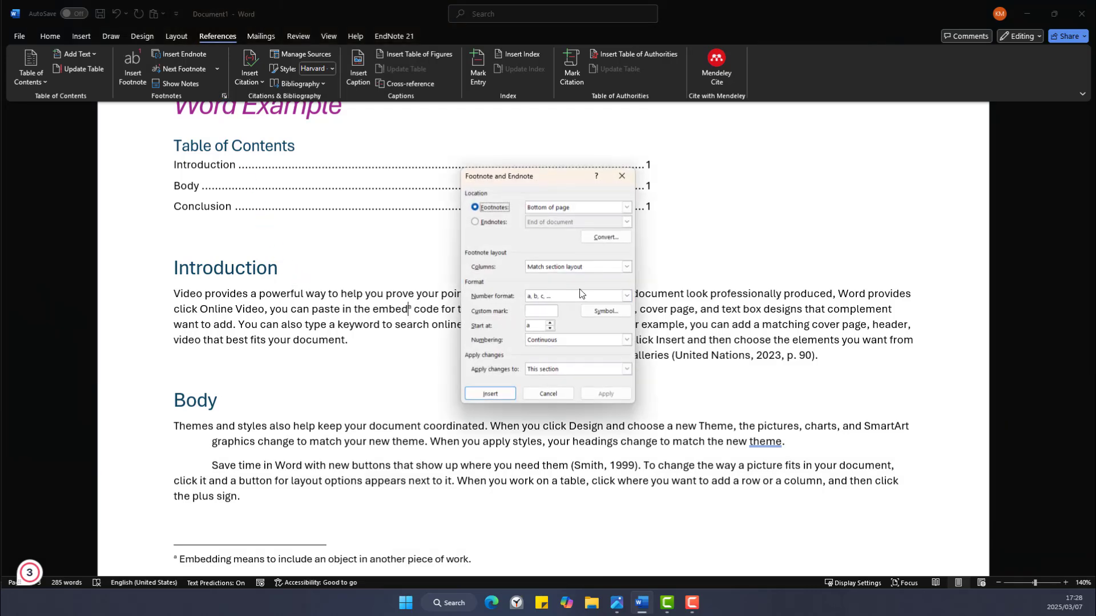
click(627, 298)
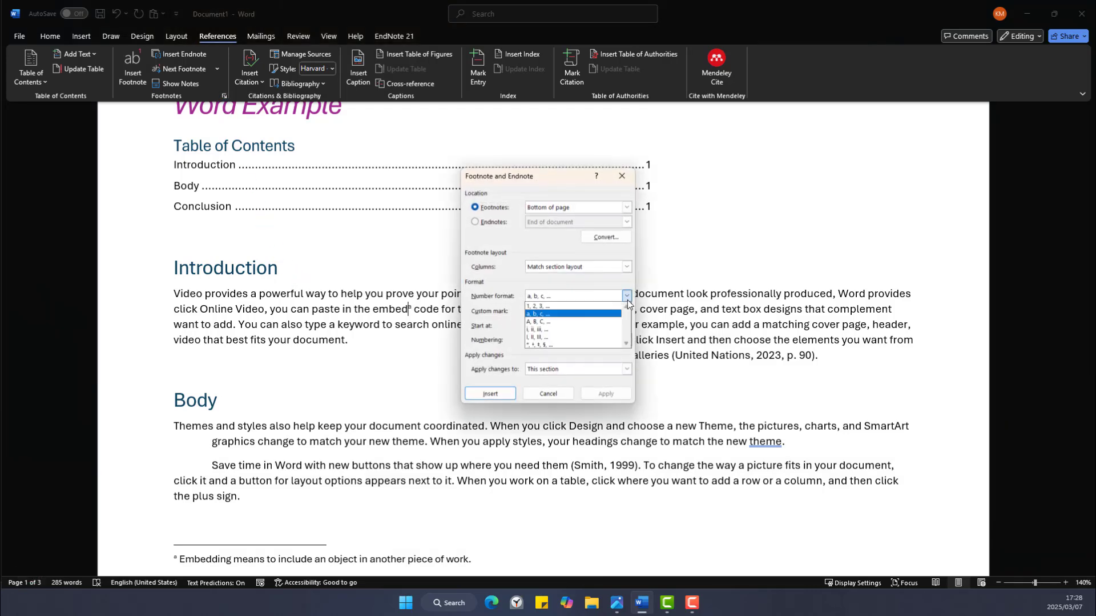
click(604, 306)
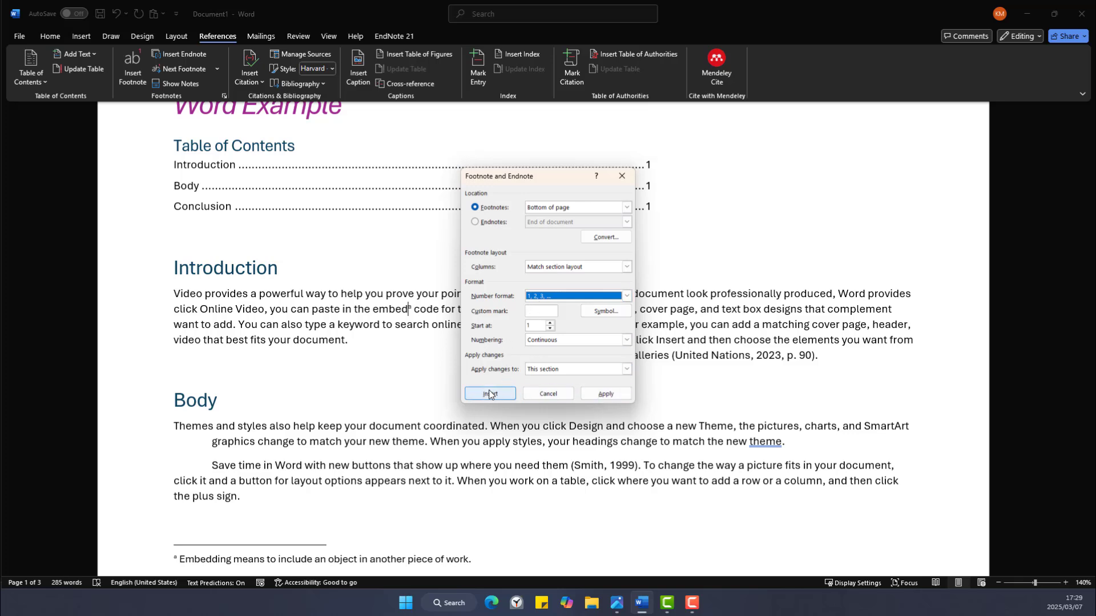
click(607, 393)
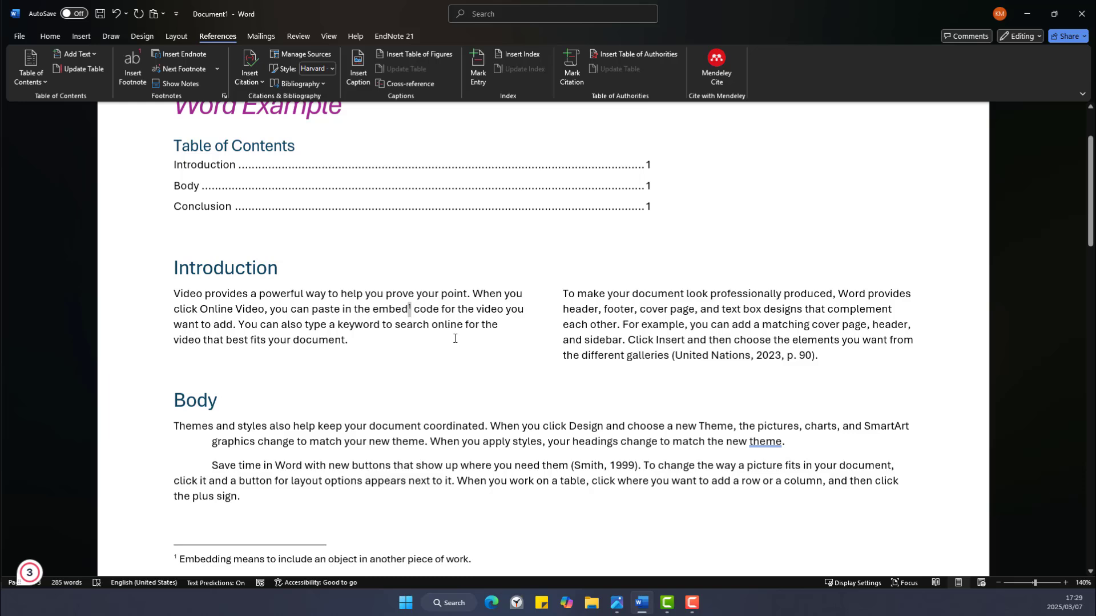
Delete the footnote on 'embed' and insert an endnote in its place.
key(BackSpace)
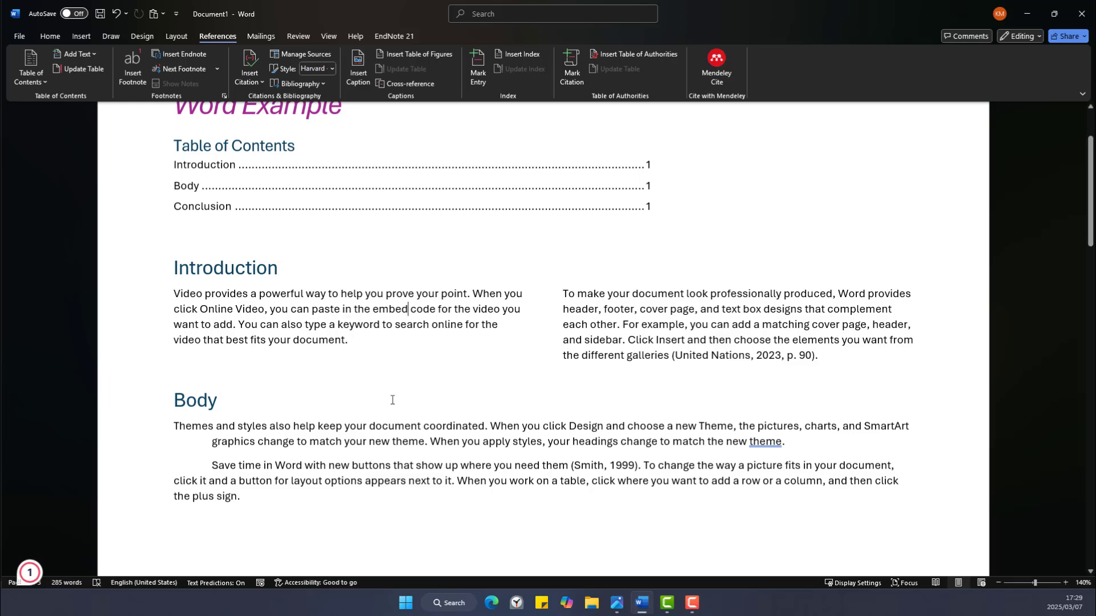
click(264, 513)
click(198, 55)
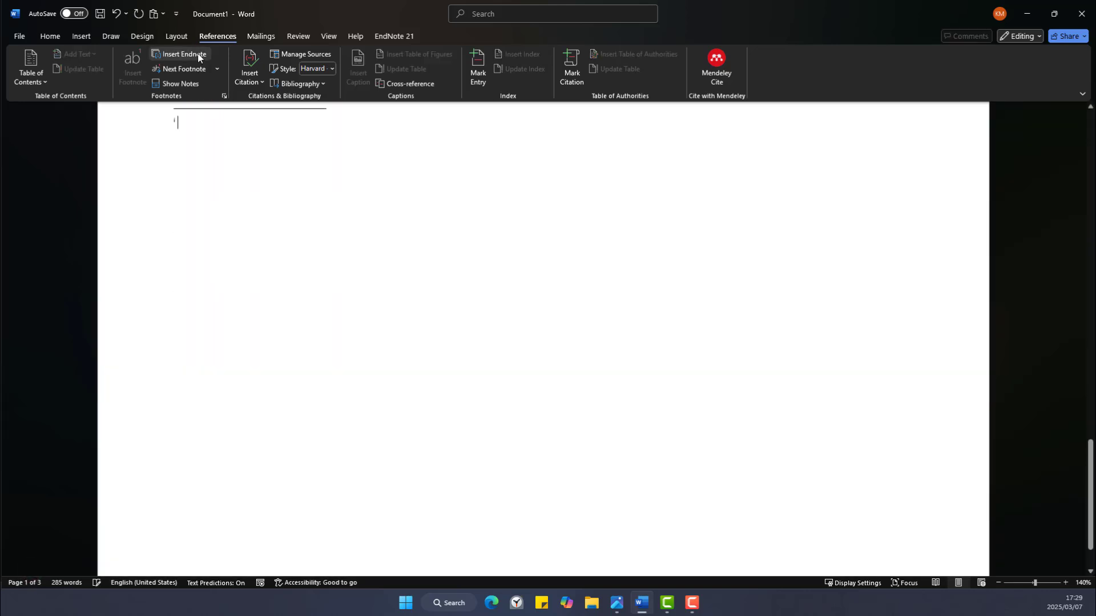
Zoom out to about 96% and put the cursor in the empty endnote on page 3.
scroll(838, 413, up, 3)
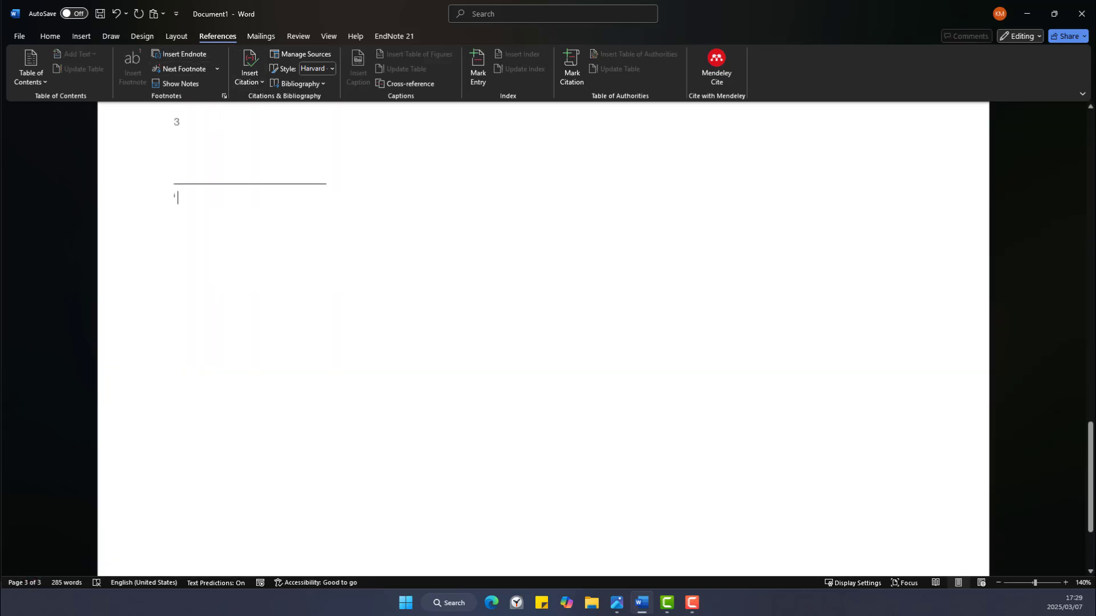
scroll(838, 413, up, 2)
scroll(258, 355, up, 10)
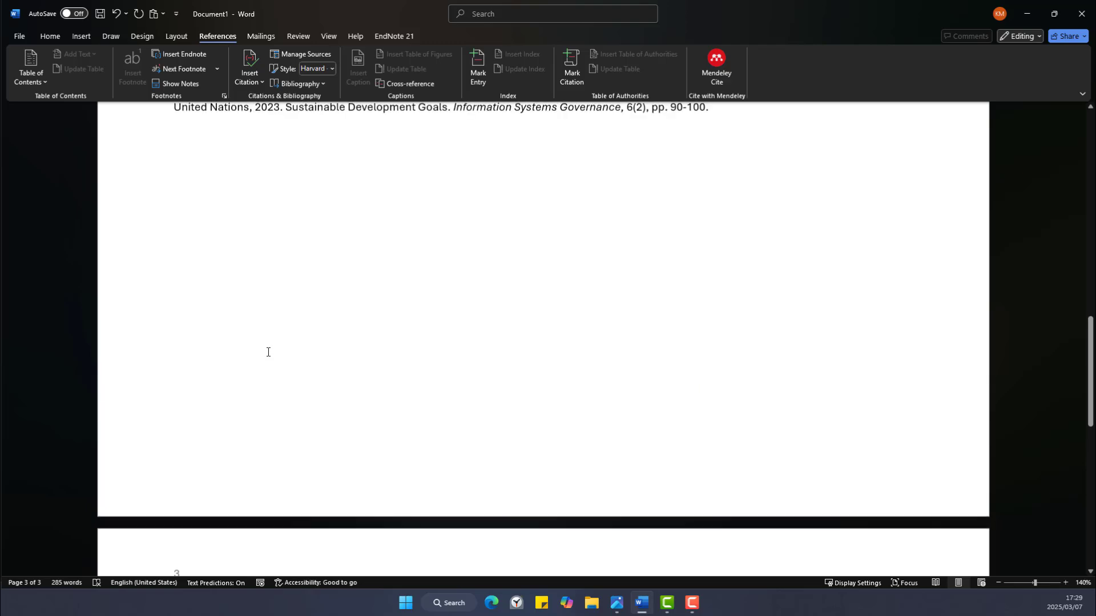
scroll(285, 342, up, 15)
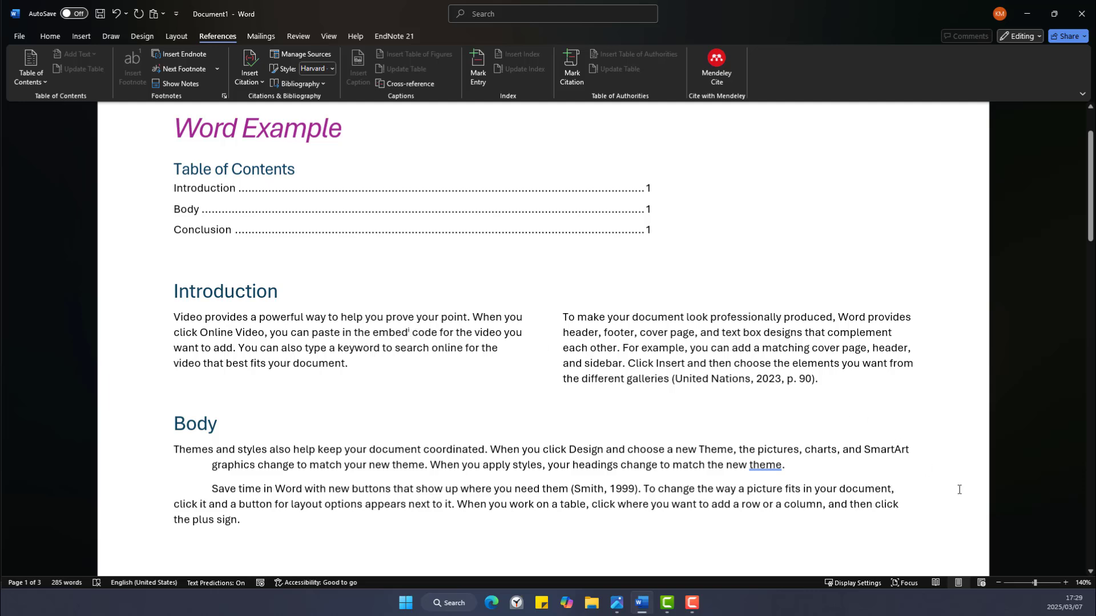
drag(1036, 582, 1031, 582)
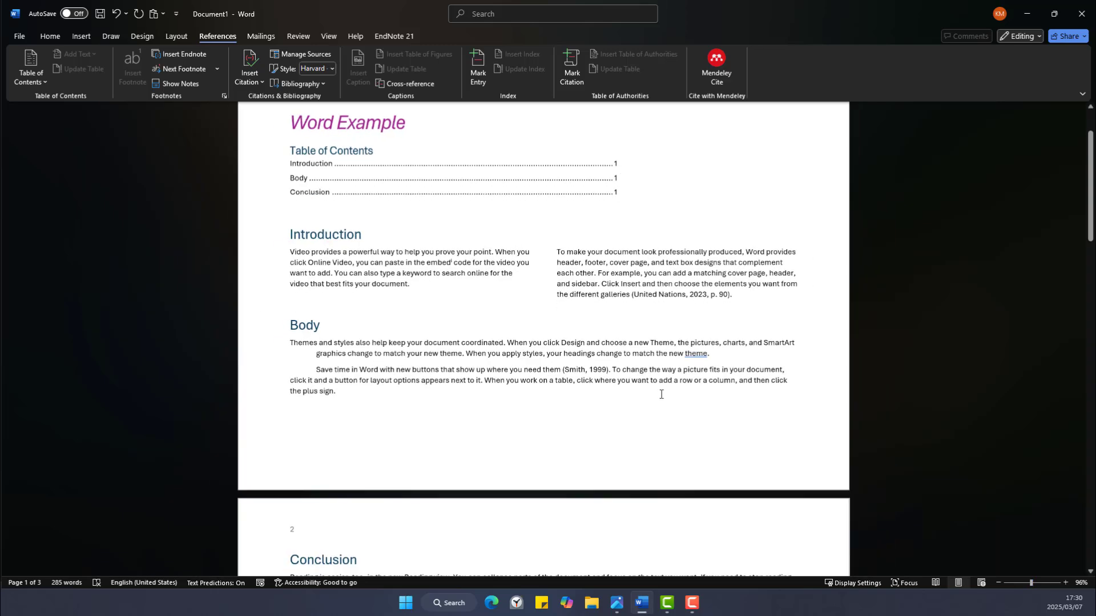
scroll(408, 308, down, 10)
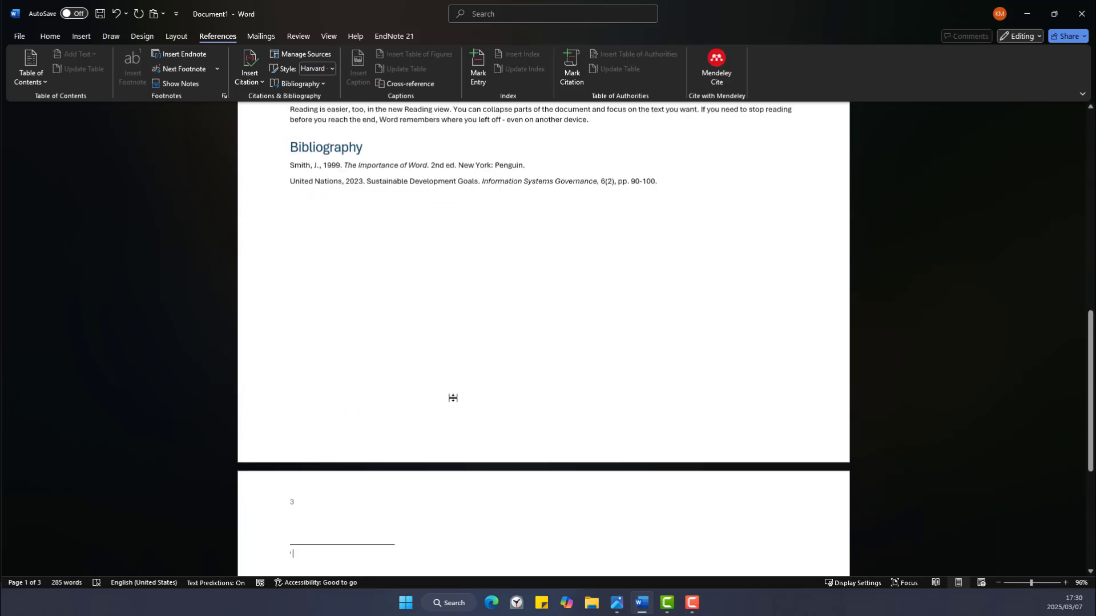
click(362, 423)
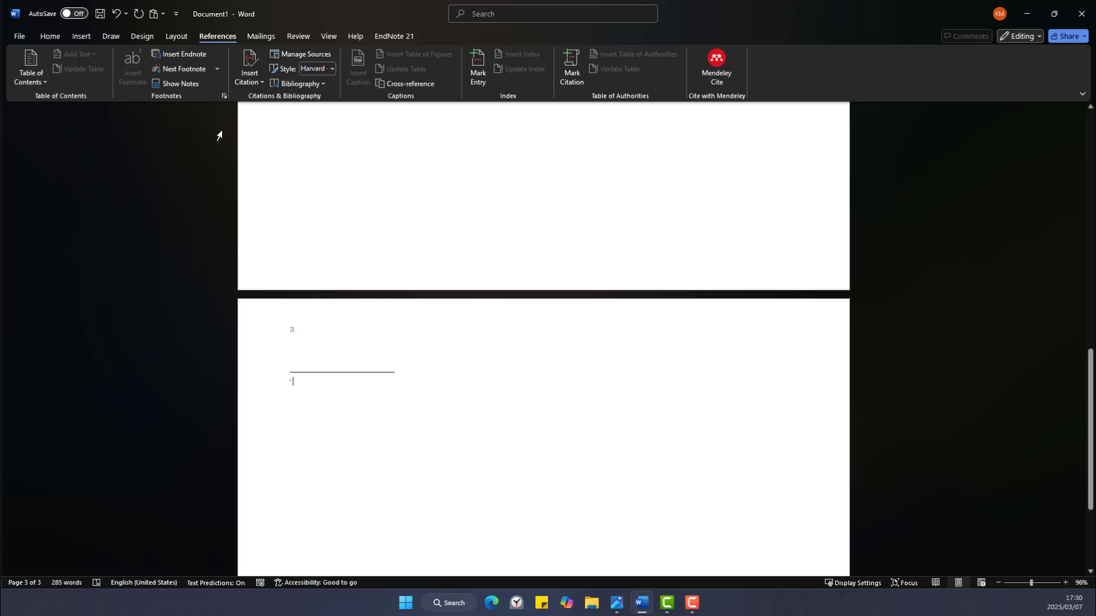
Apply the A, B, C number format to the endnotes.
click(224, 97)
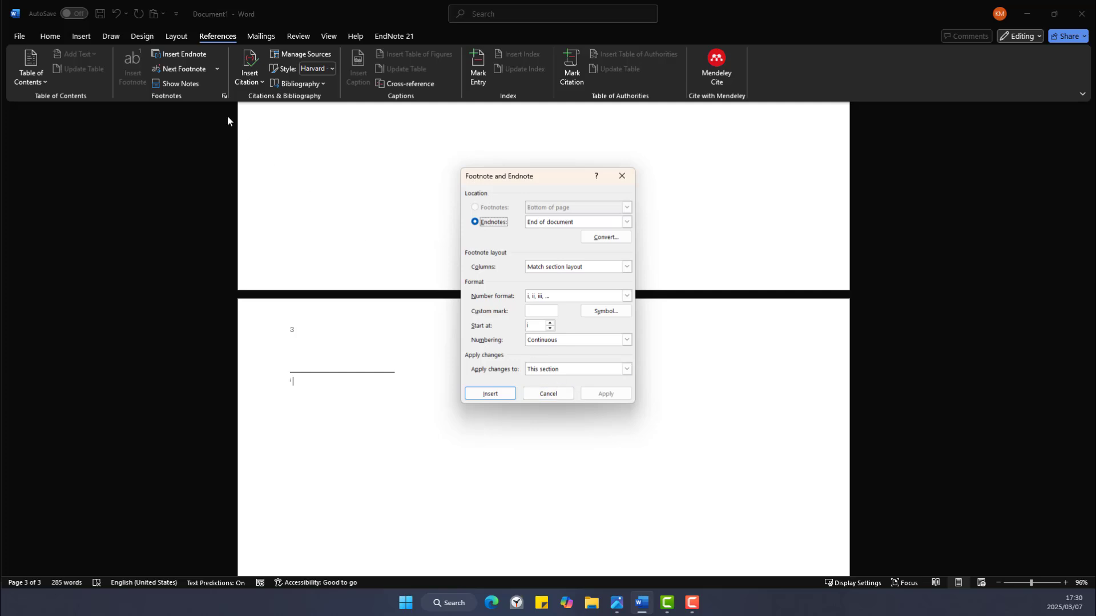
click(627, 295)
click(587, 319)
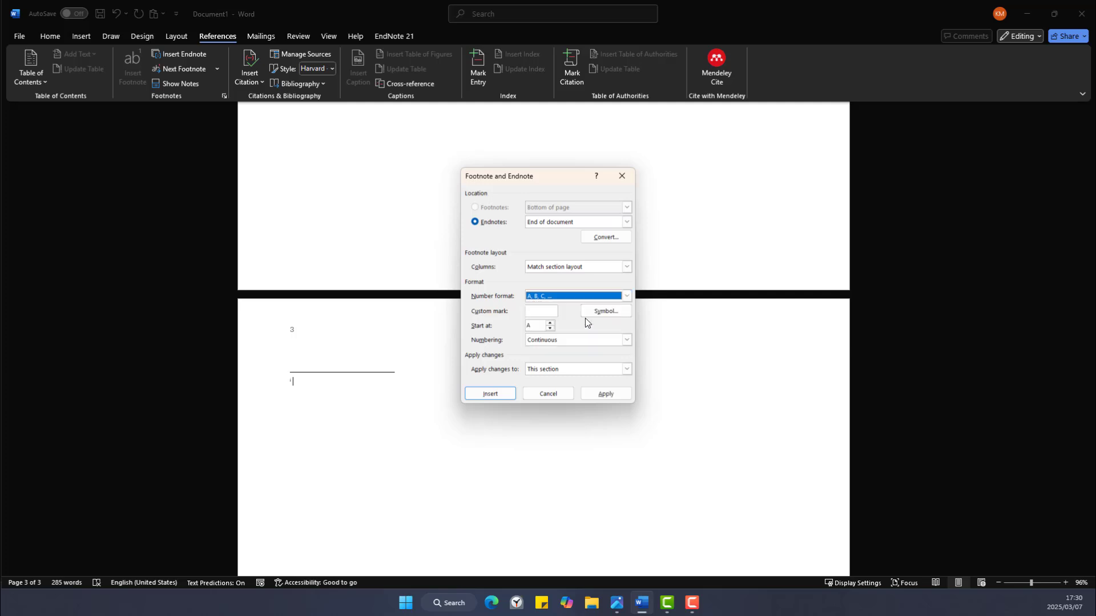
click(601, 394)
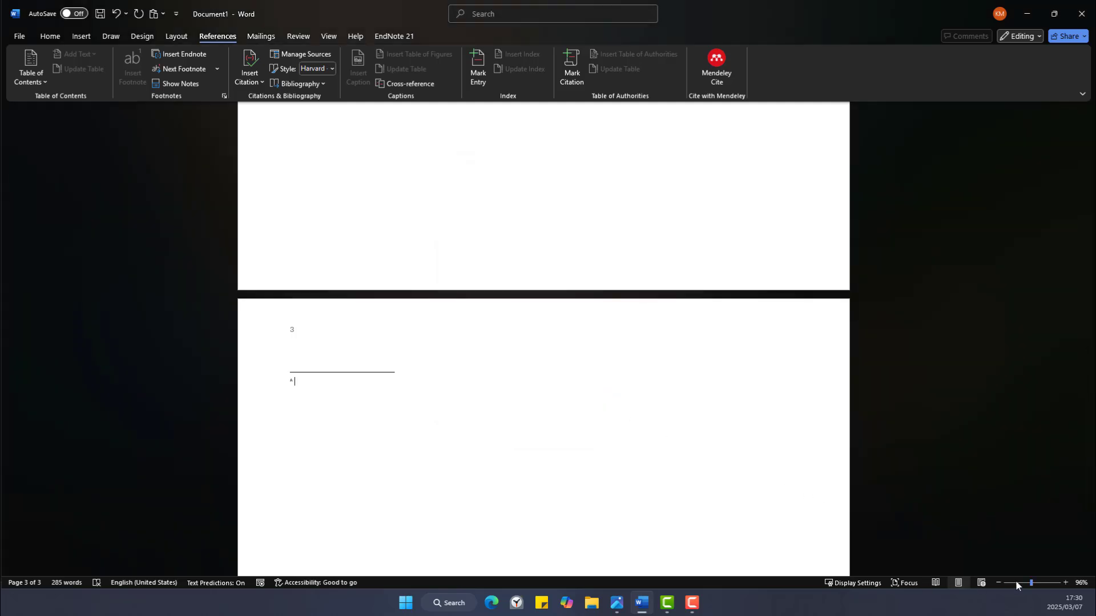
Zoom to 228% and delete the endnote mark after 'embed'.
drag(1033, 583, 1040, 583)
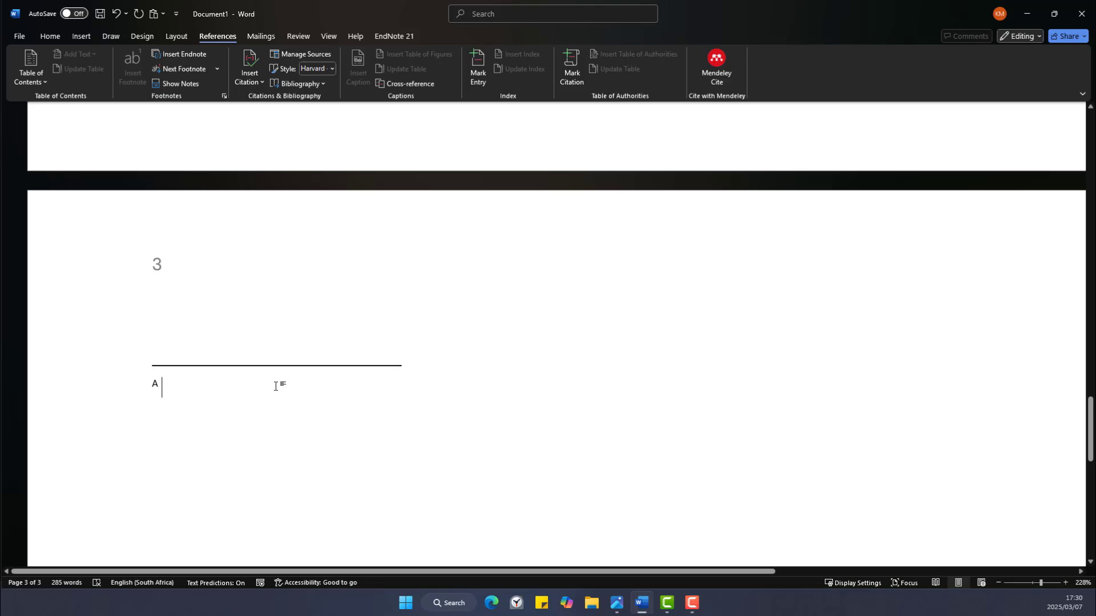
scroll(276, 386, up, 20)
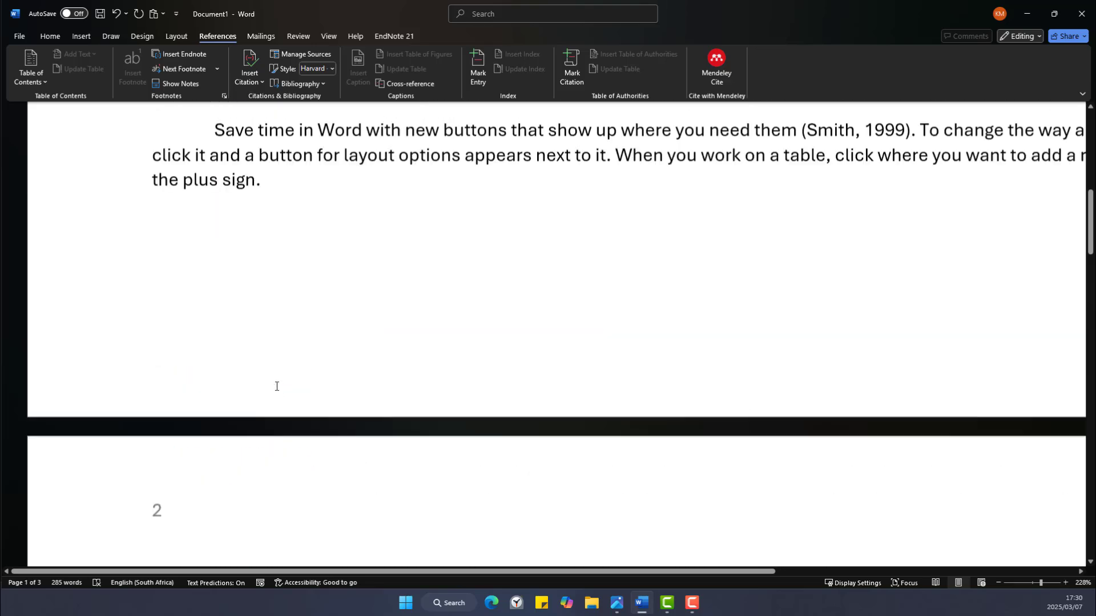
scroll(276, 386, up, 5)
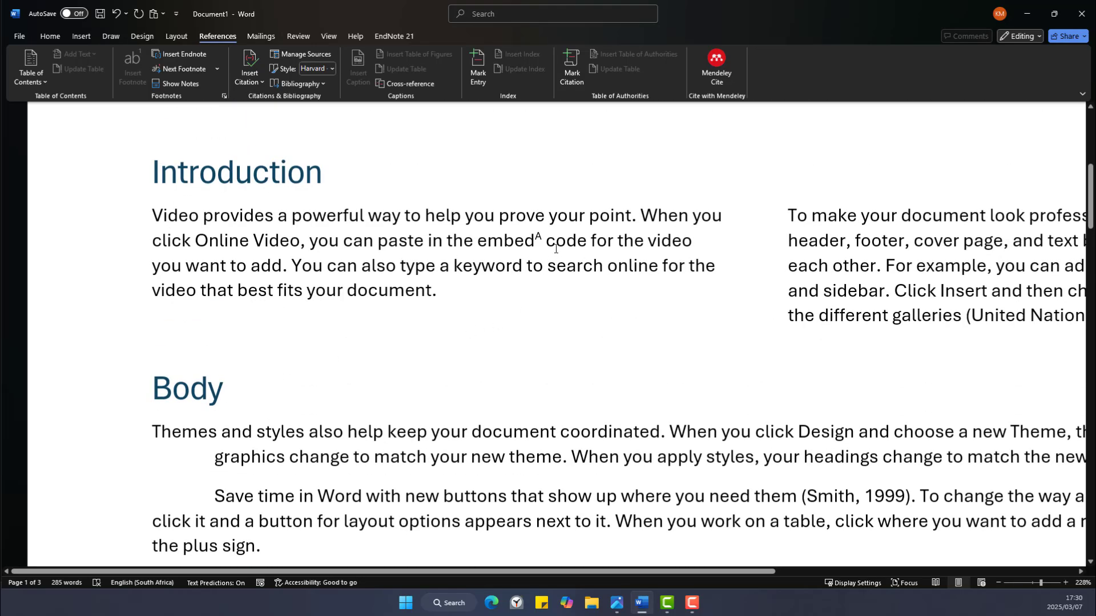
click(538, 240)
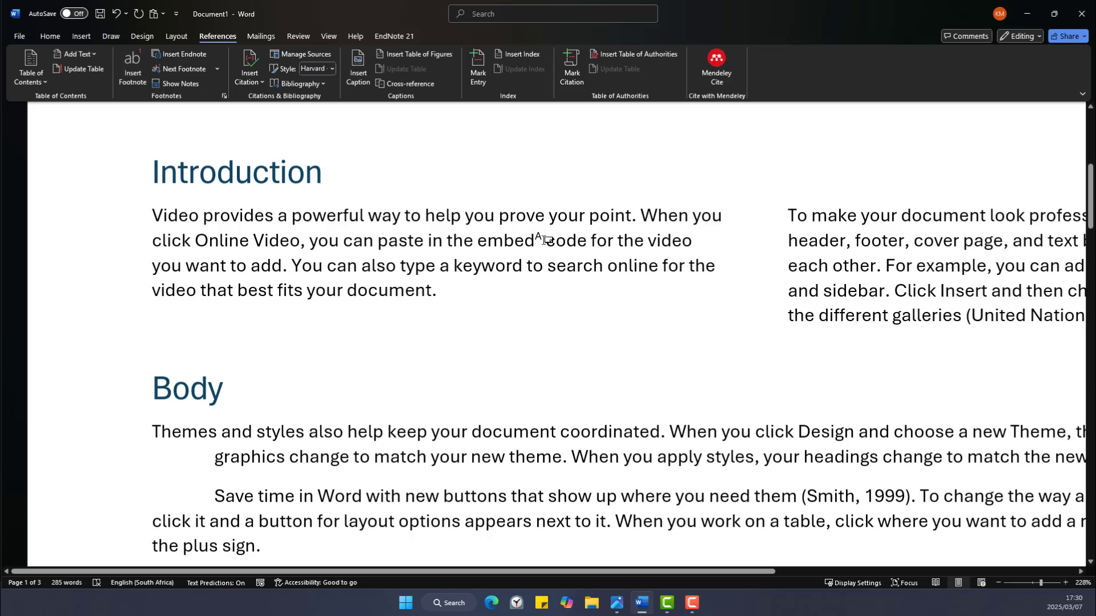
key(BackSpace)
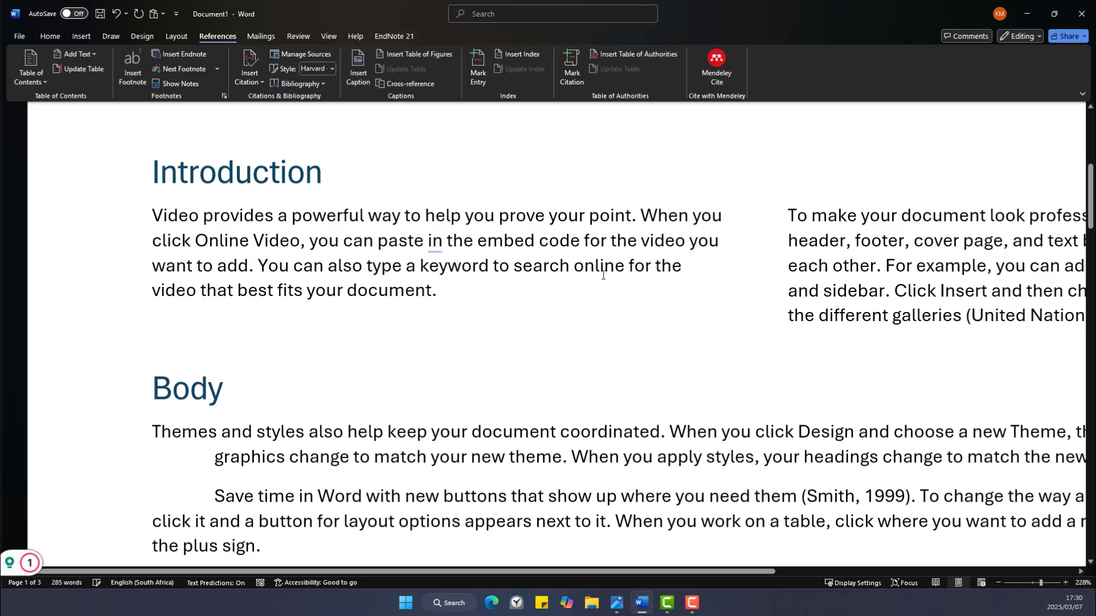
Zoom out to 87%, put the cursor at the top of page 3, and open Page Setup.
scroll(471, 358, down, 20)
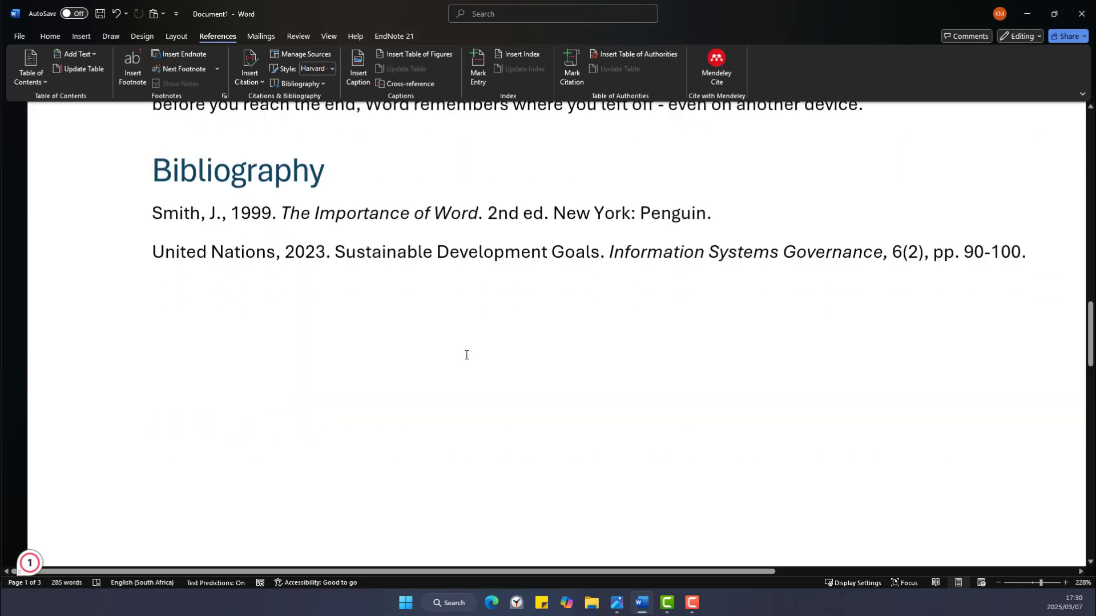
scroll(462, 358, down, 5)
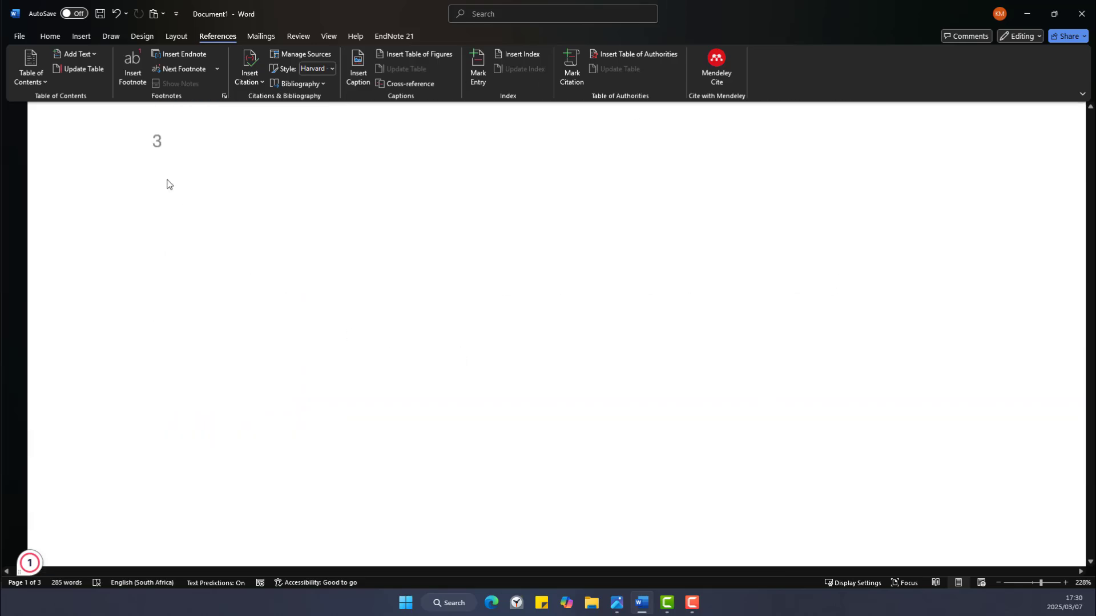
click(301, 328)
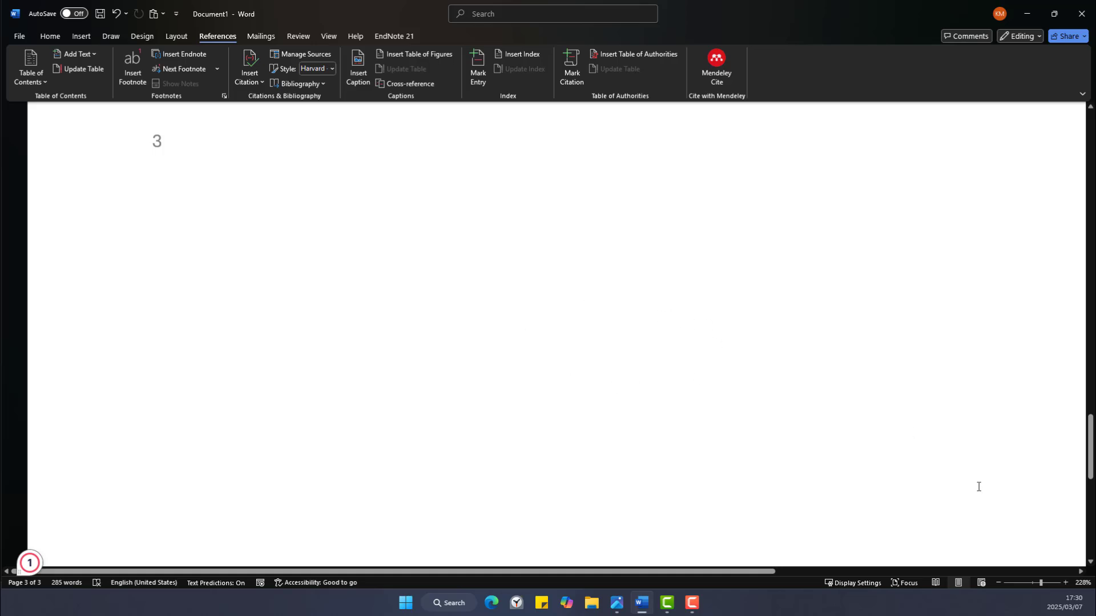
click(1028, 582)
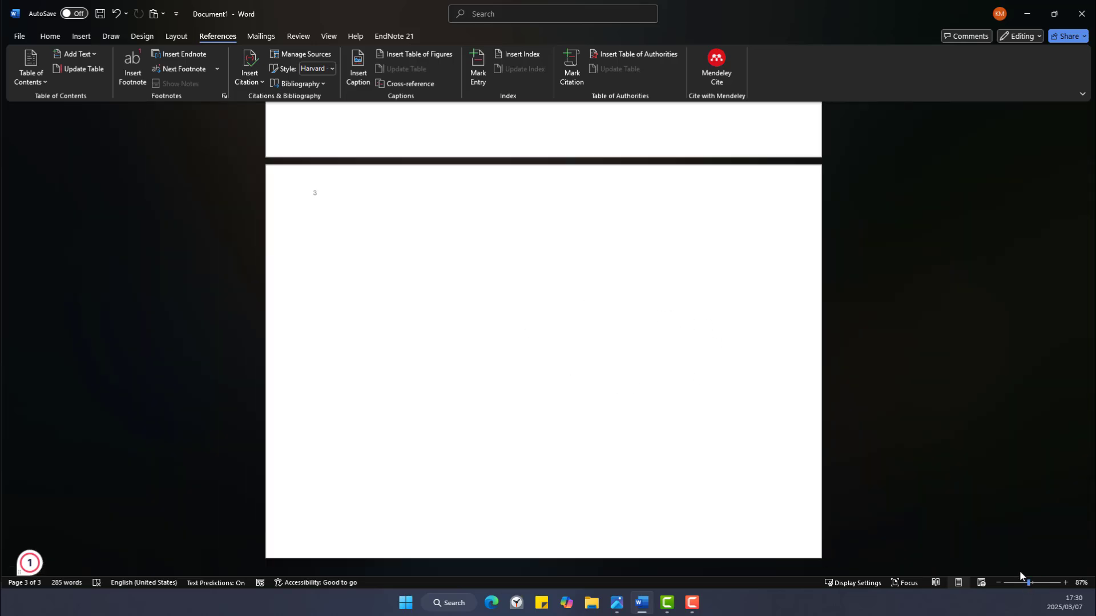
scroll(631, 352, up, 3)
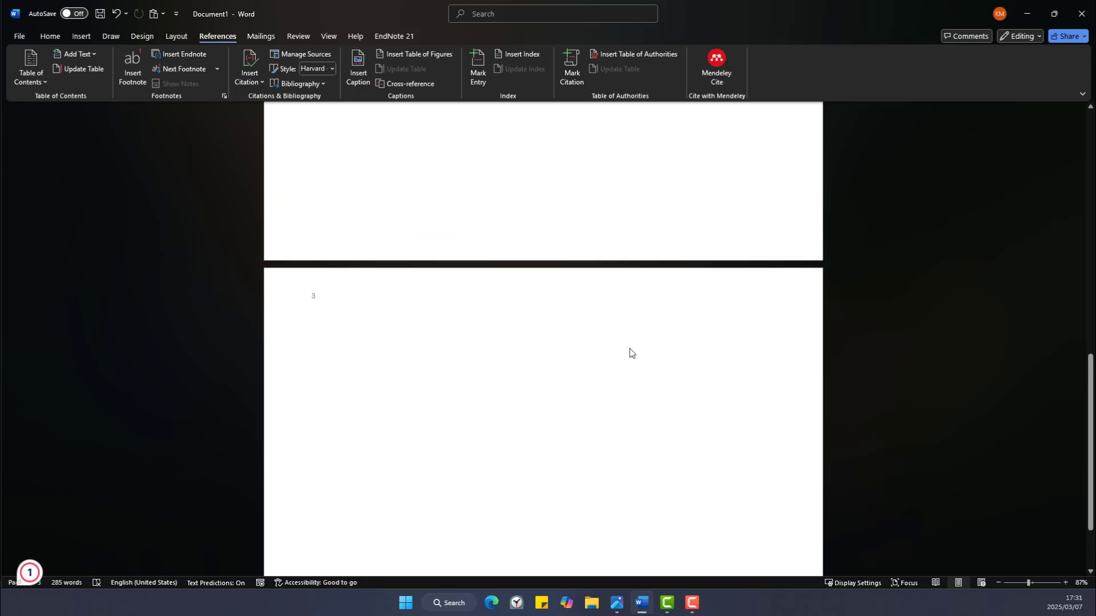
scroll(630, 352, up, 15)
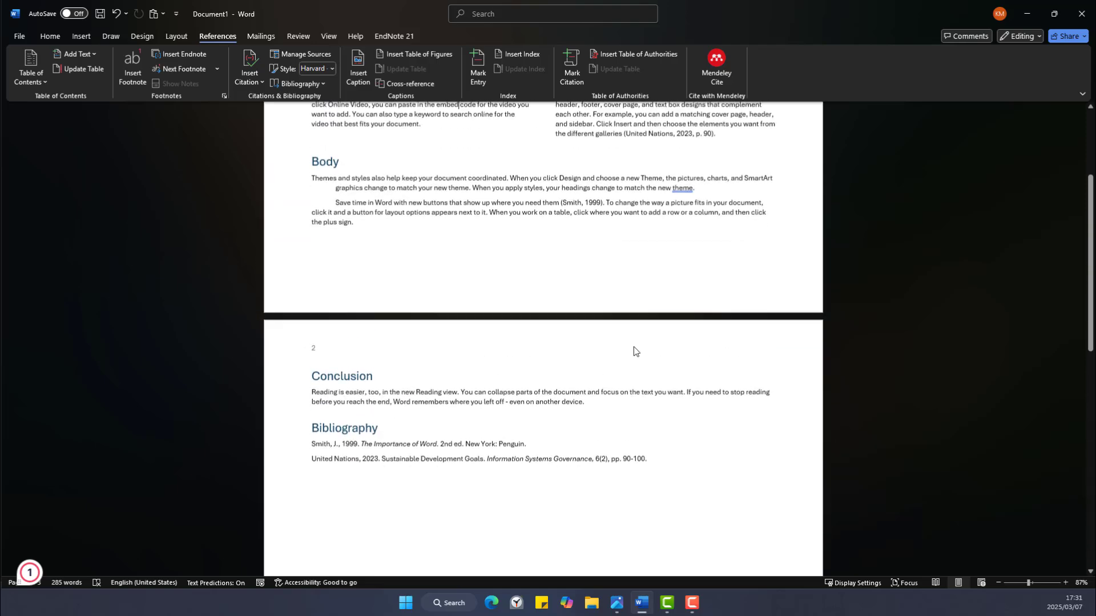
scroll(634, 350, up, 6)
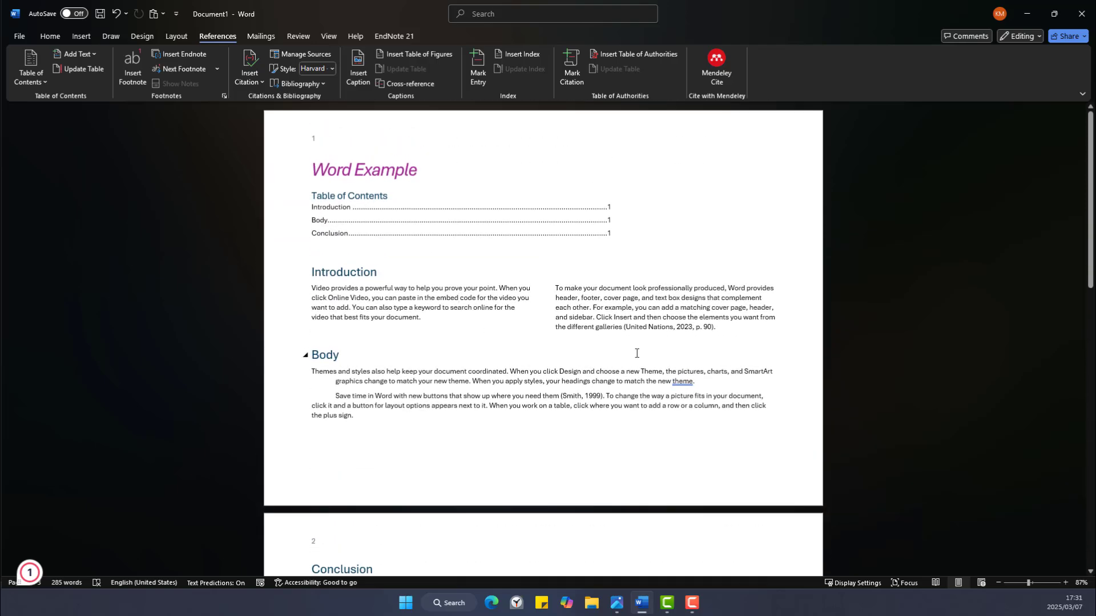
scroll(637, 353, down, 13)
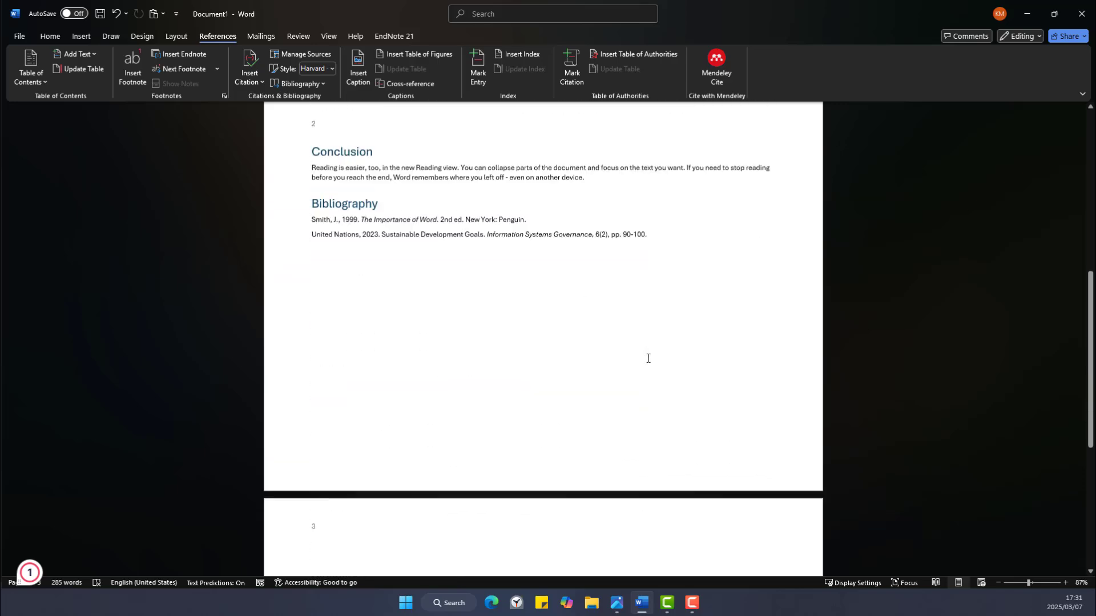
scroll(648, 358, down, 4)
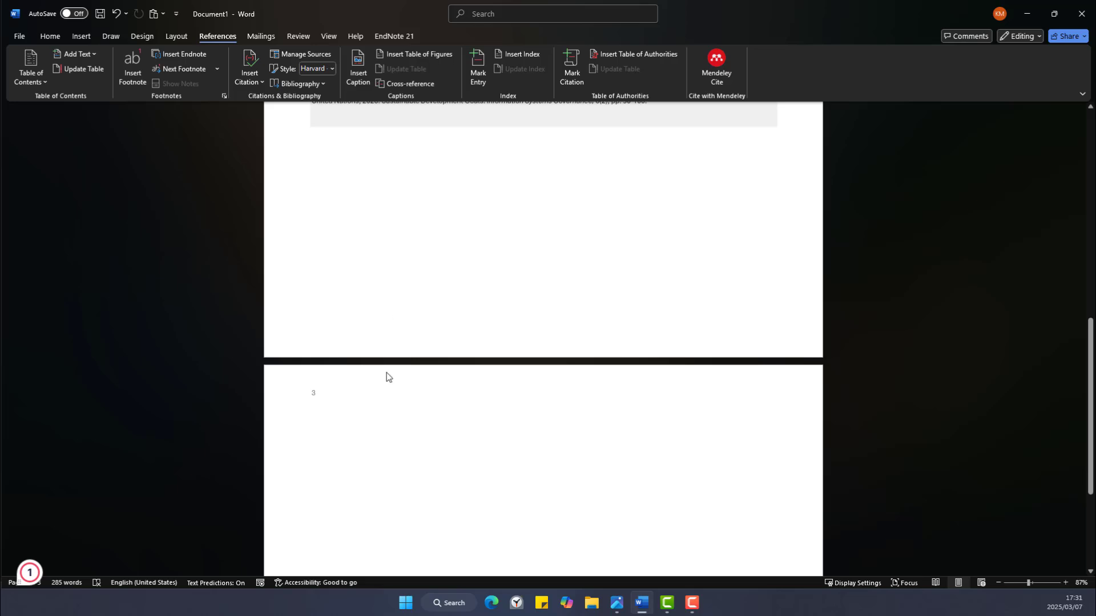
click(351, 413)
scroll(544, 337, down, 3)
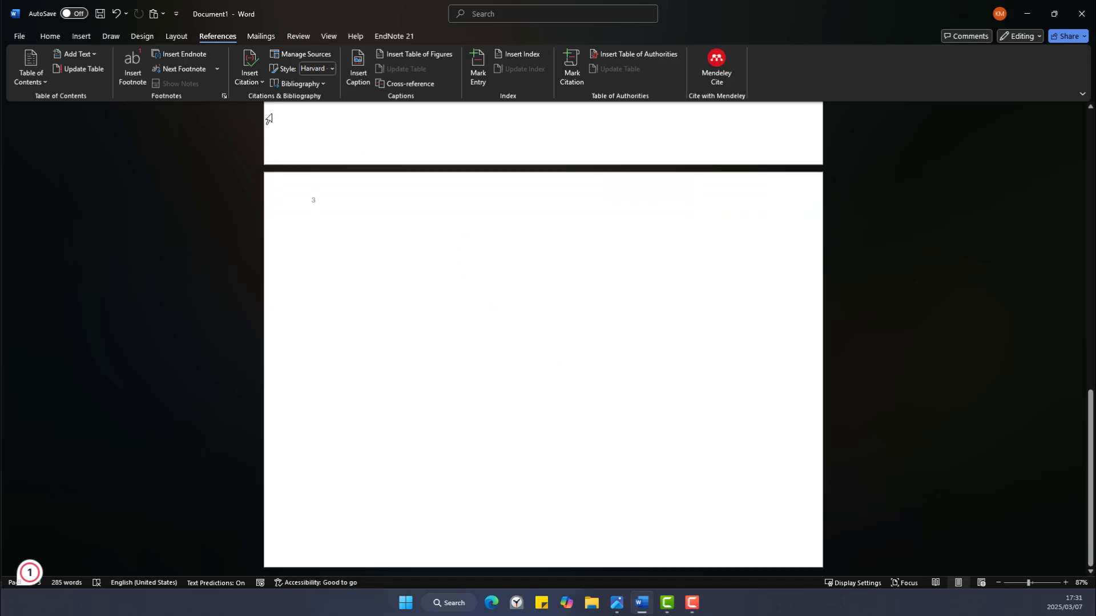
click(166, 36)
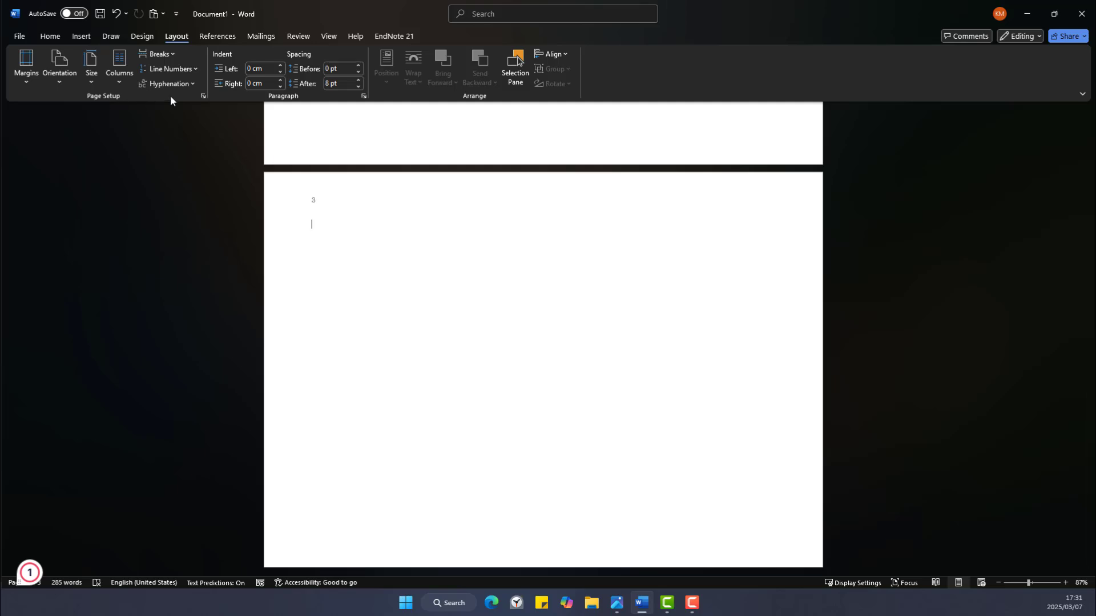
click(204, 96)
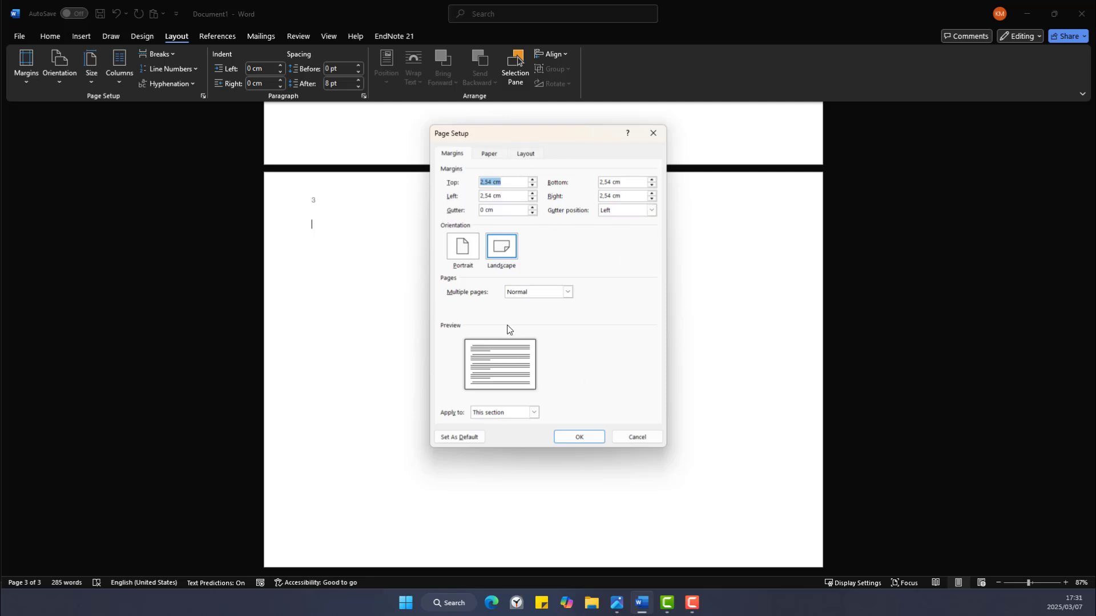
Set Portrait orientation applied from this point forward, starting at page 3.
click(468, 252)
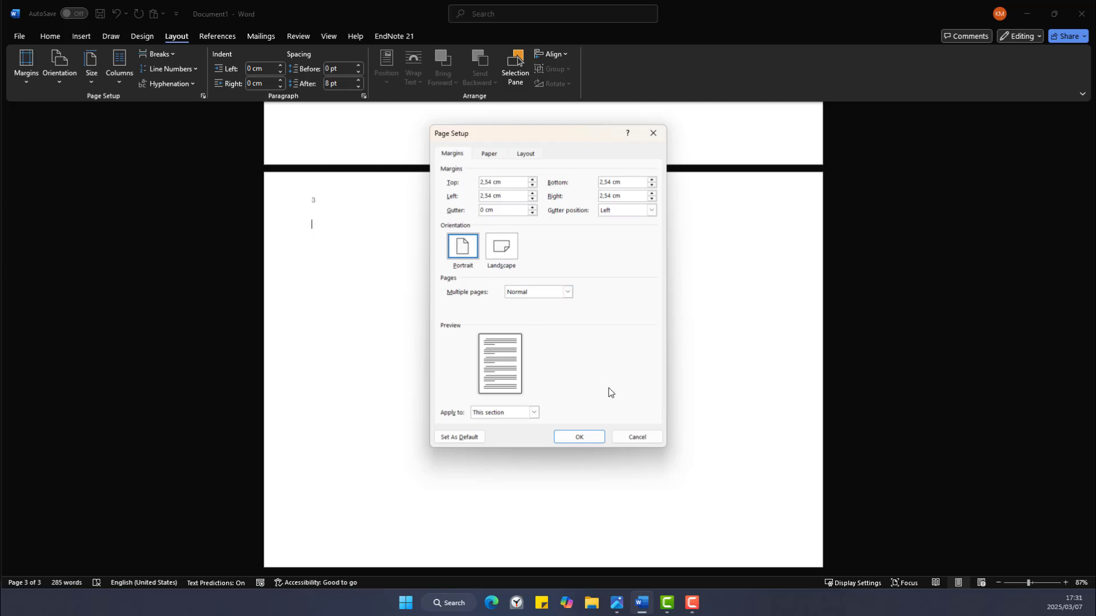
click(534, 412)
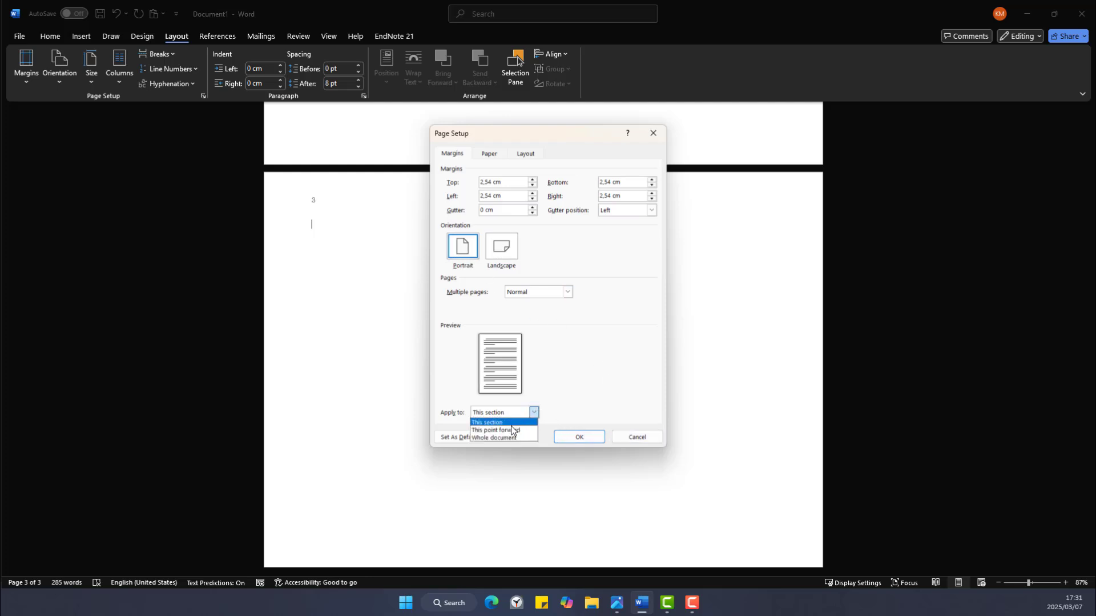
click(513, 429)
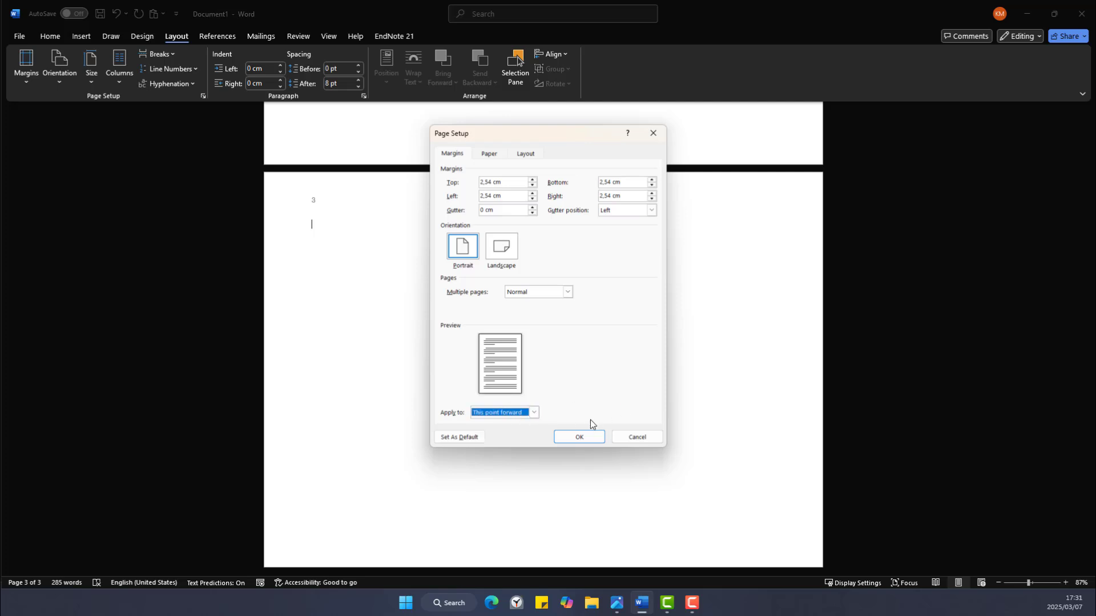
click(587, 441)
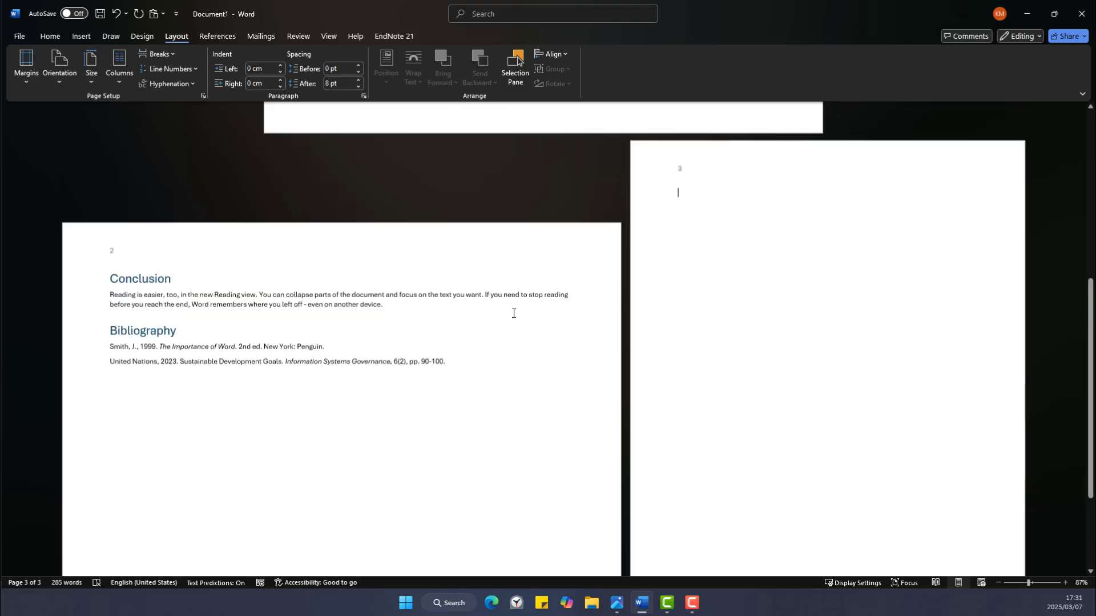
scroll(513, 313, up, 8)
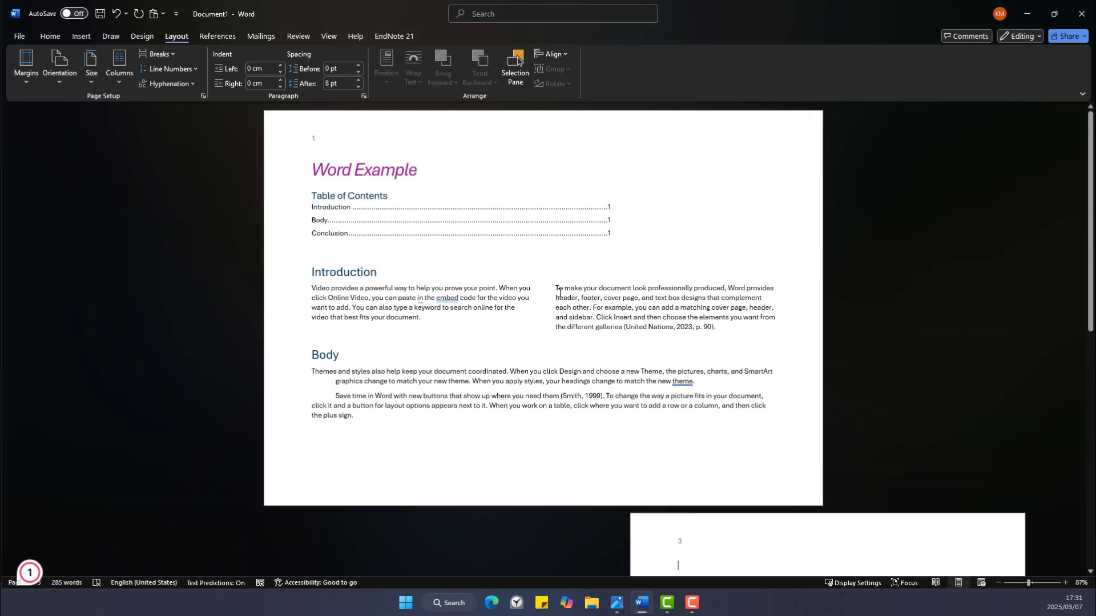
Zoom to 148% and scroll back to the two-column Introduction and indented Body paragraphs.
scroll(559, 292, down, 5)
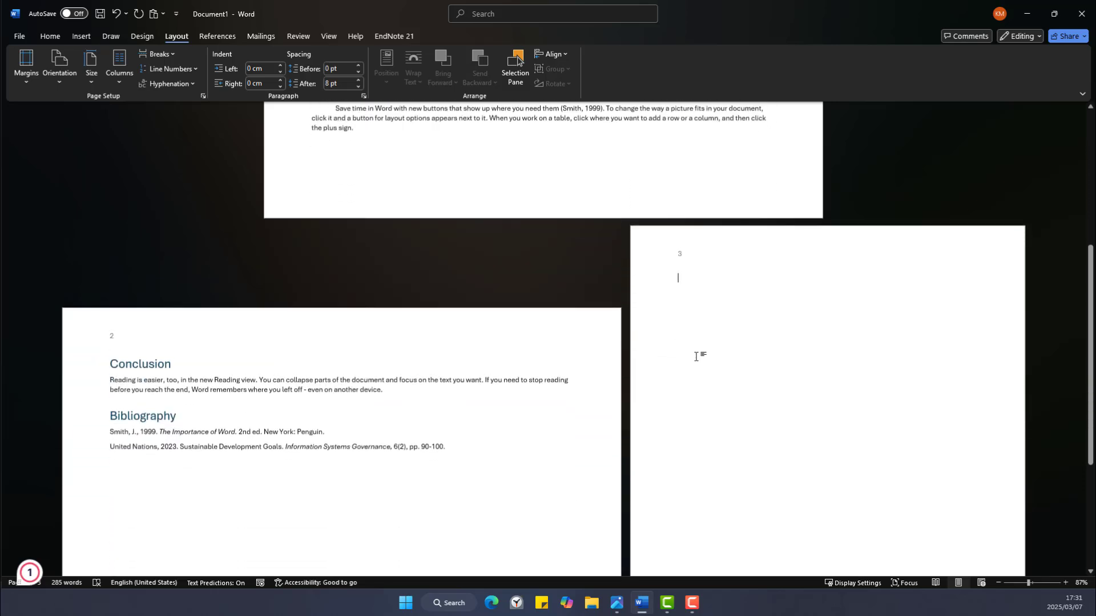
scroll(696, 356, down, 1)
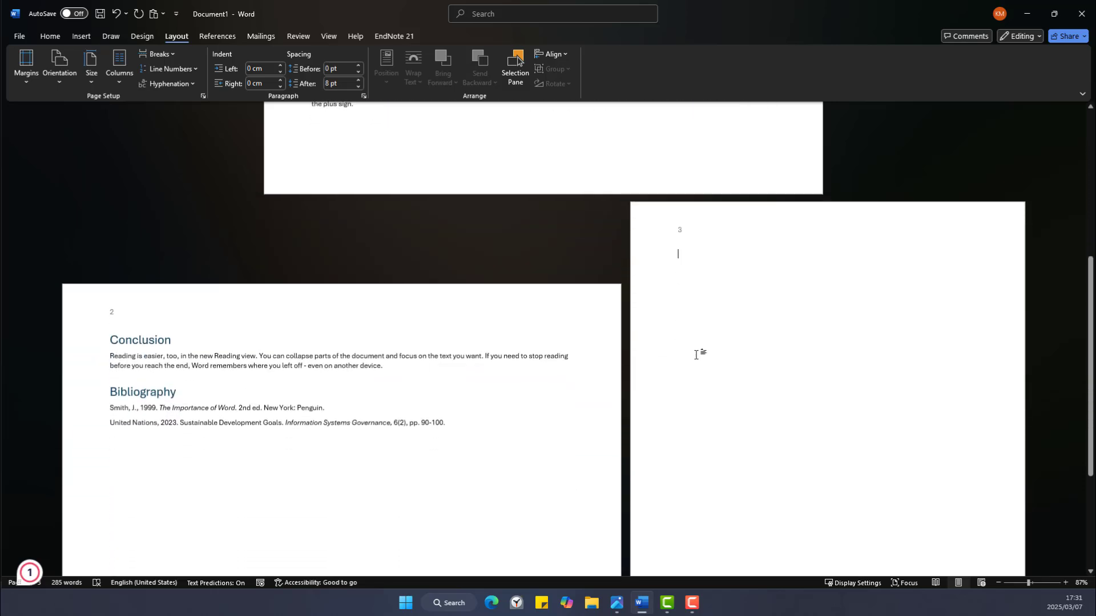
scroll(696, 355, down, 3)
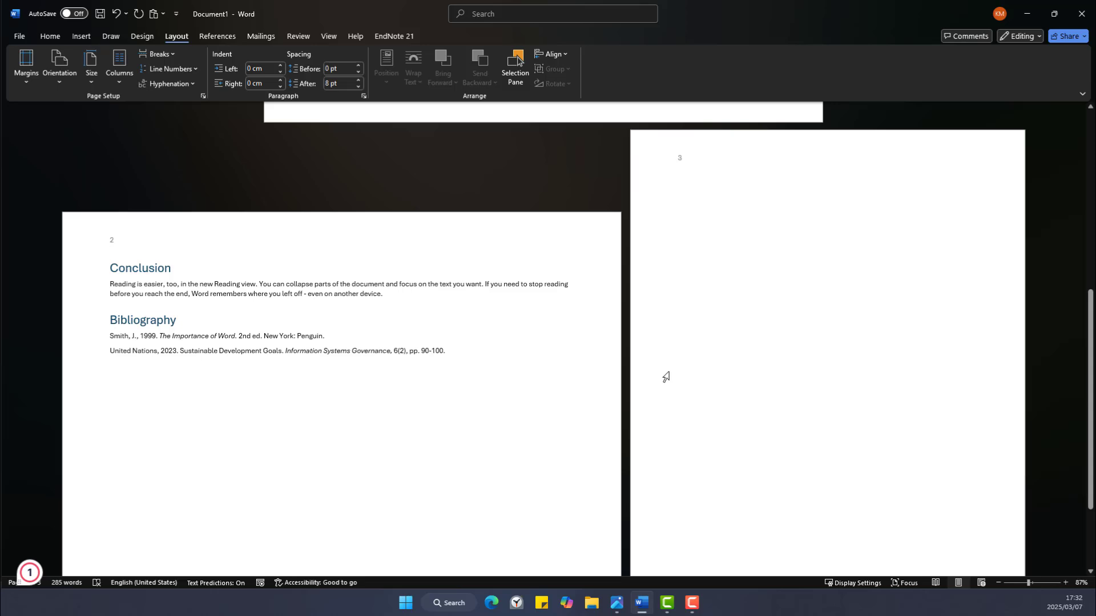
click(1034, 583)
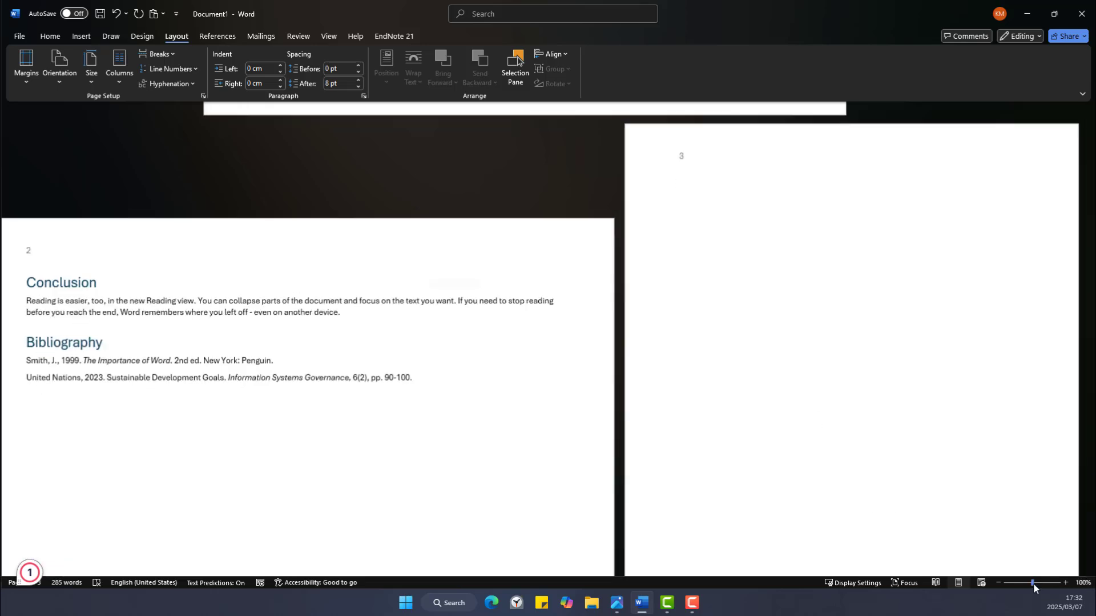
drag(1034, 583, 1037, 582)
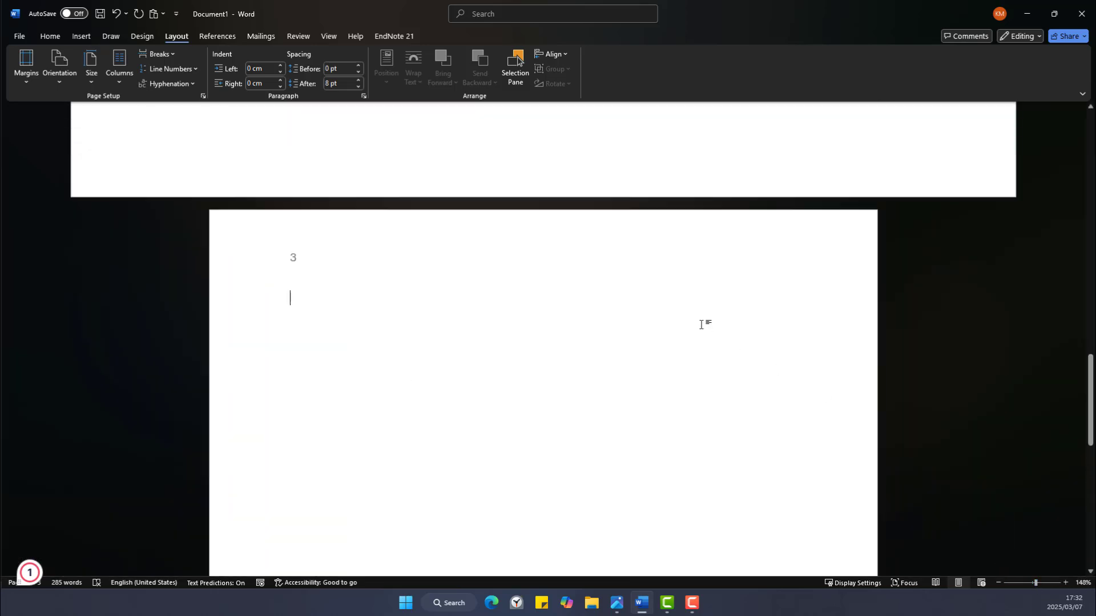
scroll(701, 325, up, 20)
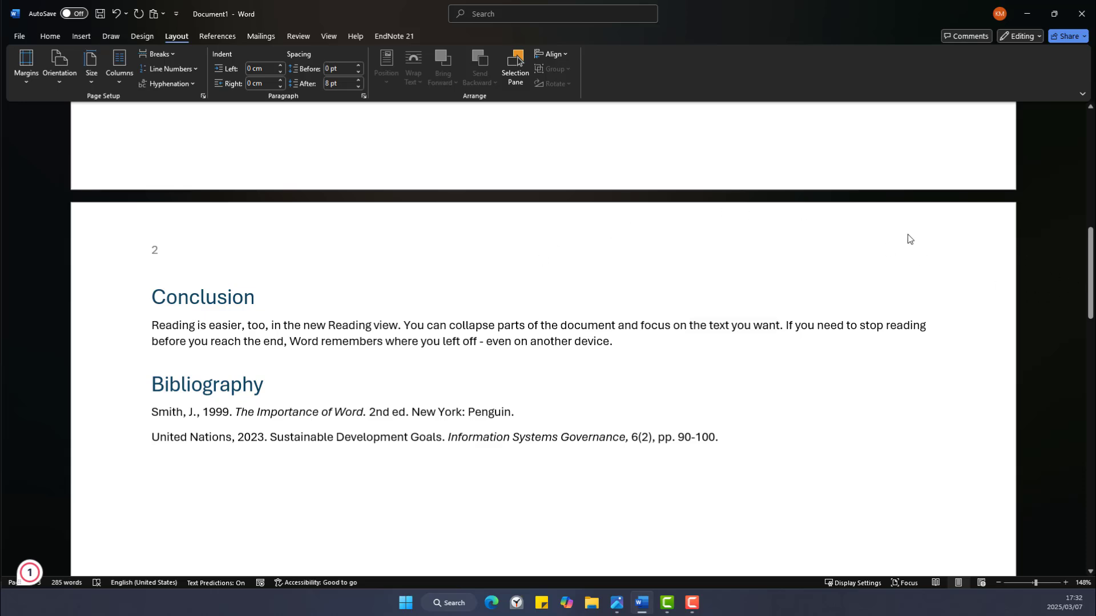
scroll(900, 226, up, 3)
scroll(899, 227, up, 8)
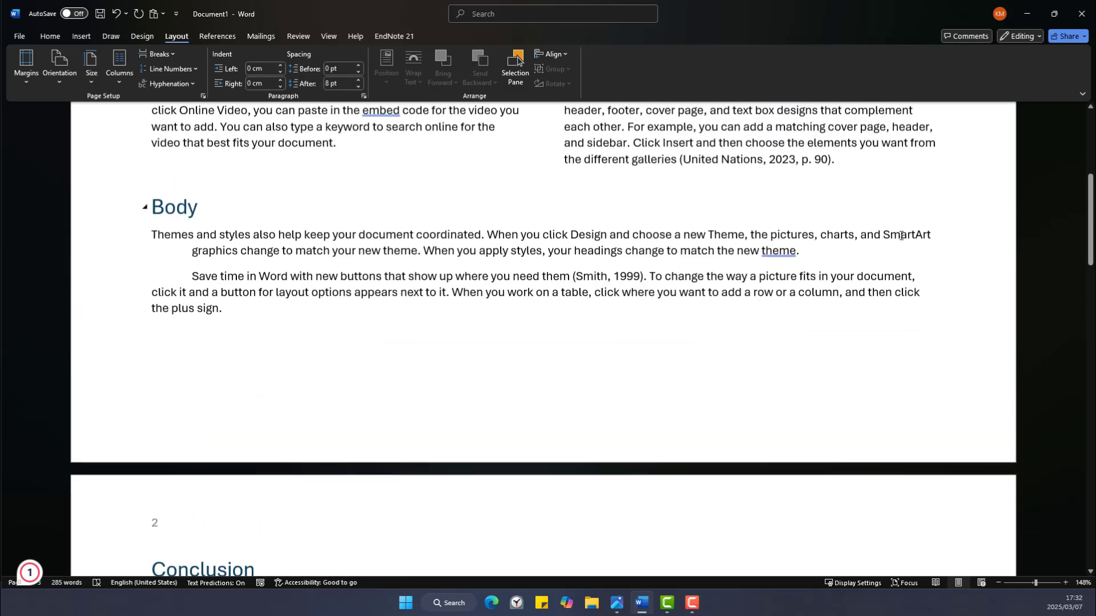
scroll(900, 244, down, 12)
scroll(905, 263, down, 3)
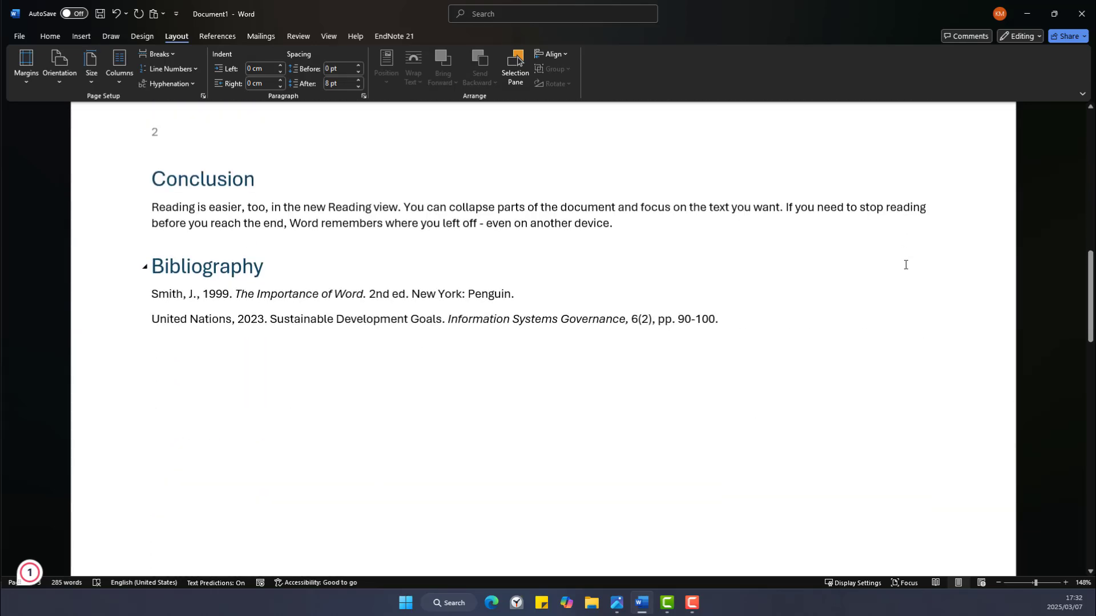
scroll(906, 265, up, 13)
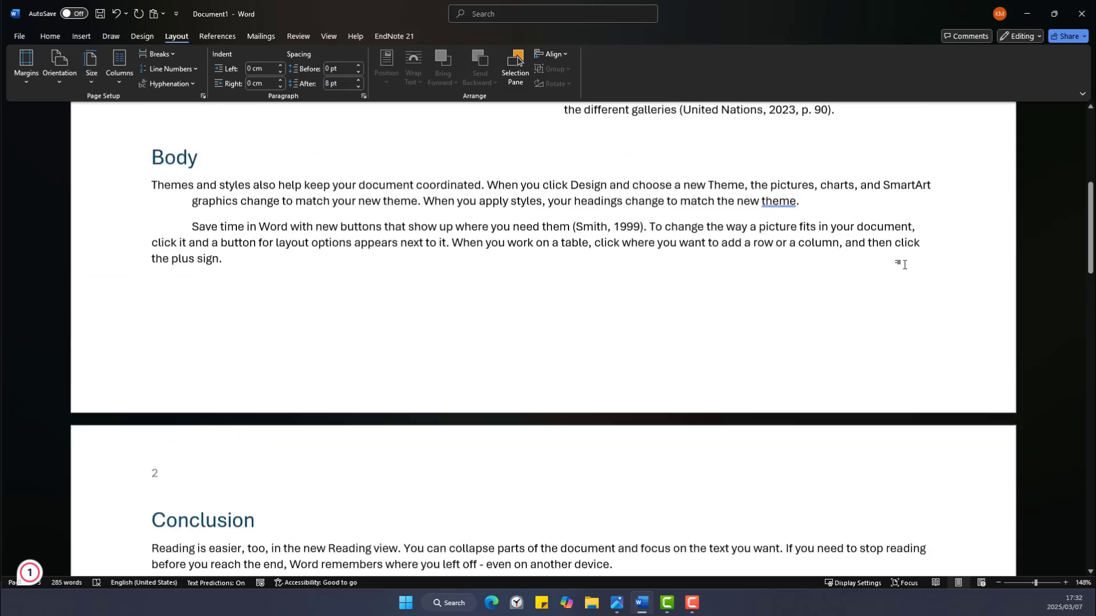
scroll(905, 265, up, 1)
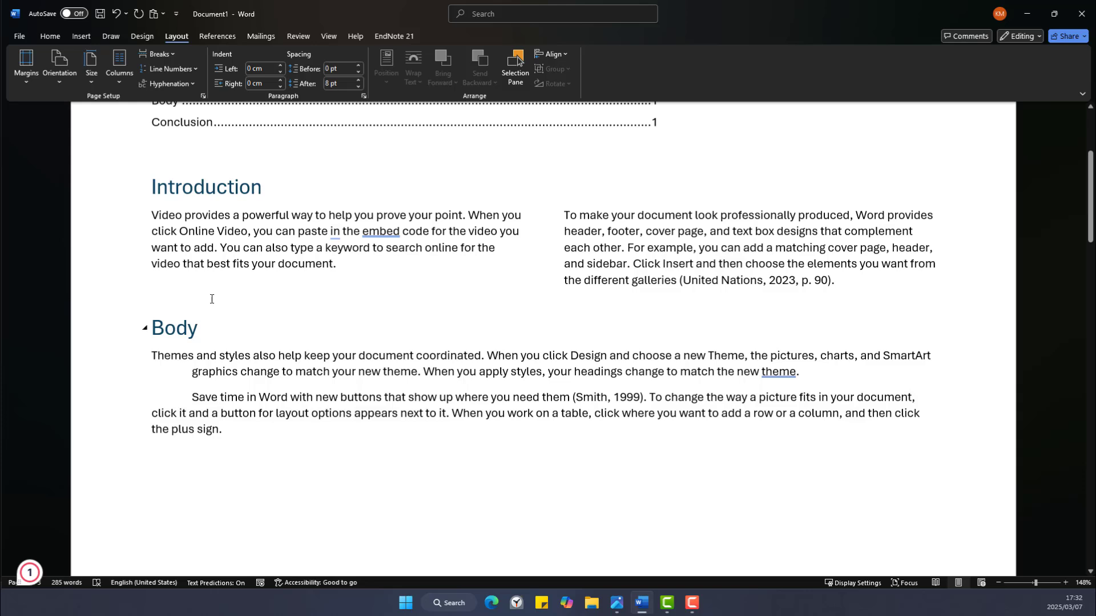
click(153, 304)
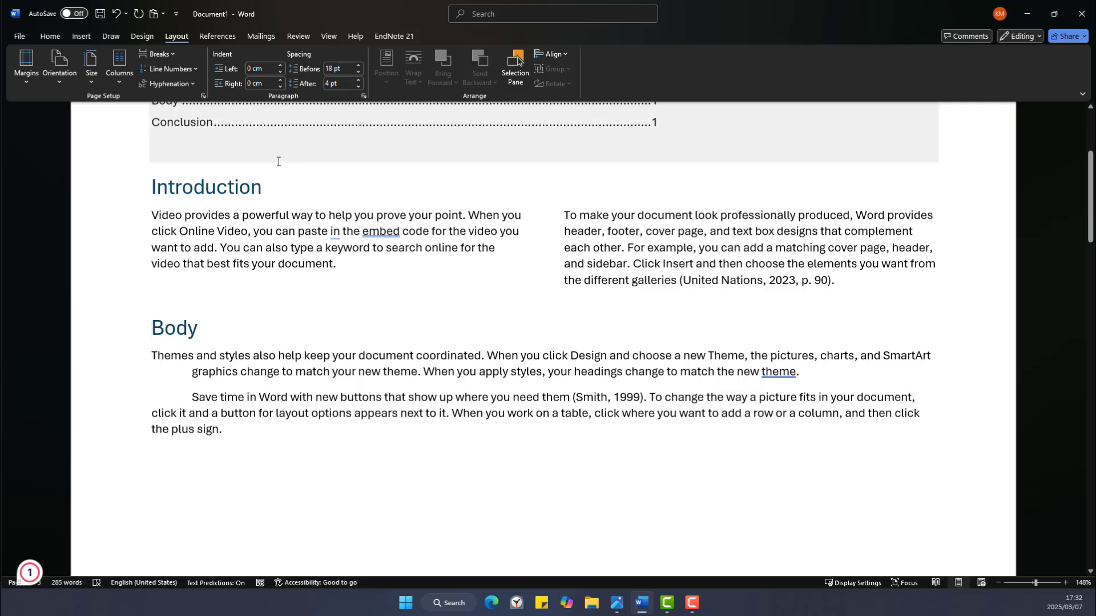
click(143, 58)
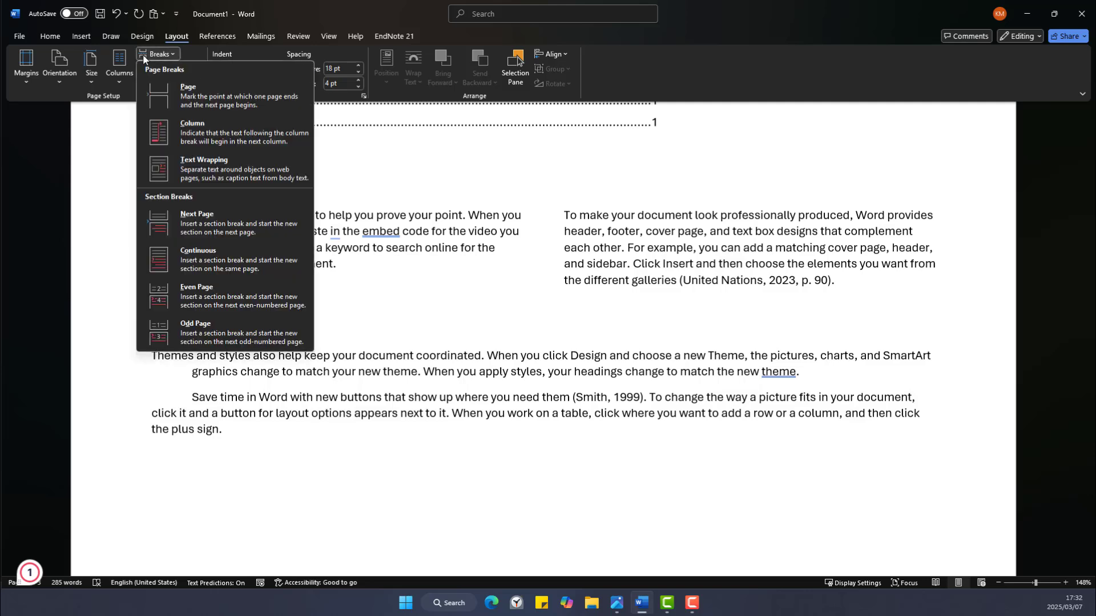
click(192, 101)
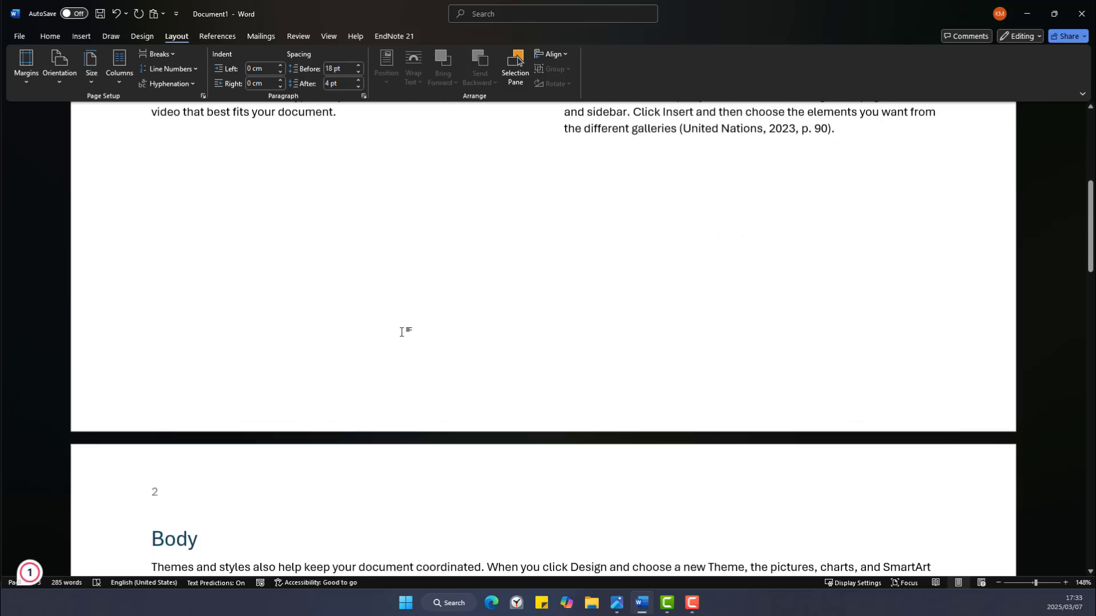
scroll(179, 451, up, 1)
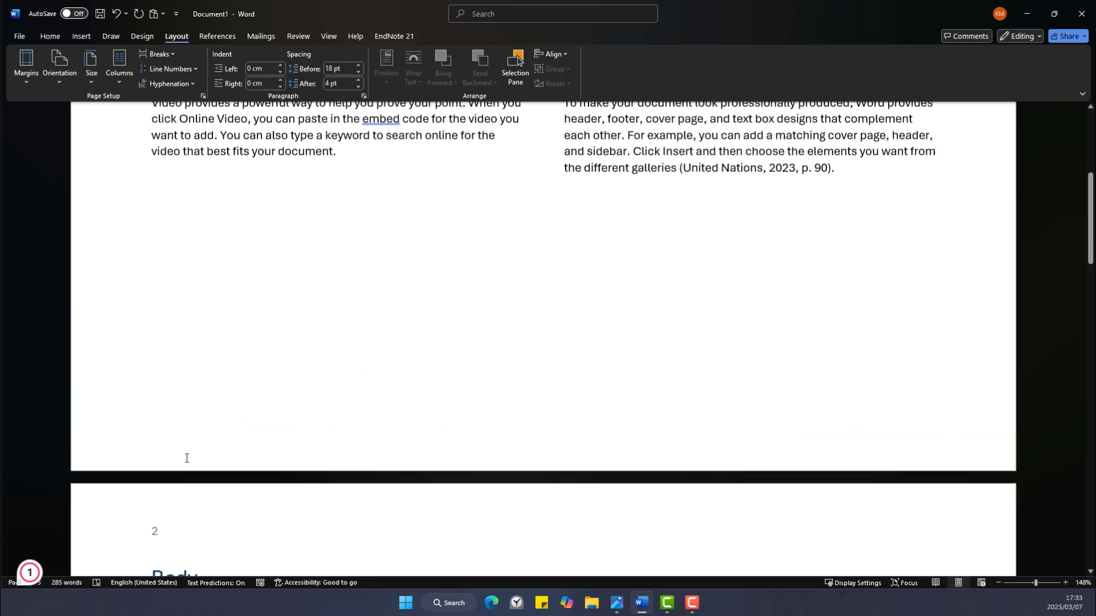
scroll(191, 474, down, 3)
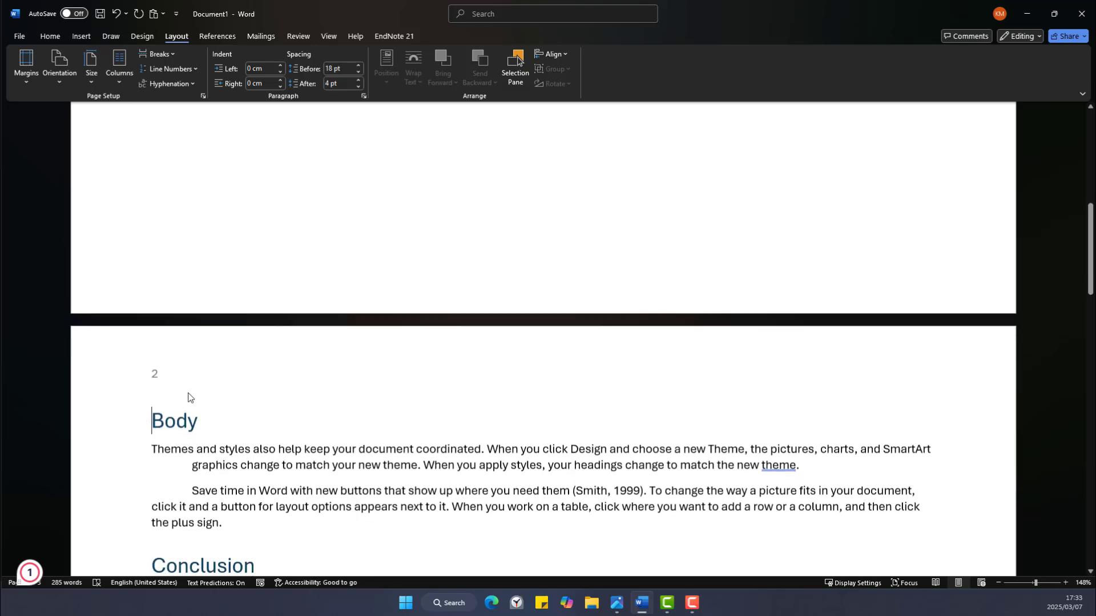
scroll(189, 396, up, 4)
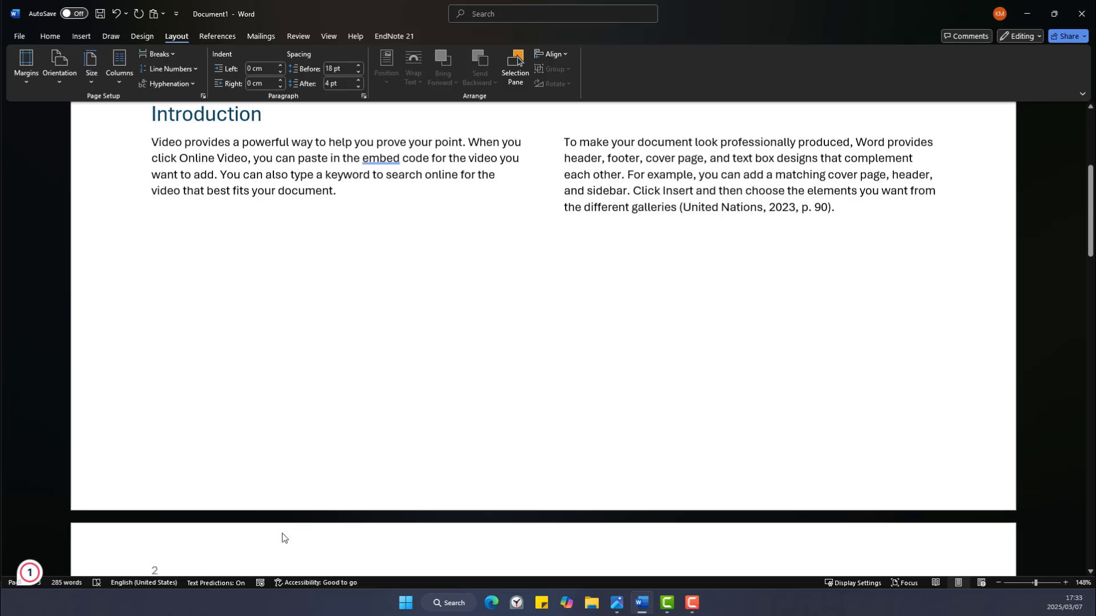
click(50, 36)
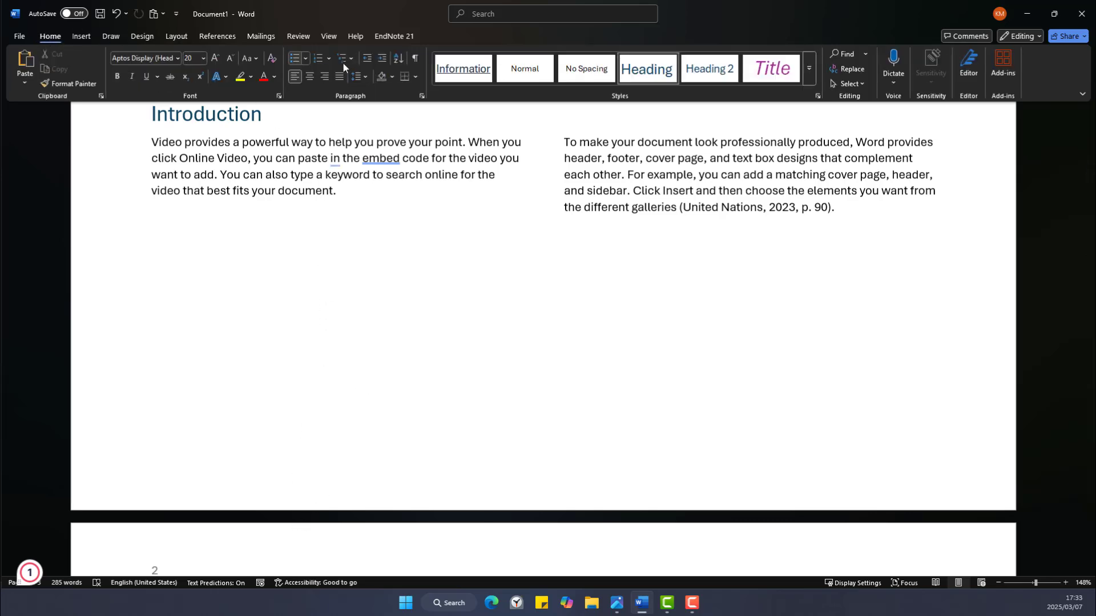
click(416, 60)
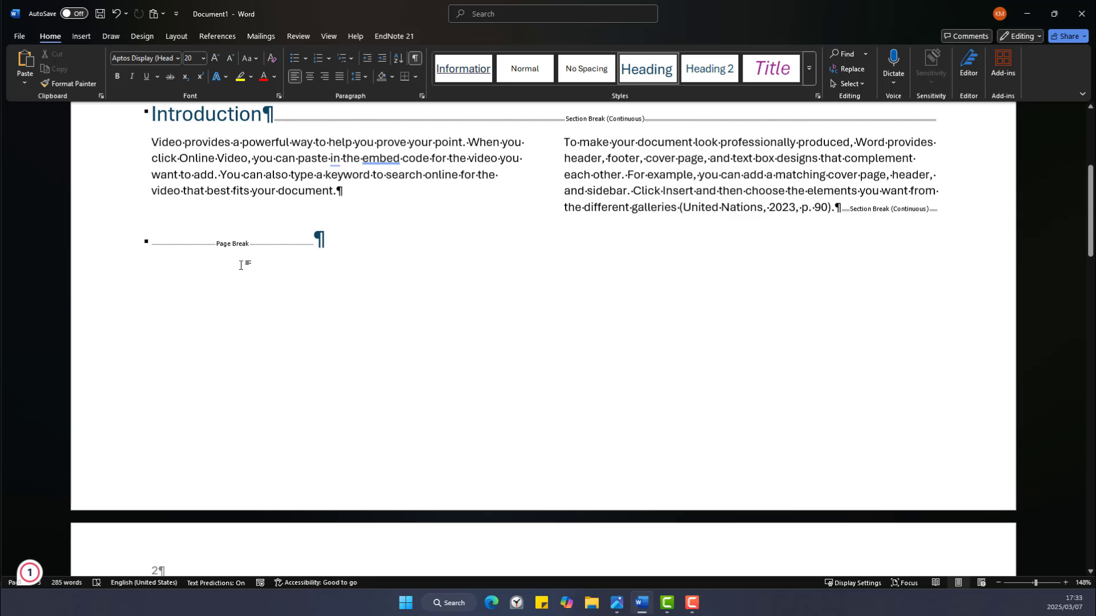
triple_click(231, 245)
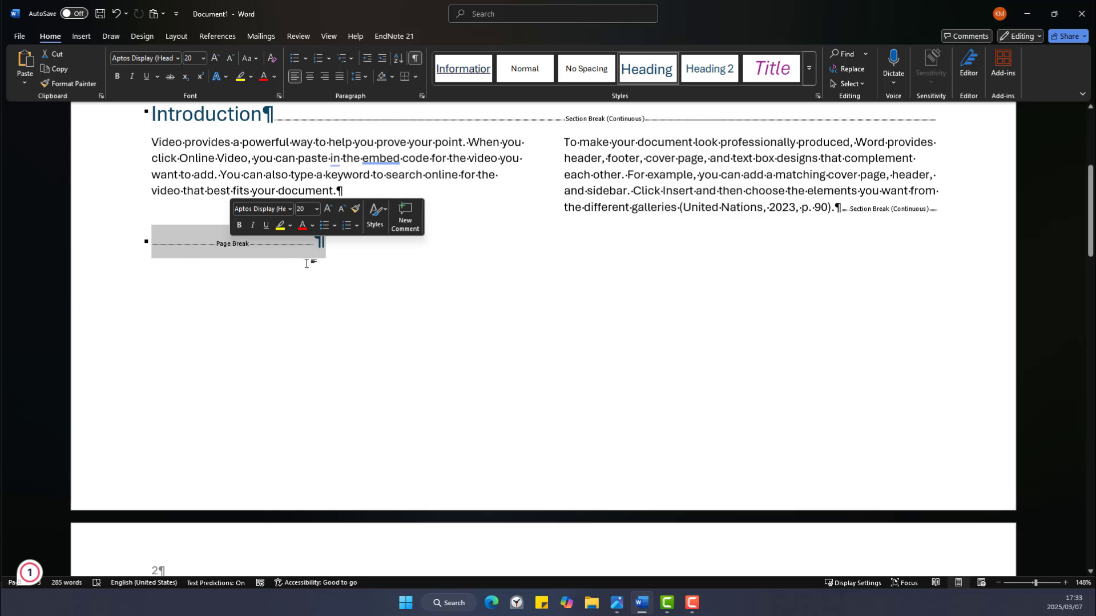
key(Delete)
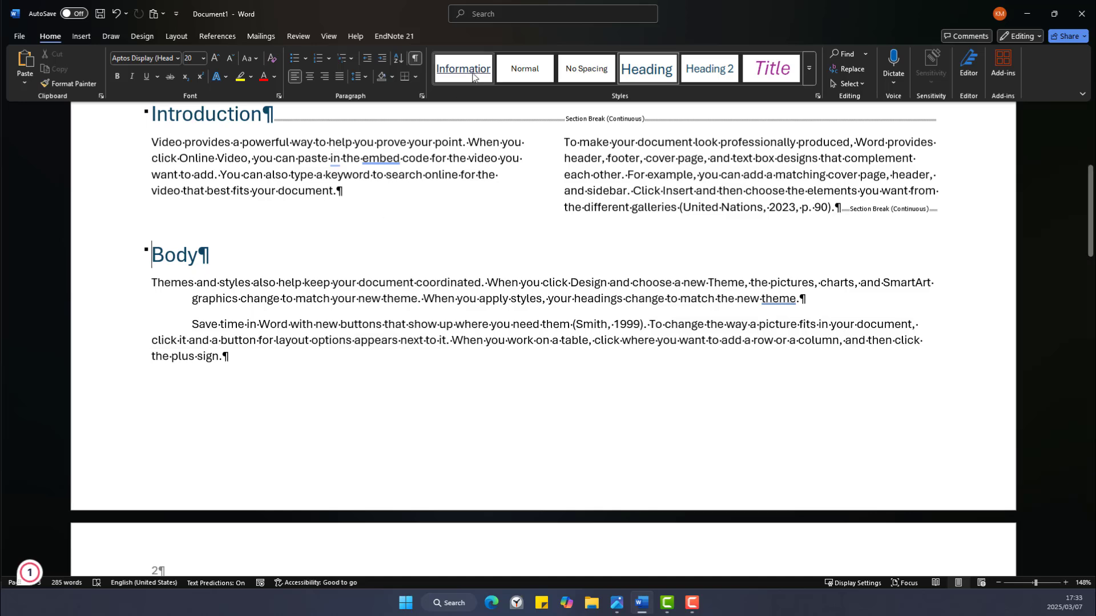
click(416, 58)
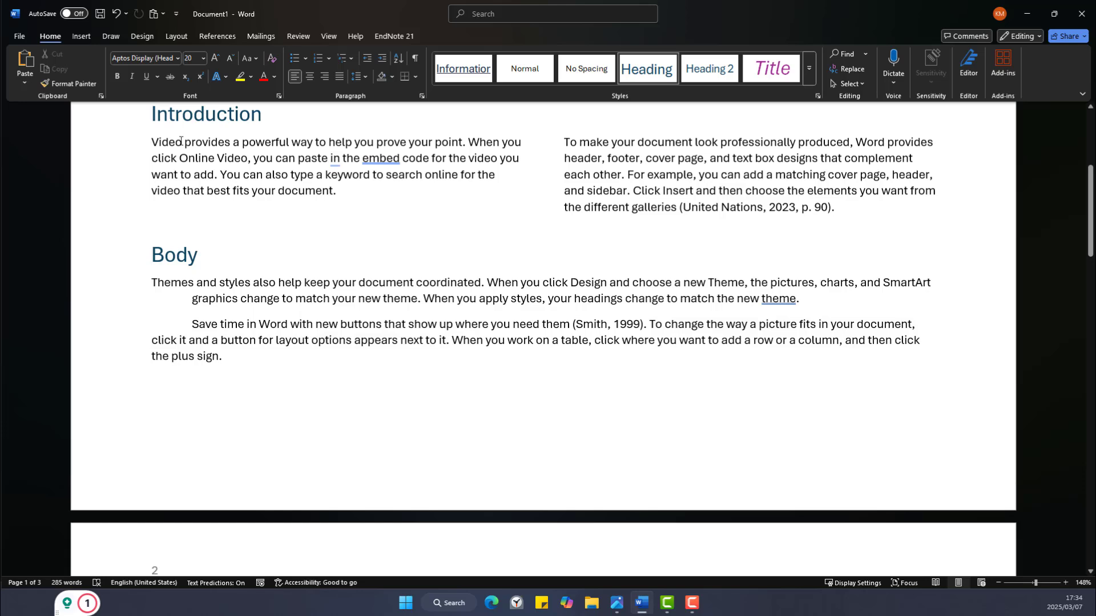
drag(150, 143, 345, 194)
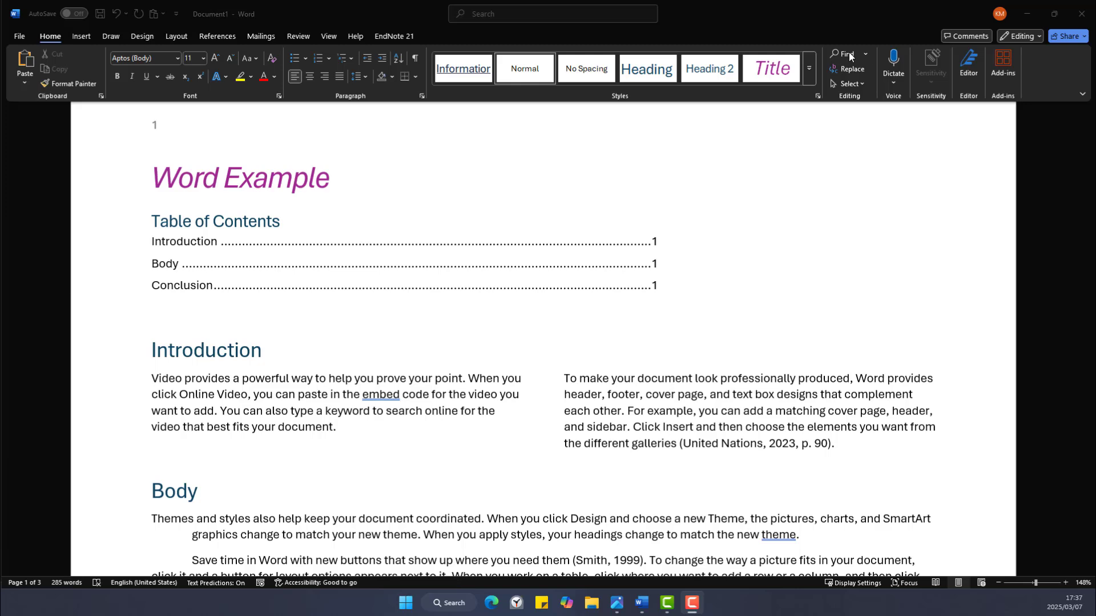
click(866, 54)
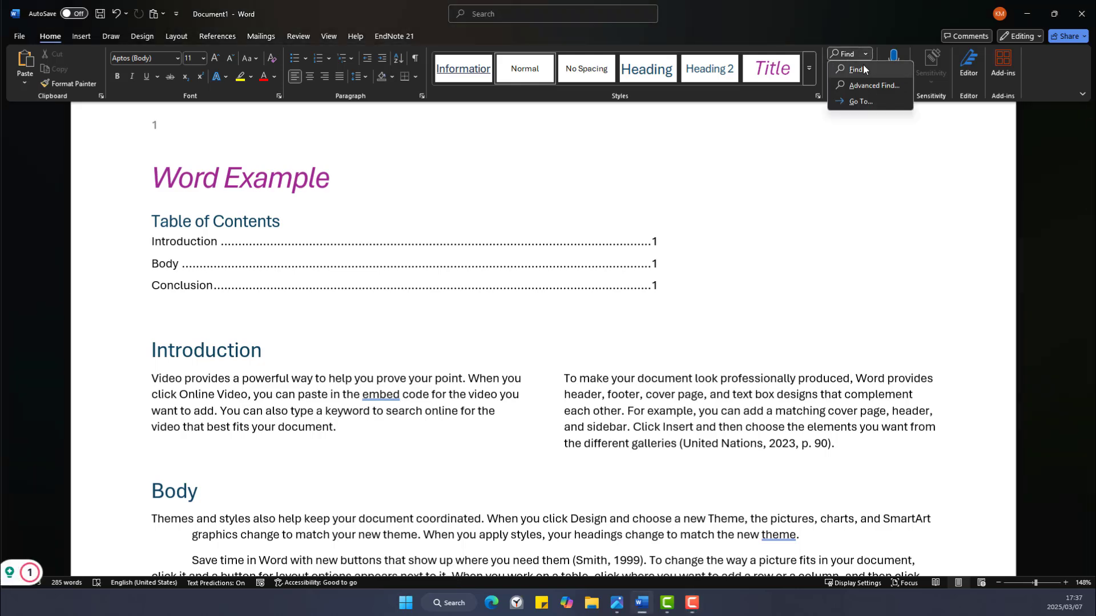
click(858, 69)
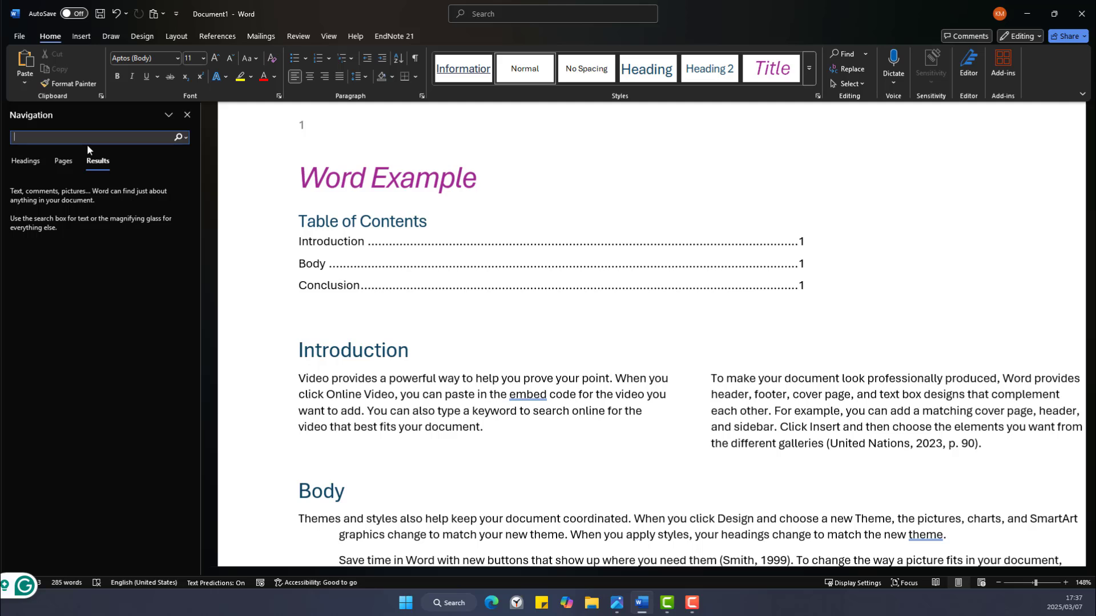
text(video)
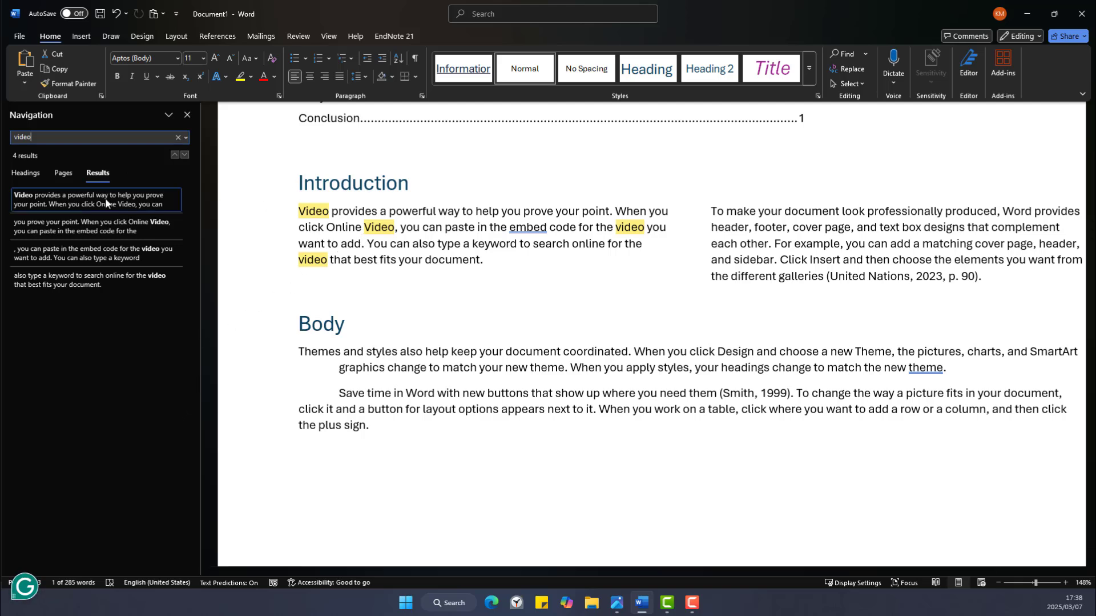
click(149, 228)
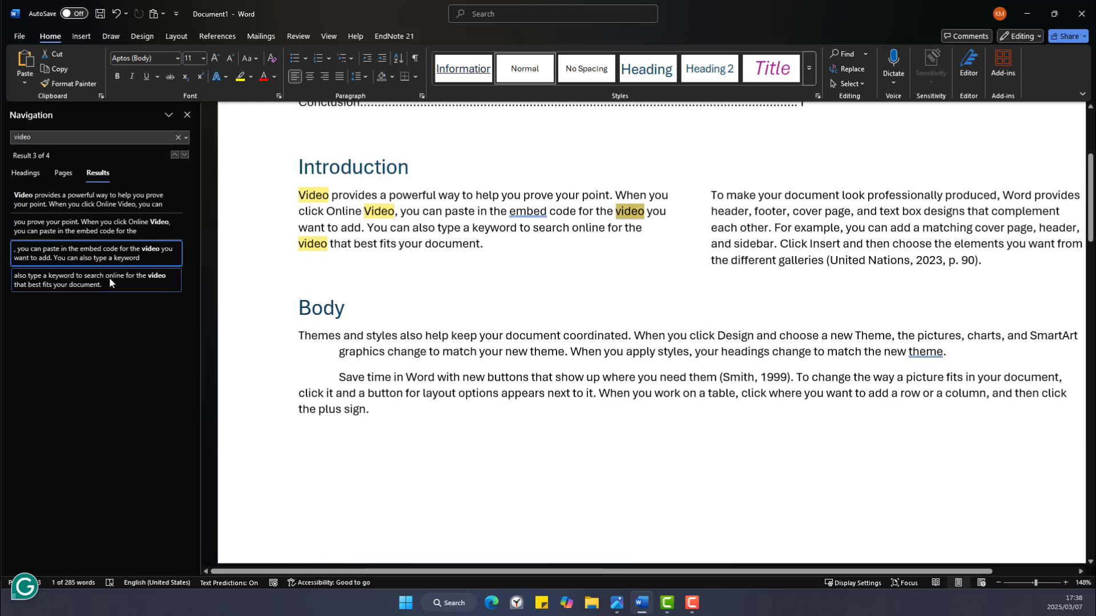
click(108, 277)
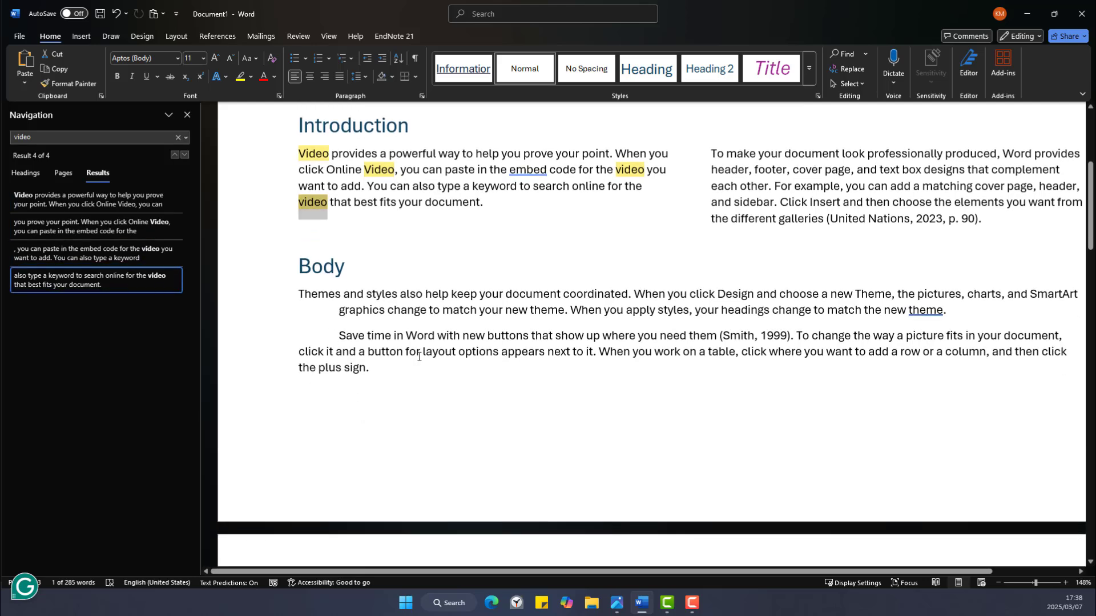
click(187, 114)
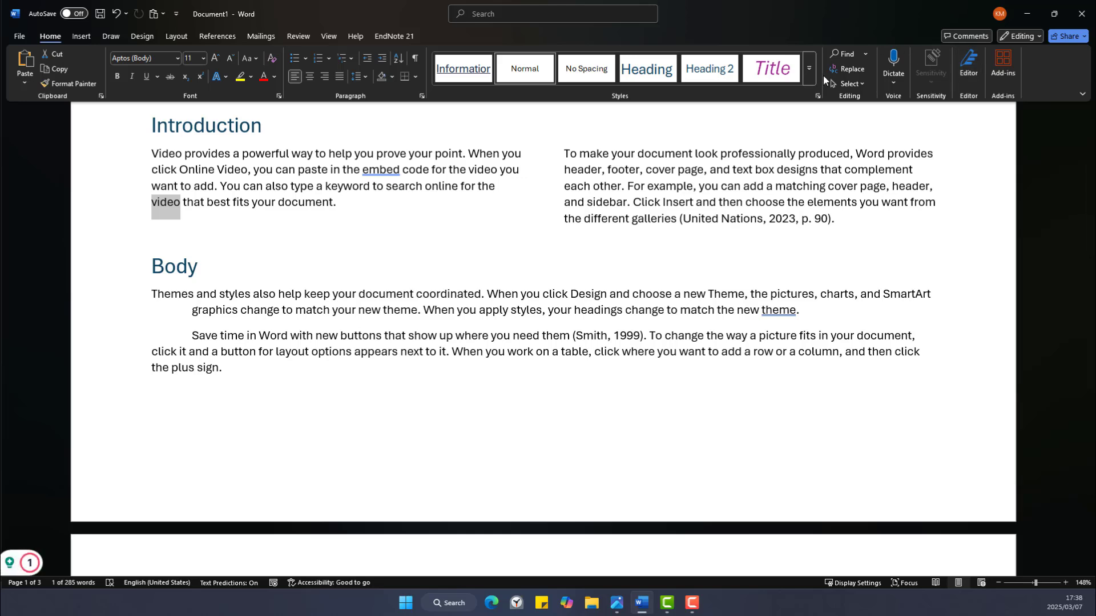
Replace all 4 occurrences of 'video' with 'picture' via Ctrl+H, then close the dialog.
click(849, 68)
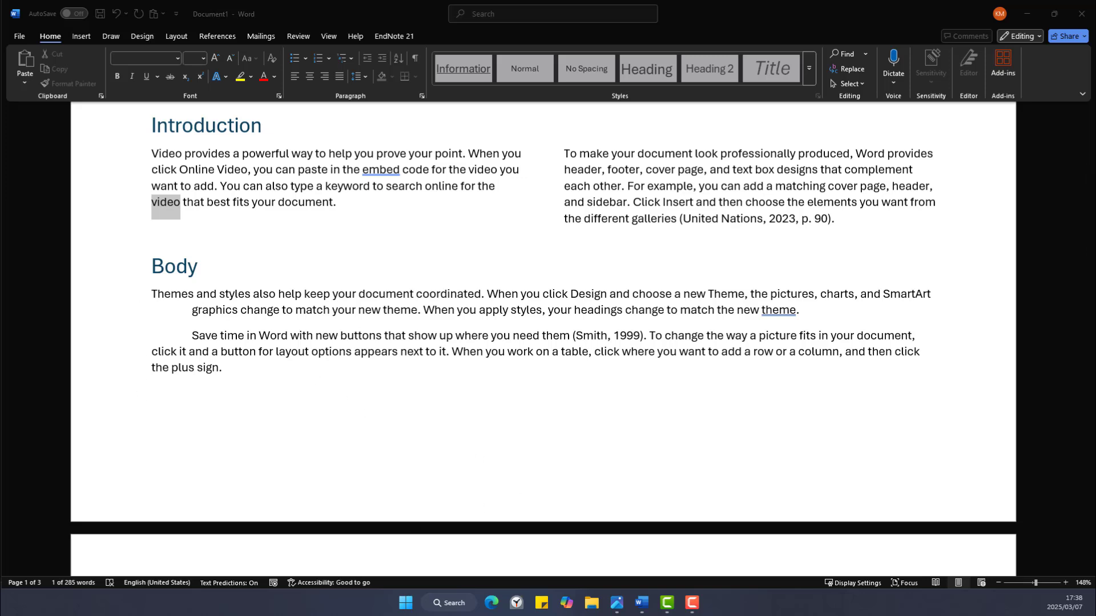
key(ctrl+h)
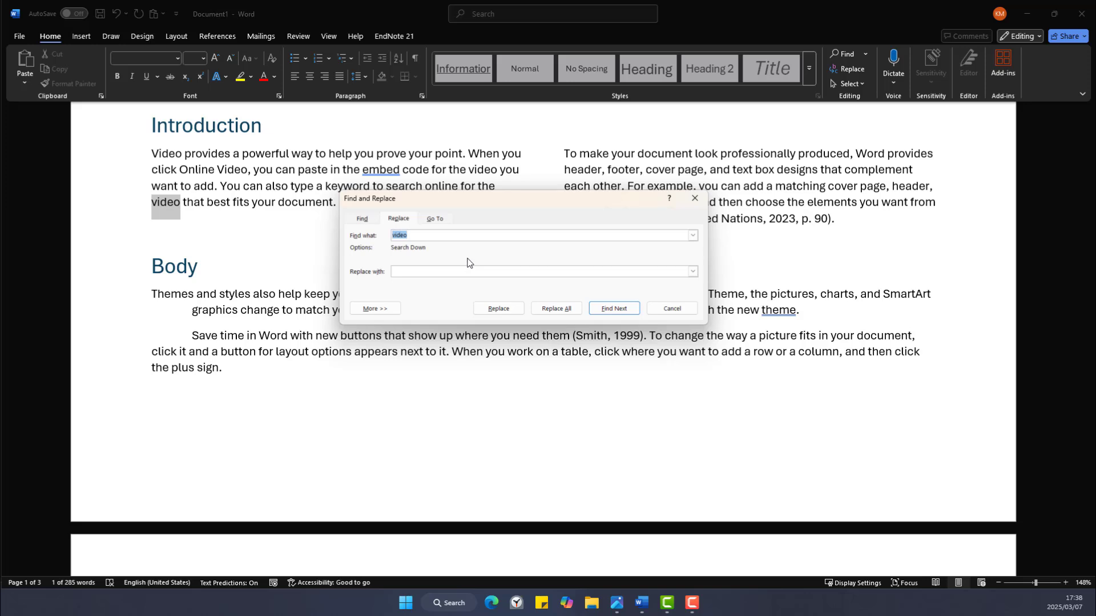
click(415, 233)
click(431, 269)
click(551, 308)
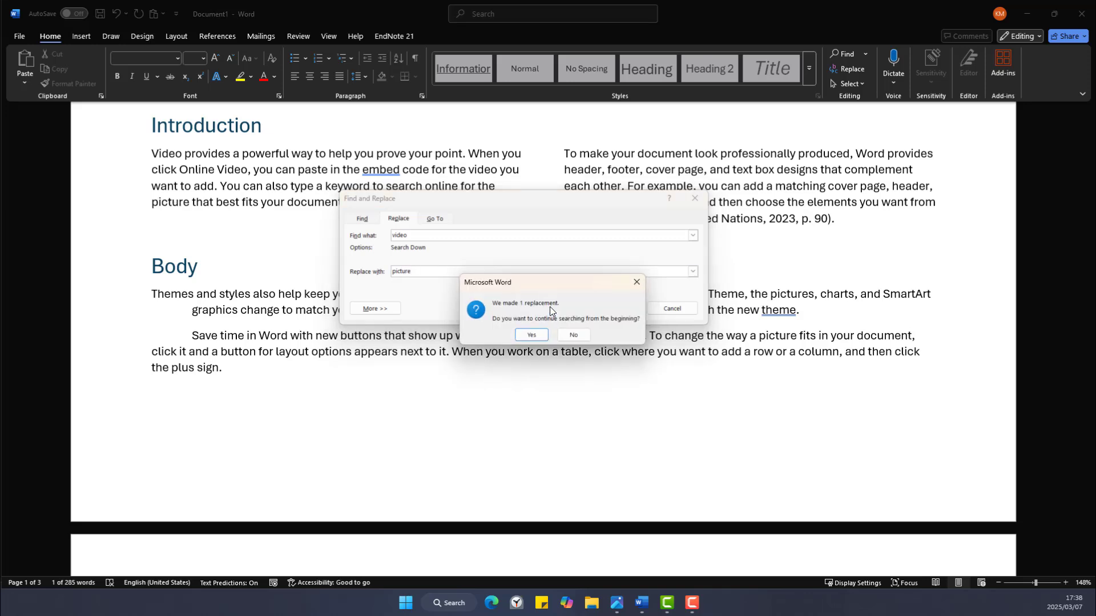
click(535, 336)
click(536, 334)
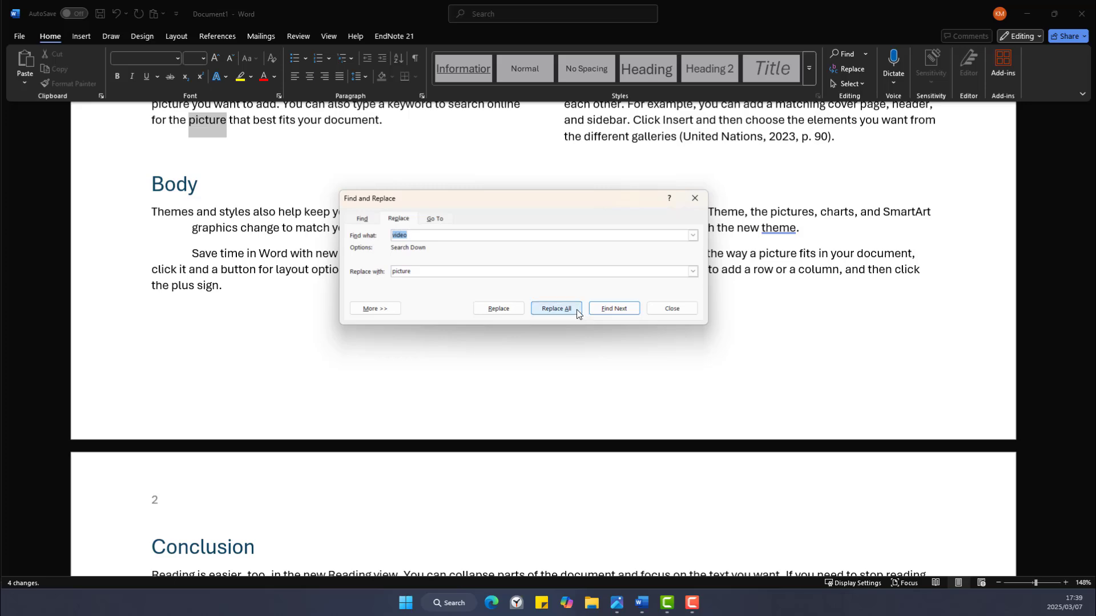
click(659, 307)
scroll(306, 211, up, 4)
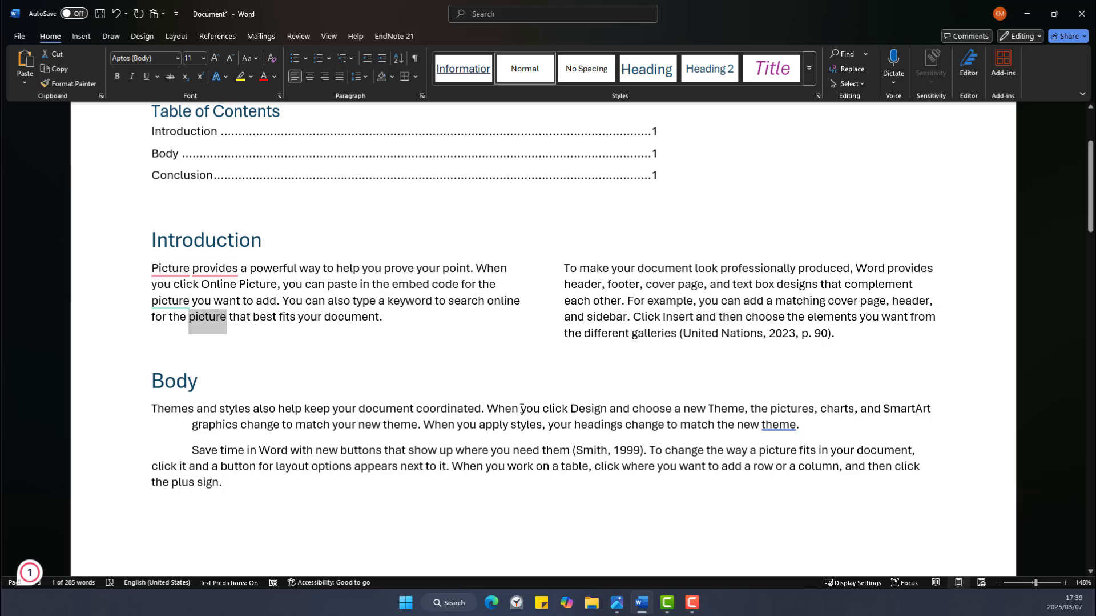
drag(522, 408, 573, 426)
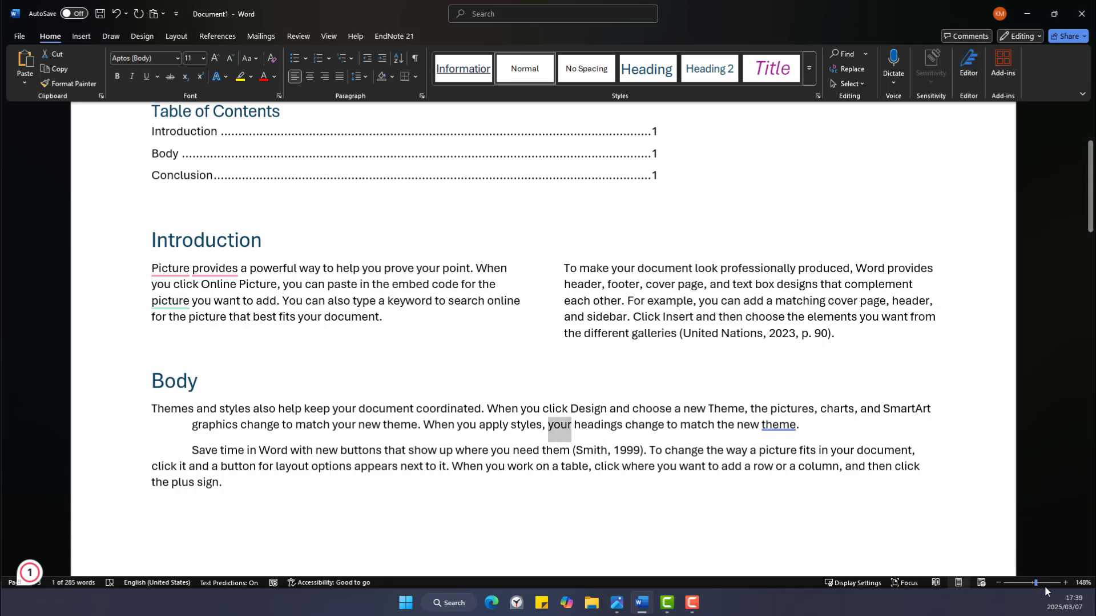
drag(1036, 583, 1040, 582)
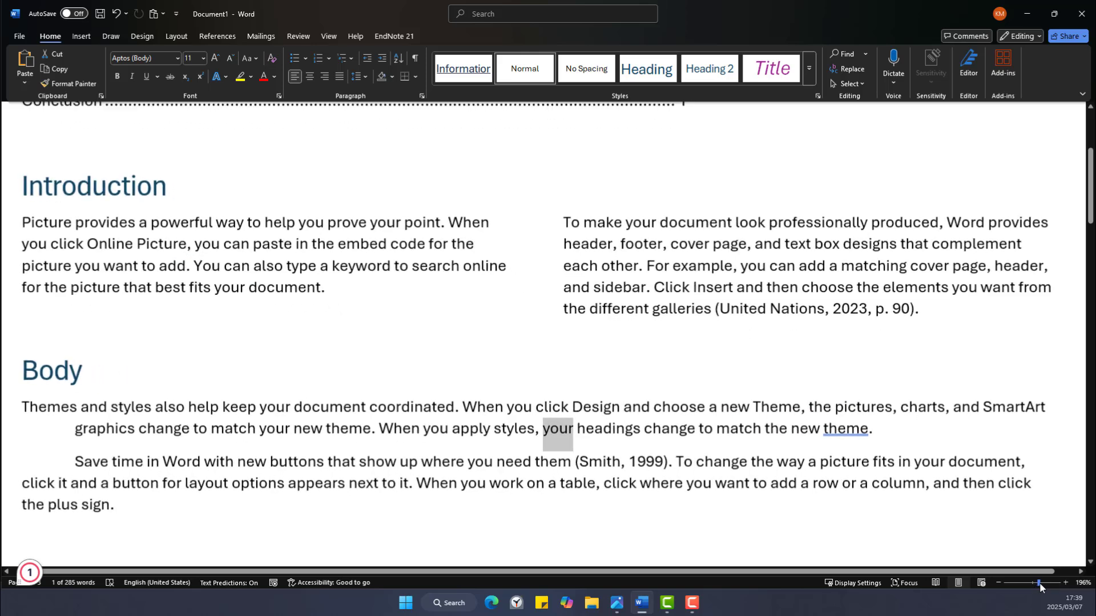
click(507, 407)
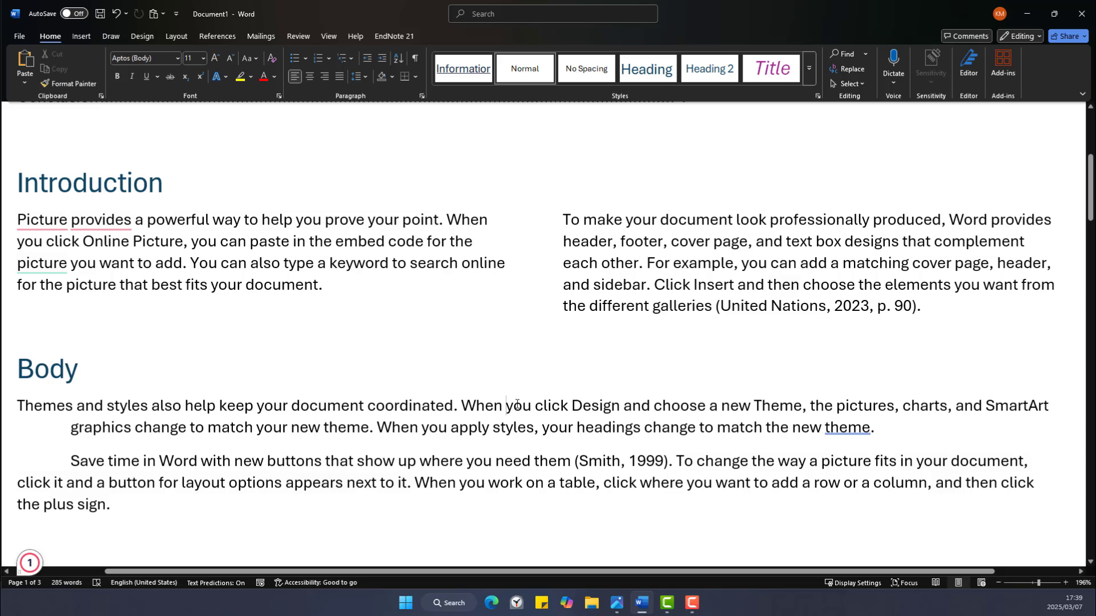
drag(506, 403, 526, 409)
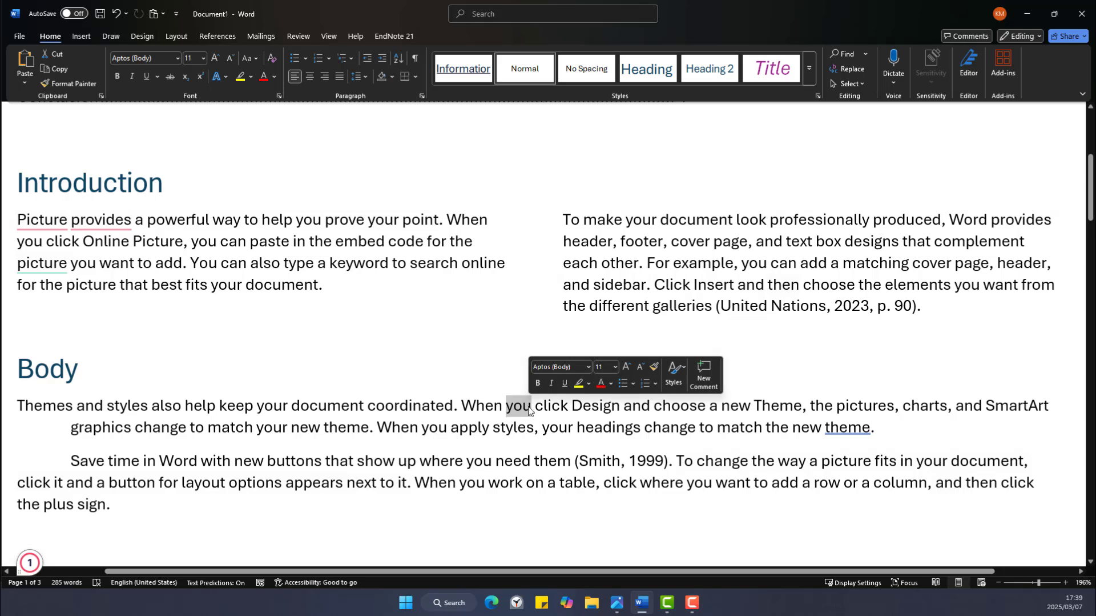
drag(544, 434, 566, 431)
click(567, 431)
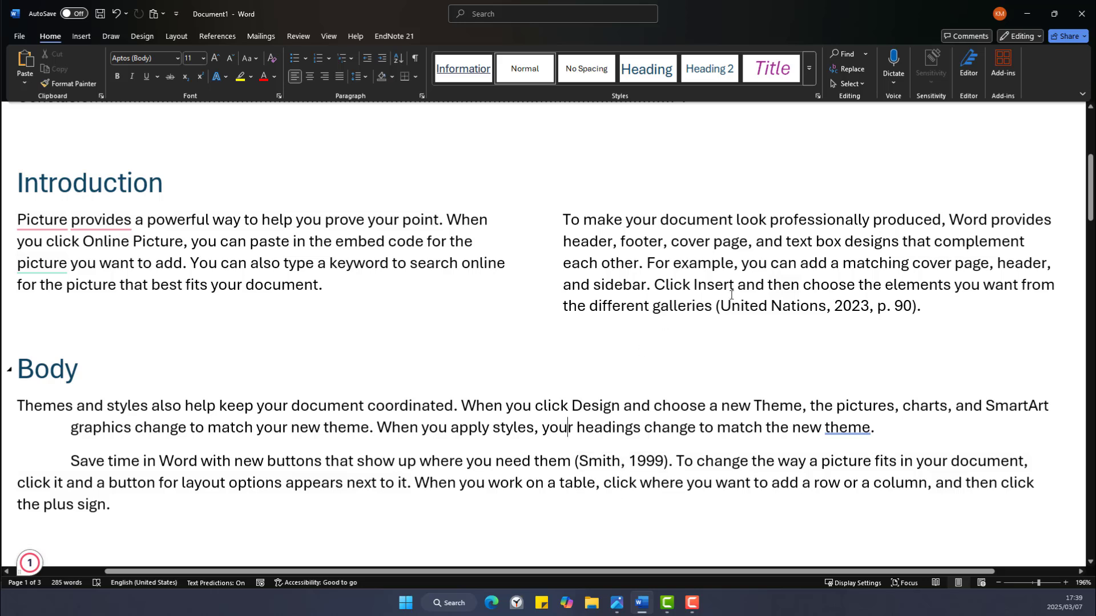
Replace 'you' with 'me' using Find whole words only, making 17 replacements and skipping 'your'.
click(851, 69)
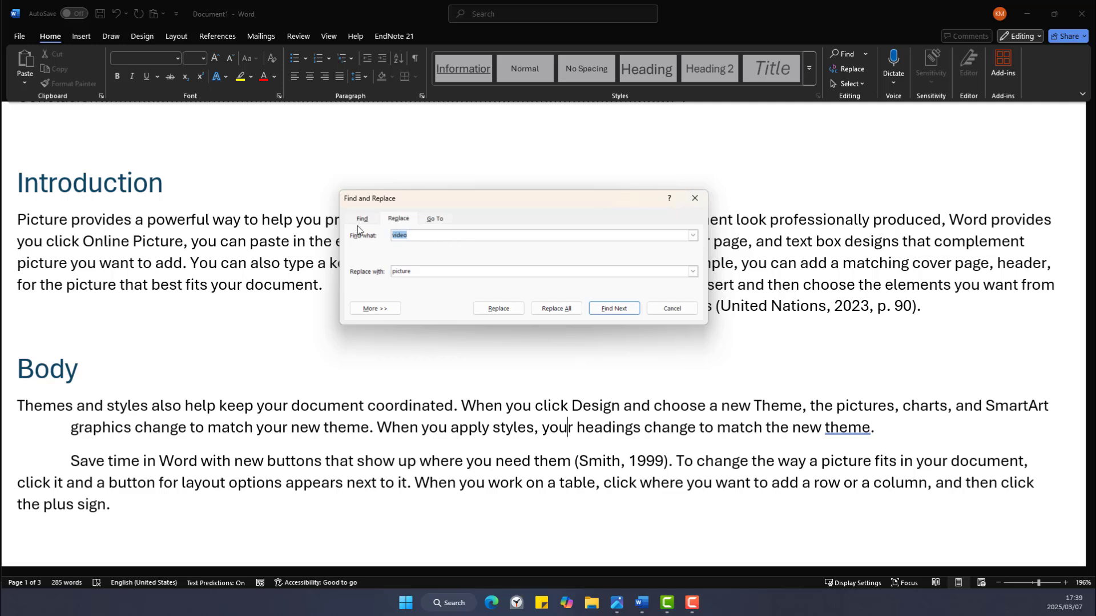
text(you)
key(Tab)
text(me)
click(365, 310)
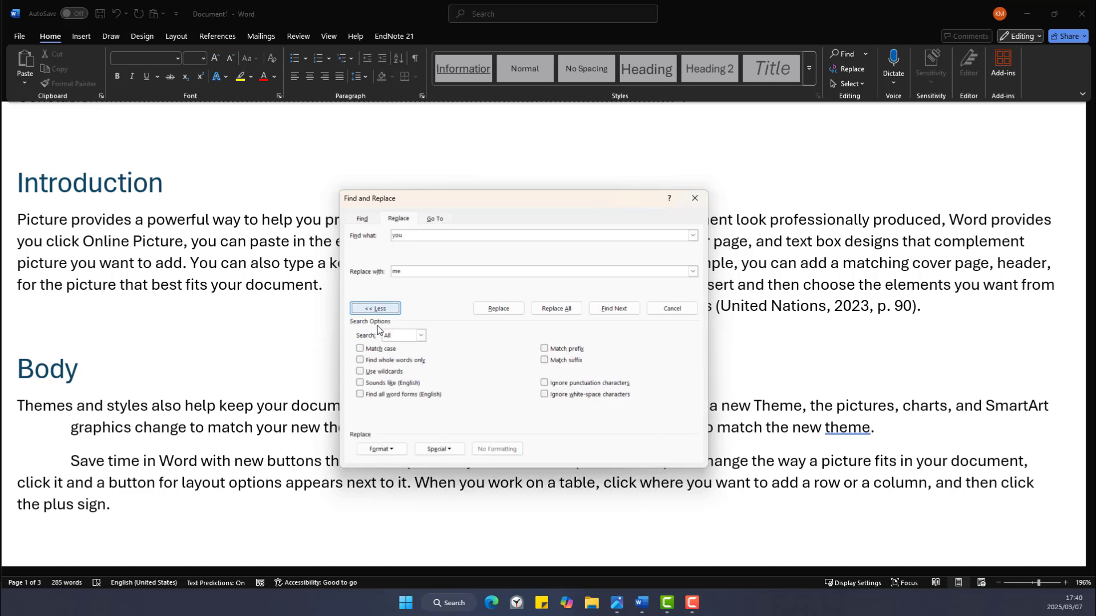
click(361, 361)
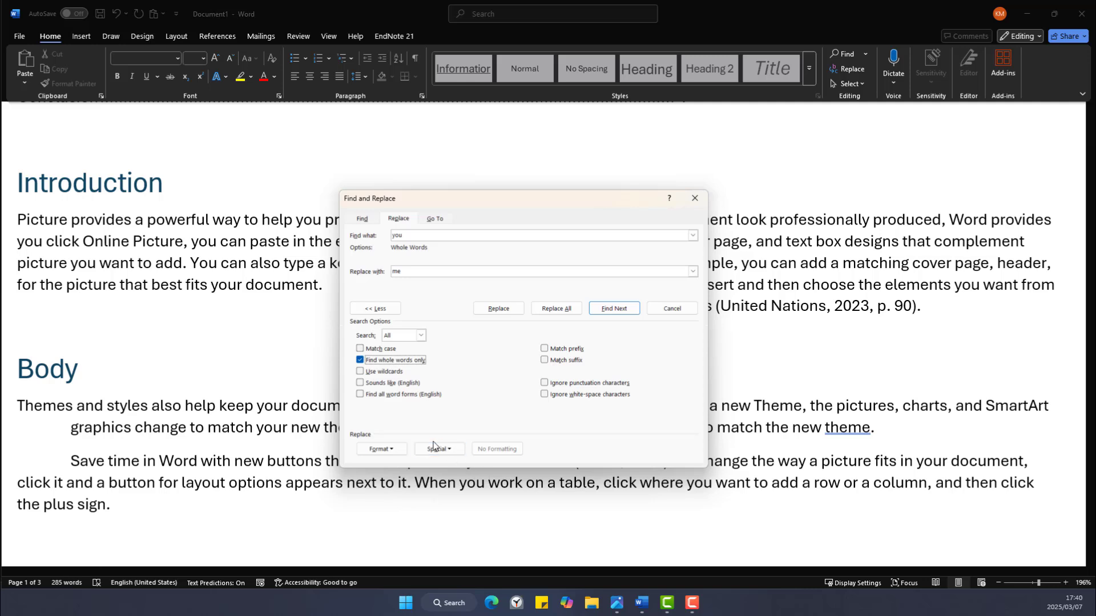
click(556, 308)
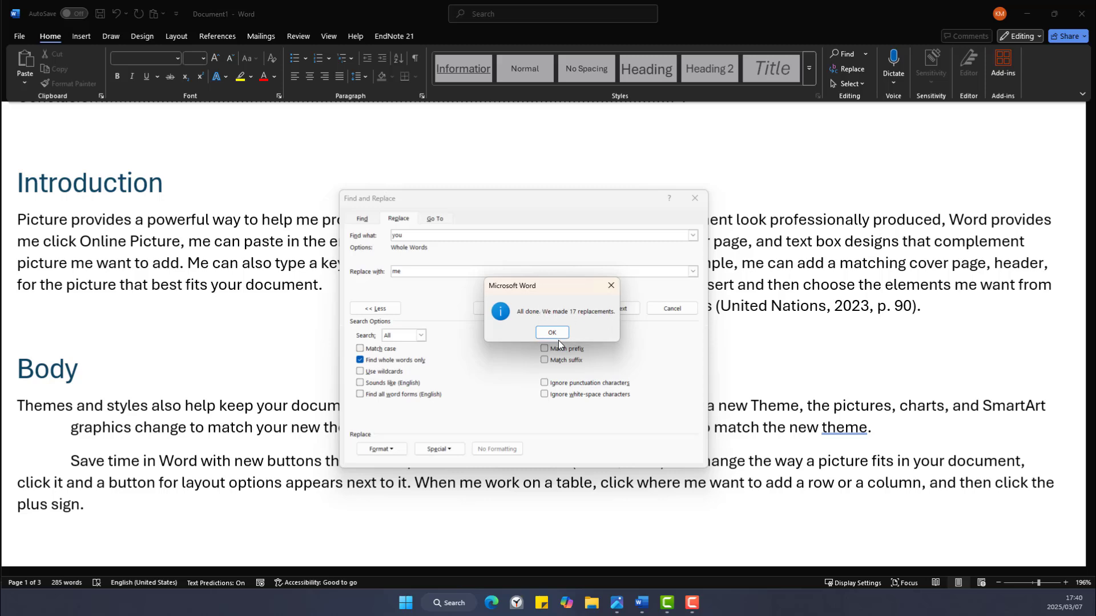
click(553, 333)
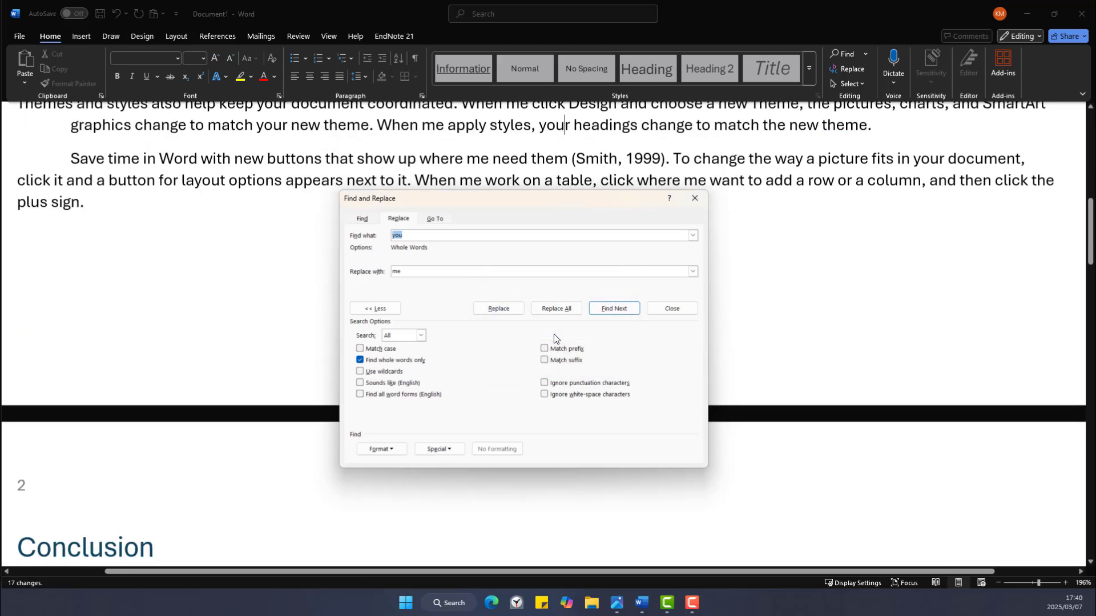
click(697, 200)
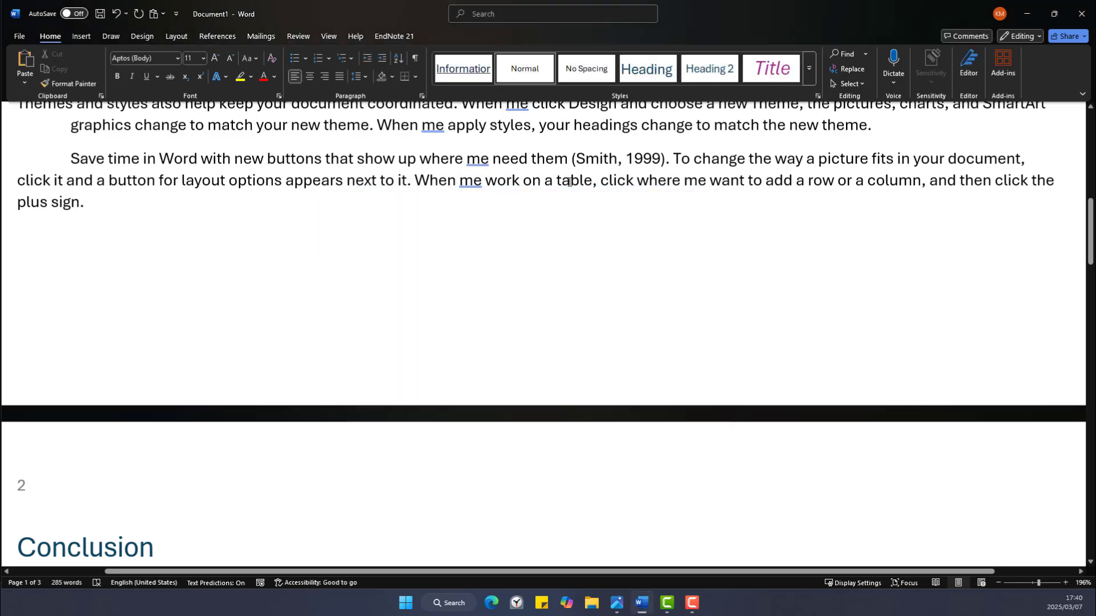
scroll(560, 180, up, 3)
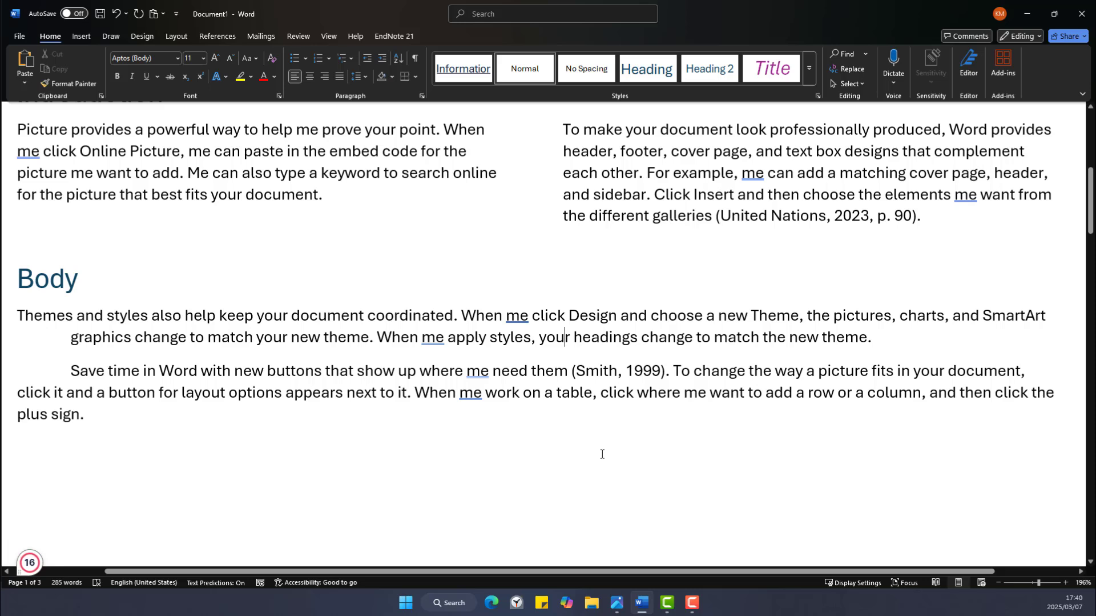
Show the Synonyms list for 'coordinated': synchronized, harmonized, corresponding, matched, organized.
double_click(542, 338)
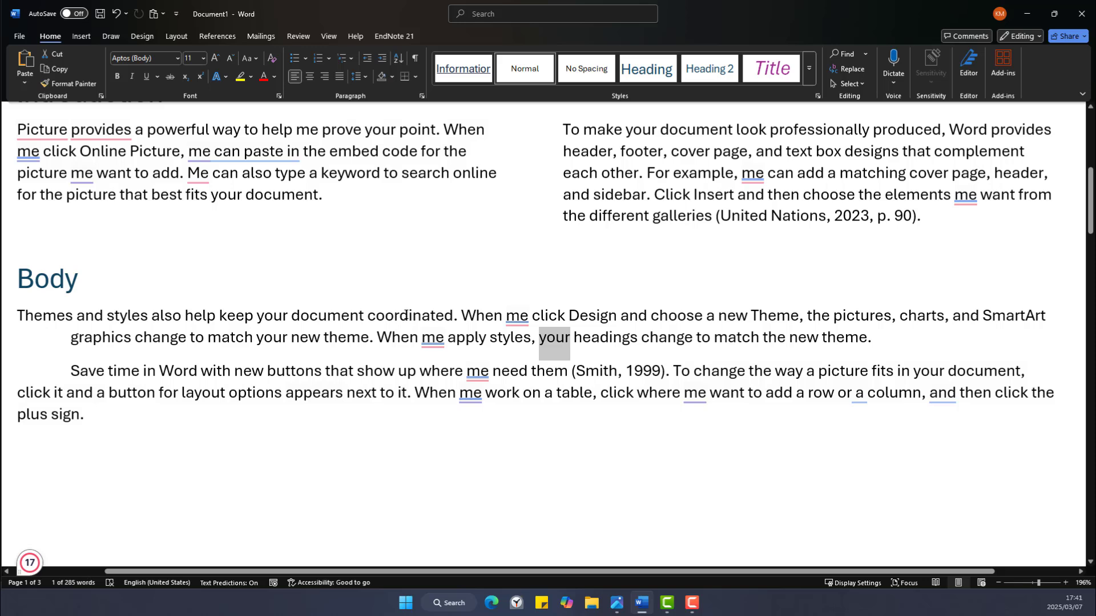
right_click(405, 315)
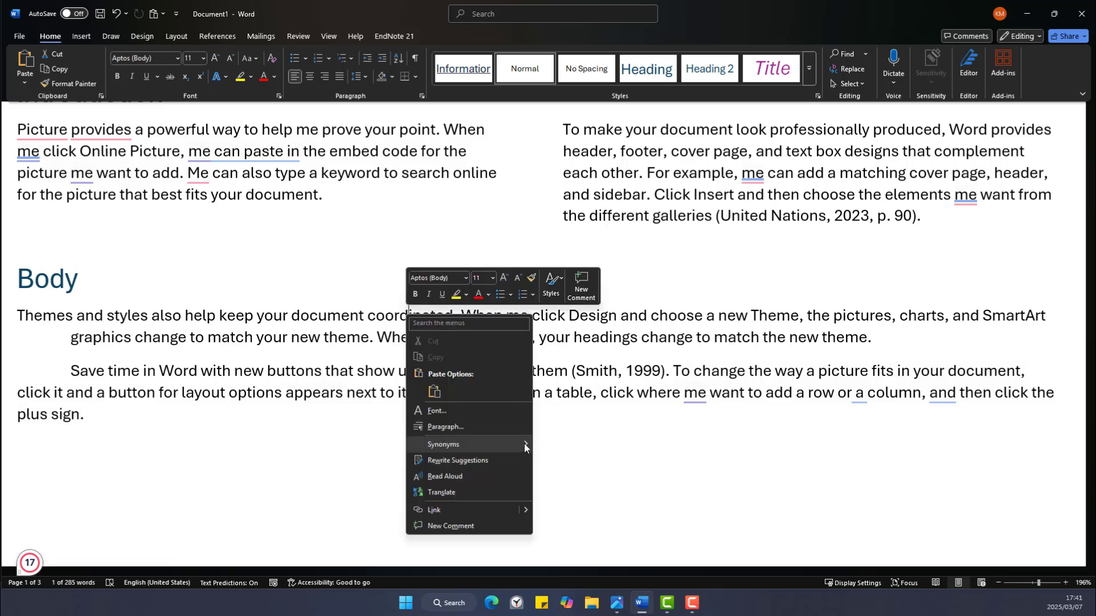
mouse_move(525, 445)
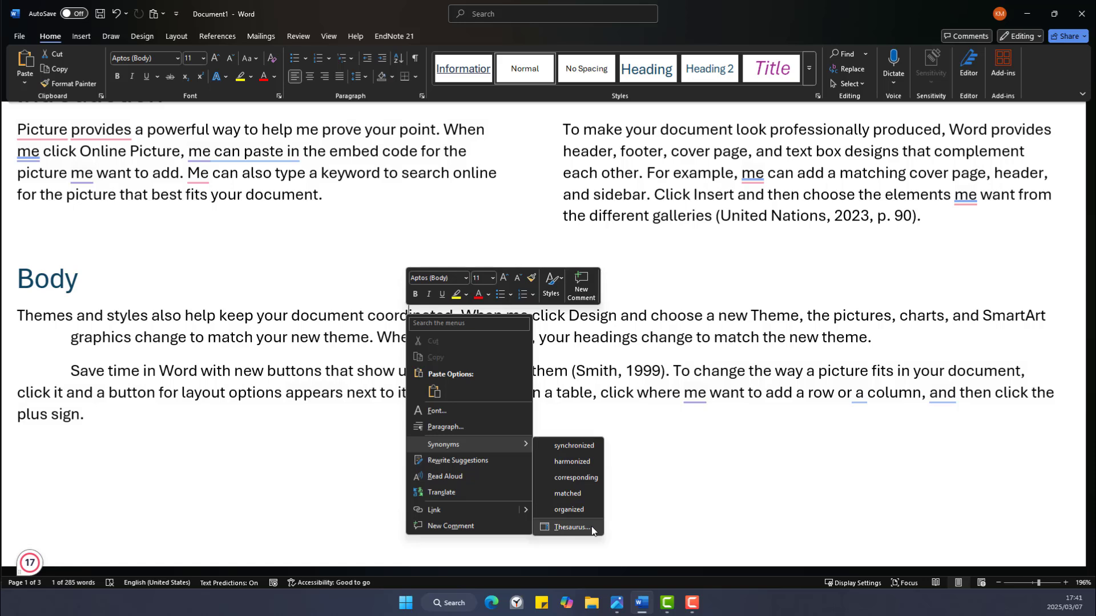
Insert 'synchronized' from the Thesaurus so the Body reads 'keep your document synchronized', then close the pane.
click(572, 527)
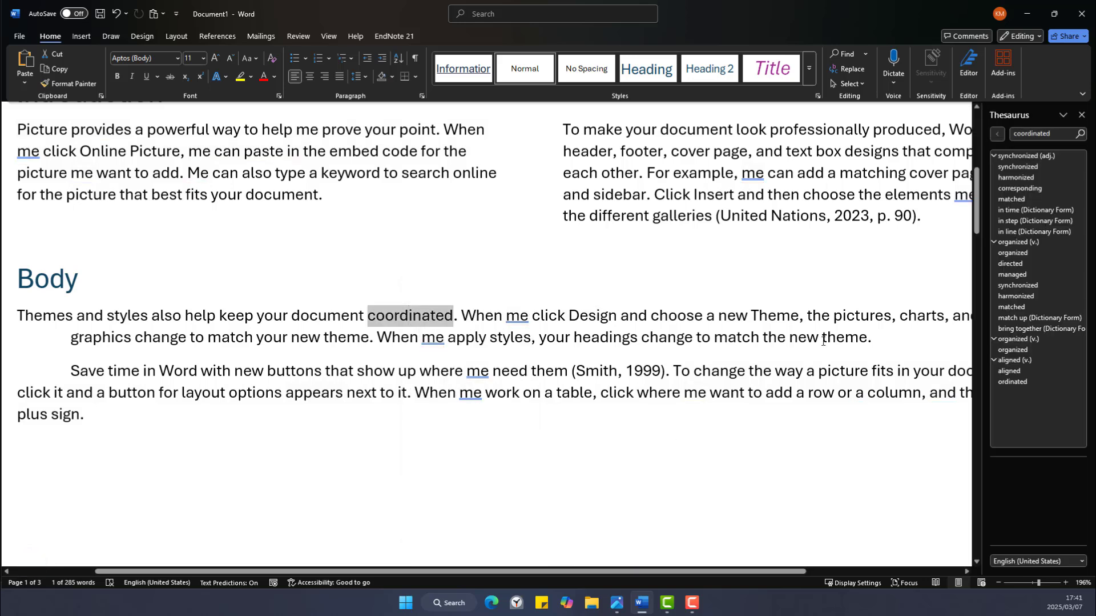
drag(982, 302, 799, 302)
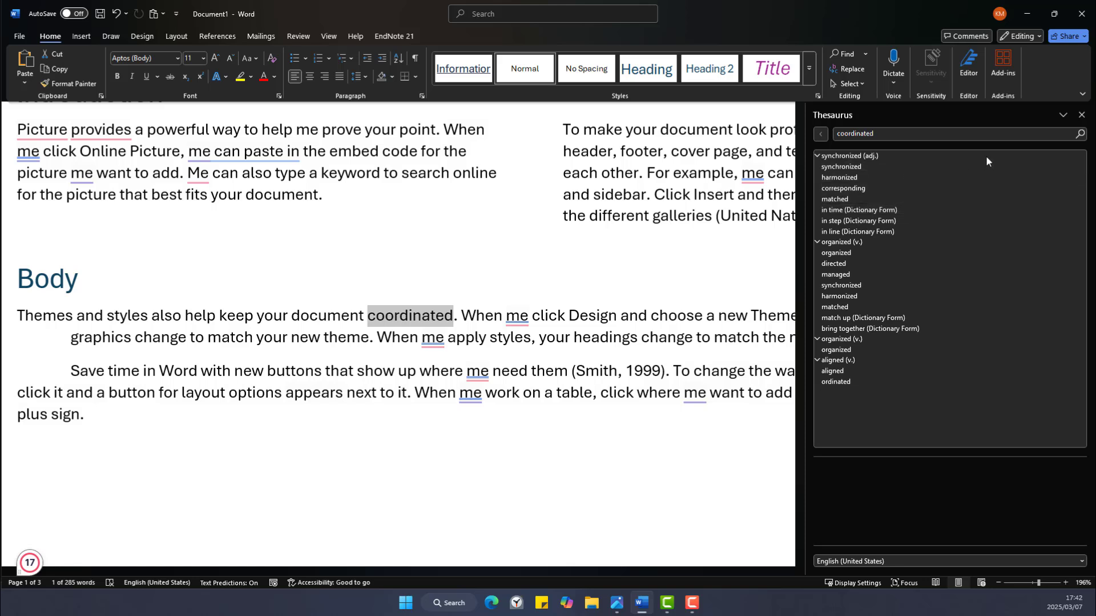
click(1080, 167)
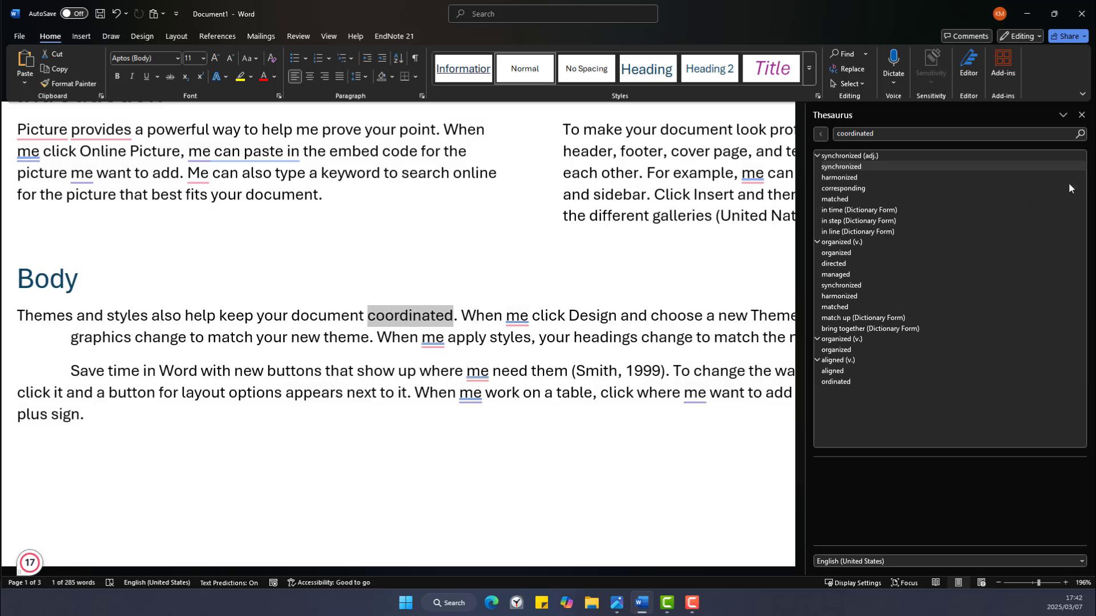
click(1068, 182)
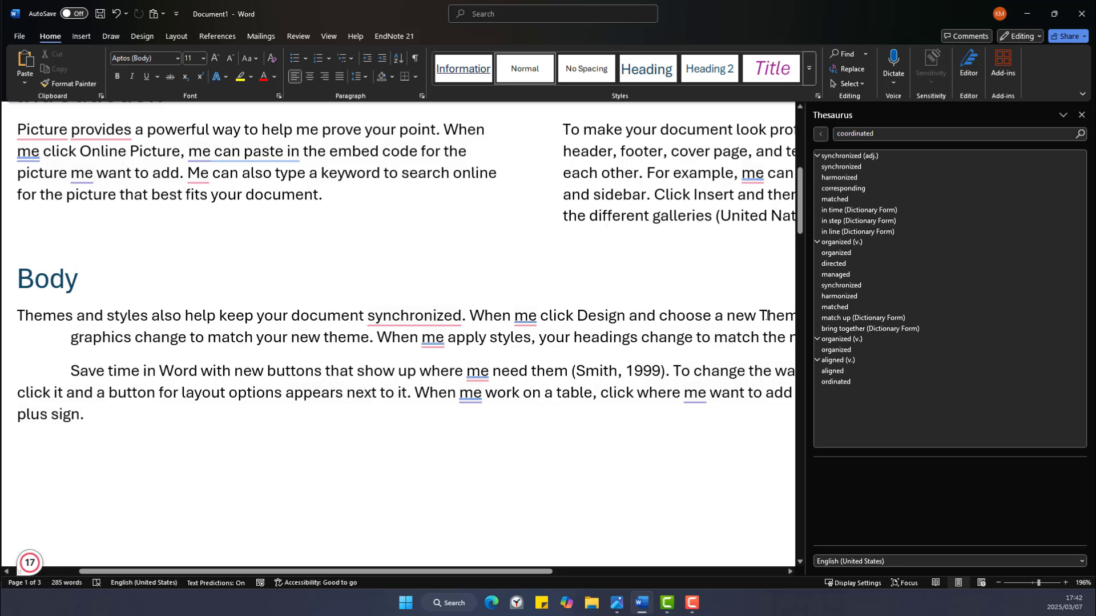
click(1082, 114)
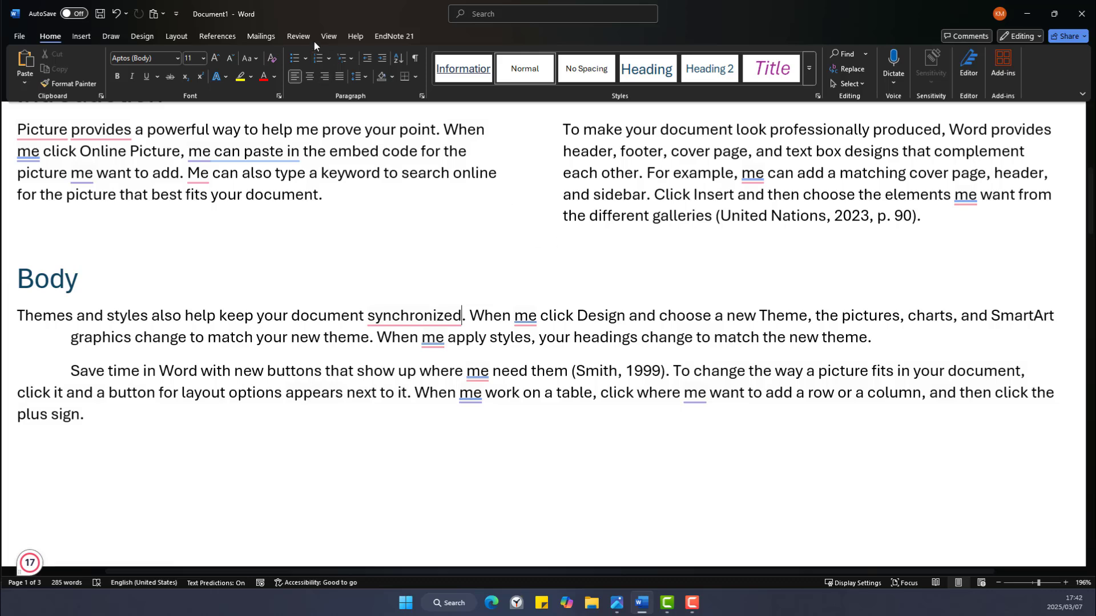
Switch to the Review tab and select 'Picture' at the start of the Introduction.
click(299, 36)
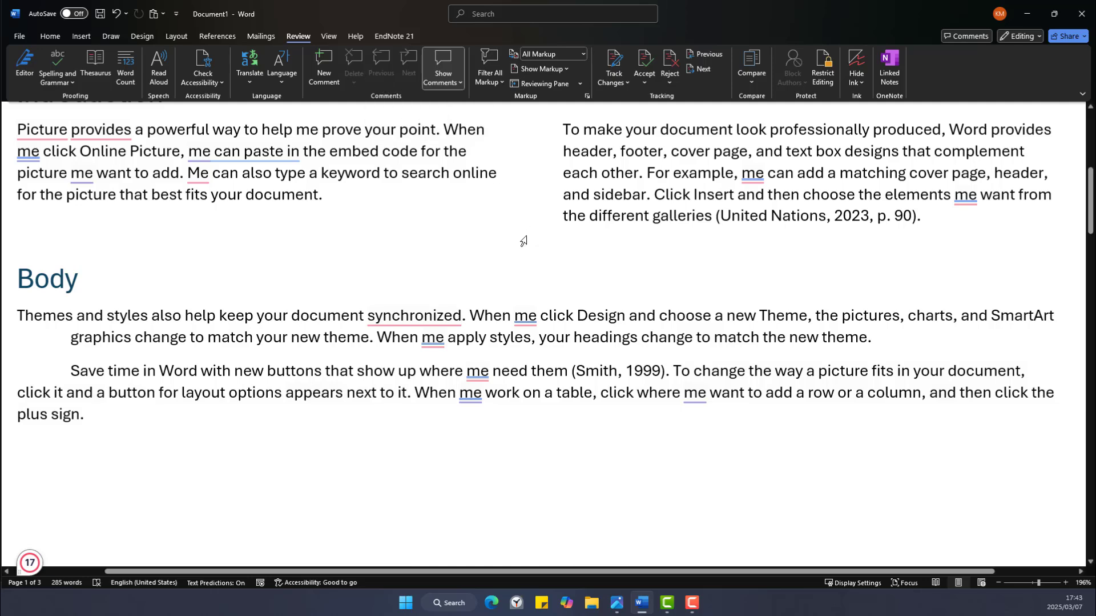
scroll(524, 234, up, 3)
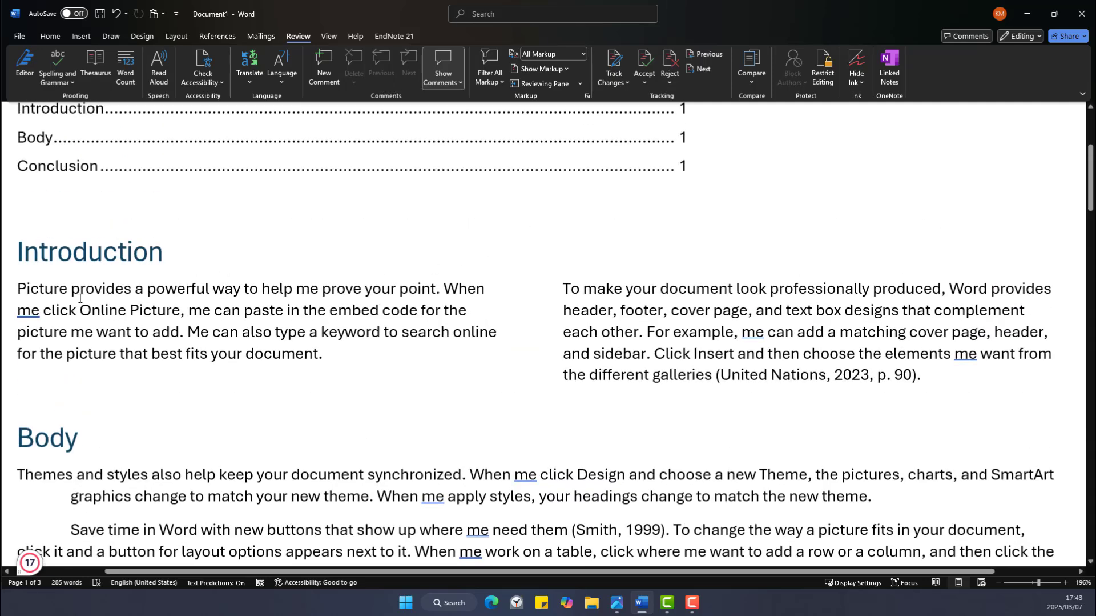
drag(16, 288, 67, 288)
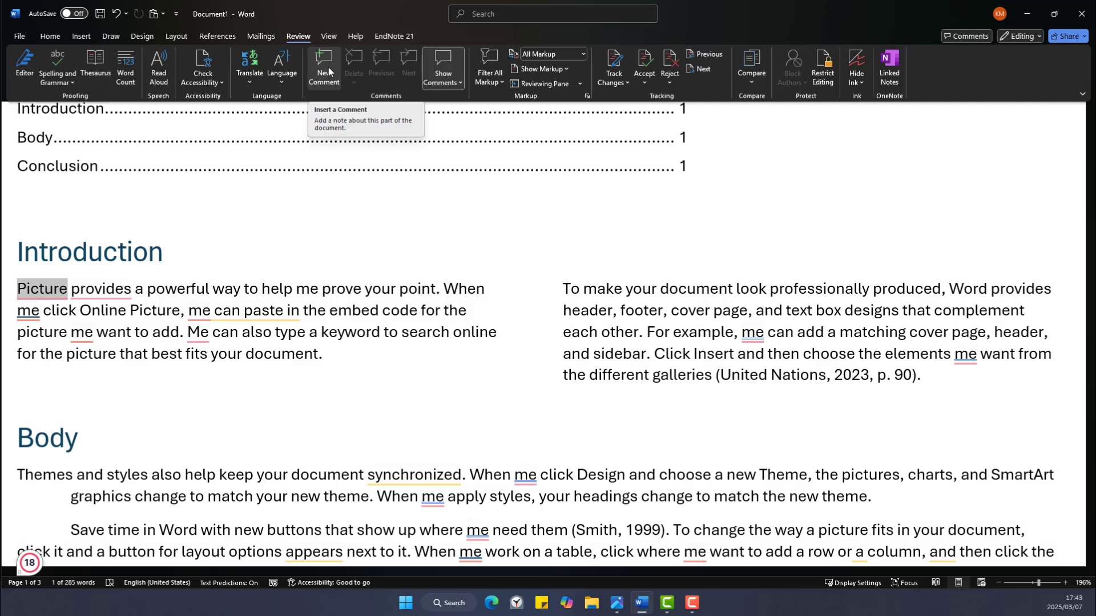
key(Right)
Post a new comment on 'Picture' saying 'Please include a picture example.'.
click(324, 69)
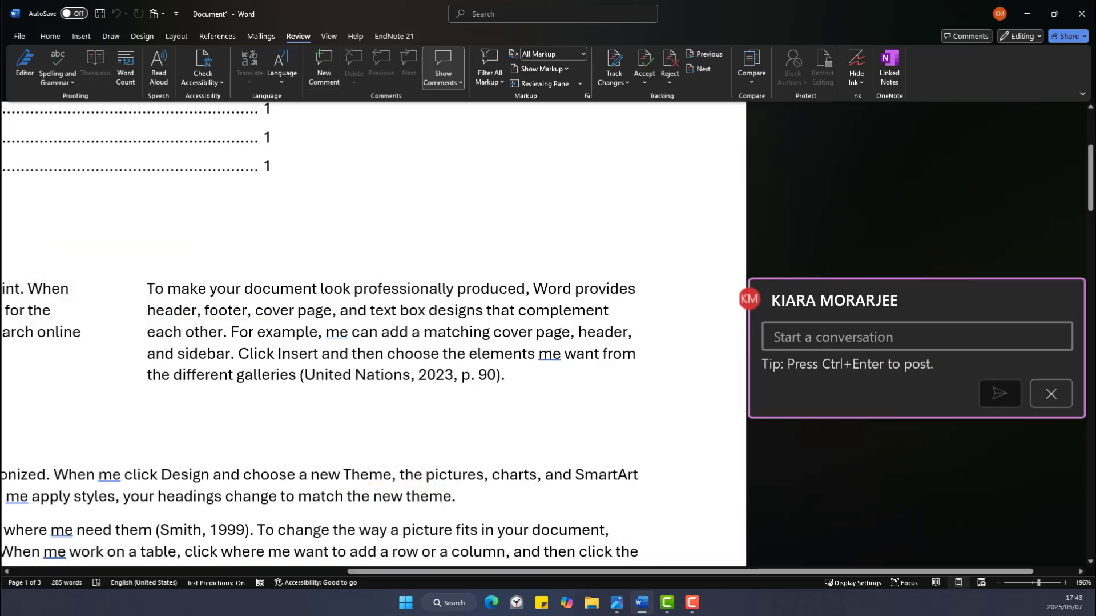
click(1031, 582)
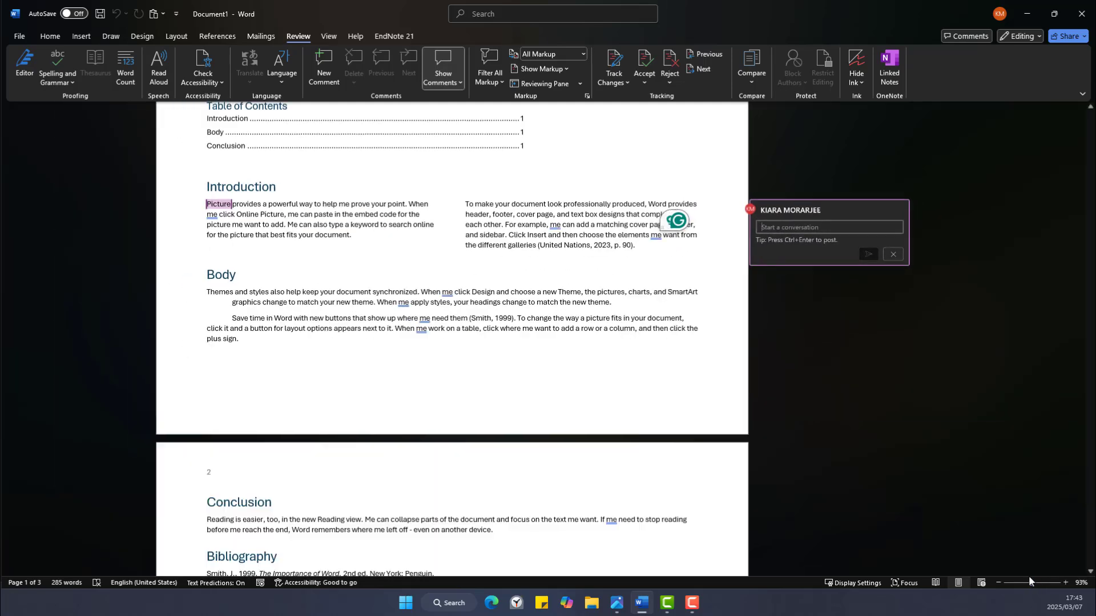
click(825, 226)
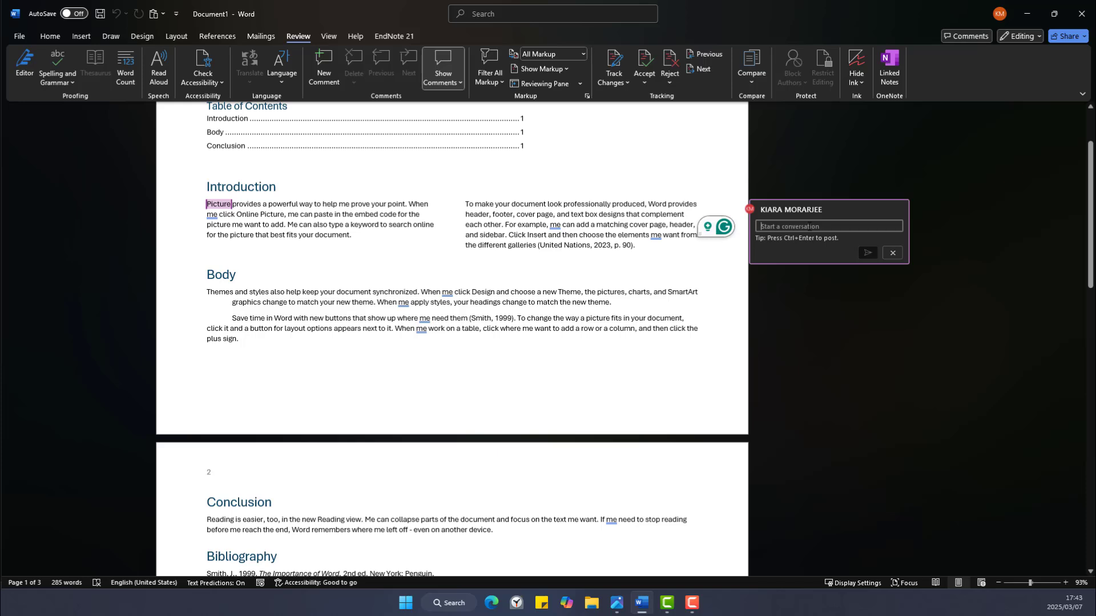
text(Pleas)
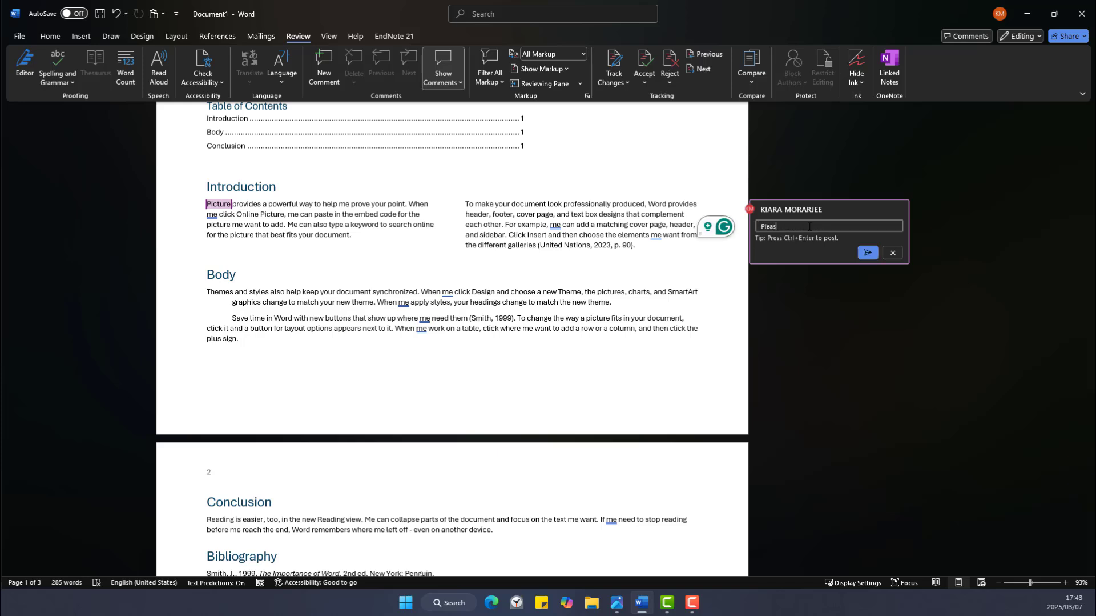
text(e include)
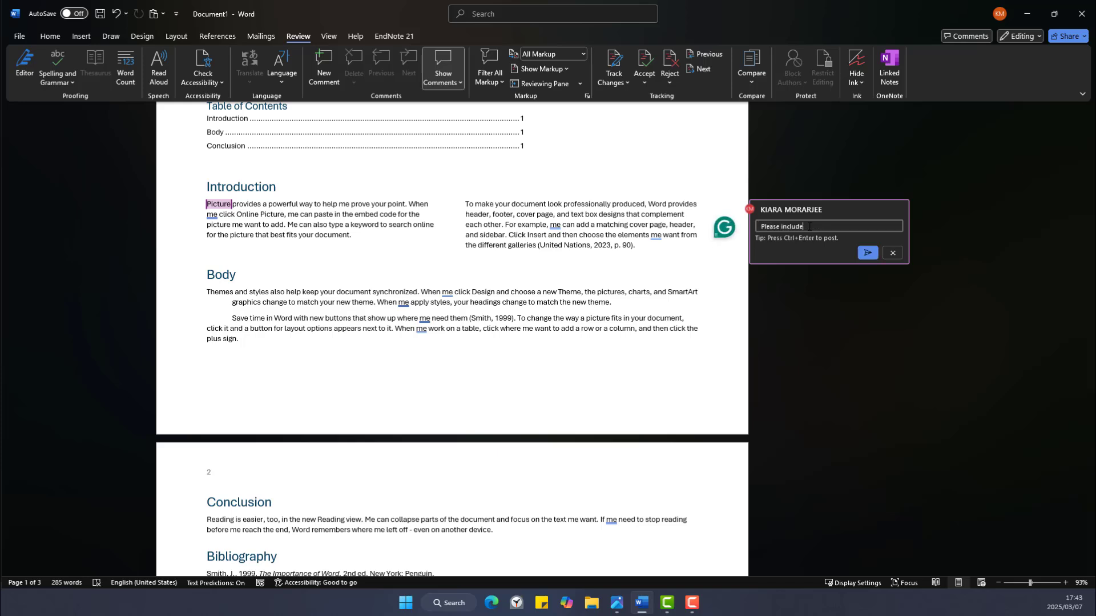
text( a picture example.)
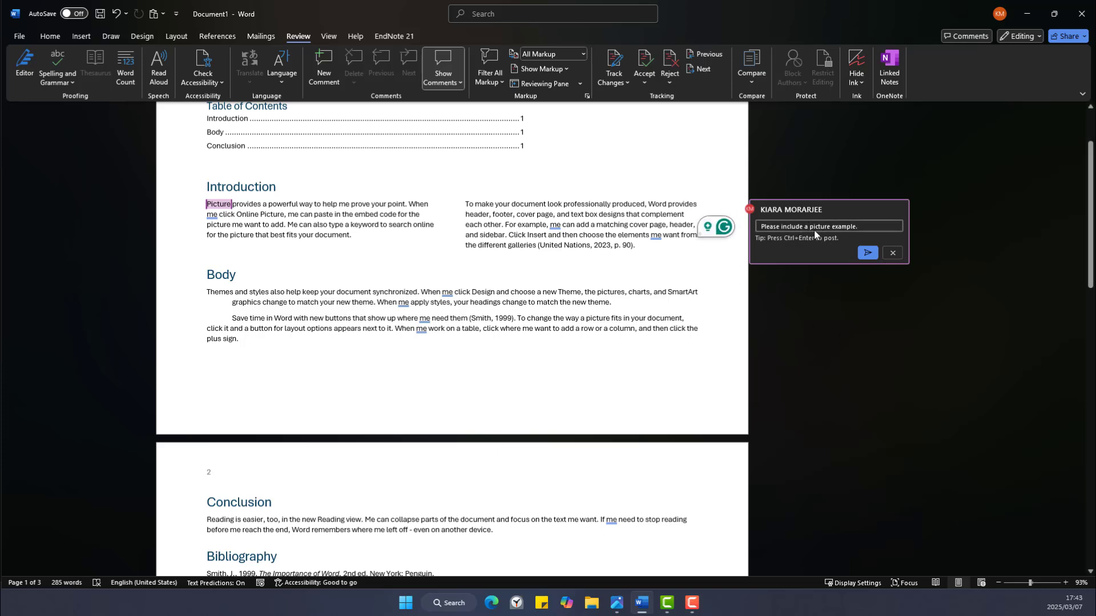
click(868, 253)
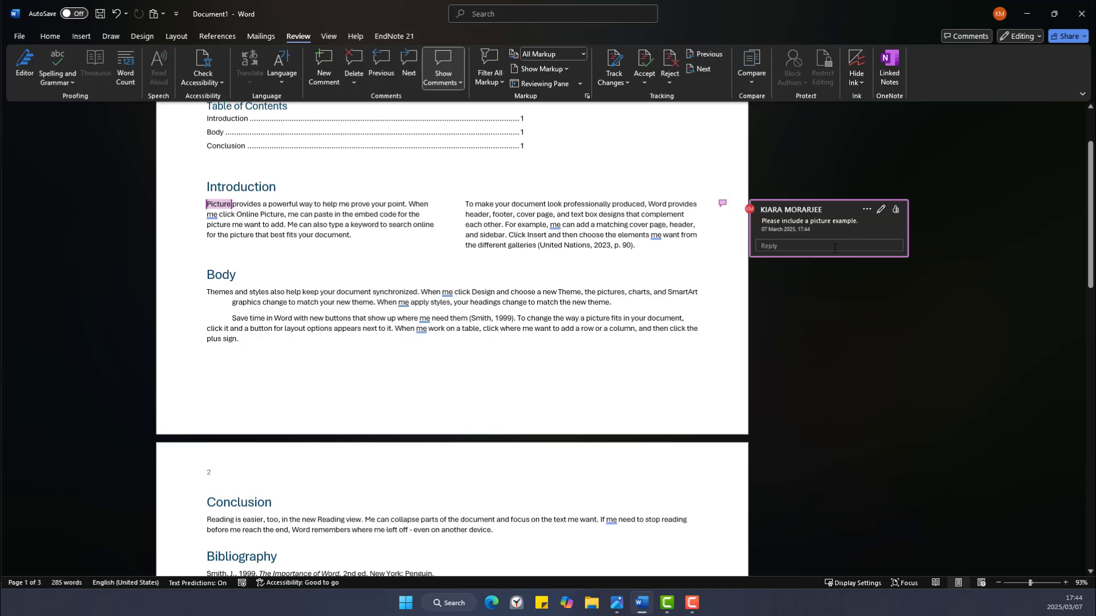
Post the reply 'Yes ,sounds good.' beneath the picture-example comment.
click(797, 245)
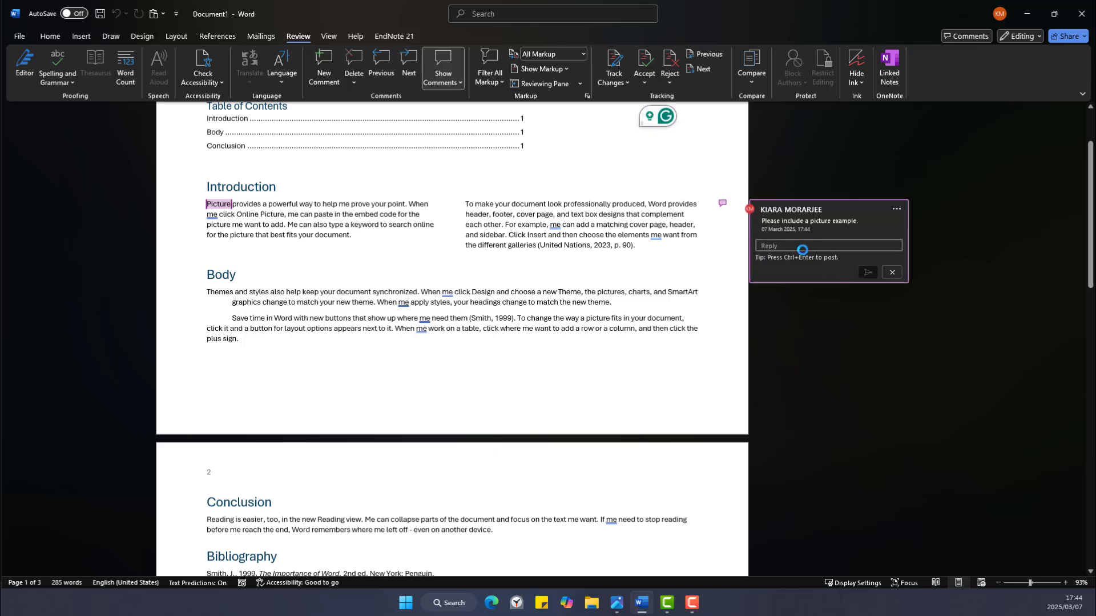
text(Yes ,sounds g)
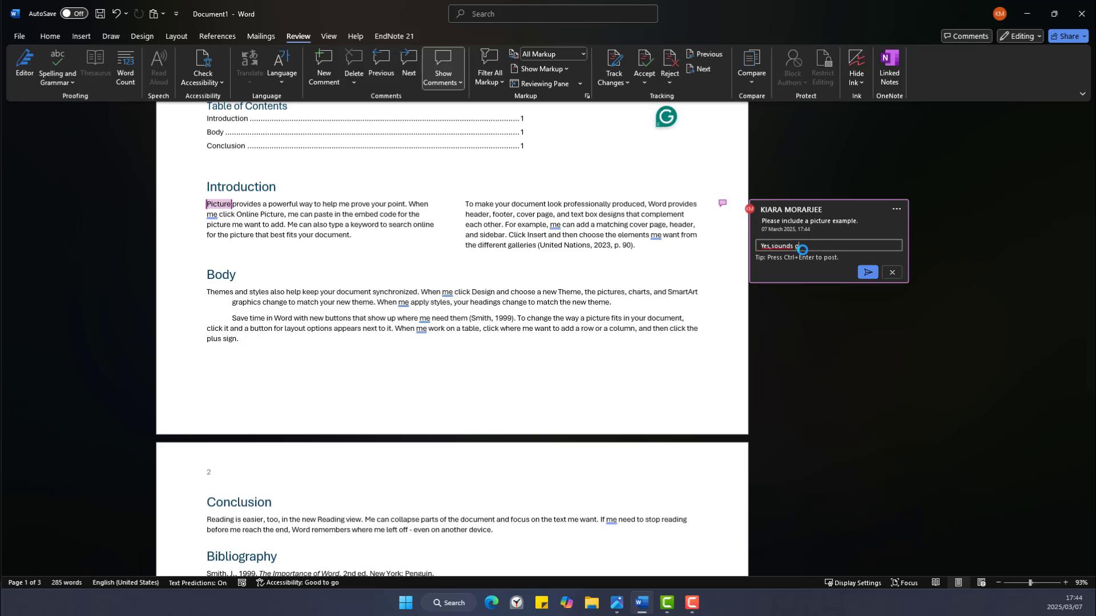
text(ood.)
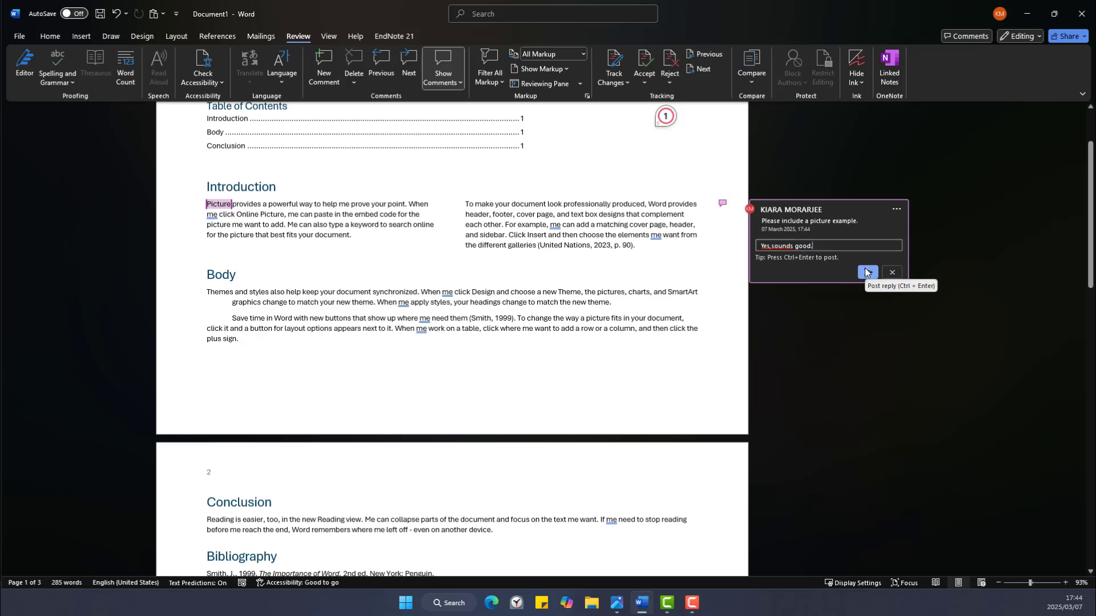
click(866, 273)
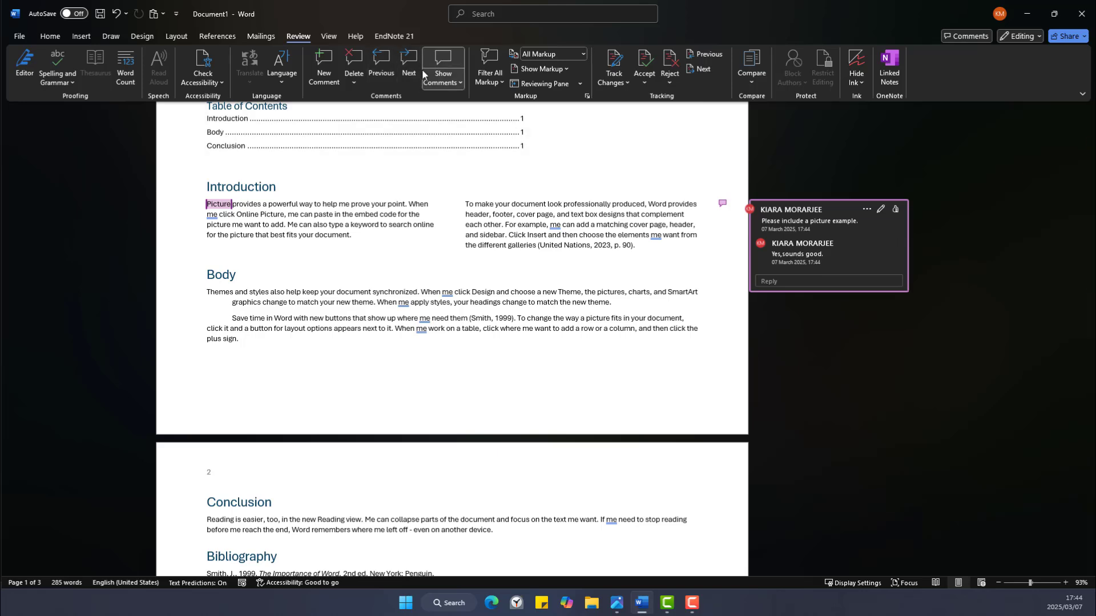
Mark the 'Picture' comment thread as Resolved and show it in the Comments pane.
click(357, 83)
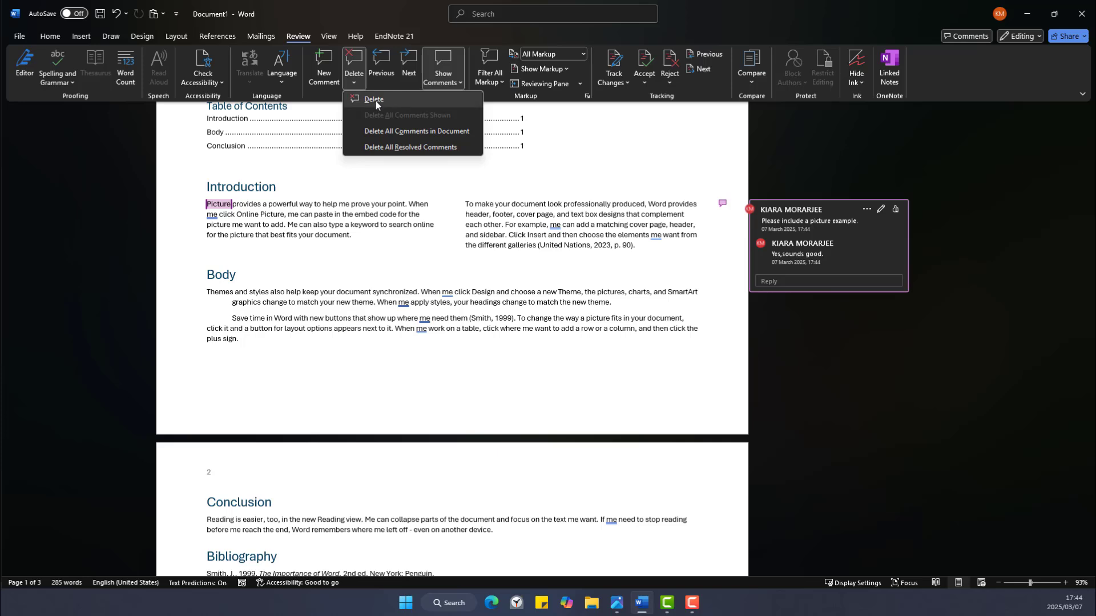
click(866, 207)
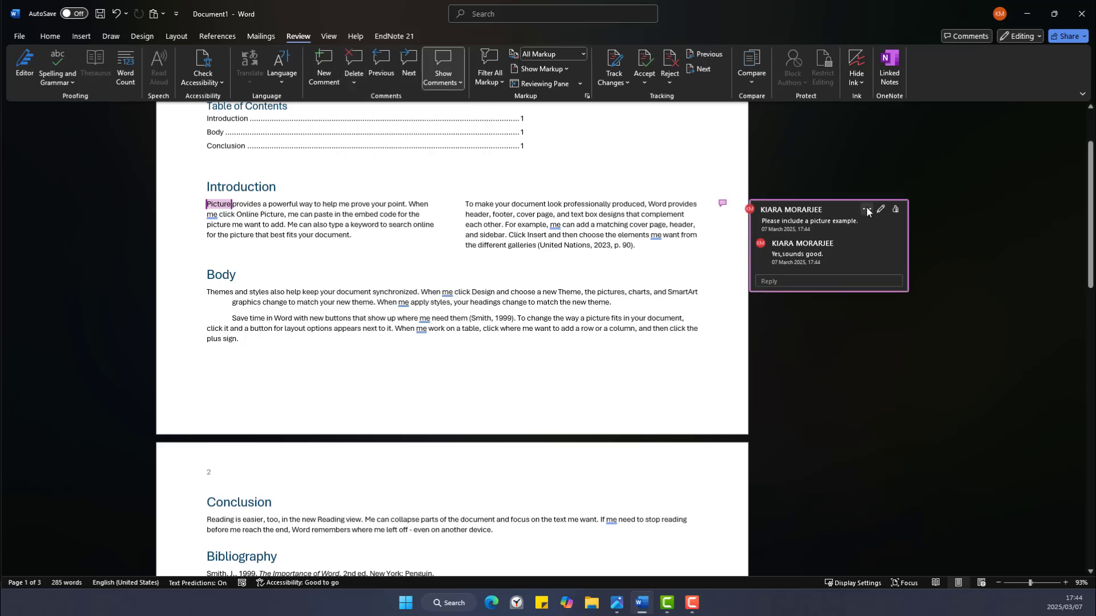
click(867, 206)
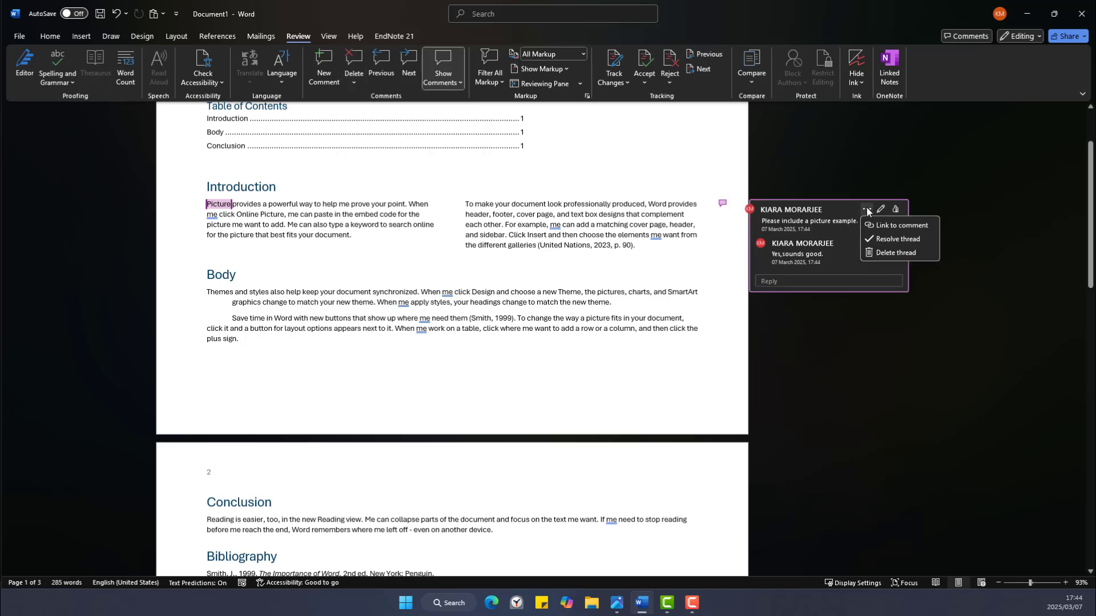
click(877, 240)
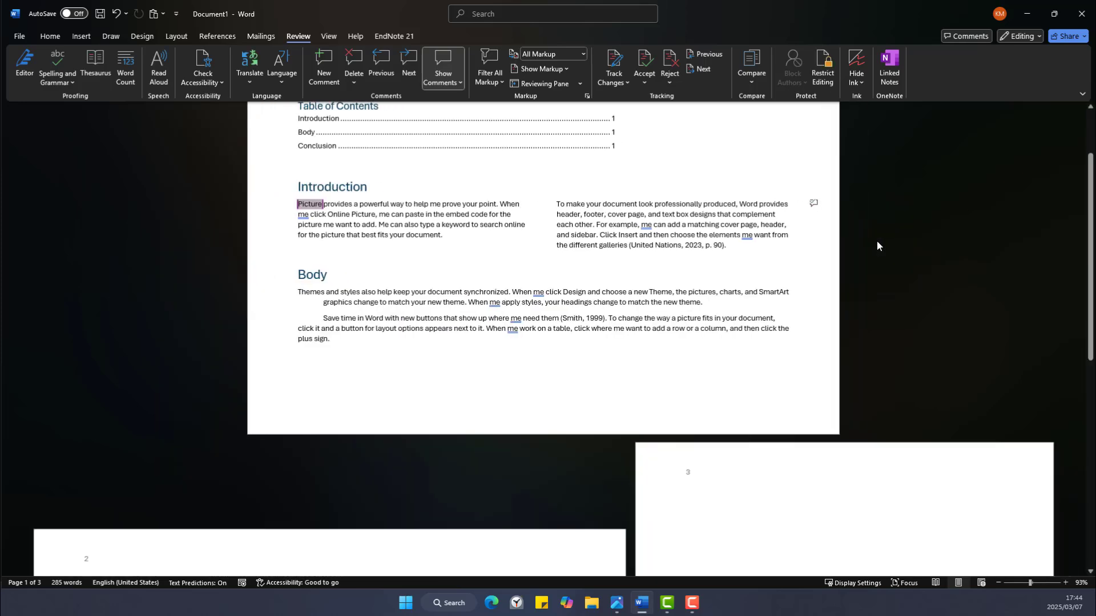
click(814, 204)
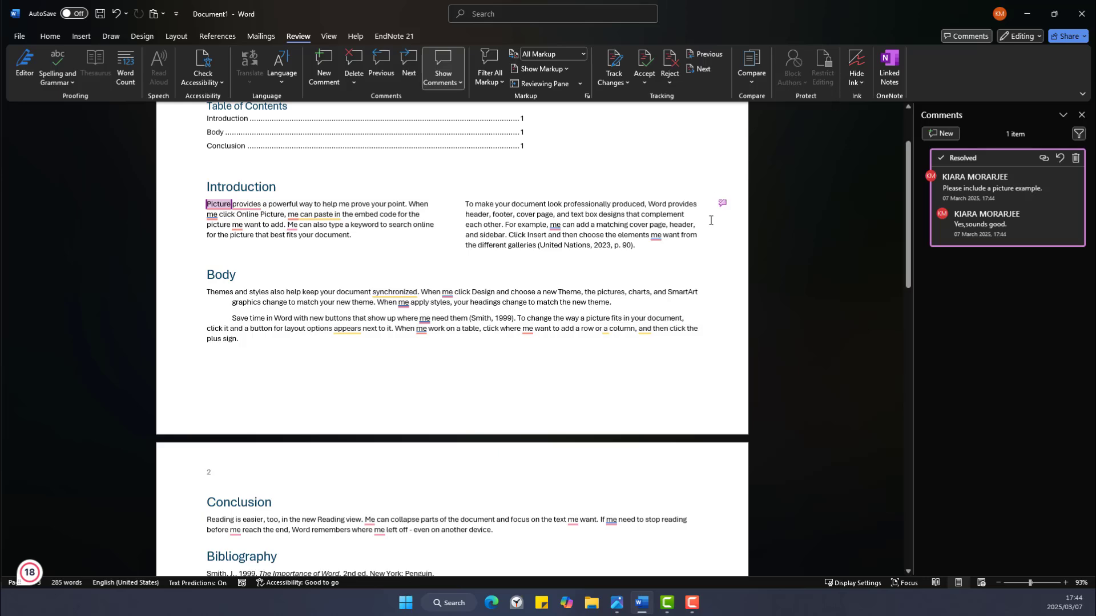
Delete the resolved 'Picture' comment thread, then select 'Word' in the right column.
click(1082, 115)
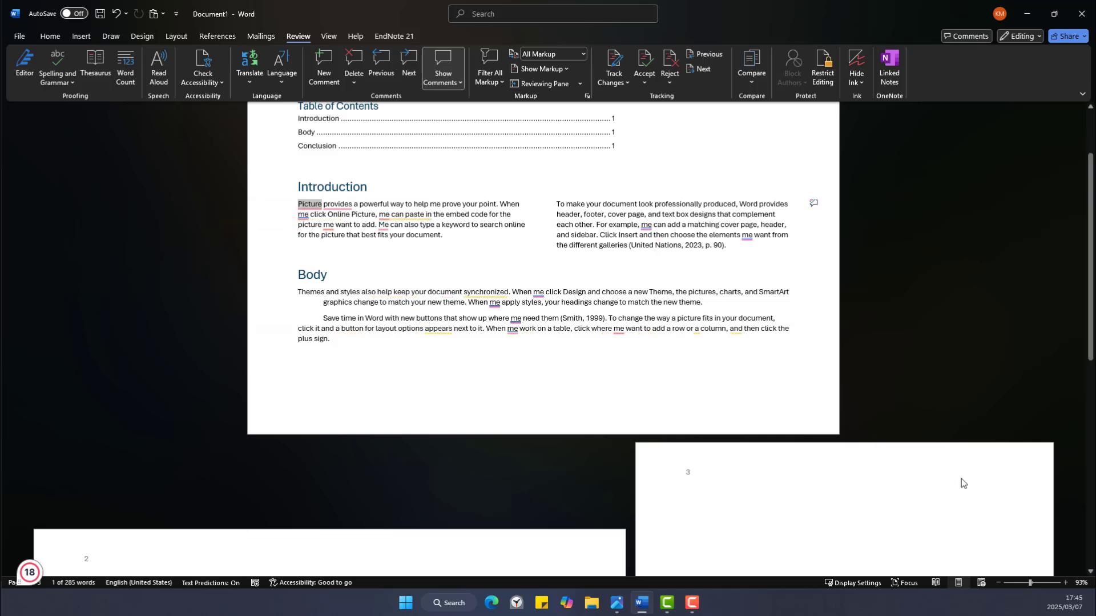
click(813, 204)
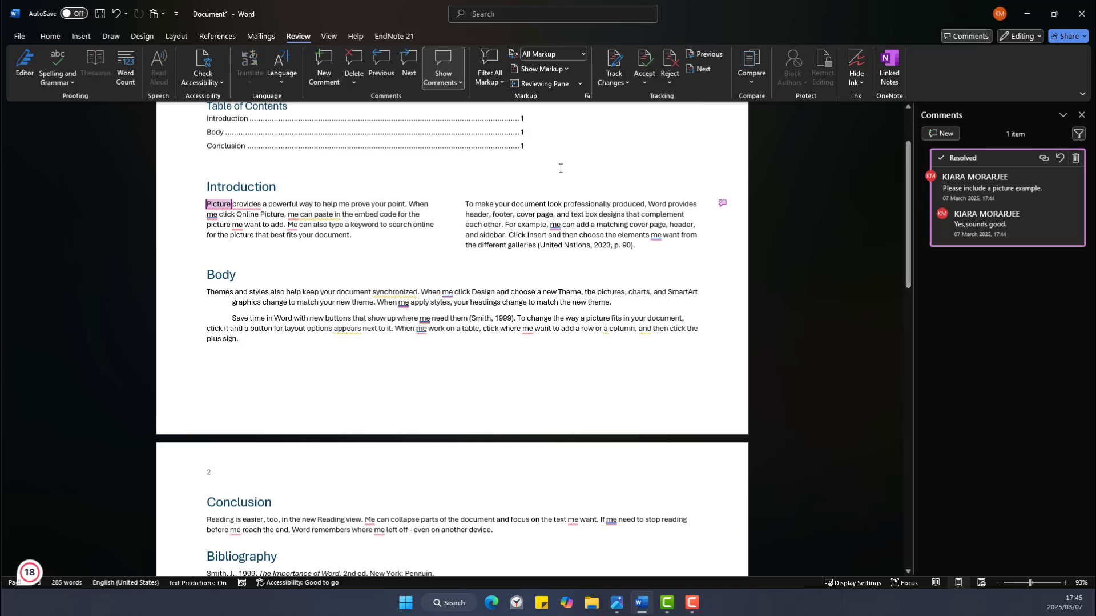
click(354, 82)
click(391, 100)
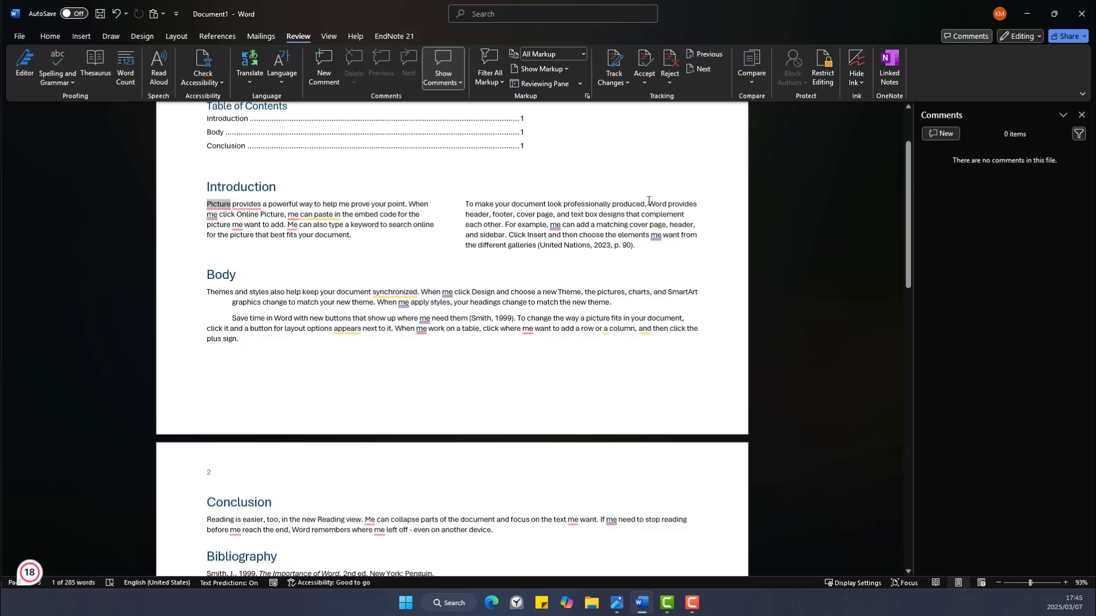
drag(648, 201, 668, 203)
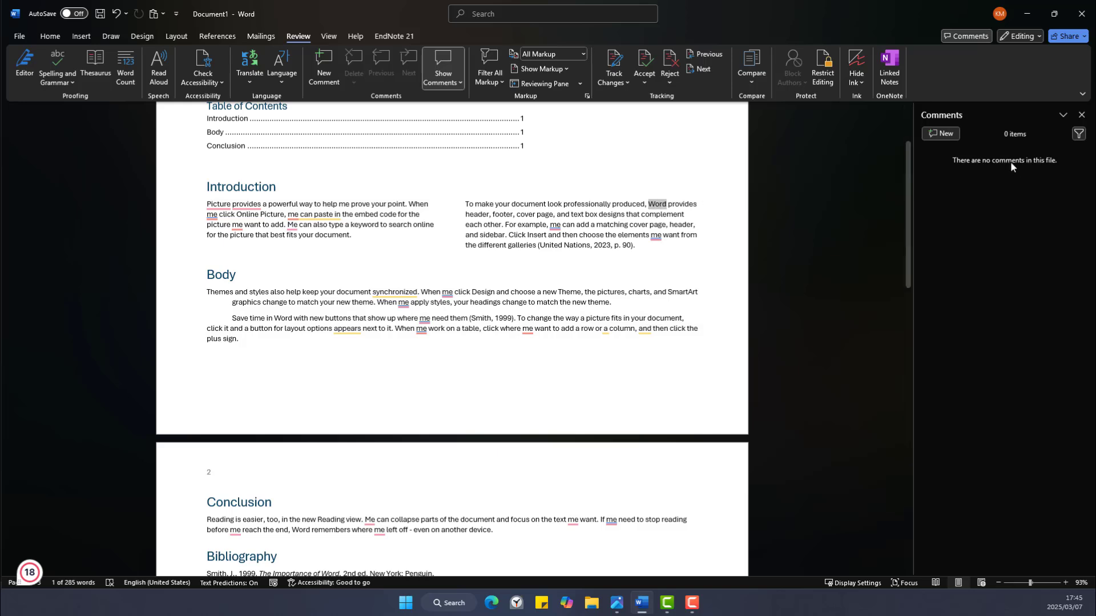
Post a comment on 'Word' reading 'Define what word is' using Ctrl+Alt+M.
click(1082, 115)
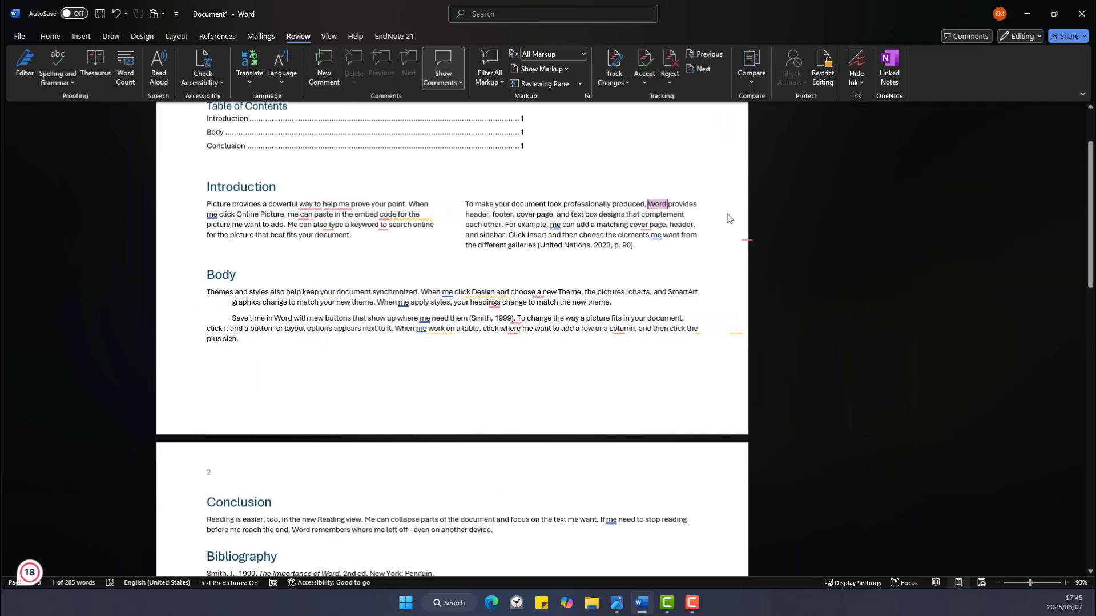
key(ctrl+alt+m)
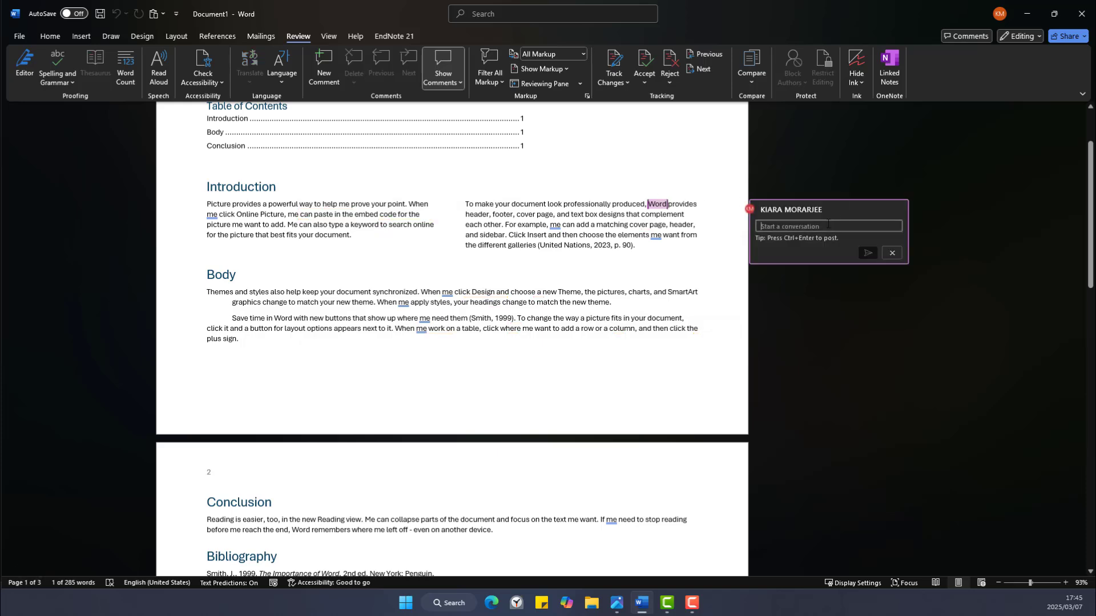
text(De)
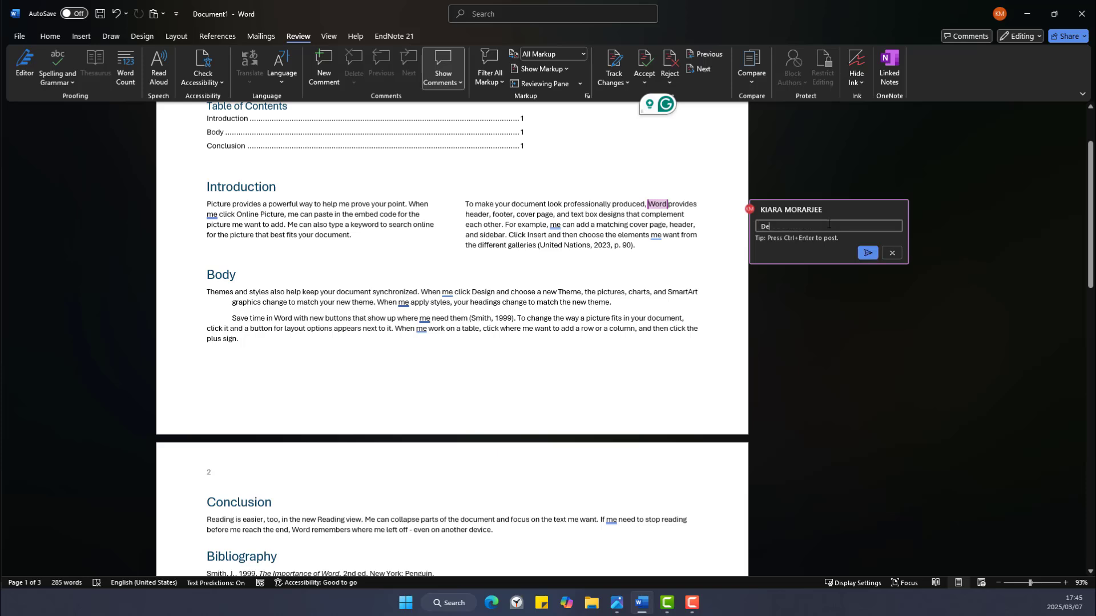
text(fine)
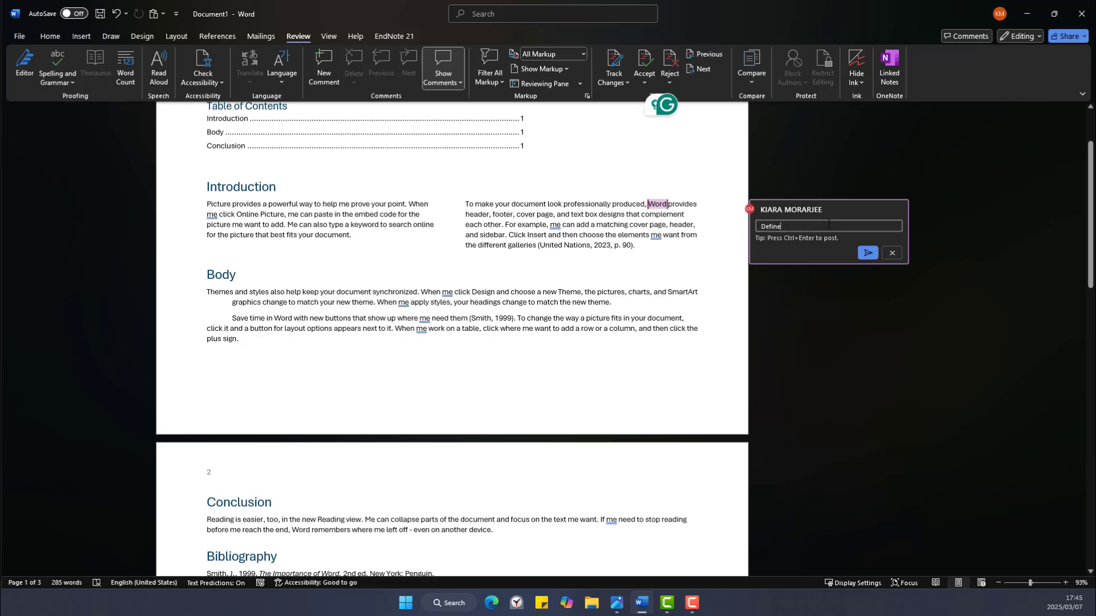
text( what wor)
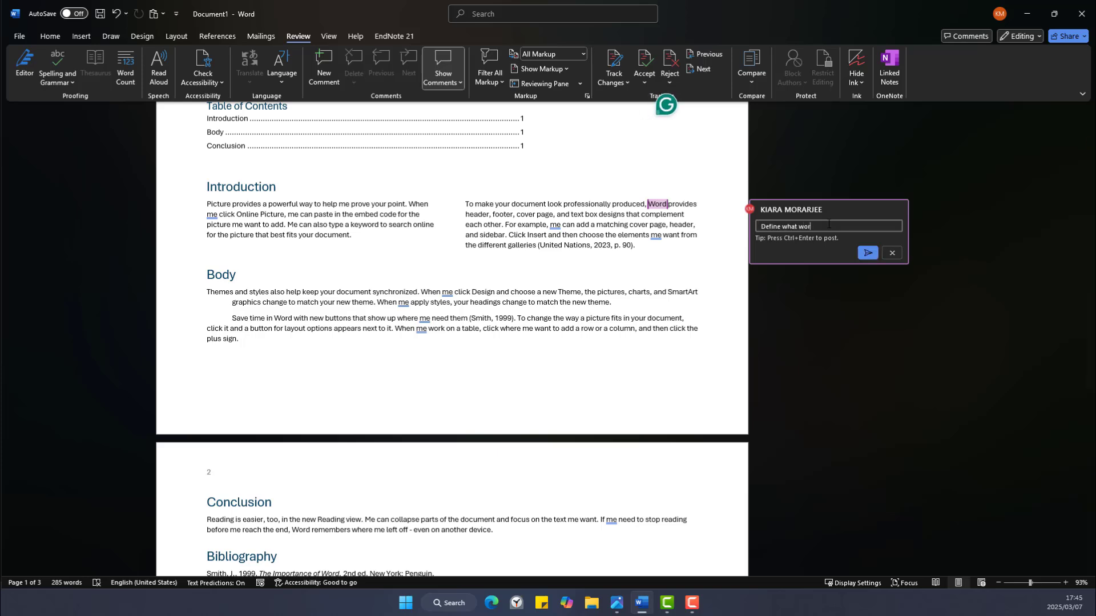
text(d is)
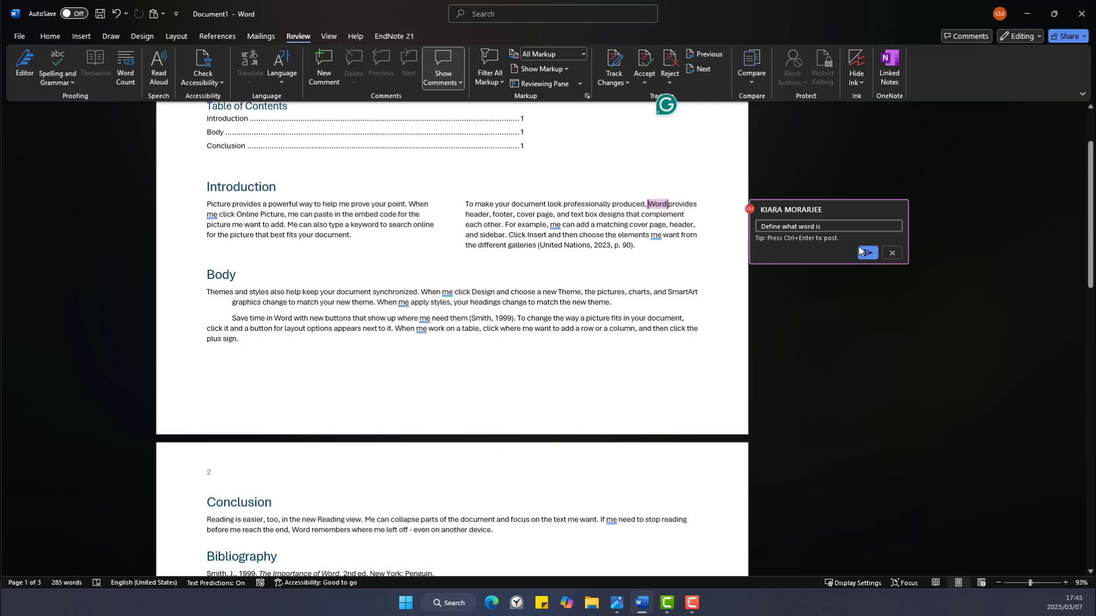
click(866, 251)
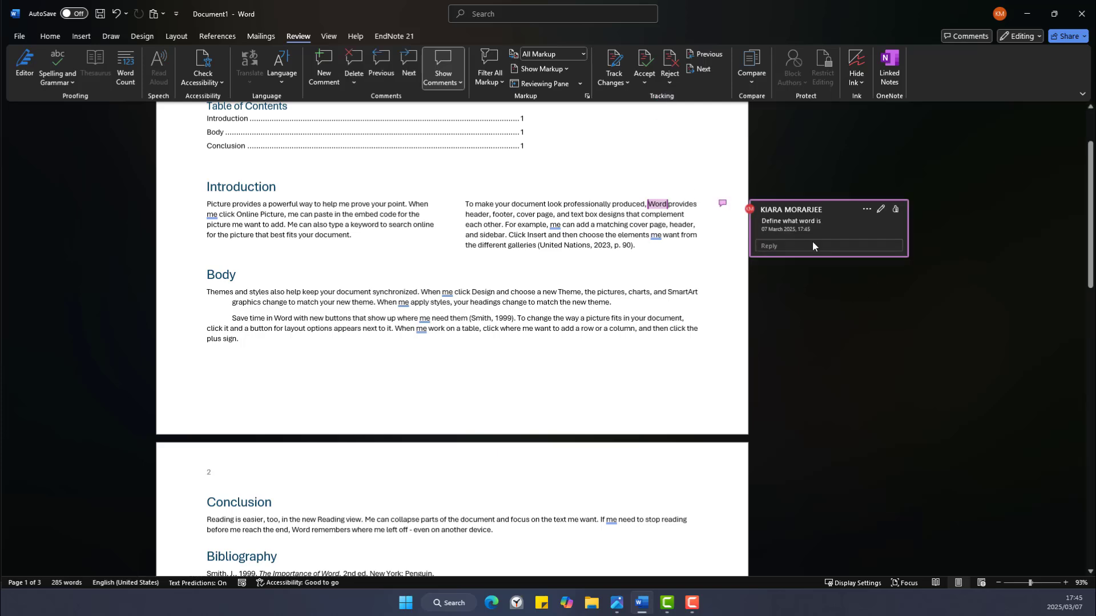
Edit the comment to read 'Define what the word application is' and save it.
click(882, 211)
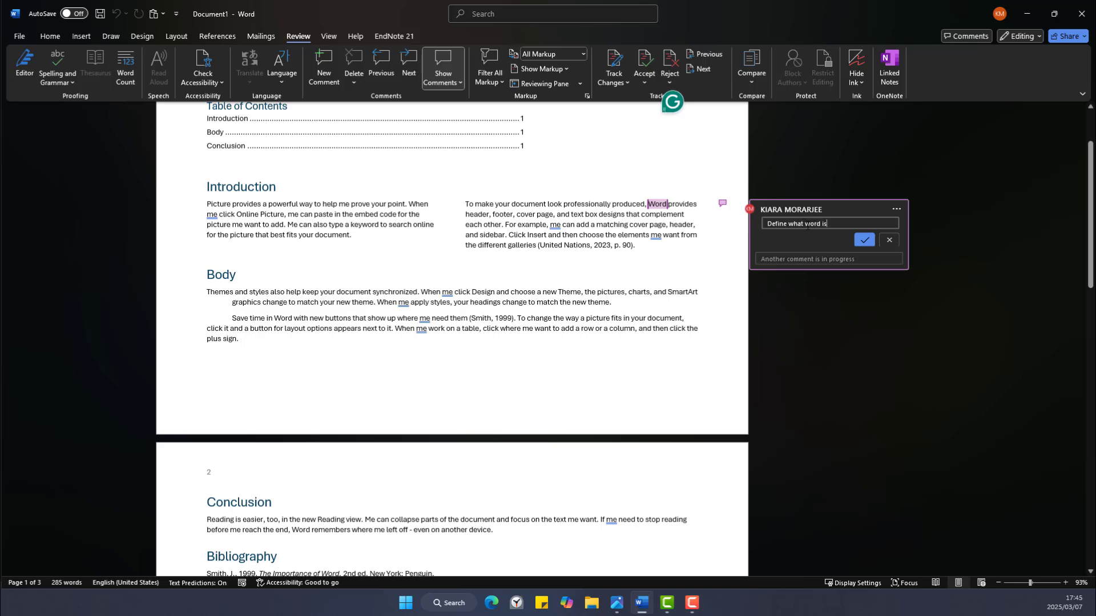
text(the)
click(832, 223)
text(application)
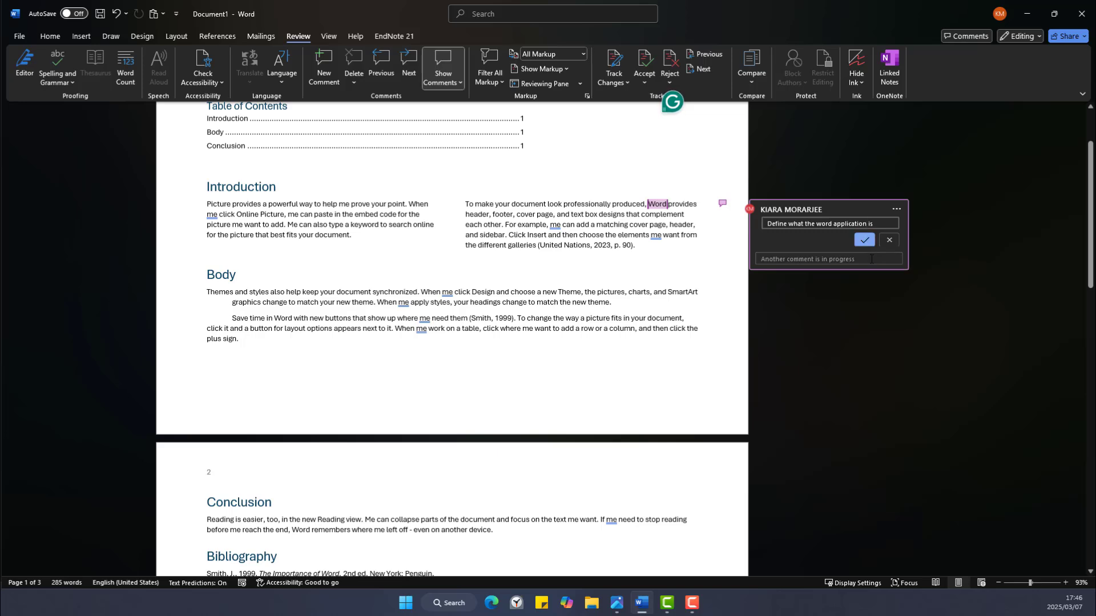
click(865, 240)
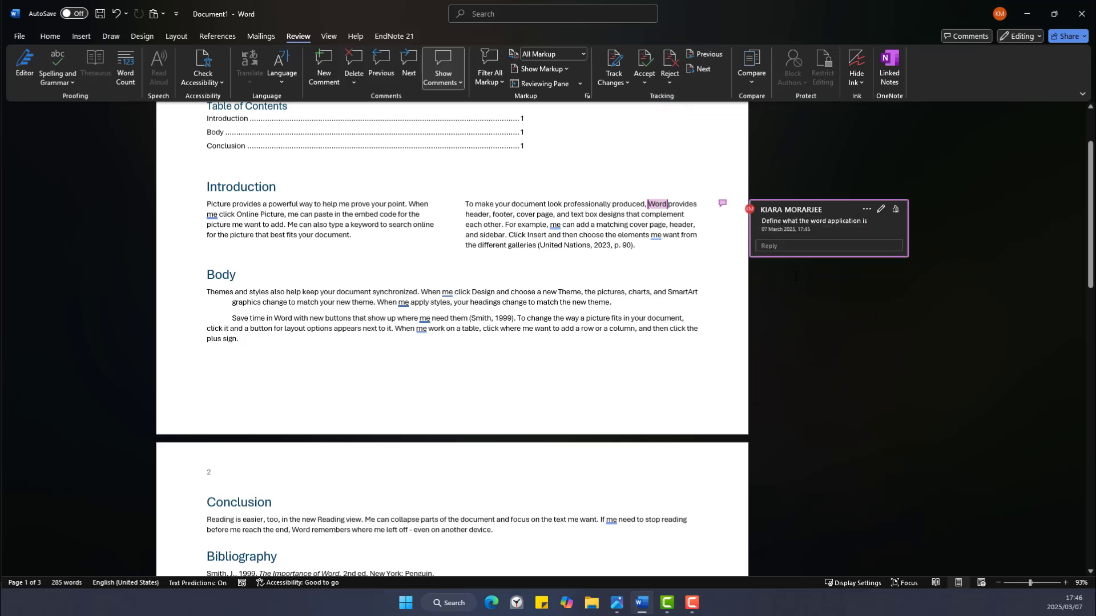